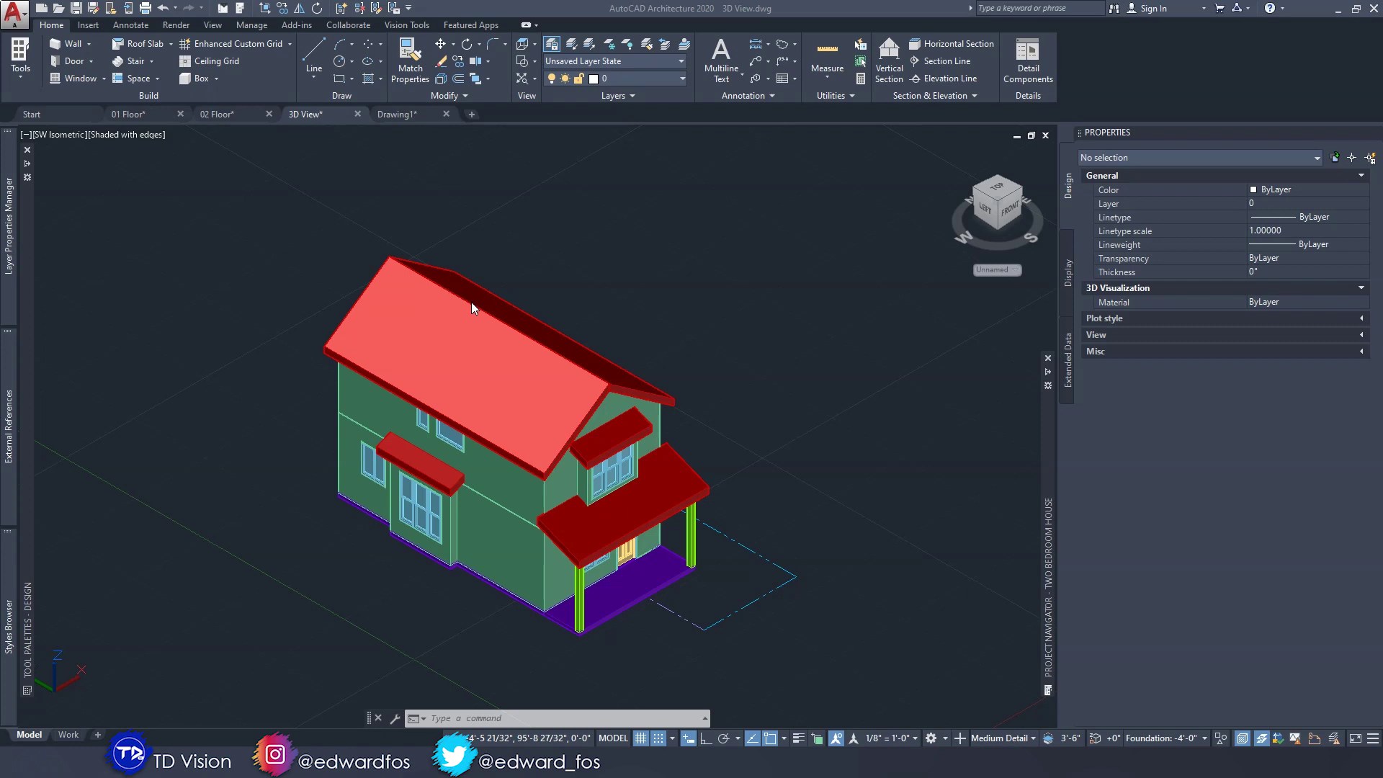
pyautogui.click(142, 65)
pyautogui.click(24, 293)
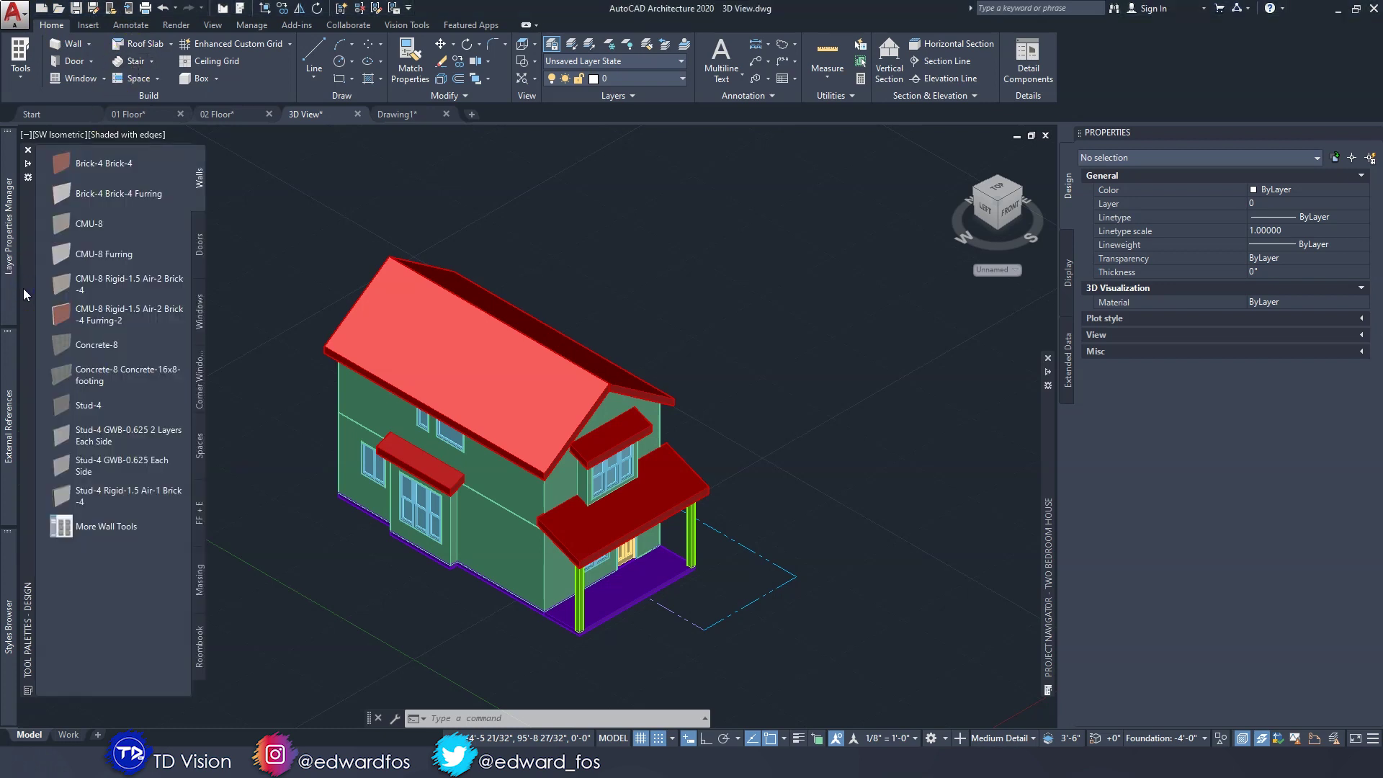
pyautogui.click(21, 70)
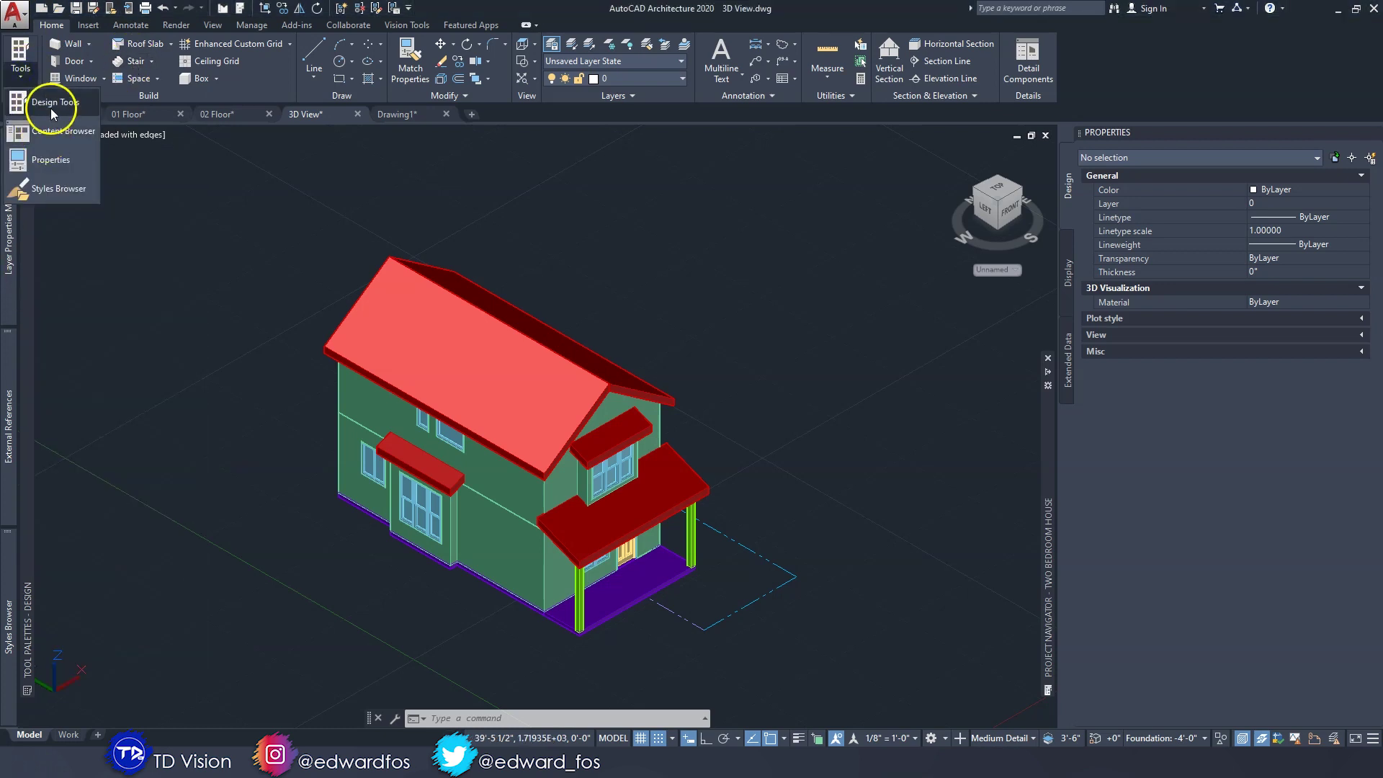
pyautogui.click(30, 285)
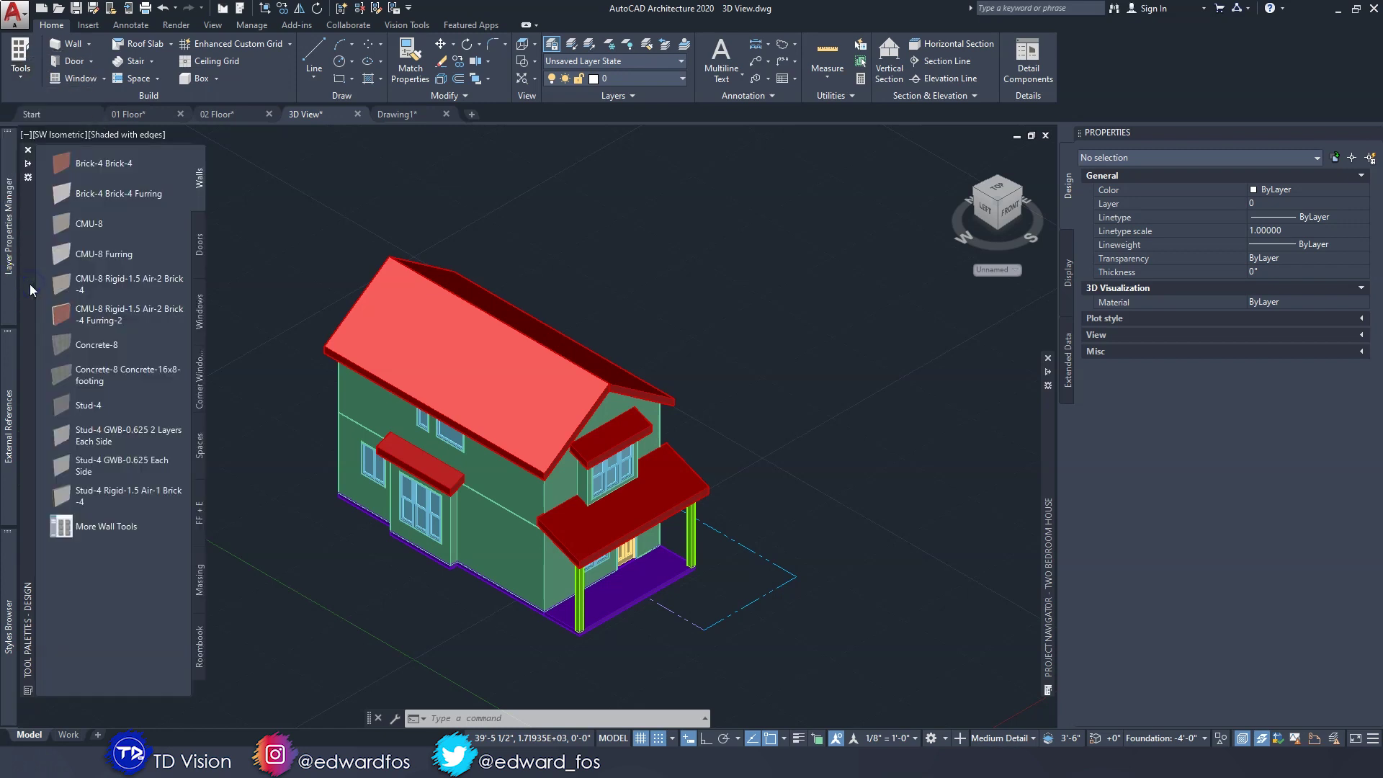
pyautogui.click(200, 176)
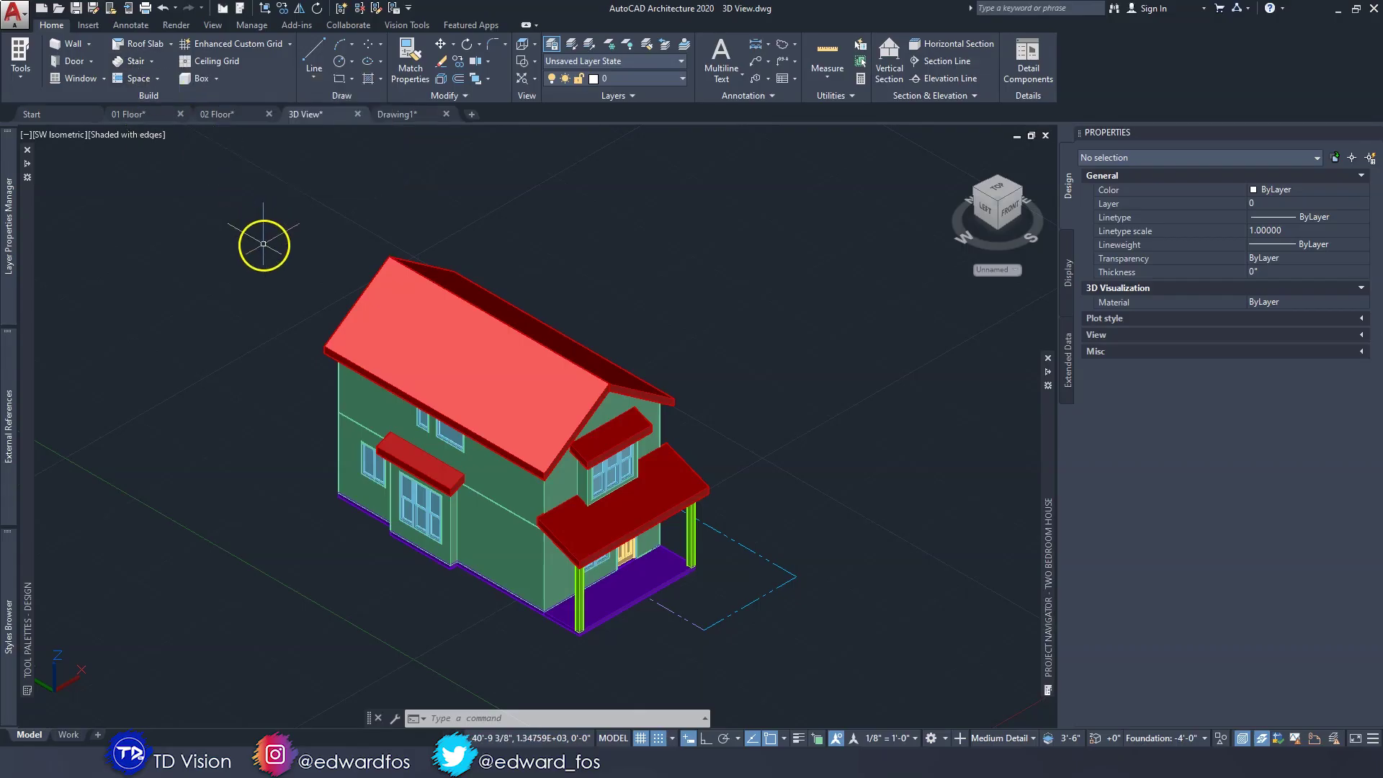
pyautogui.click(139, 68)
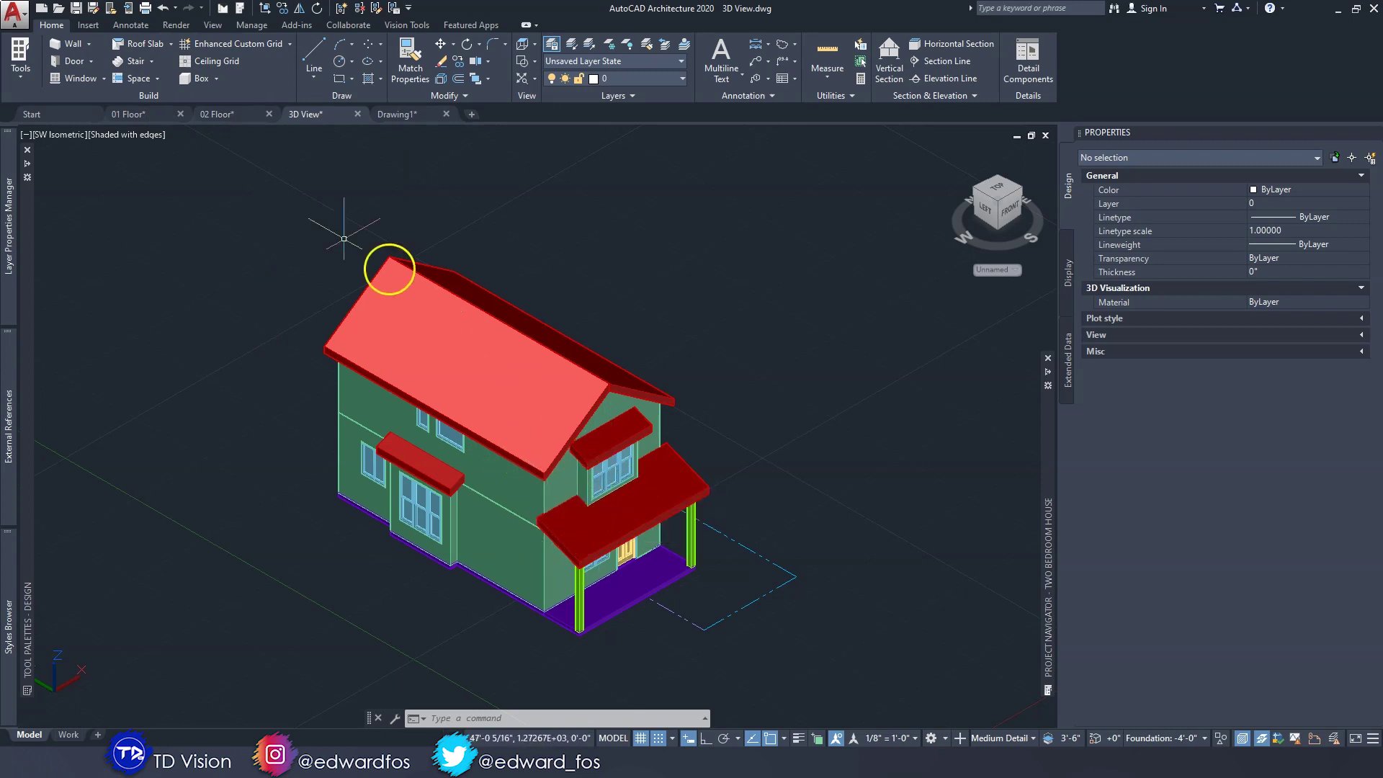
# - Review the 01 Floor and 02 Floor plans, then the 3D View of the house, to examine the space around the passage
pyautogui.click(133, 114)
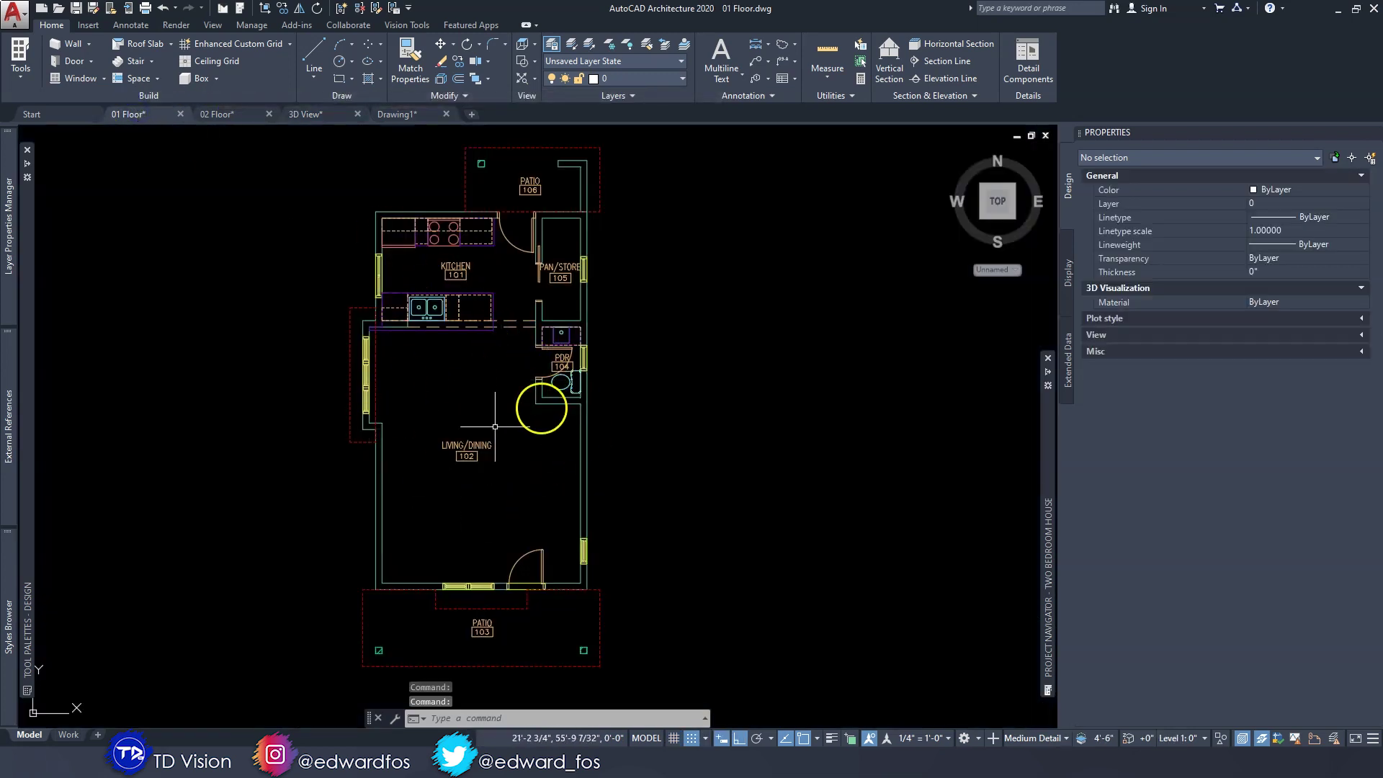
pyautogui.scroll(2, 571, 469)
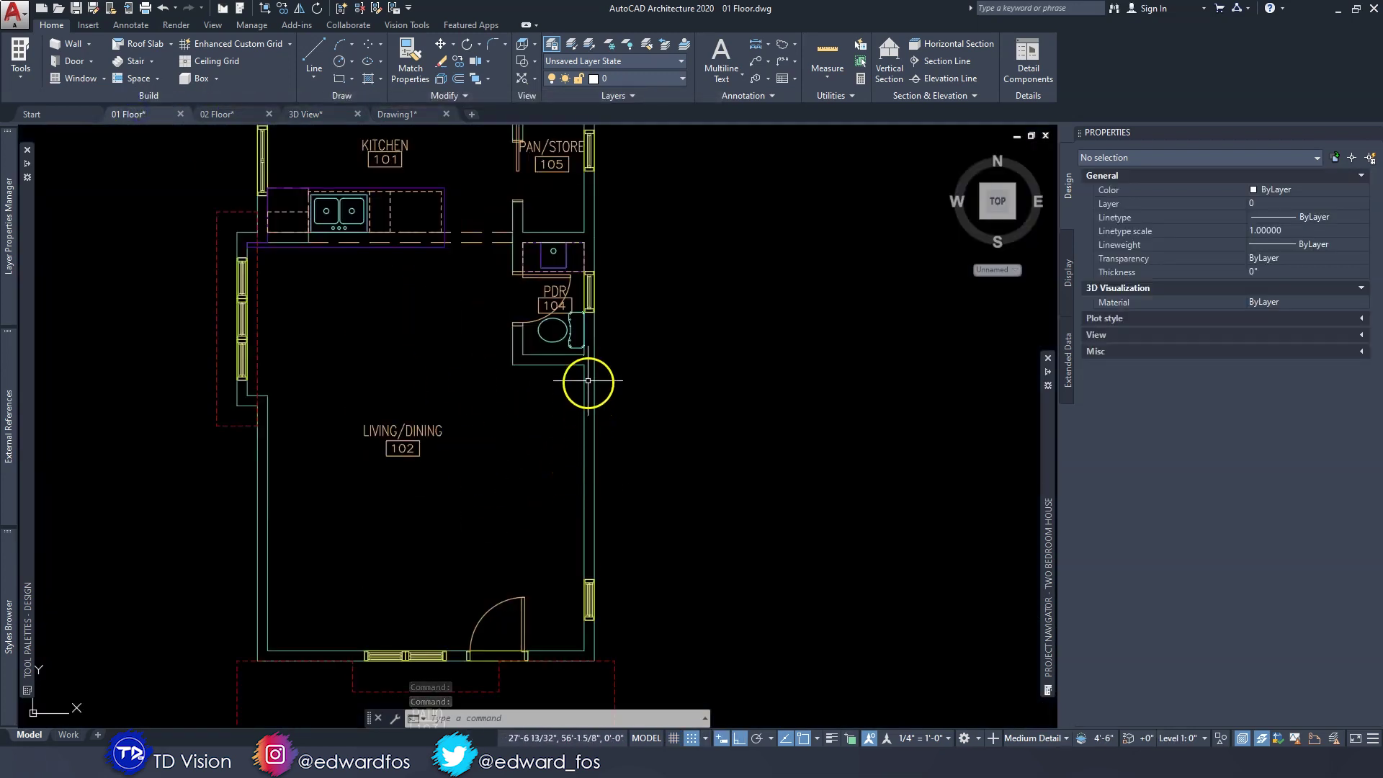
pyautogui.moveTo(529, 392)
pyautogui.mouseDown()
pyautogui.moveTo(562, 468)
pyautogui.moveTo(598, 478)
pyautogui.moveTo(519, 389)
pyautogui.mouseUp()
pyautogui.press('Escape')
pyautogui.press('Escape')
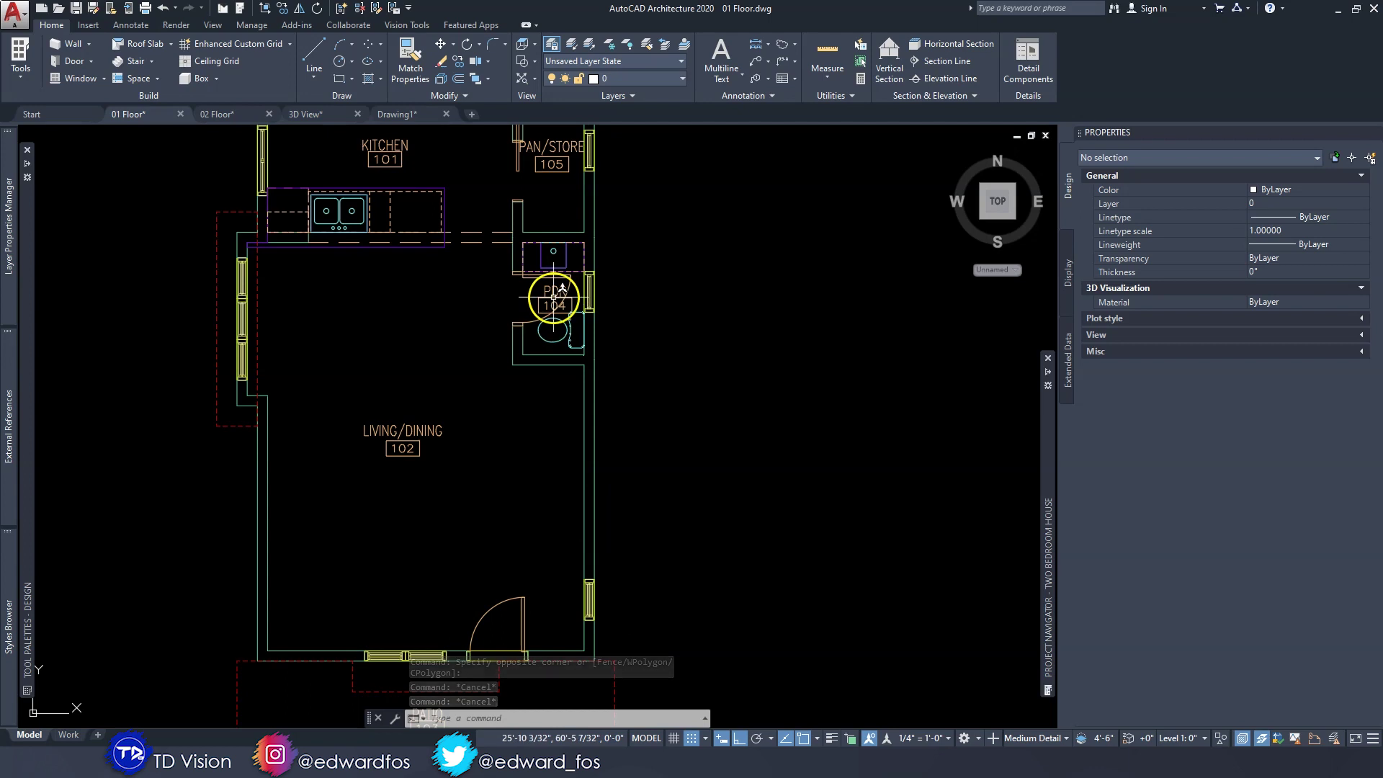
pyautogui.moveTo(550, 300); pyautogui.dragTo(552, 321, button='middle')
pyautogui.click(256, 121)
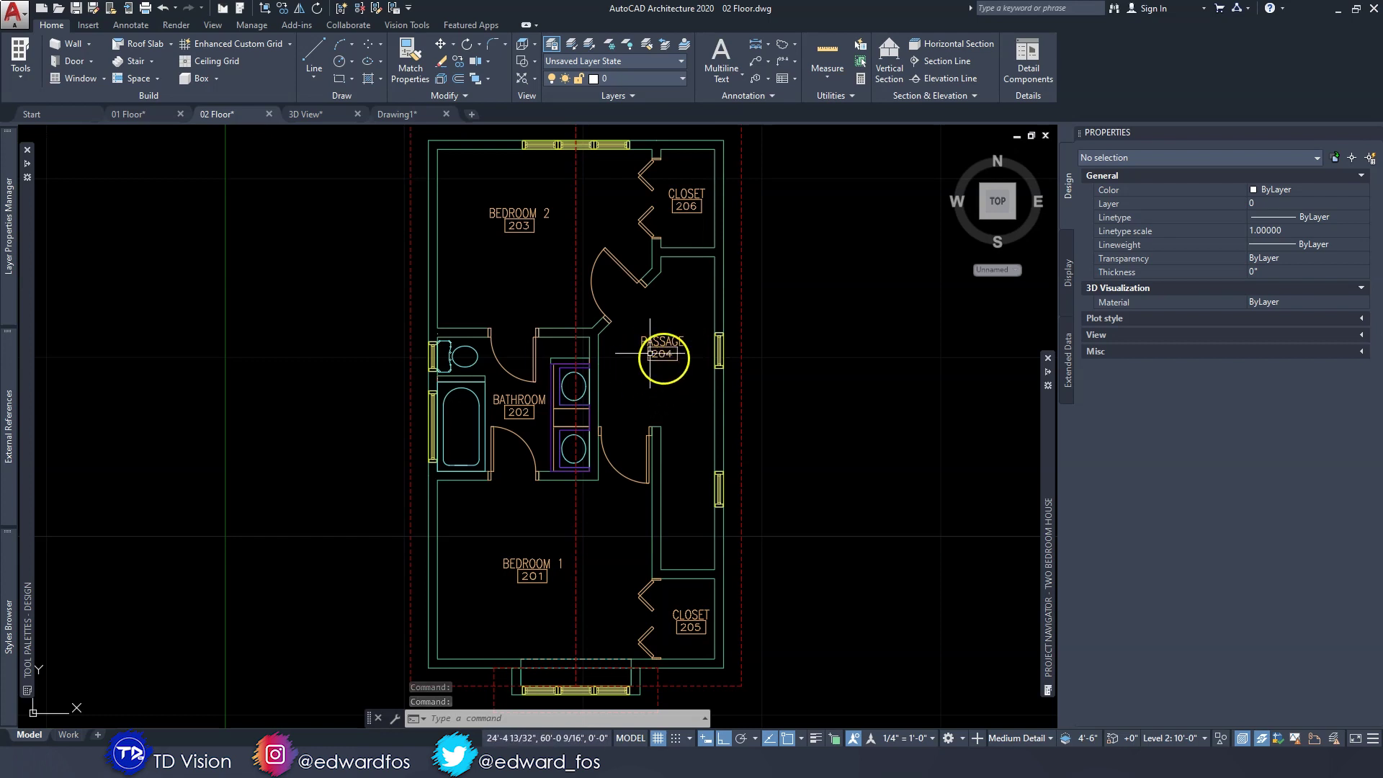
pyautogui.scroll(-3, 655, 371)
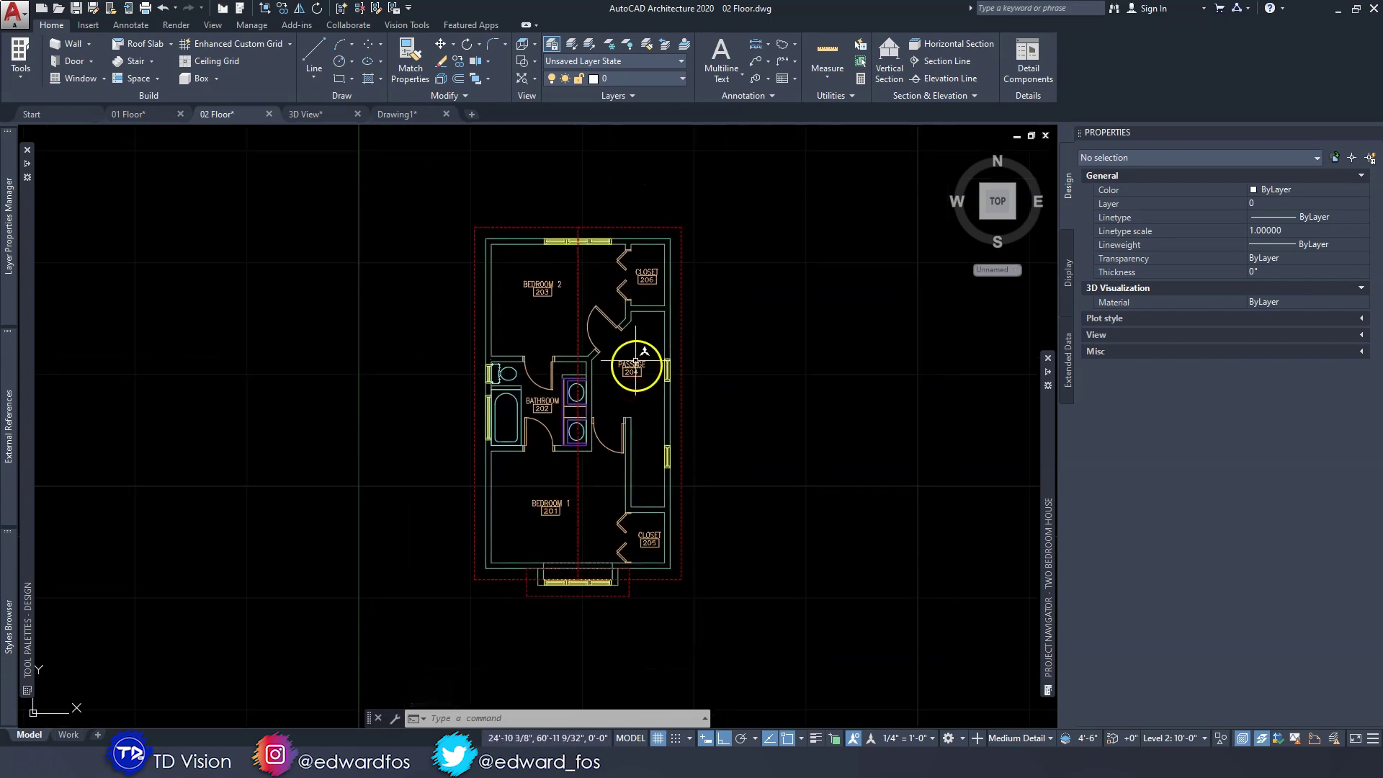
pyautogui.click(143, 115)
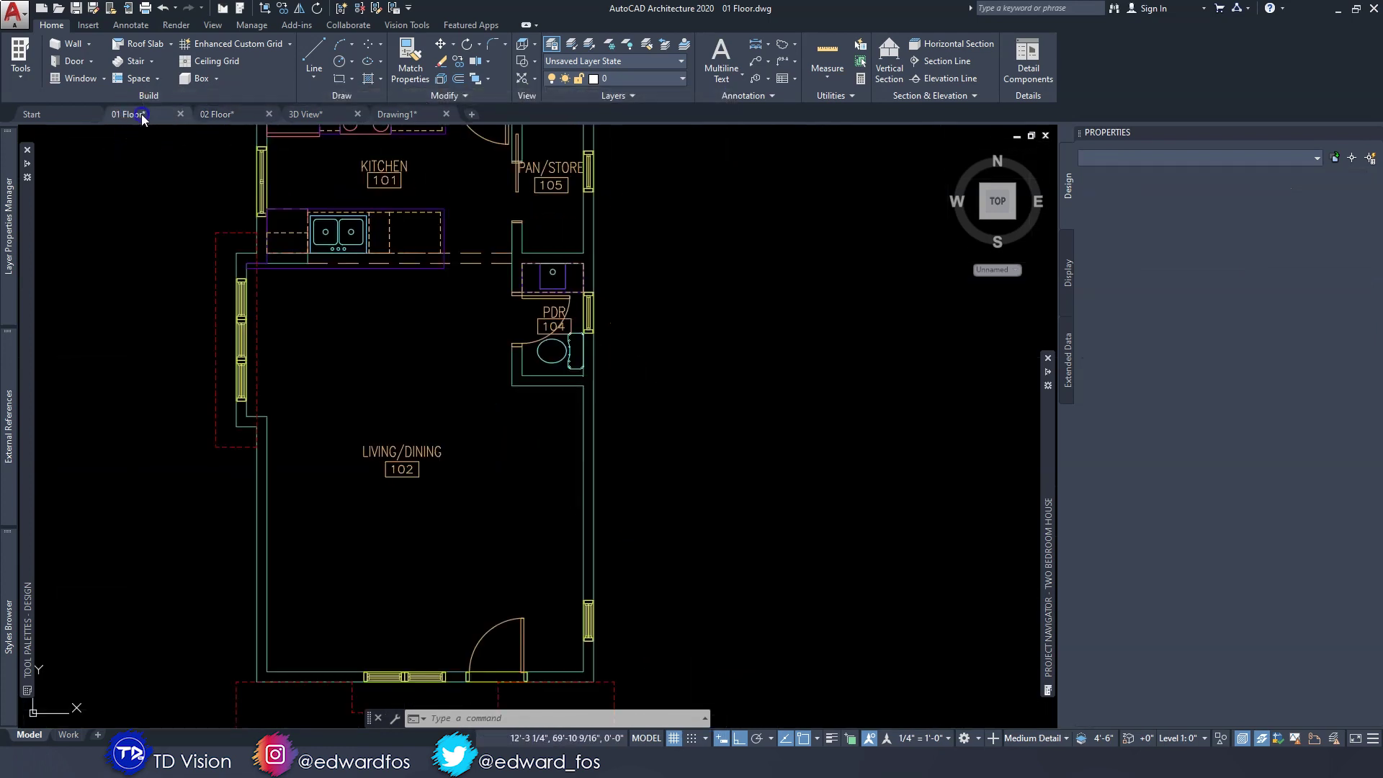
pyautogui.click(223, 114)
pyautogui.click(310, 115)
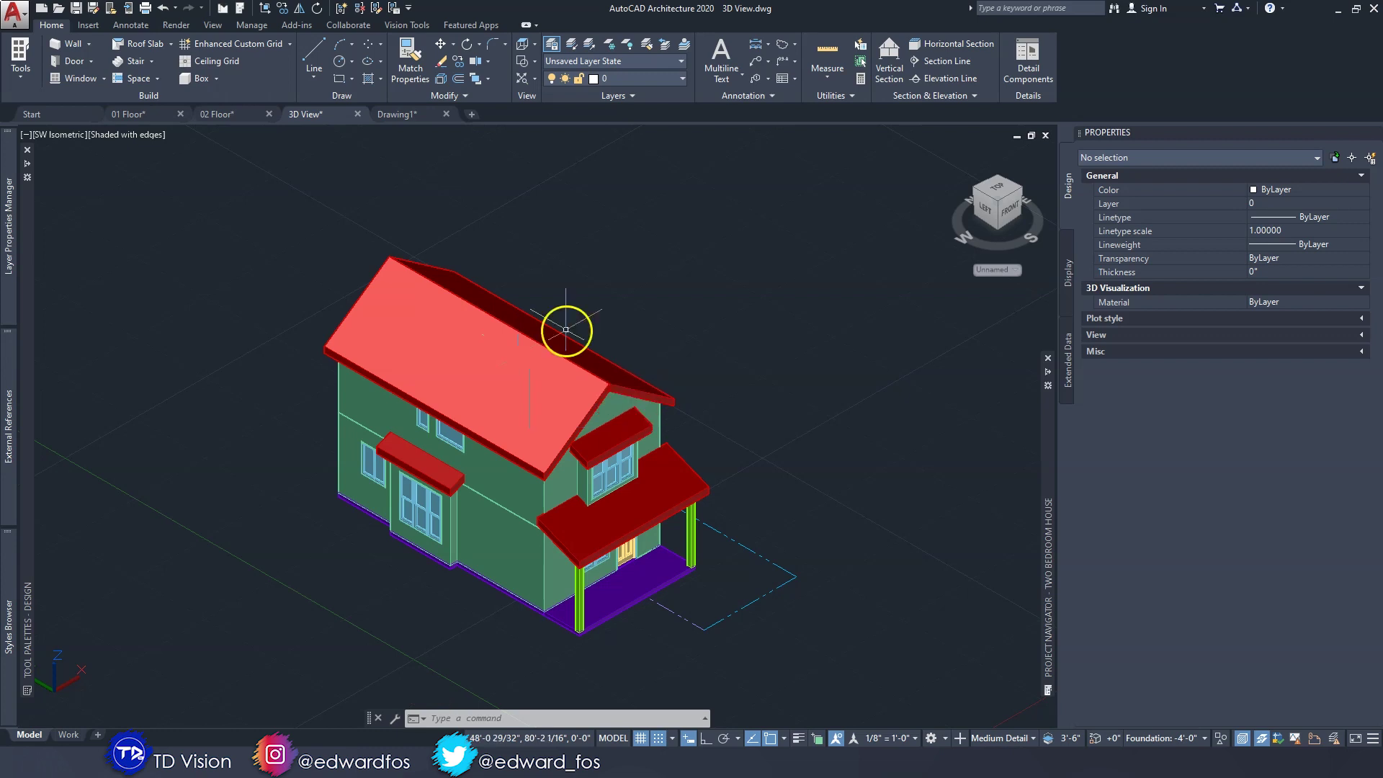
# - Review the levels, views and constructs of the Two Bedroom House project
pyautogui.click(1054, 461)
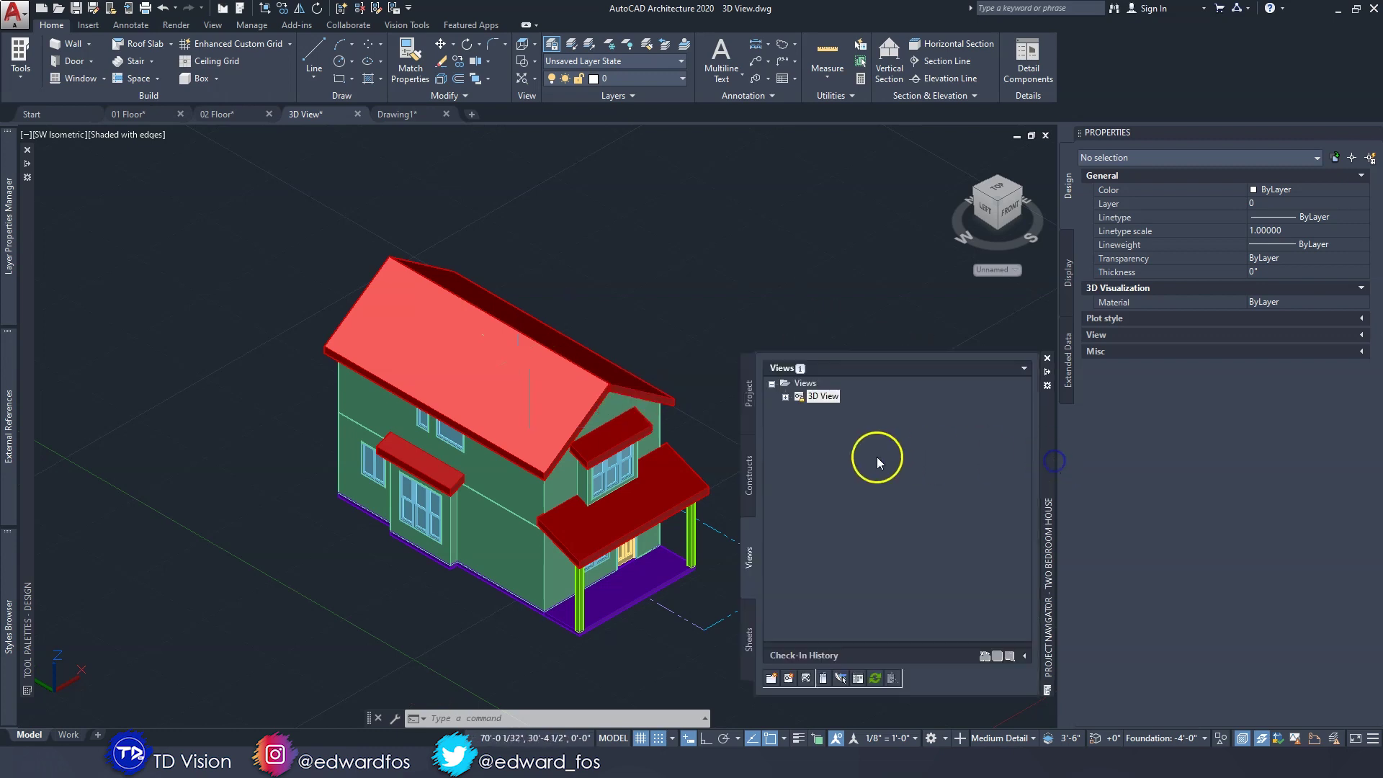
pyautogui.click(751, 479)
pyautogui.click(749, 395)
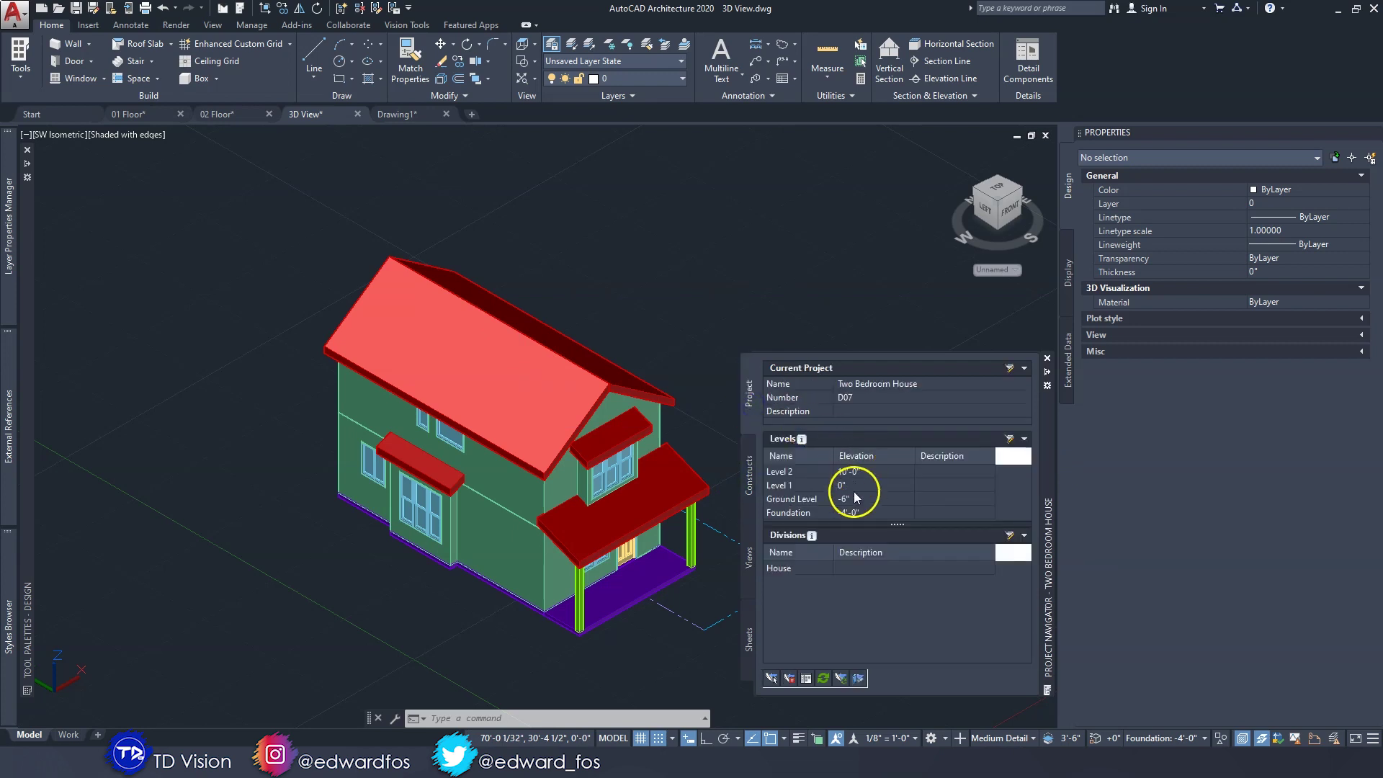
pyautogui.click(751, 561)
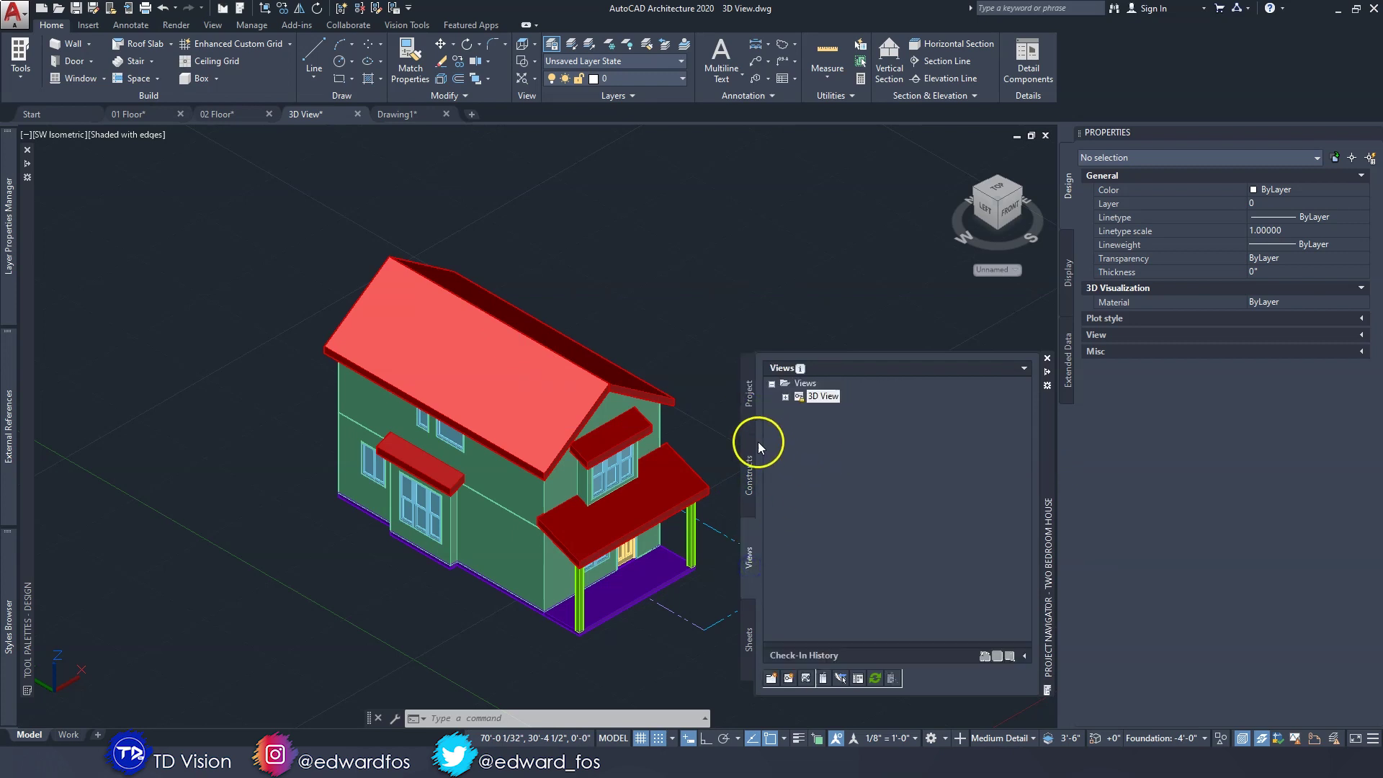
pyautogui.click(756, 467)
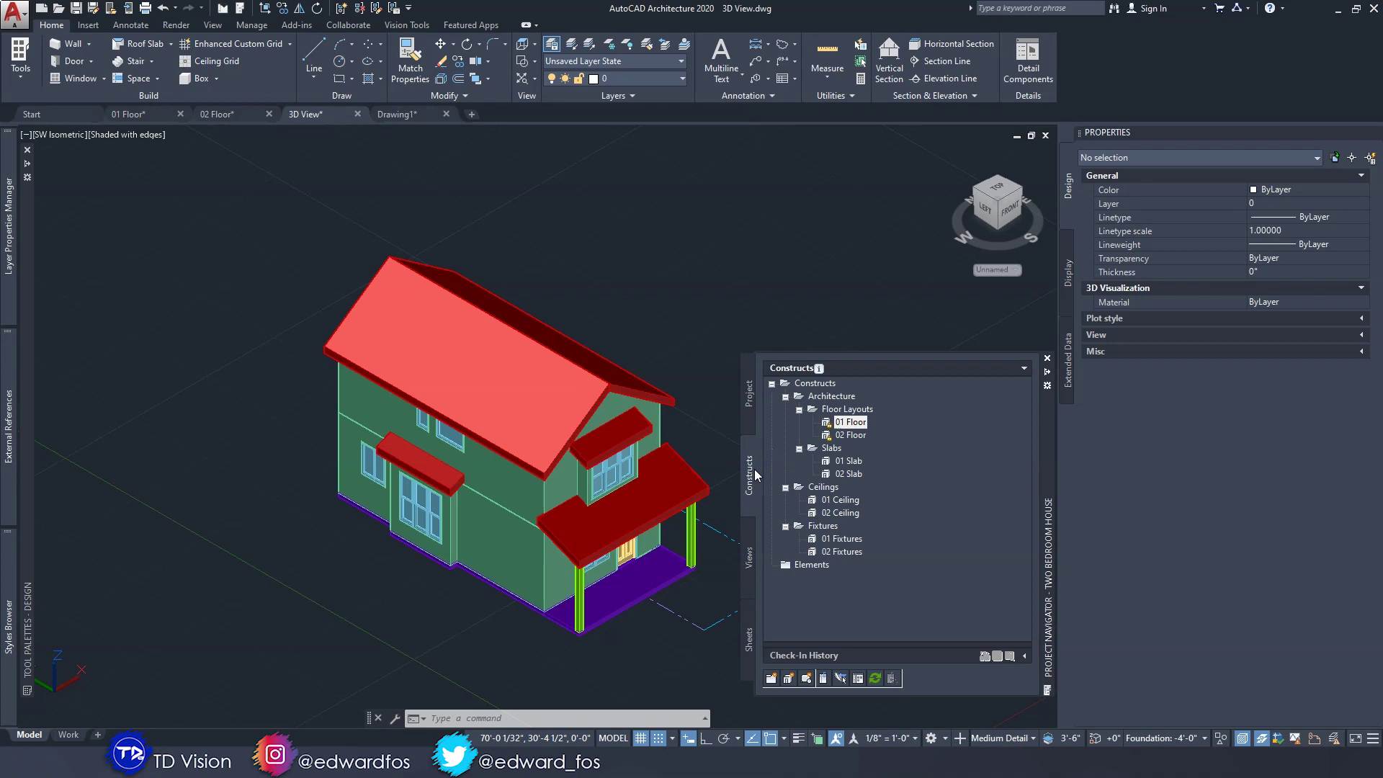
# - In Drawing1, start a trial stair, examine its style and dimension properties, and leave the command
pyautogui.click(396, 114)
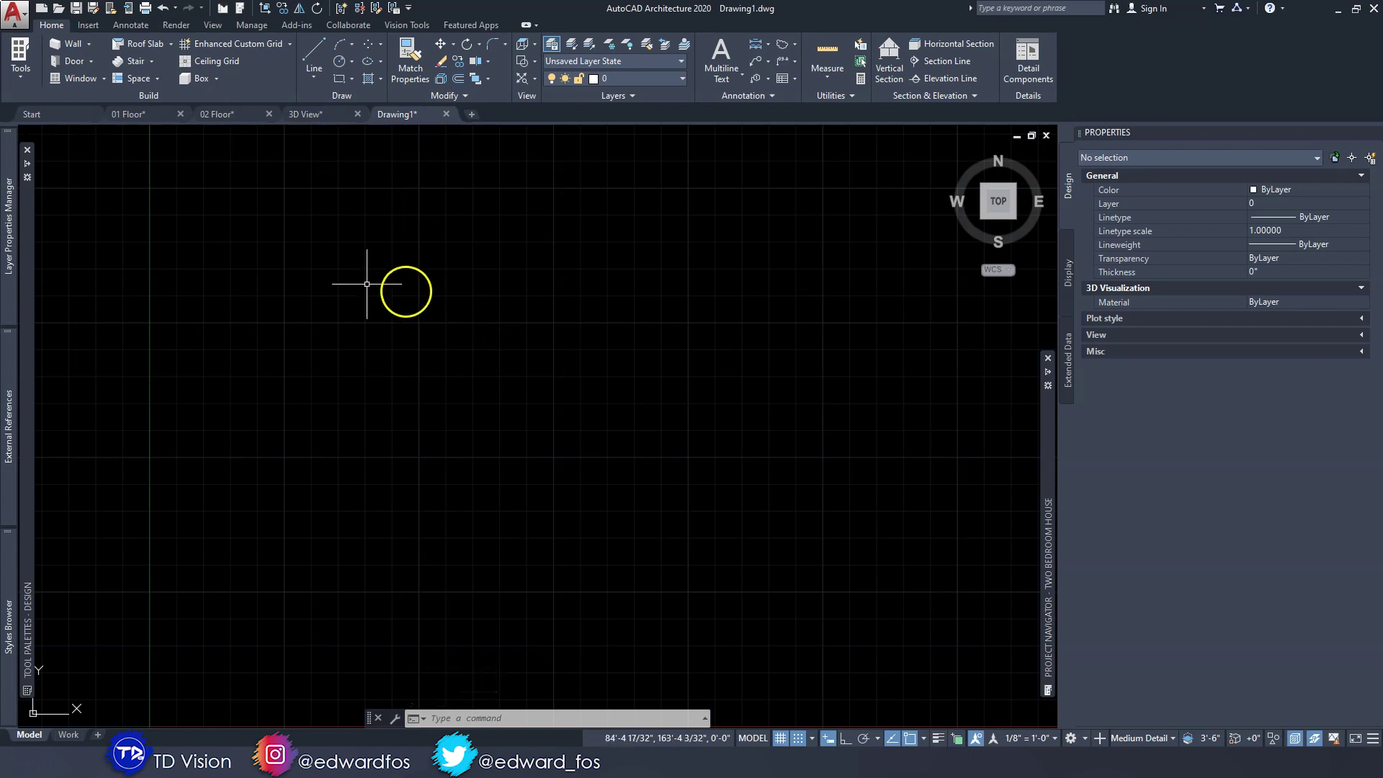
pyautogui.click(127, 63)
pyautogui.scroll(5, 481, 439)
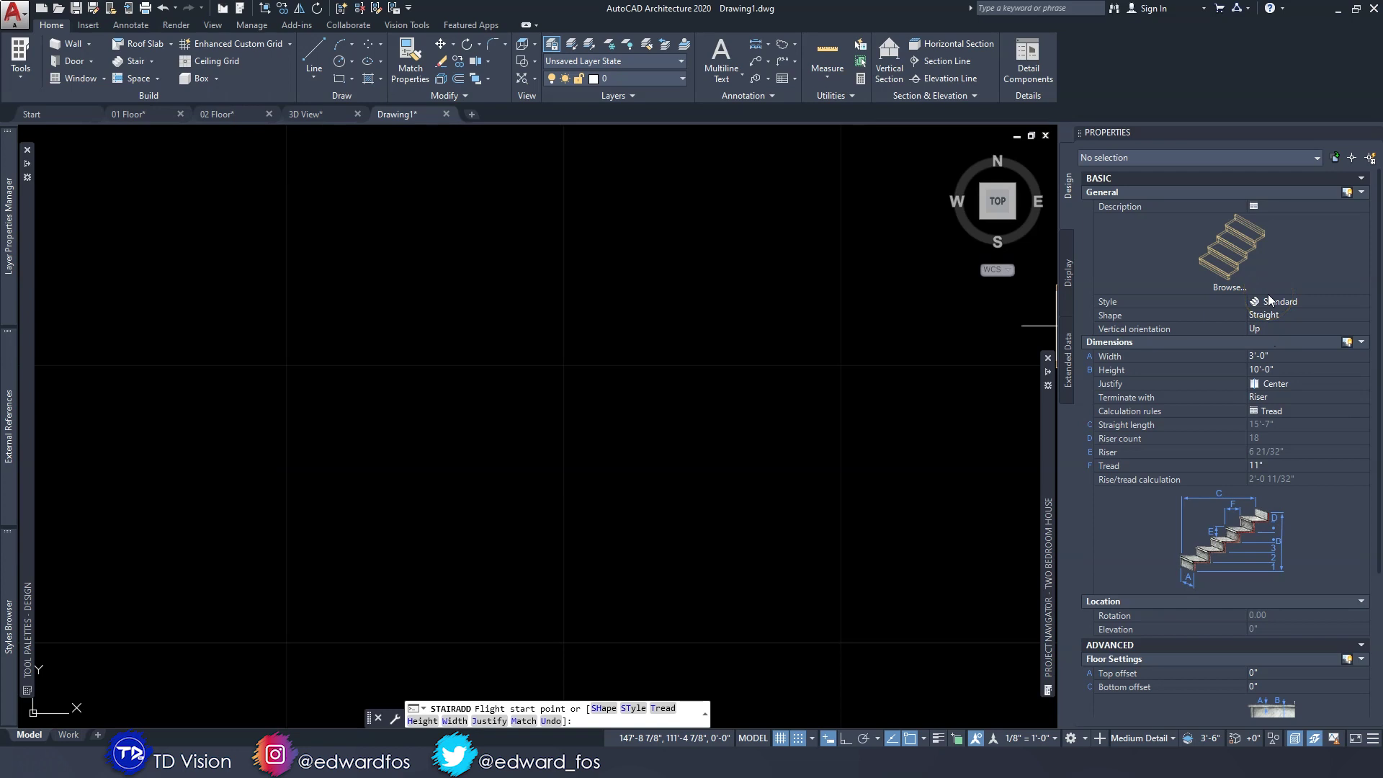
pyautogui.click(1232, 305)
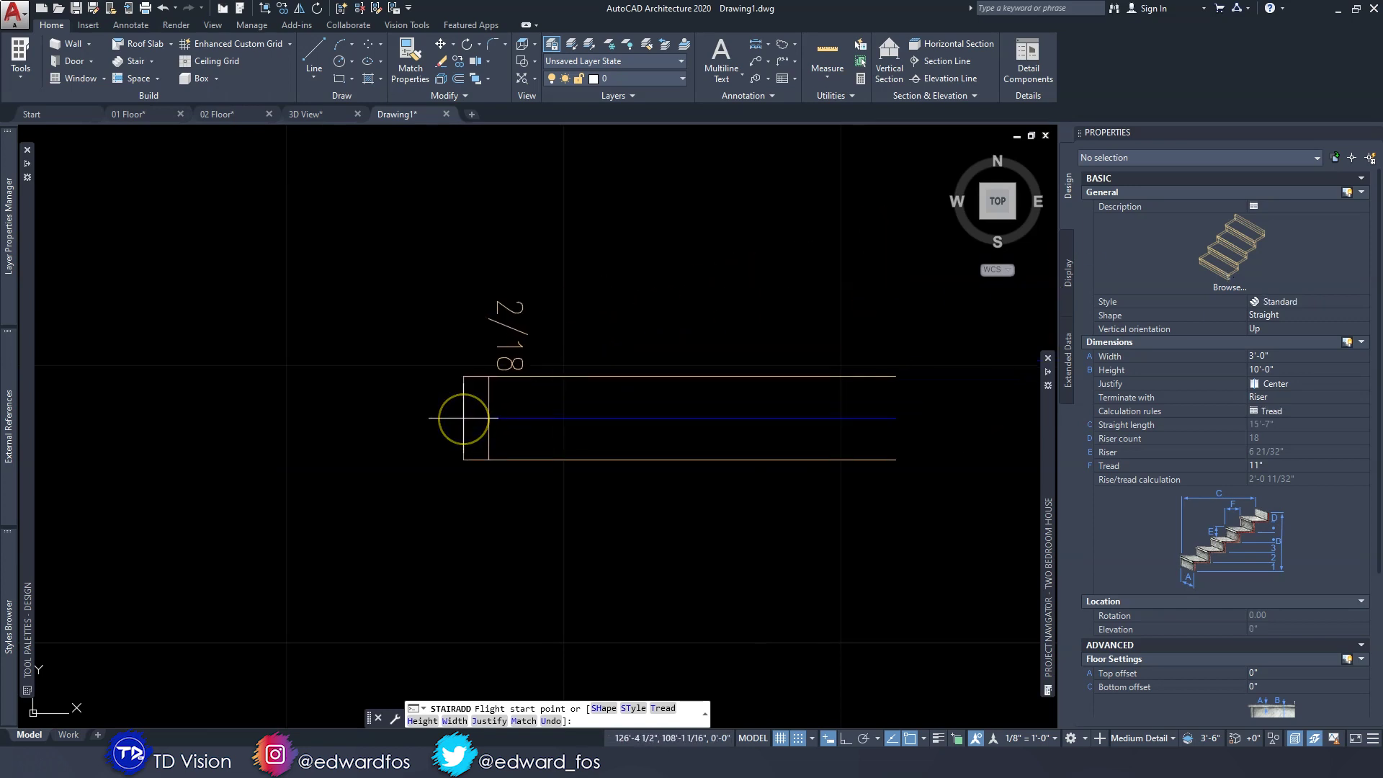
pyautogui.press('Escape')
pyautogui.press('Escape')
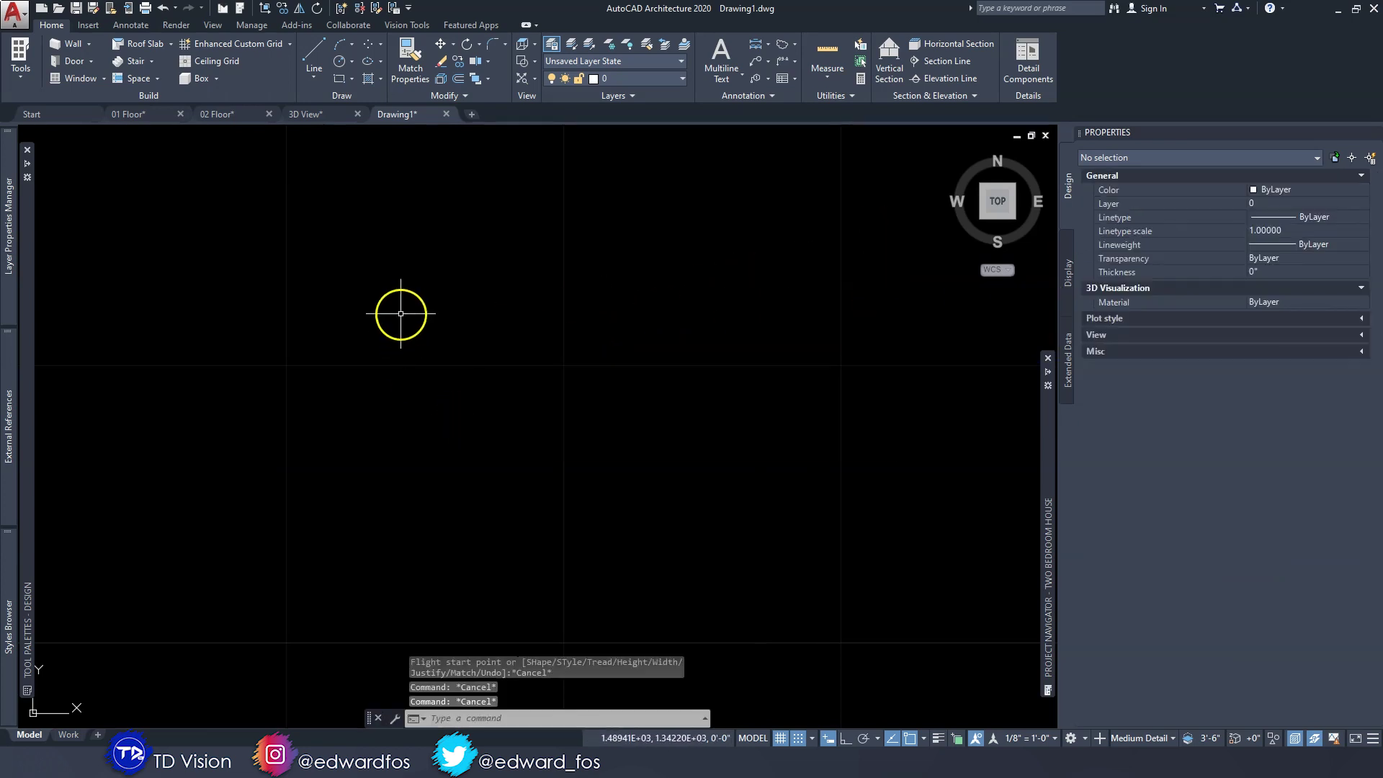
# - Open the Styles Browser and look through the stair styles in the Content Library Drawings
pyautogui.click(24, 79)
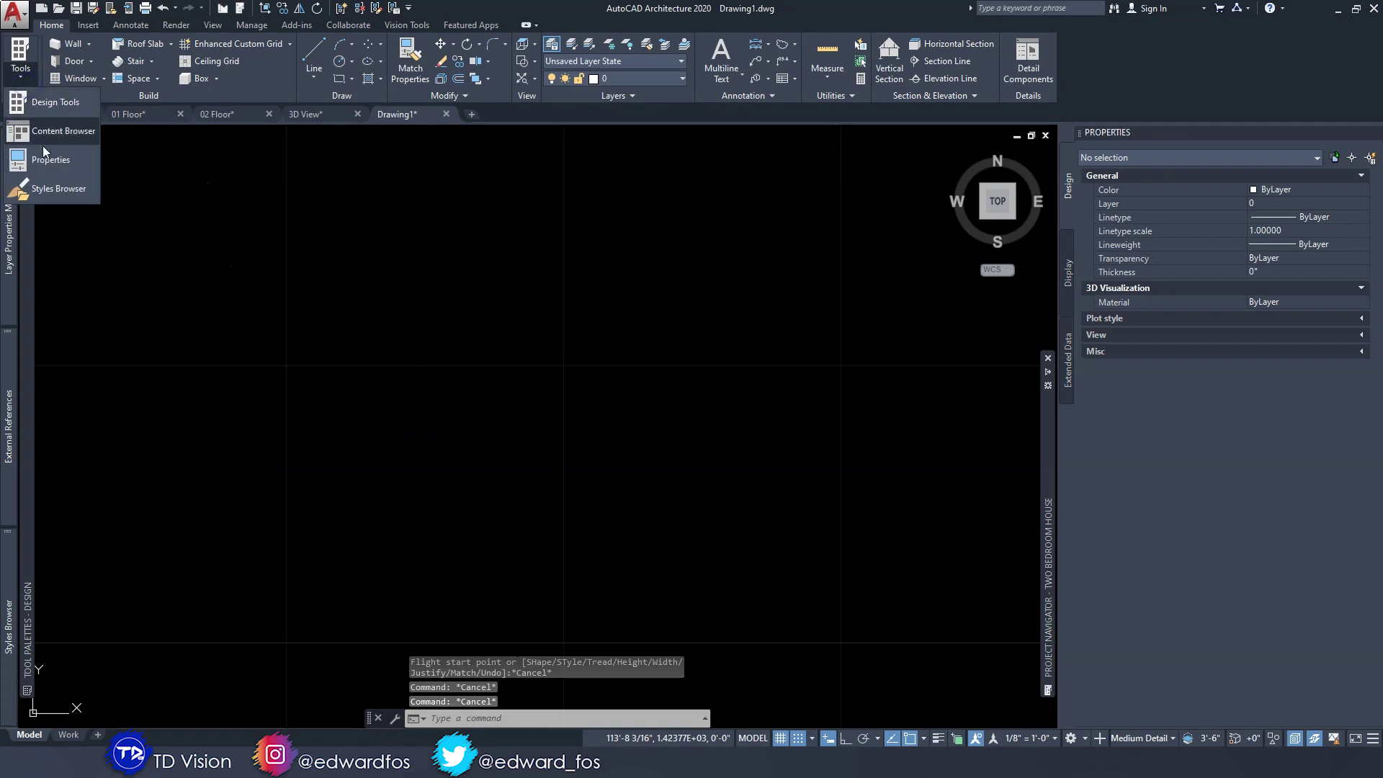
pyautogui.click(44, 191)
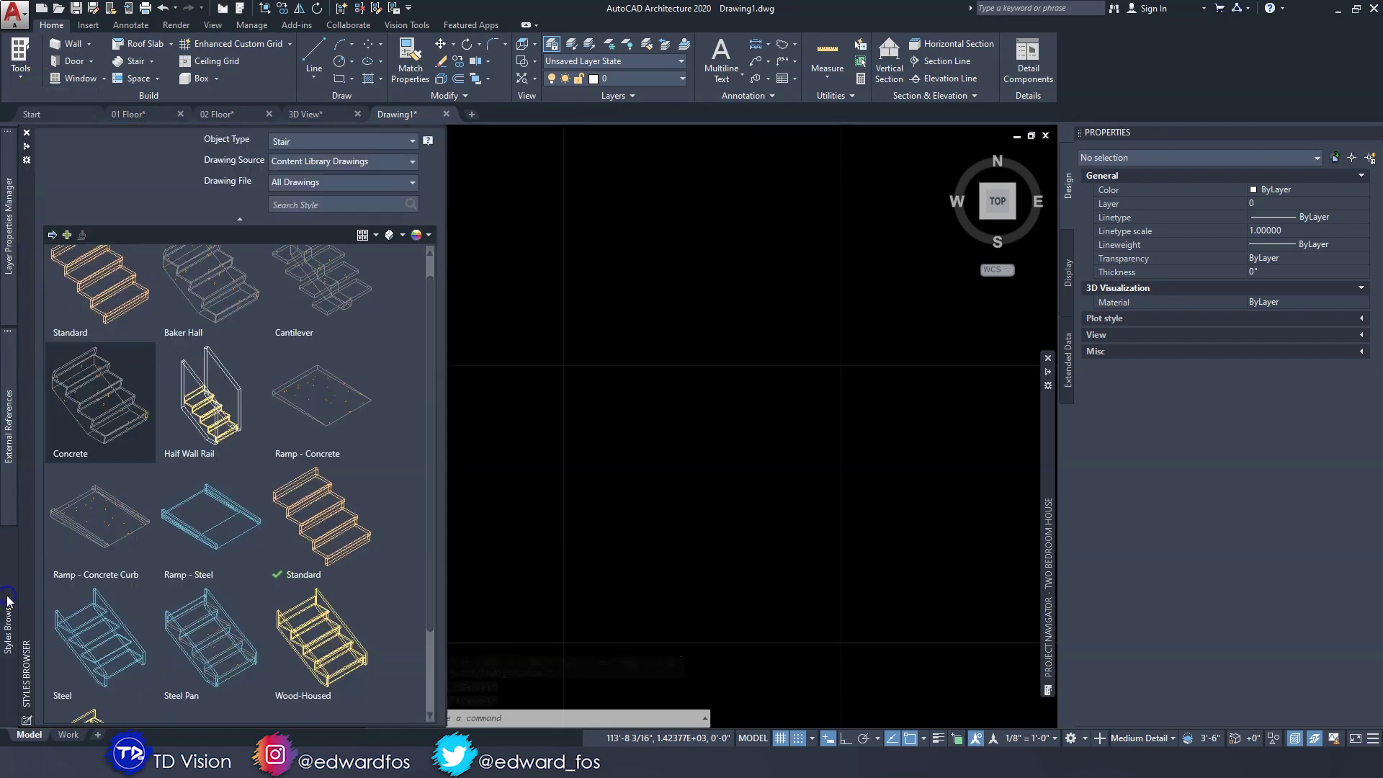
pyautogui.scroll(1, 253, 296)
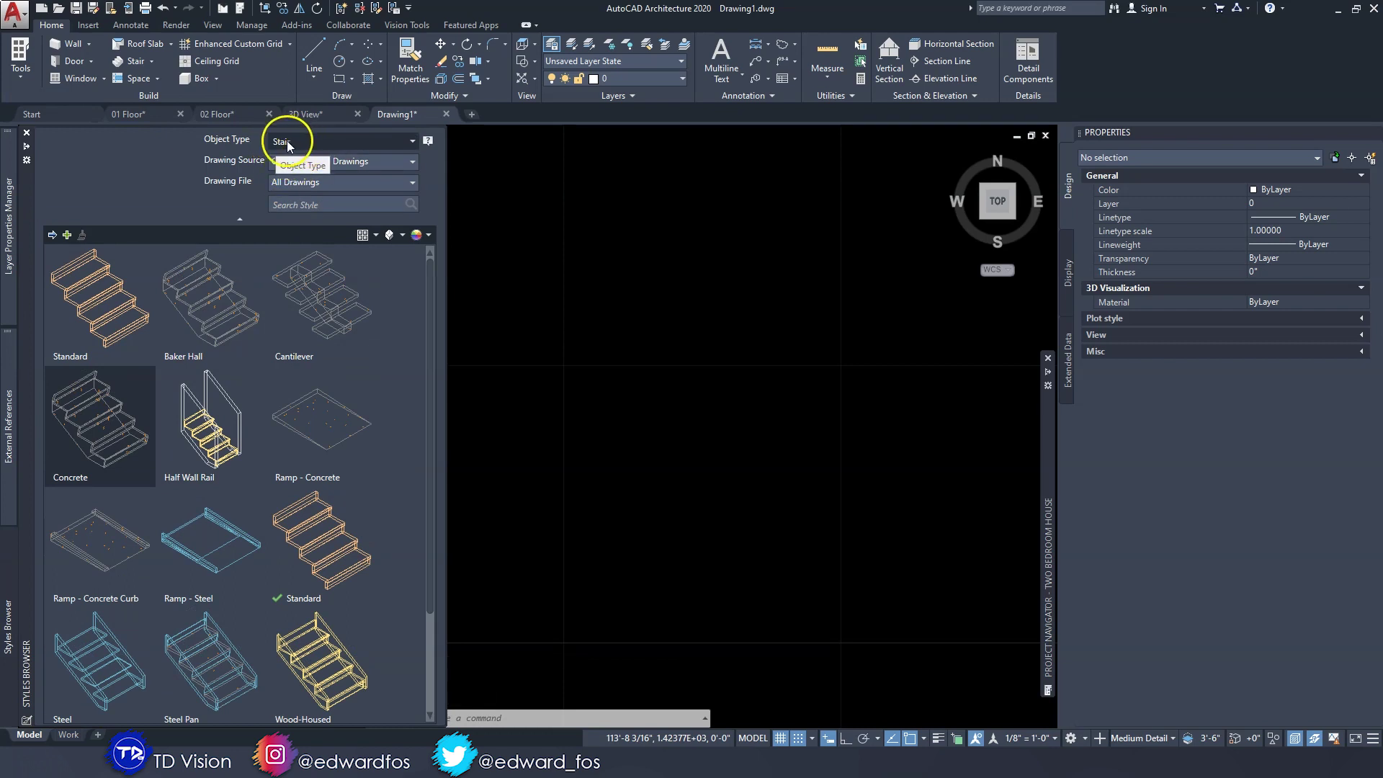
pyautogui.scroll(-3, 226, 330)
pyautogui.scroll(3, 226, 330)
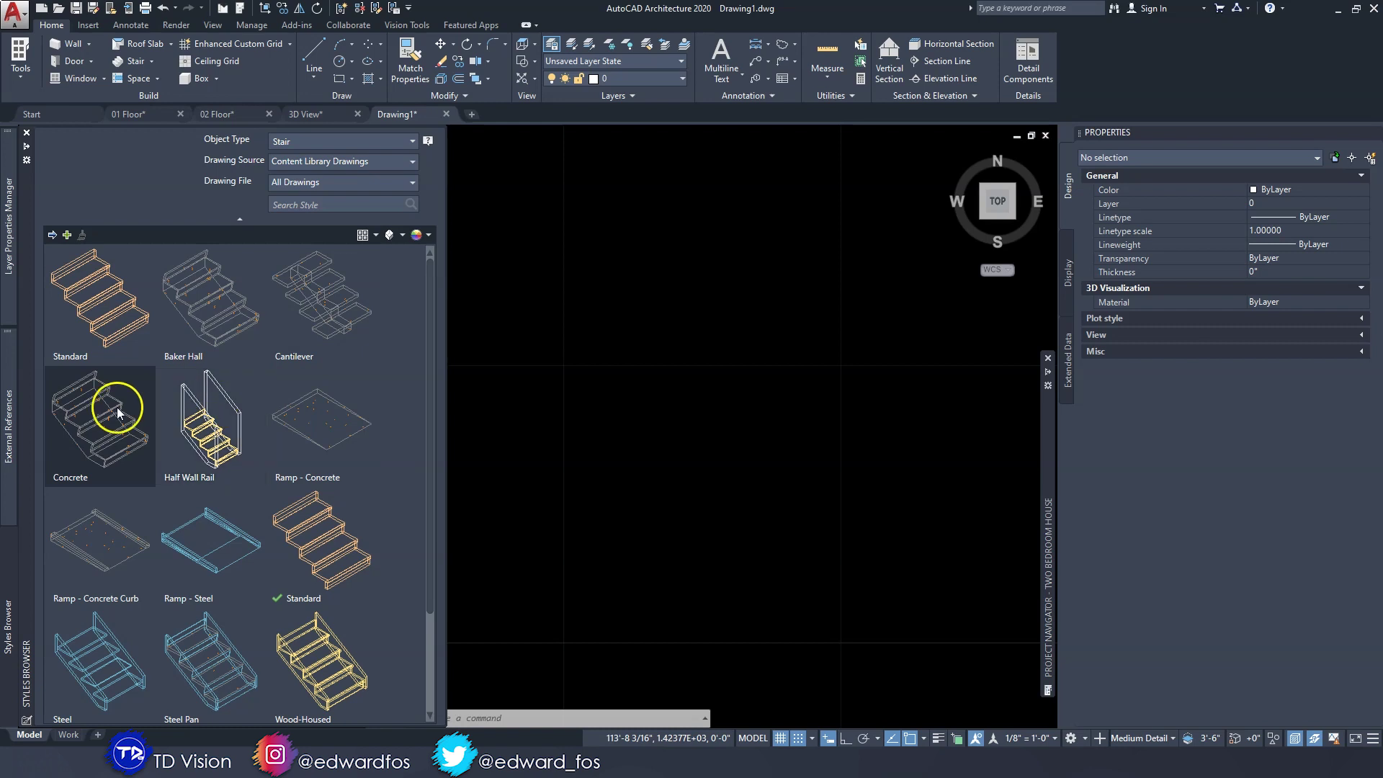
pyautogui.scroll(-1, 105, 425)
pyautogui.scroll(-3, 105, 426)
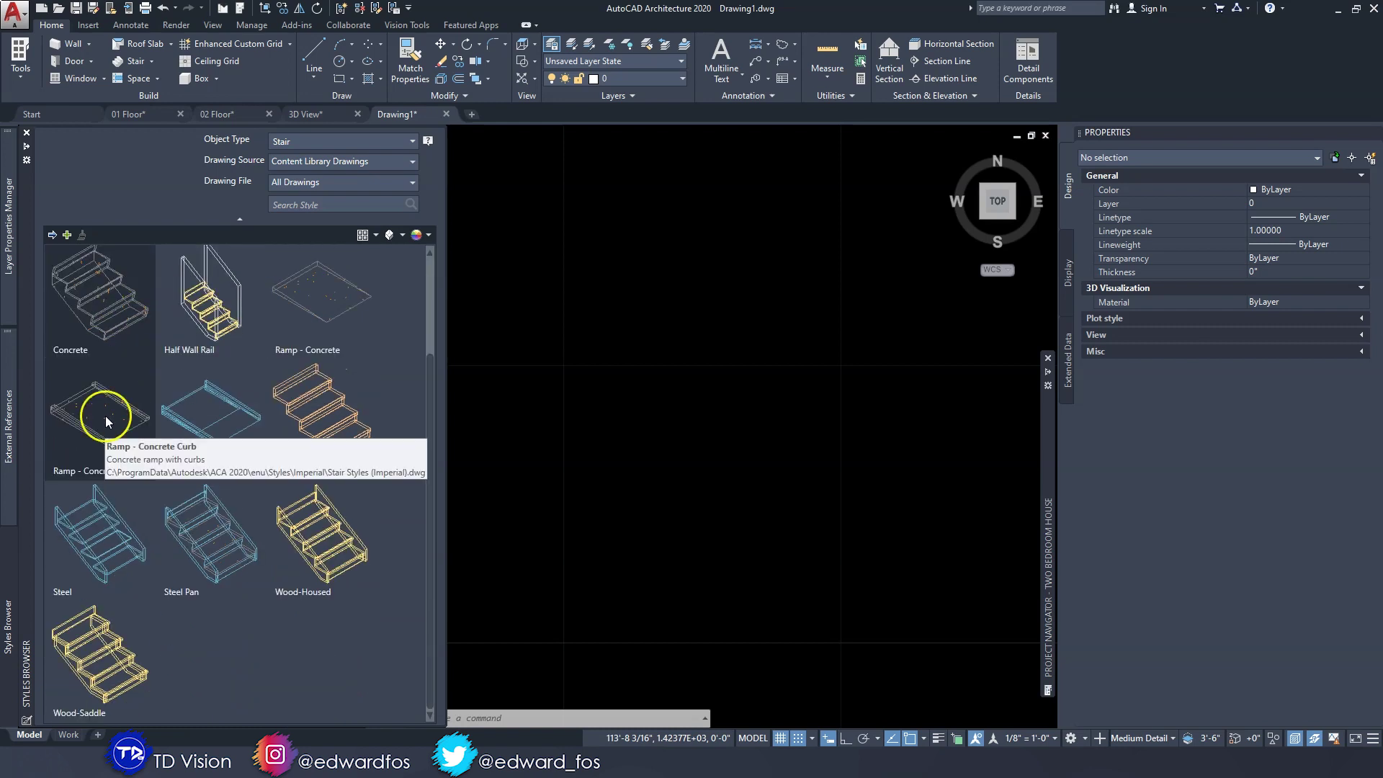
# - Import the Concrete stair style from the content library into Drawing1
pyautogui.click(99, 332)
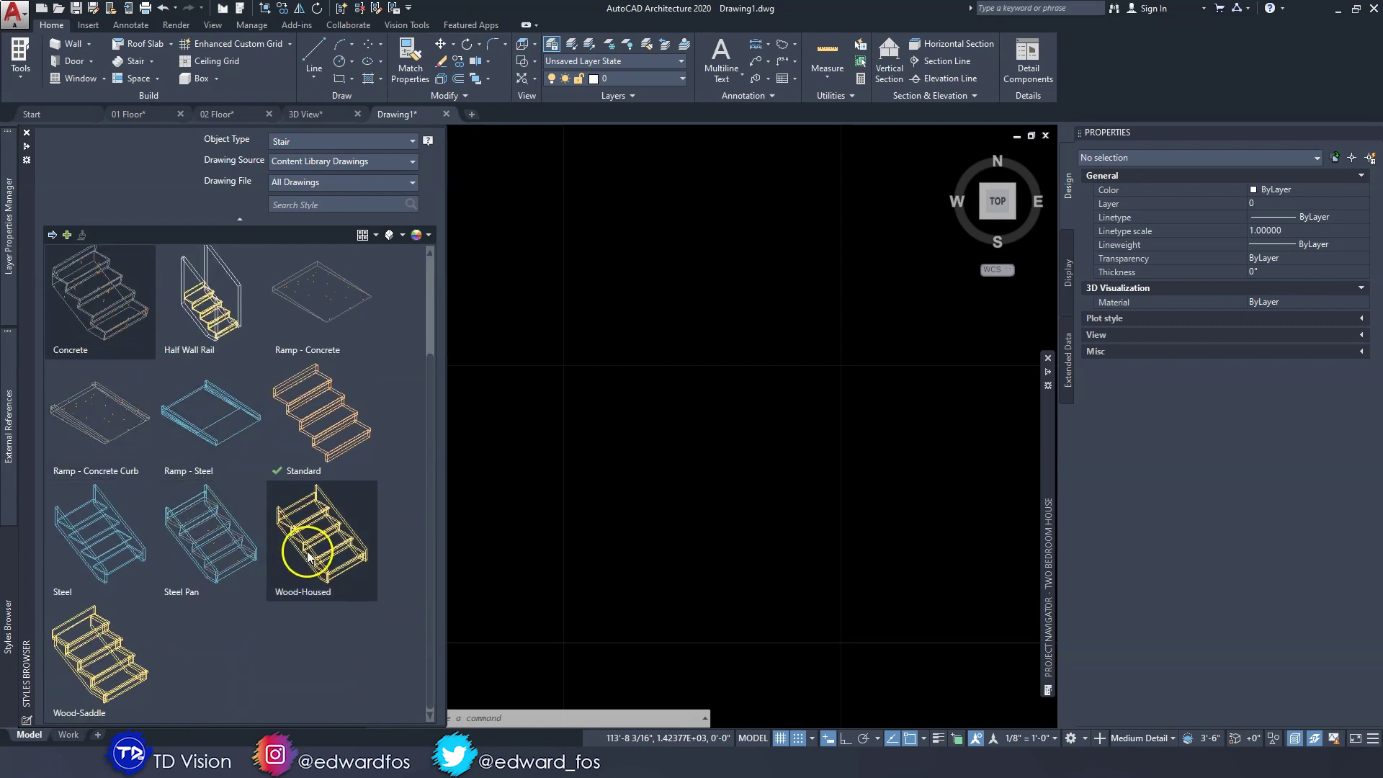
pyautogui.scroll(2, 216, 378)
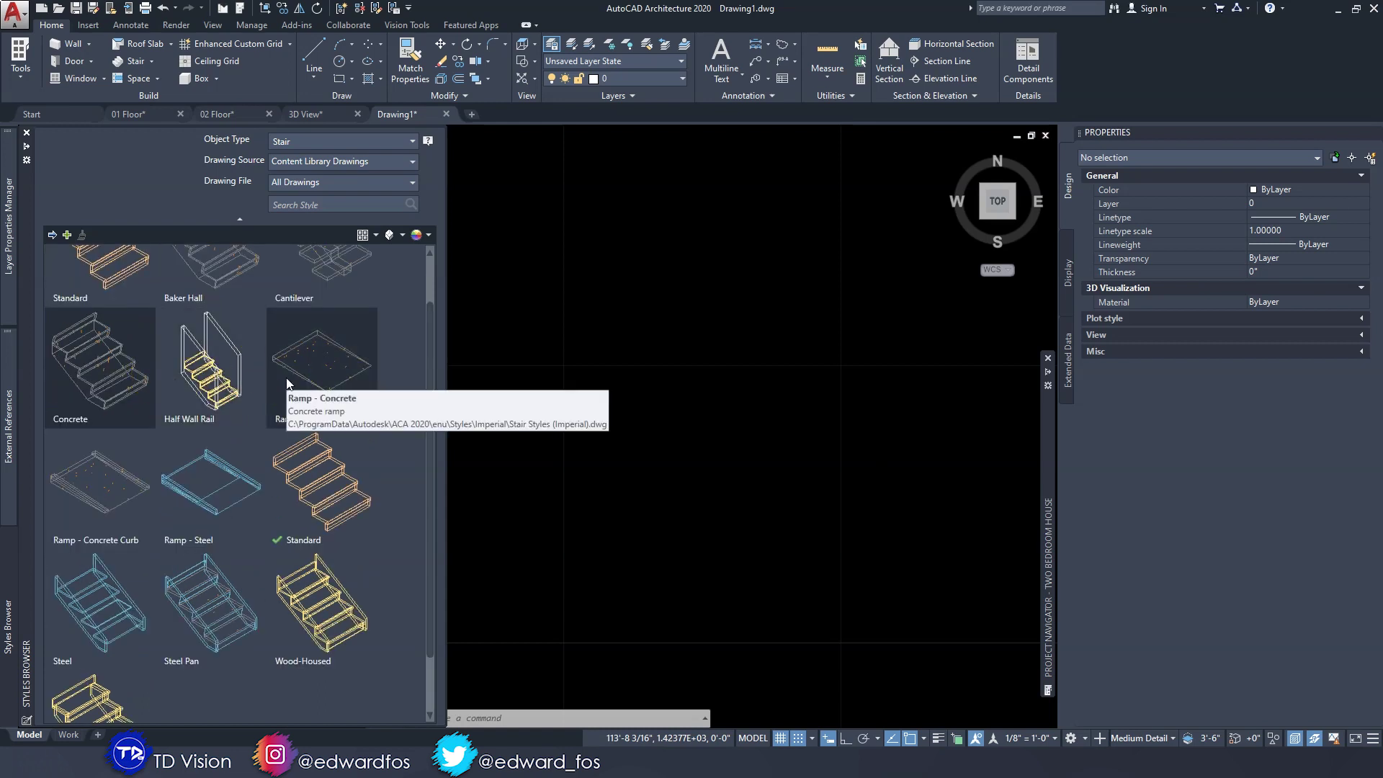
pyautogui.moveTo(287, 384)
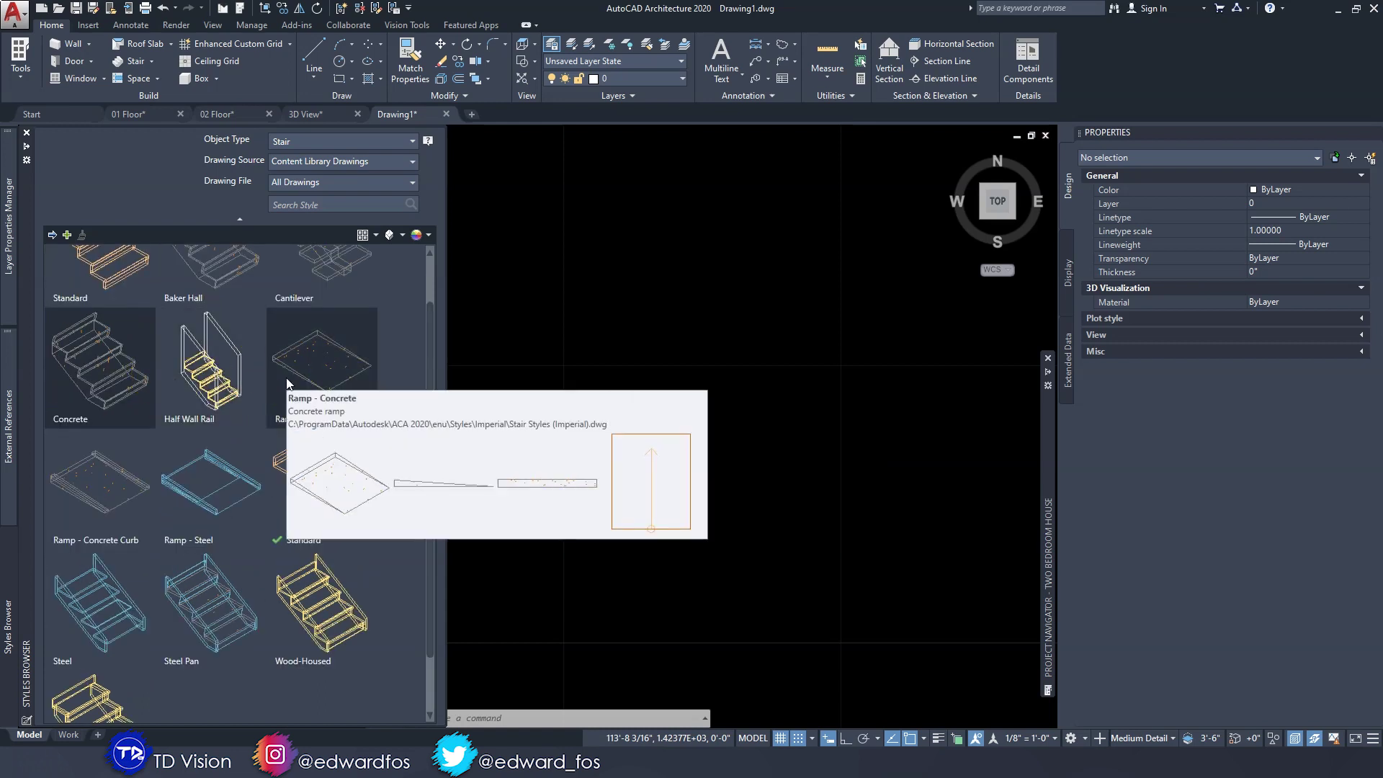
pyautogui.scroll(2, 268, 396)
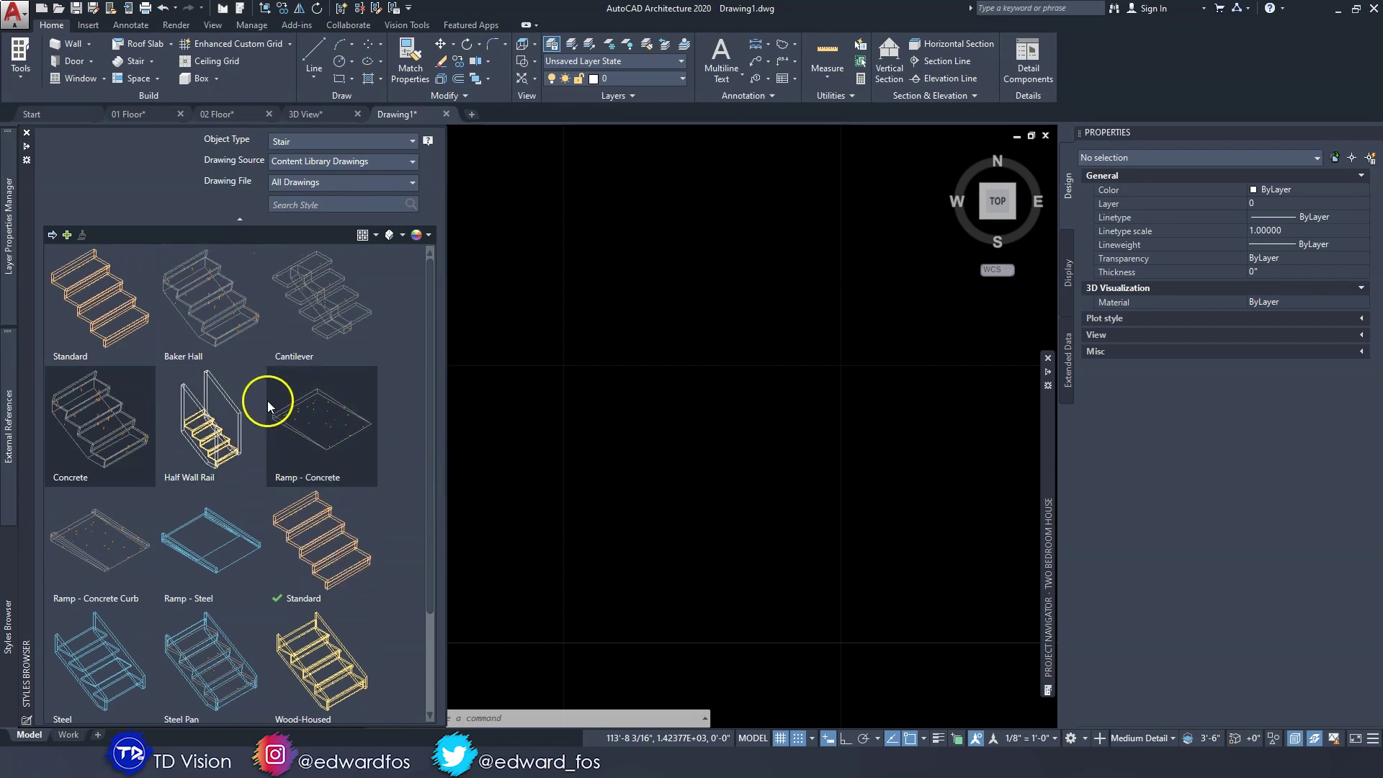
pyautogui.rightClick(111, 431)
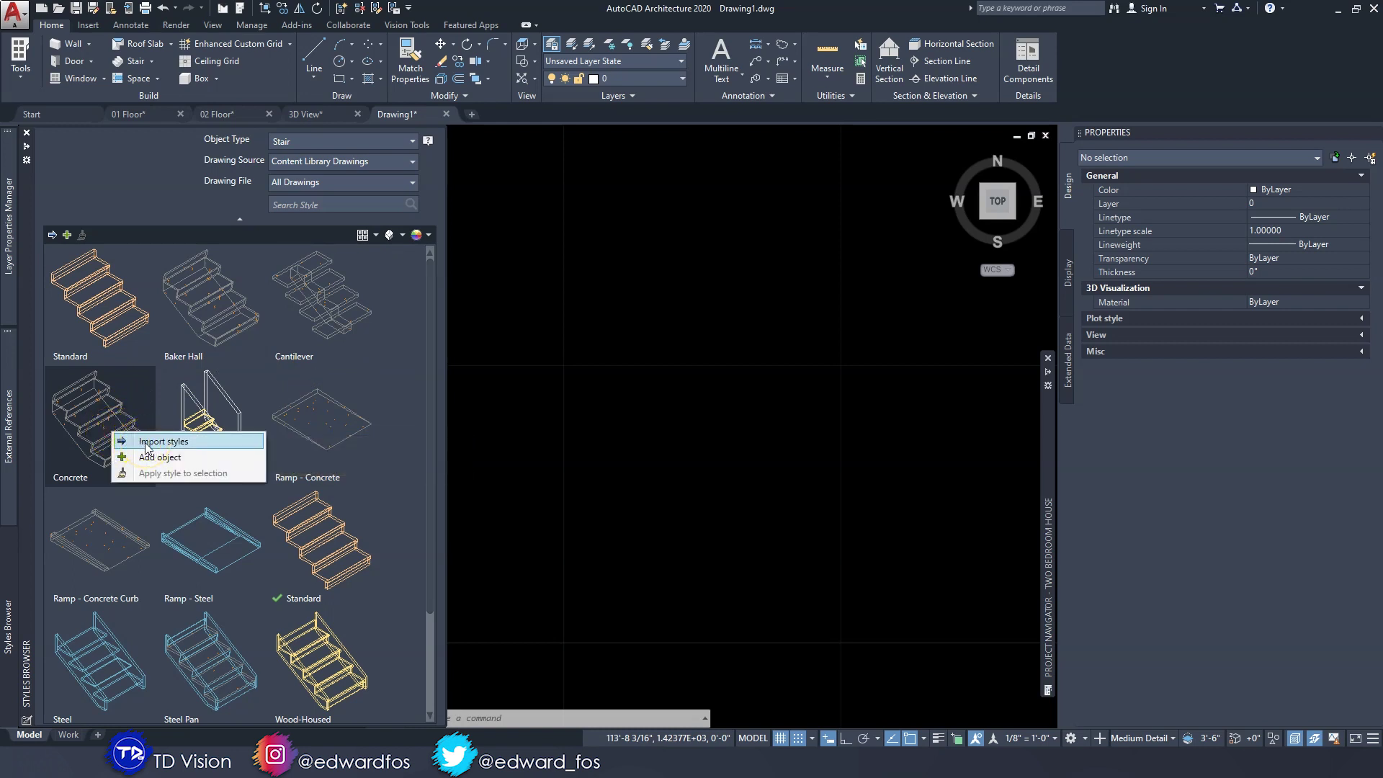
pyautogui.click(146, 441)
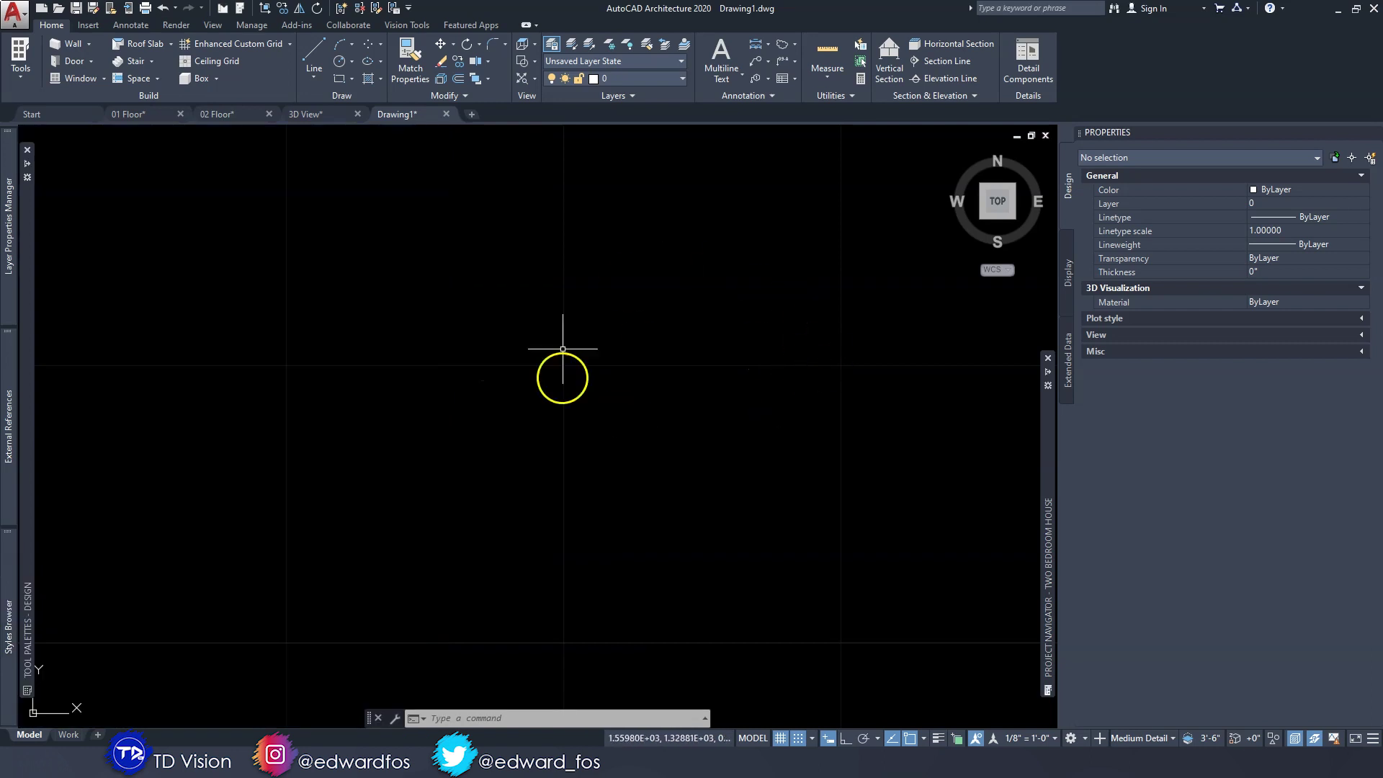
# - Start a new straight stair in Drawing1 and set its style to Concrete
pyautogui.click(134, 63)
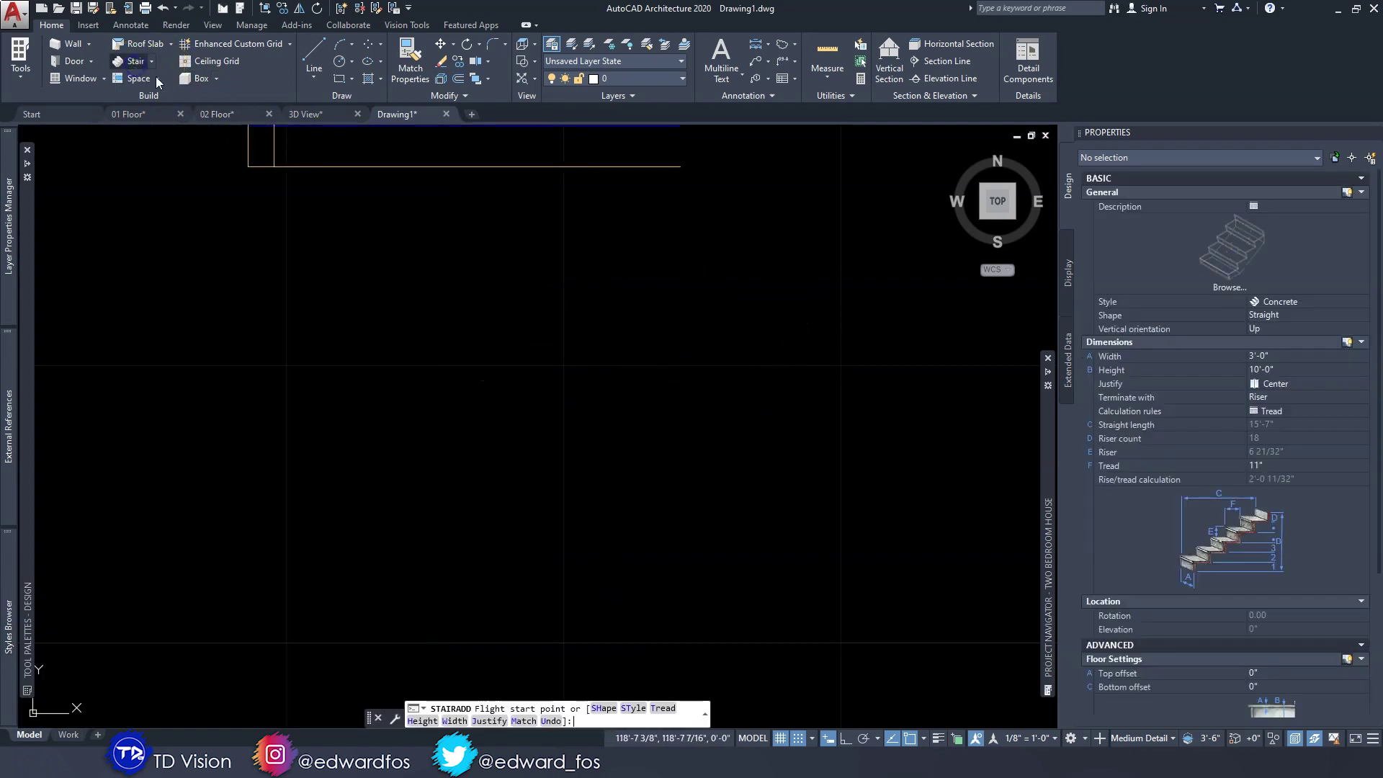
pyautogui.click(1236, 264)
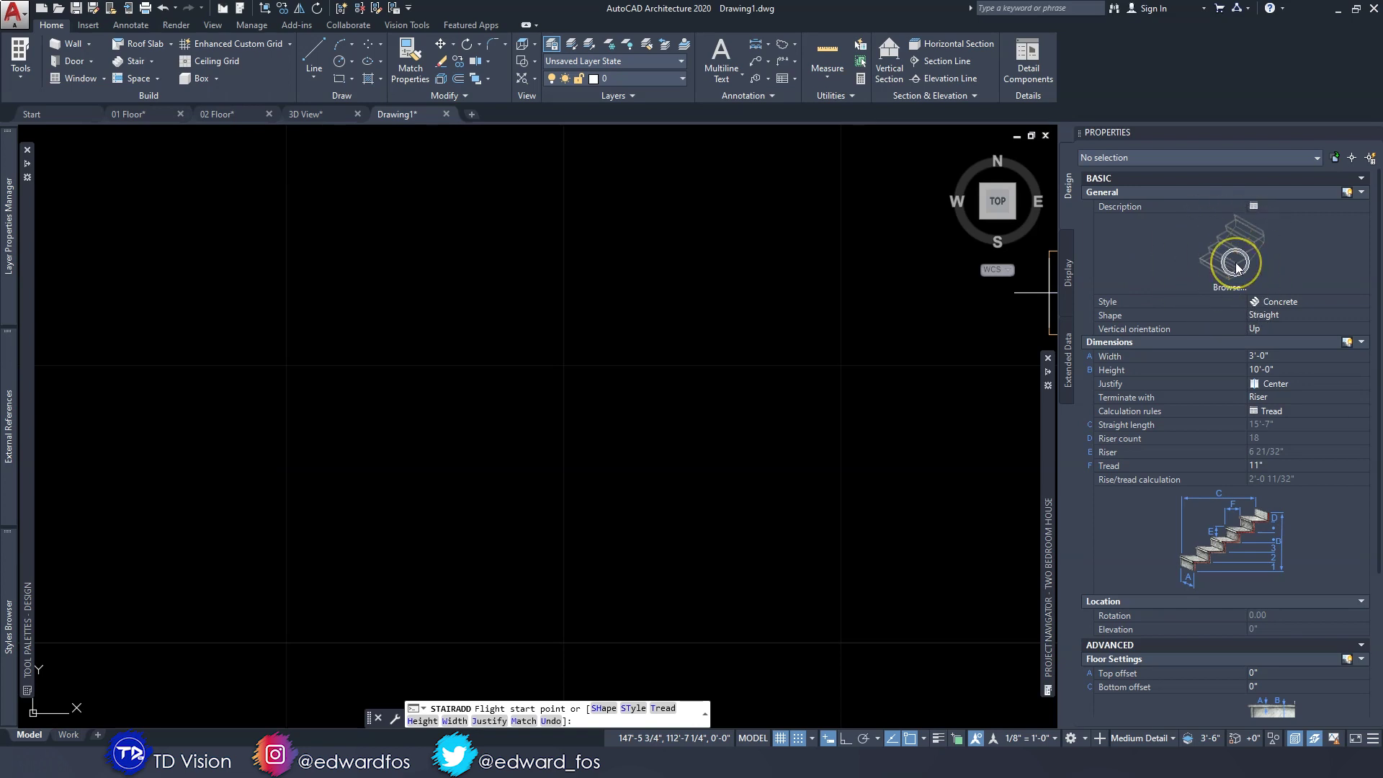
pyautogui.click(1289, 303)
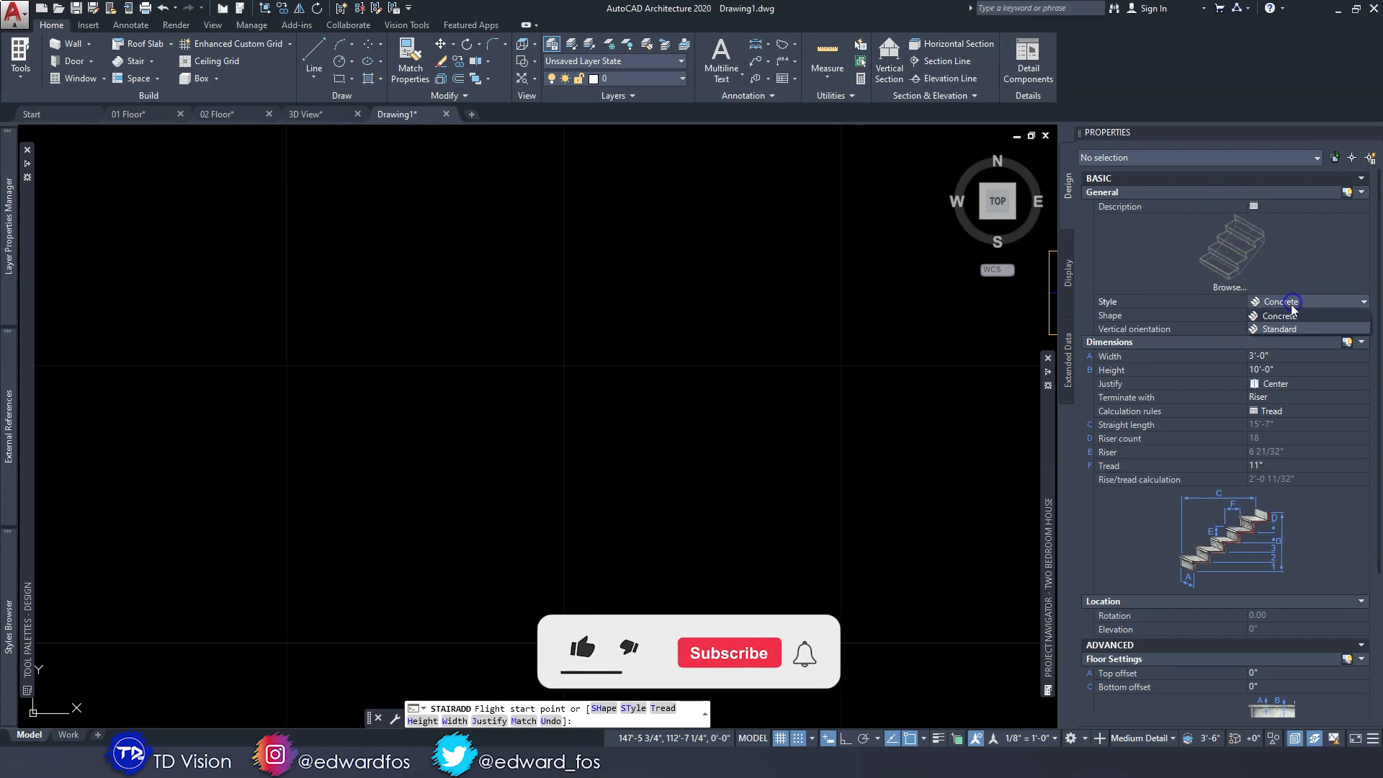
pyautogui.click(1280, 315)
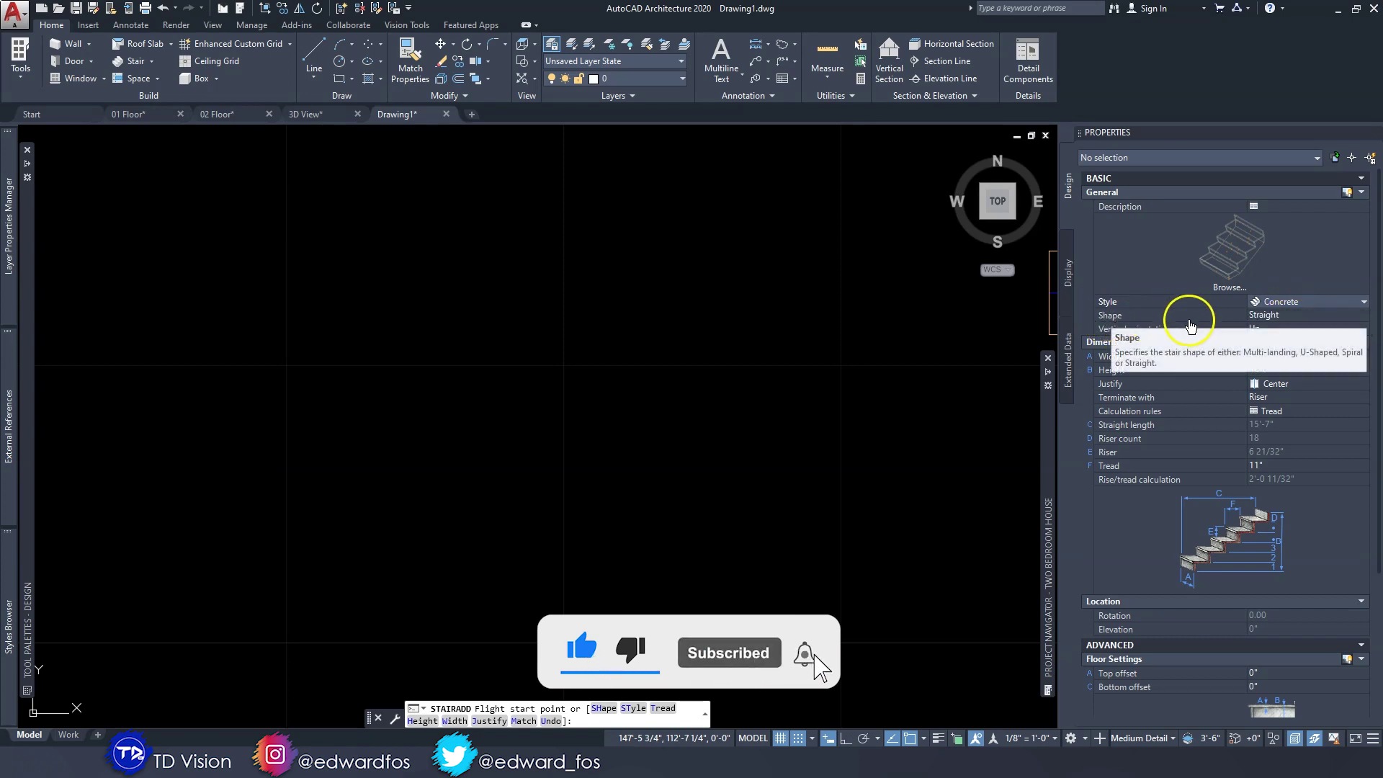
# - Review the available stair shapes, keep the shape Straight, and examine the stair's dimension settings
pyautogui.click(1279, 314)
pyautogui.click(1272, 367)
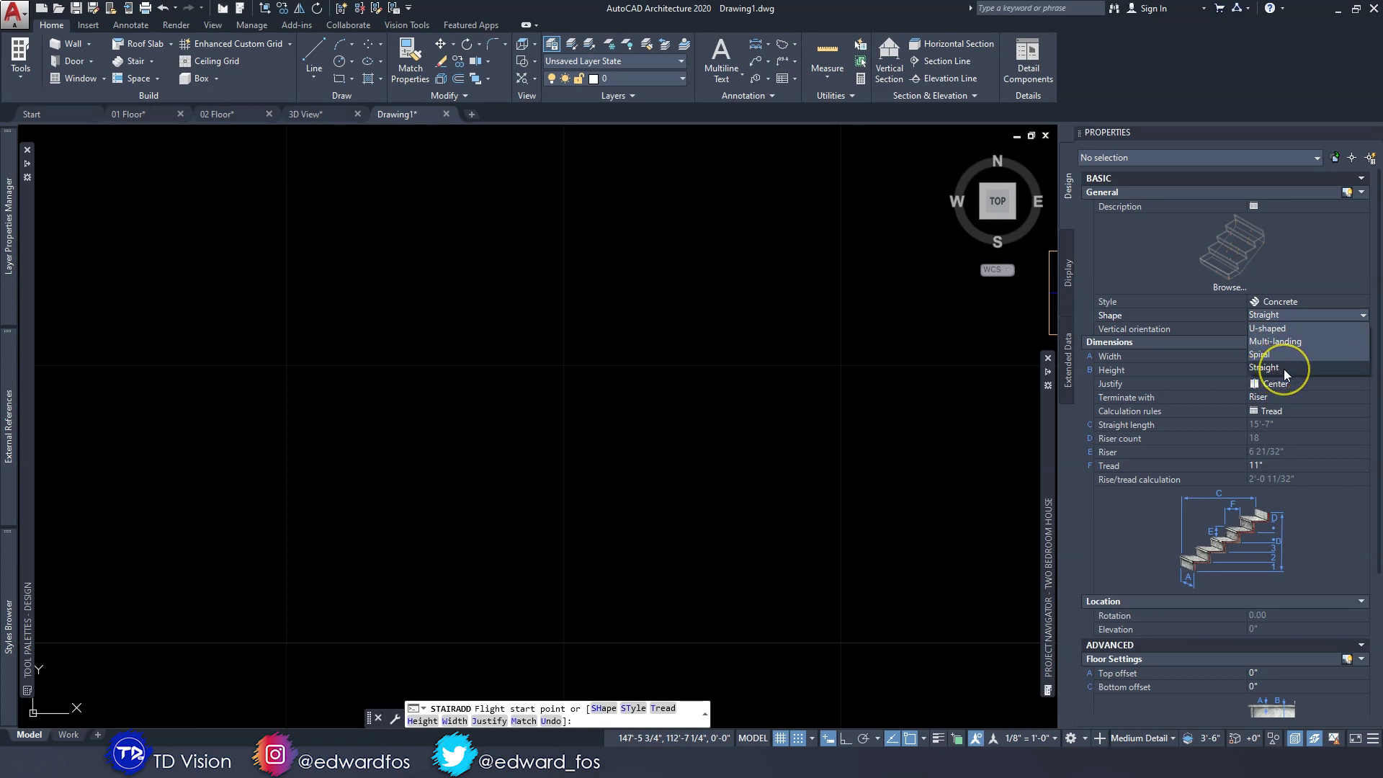
pyautogui.click(1280, 355)
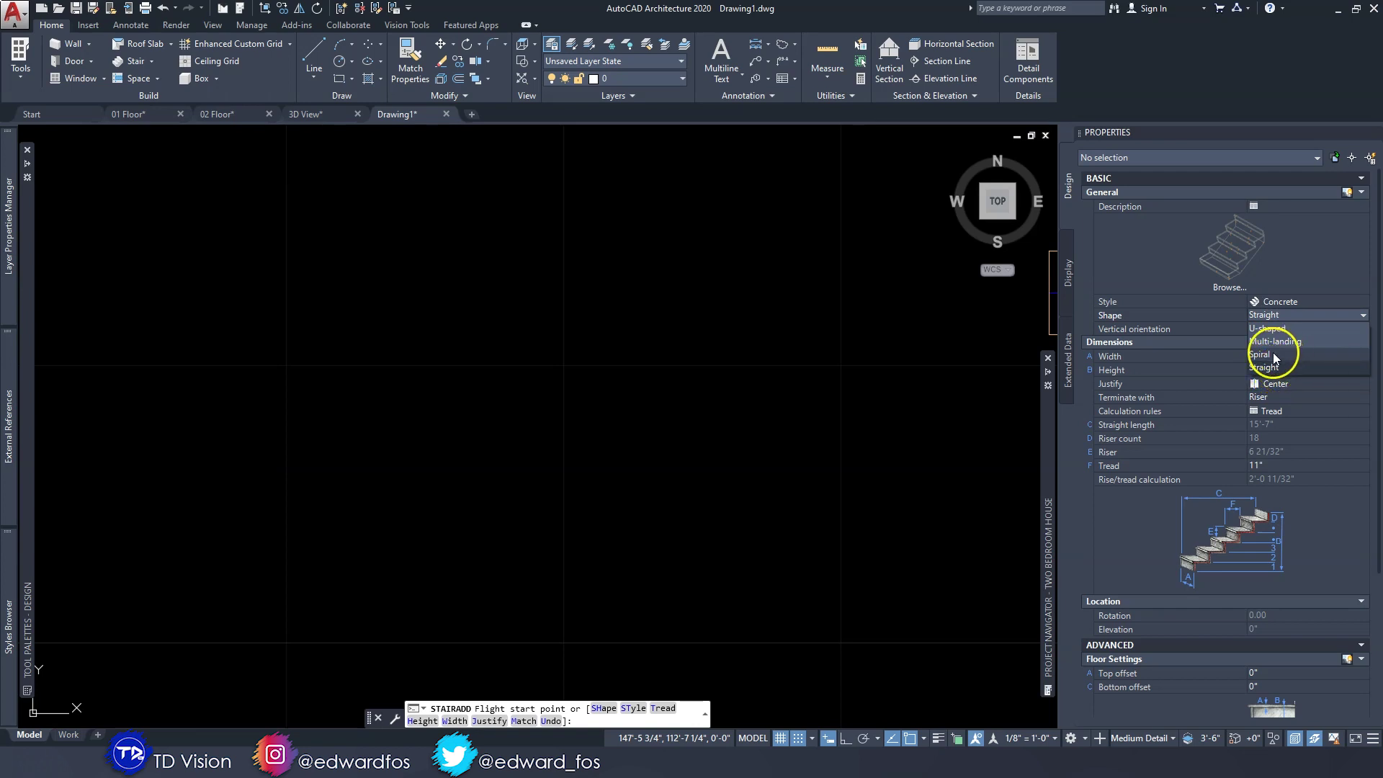
pyautogui.click(1280, 331)
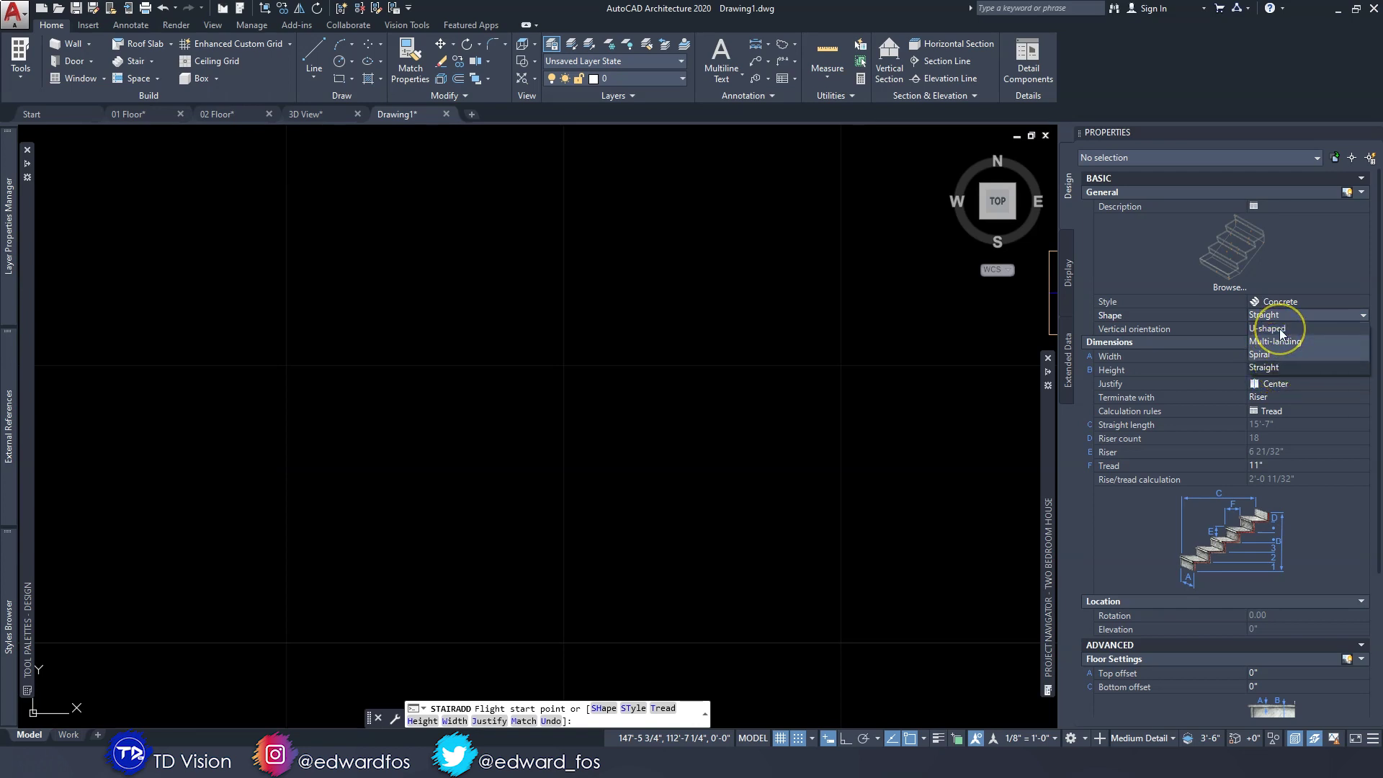
pyautogui.click(1280, 367)
pyautogui.click(1236, 340)
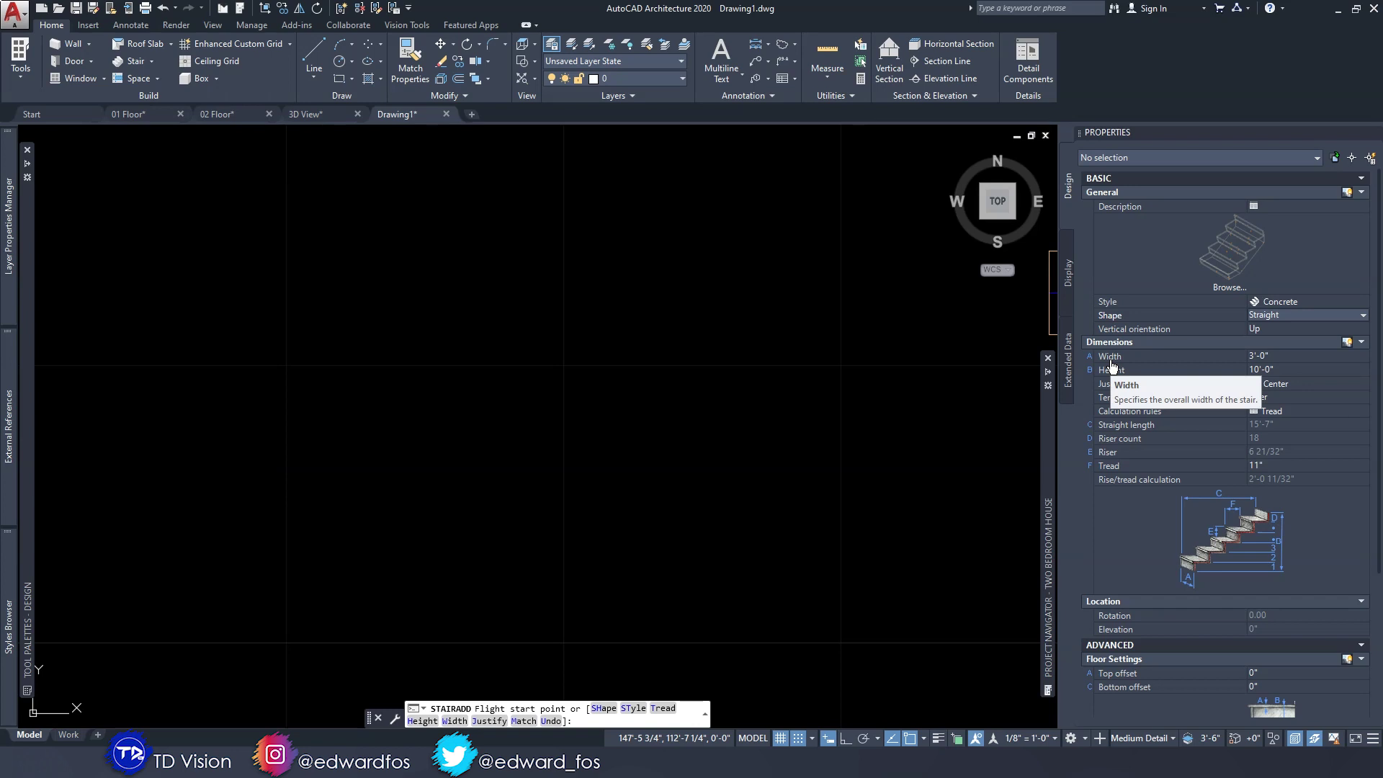
pyautogui.click(1189, 365)
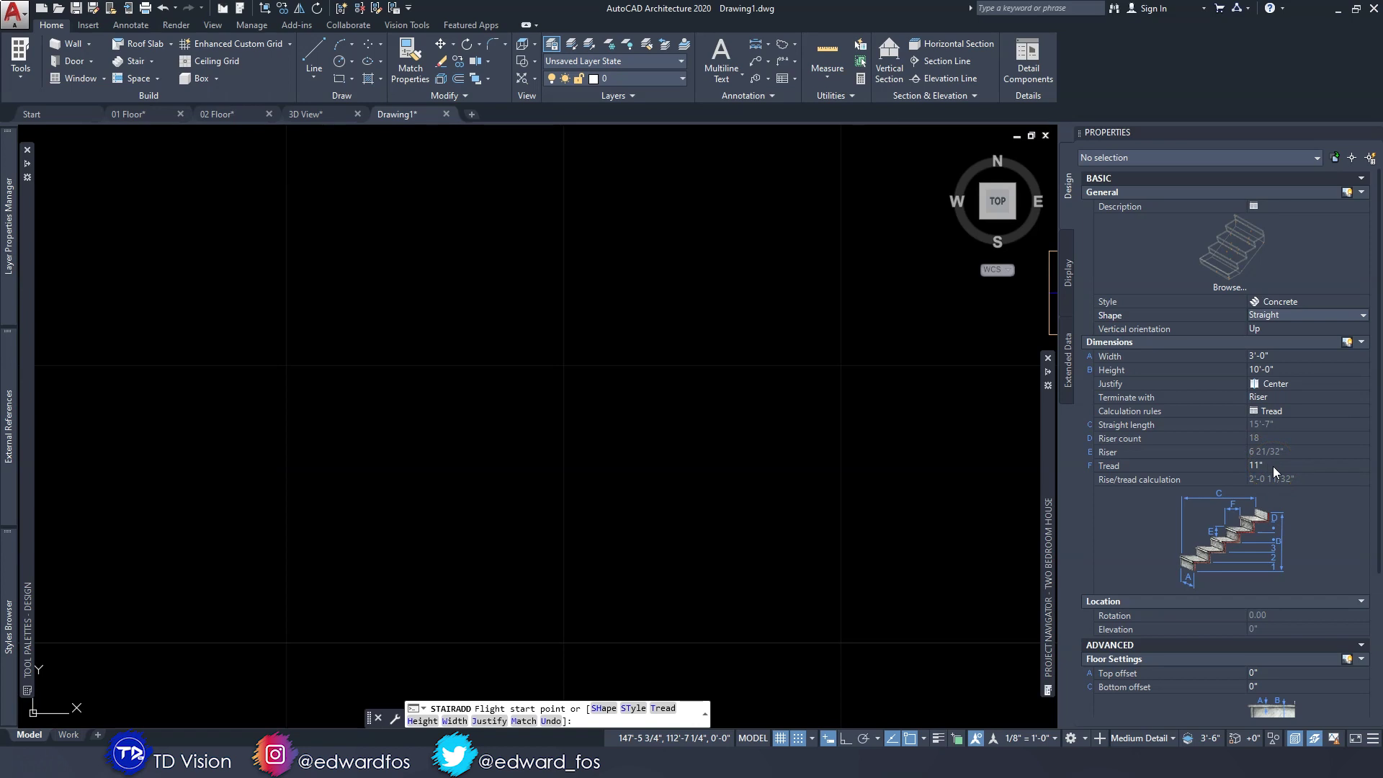
# - Place the straight Concrete stair running vertically upward with orthogonal restriction on, its end point picked about 19' from the start
pyautogui.click(427, 532)
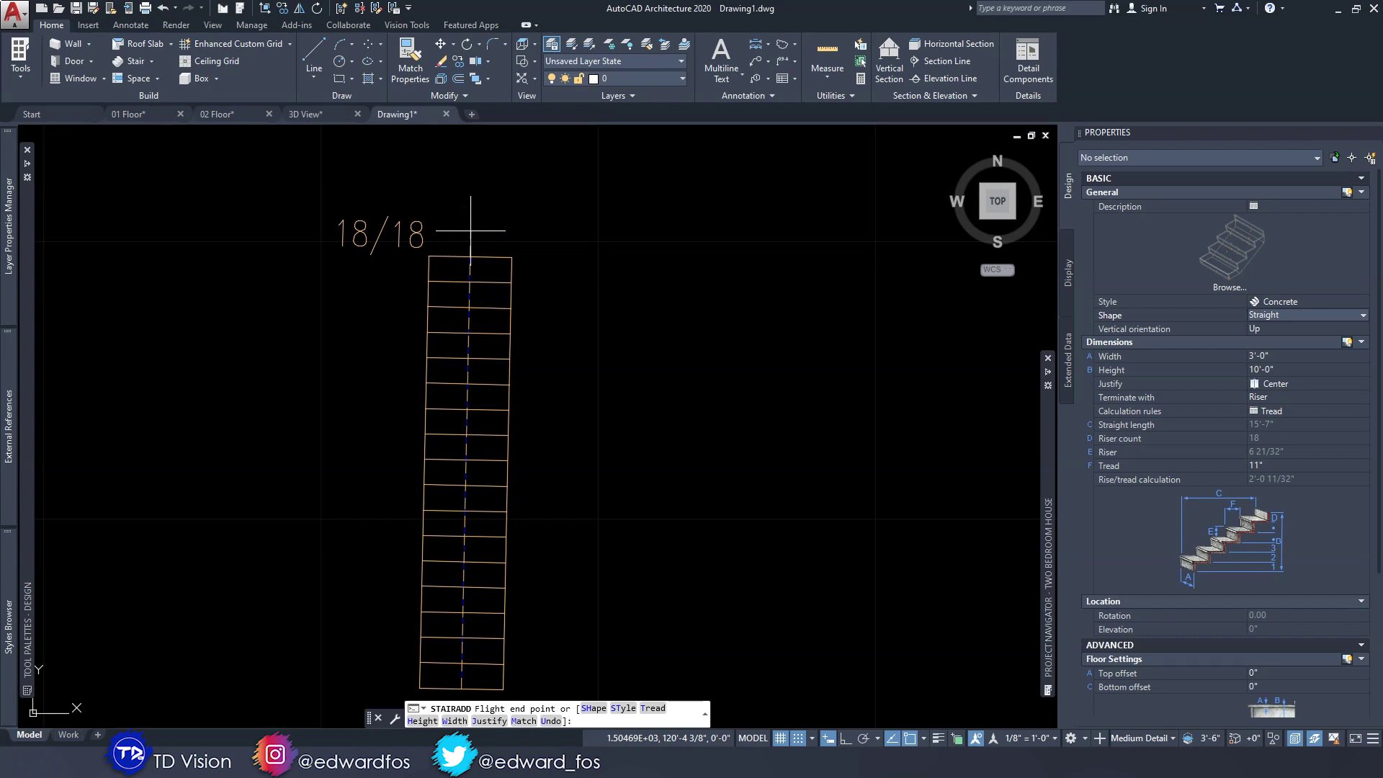
pyautogui.scroll(-2, 470, 231)
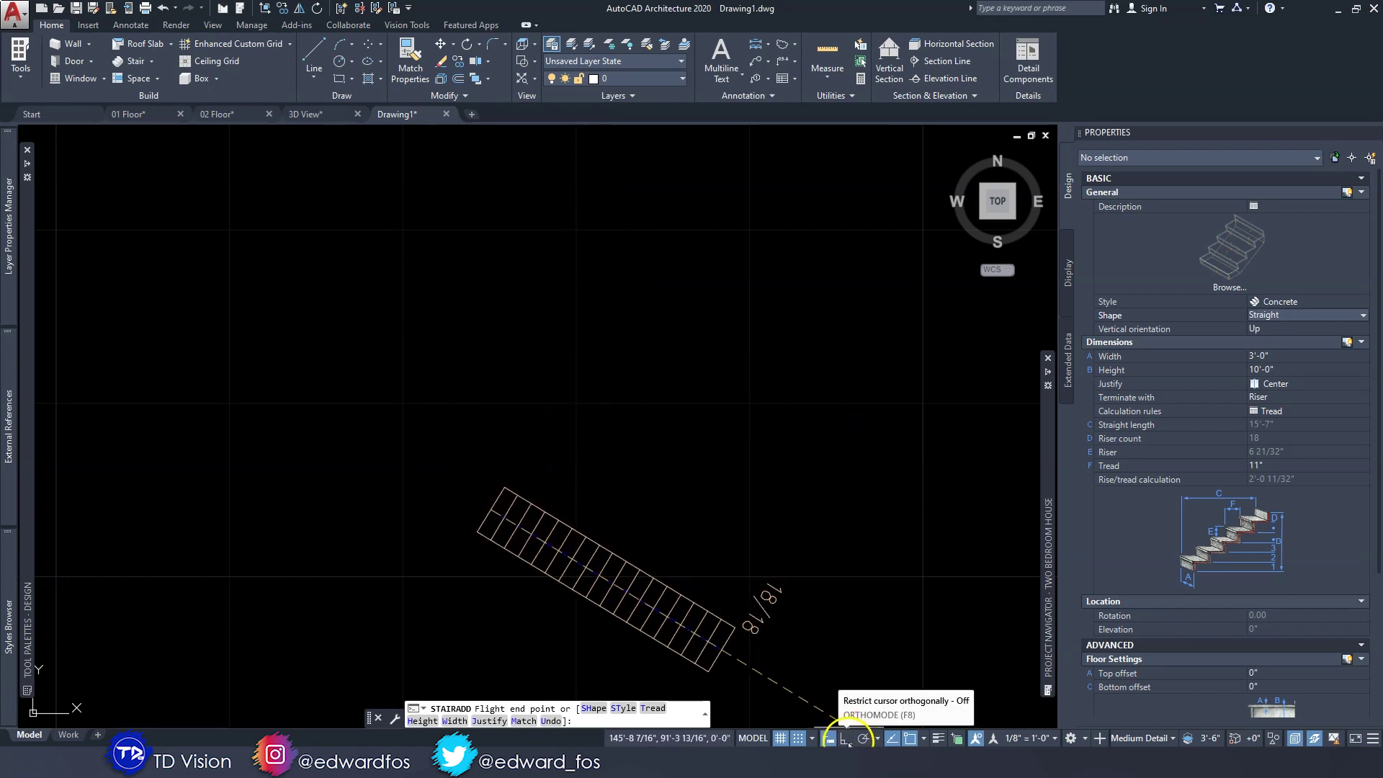
pyautogui.click(845, 739)
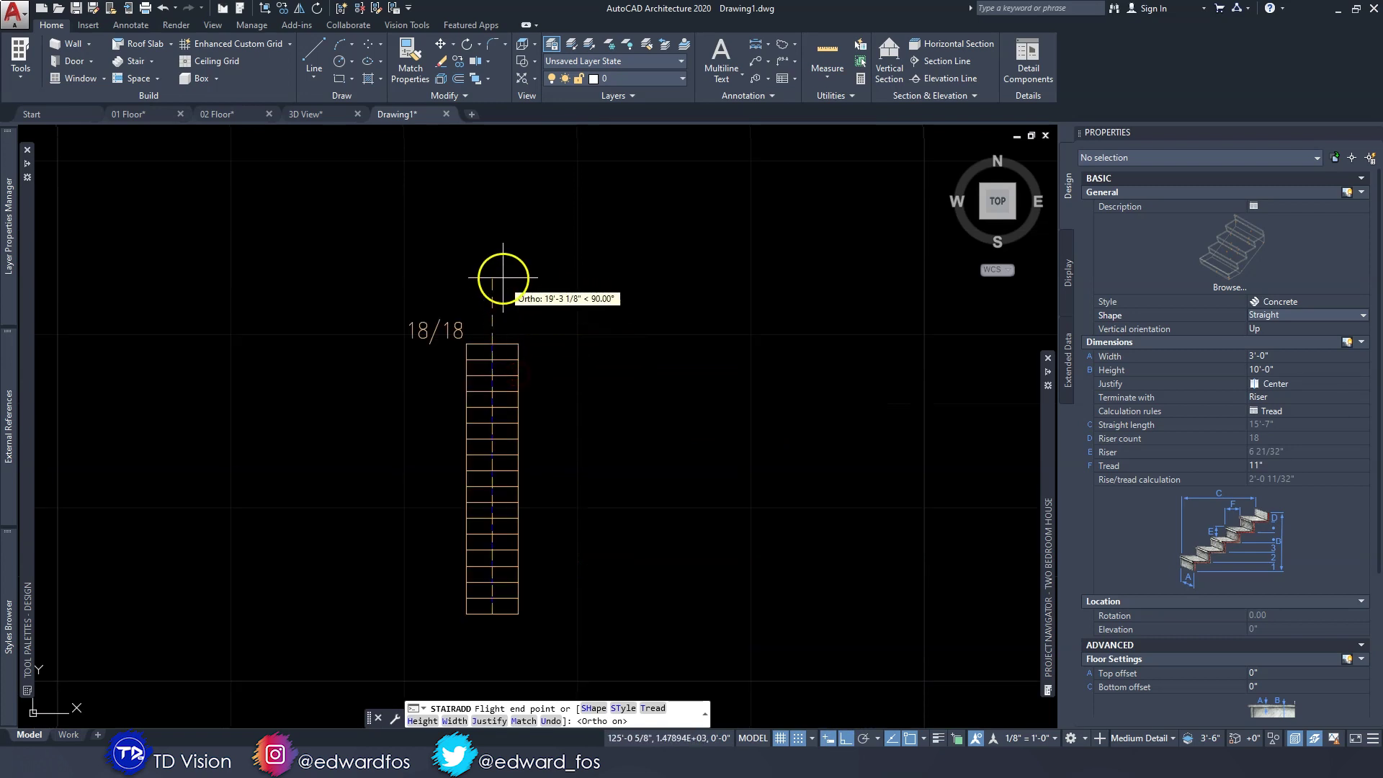
pyautogui.click(503, 281)
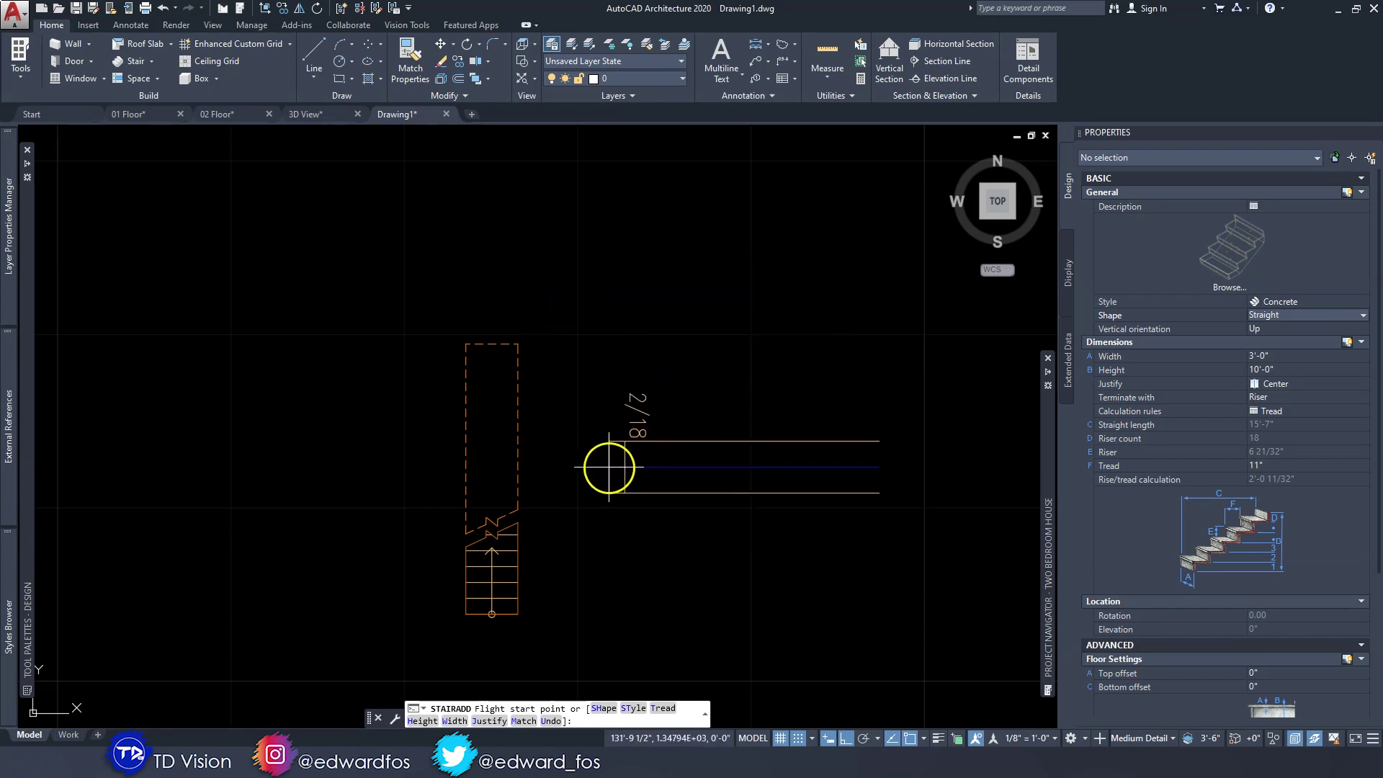
pyautogui.press('Escape')
# - Examine the placed stair's plan representation, including its break line, direction arrow and grips
pyautogui.scroll(2, 535, 578)
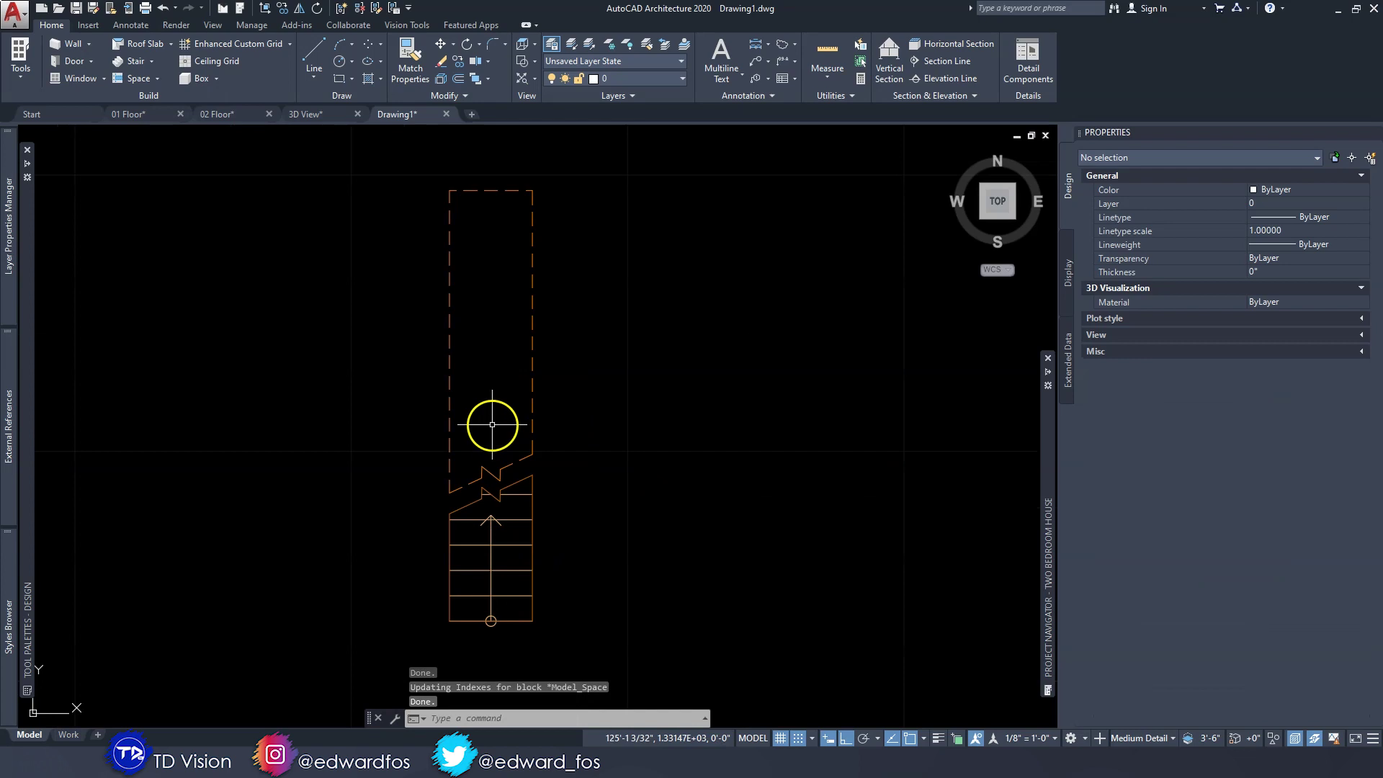
pyautogui.moveTo(492, 425); pyautogui.dragTo(538, 437, button='middle')
pyautogui.click(577, 361)
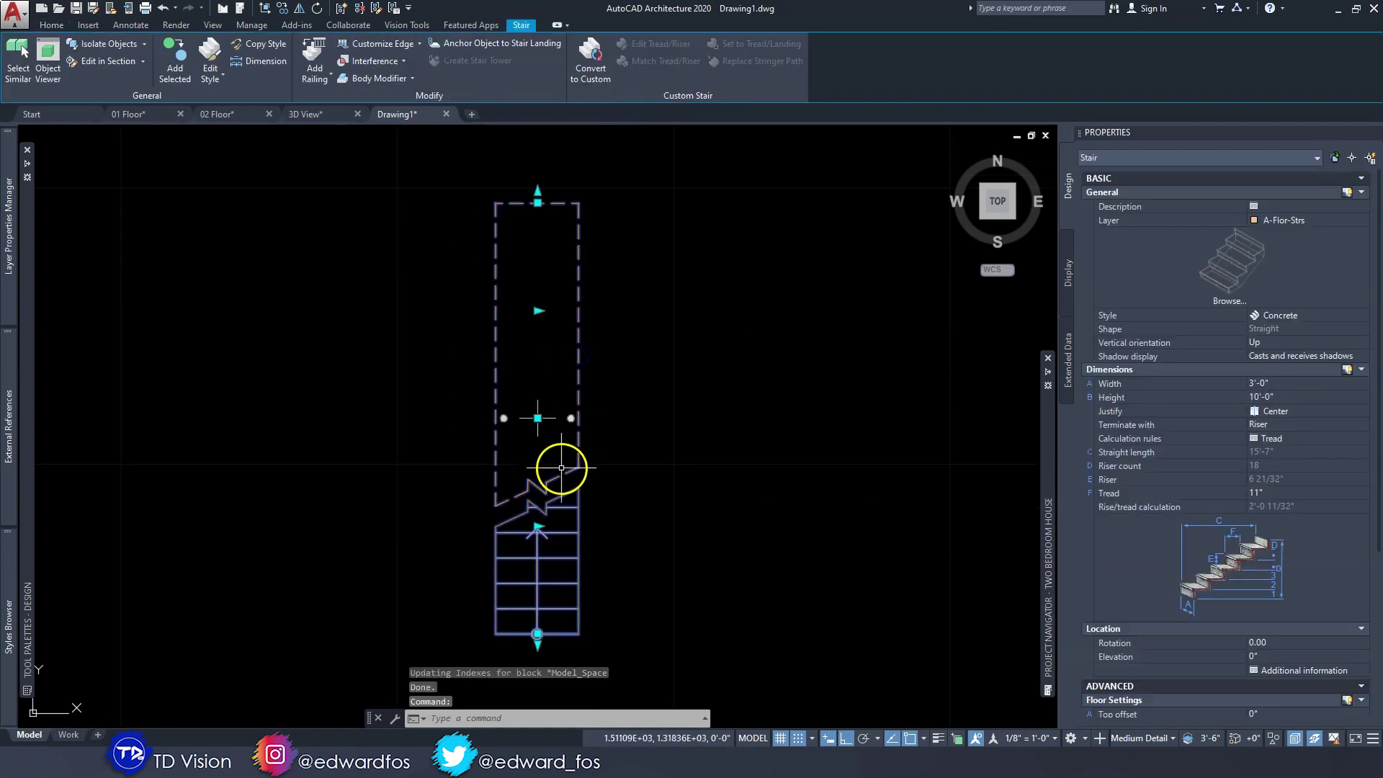
pyautogui.press('Escape')
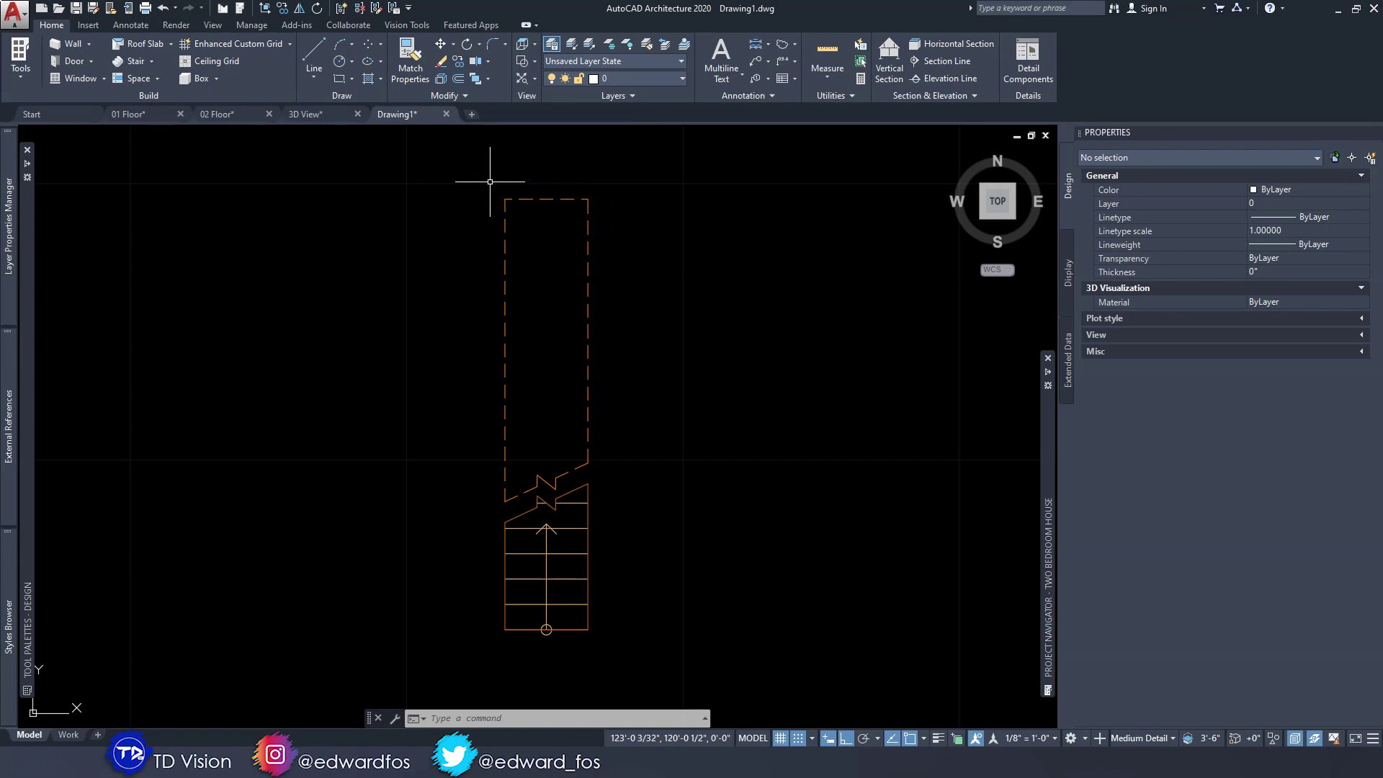
pyautogui.click(555, 428)
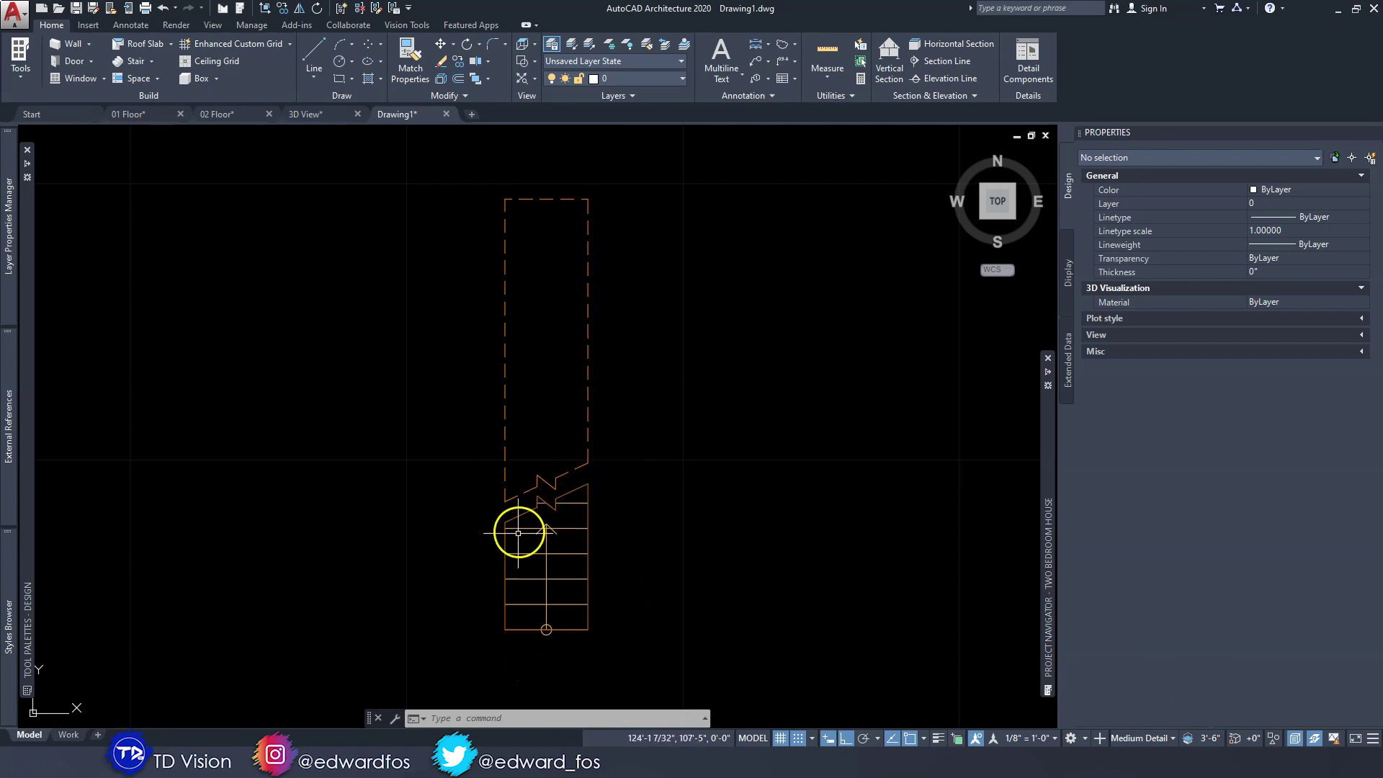
pyautogui.moveTo(533, 540); pyautogui.dragTo(550, 546, button='middle')
pyautogui.press('Escape')
pyautogui.press('Escape')
pyautogui.press('Escape')
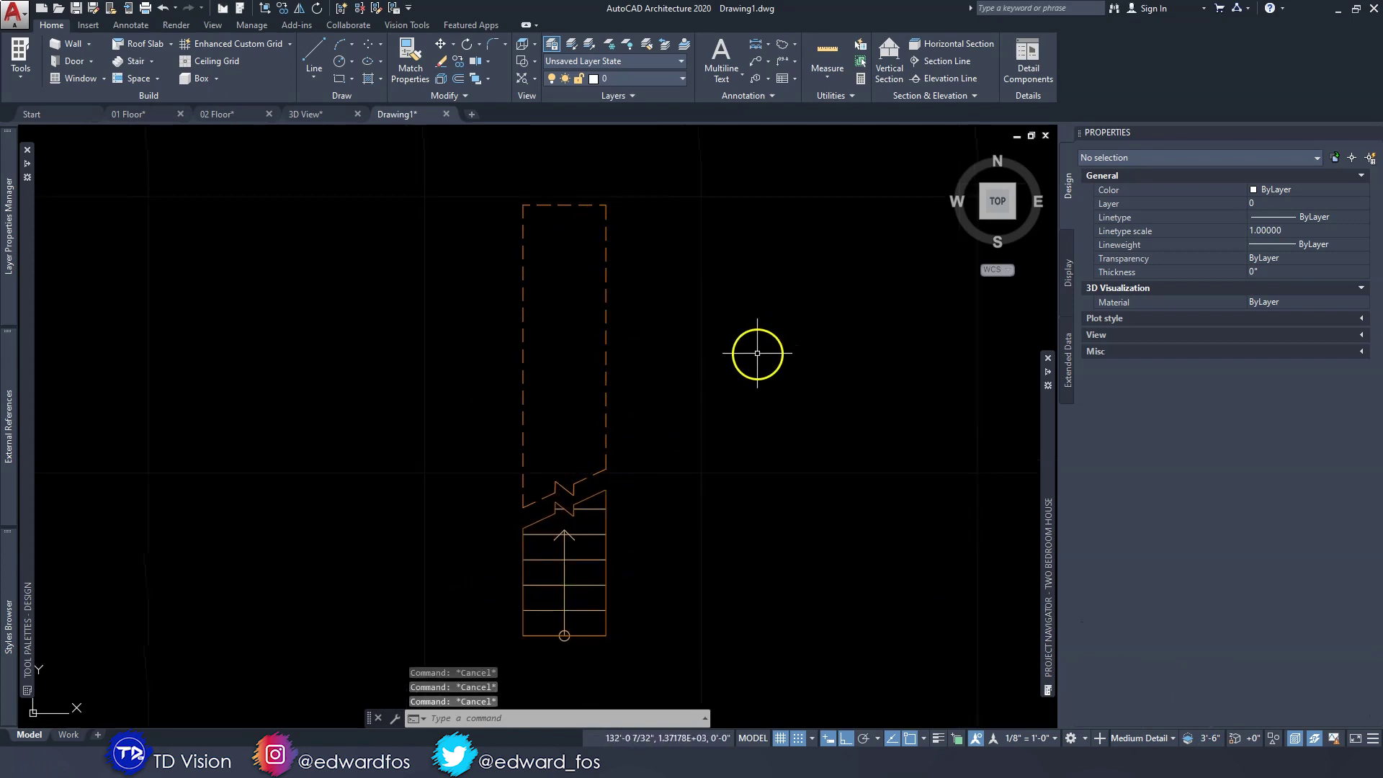
# - Examine the stair's treads, risers and slab in 3D from isometric and side angles
pyautogui.click(982, 217)
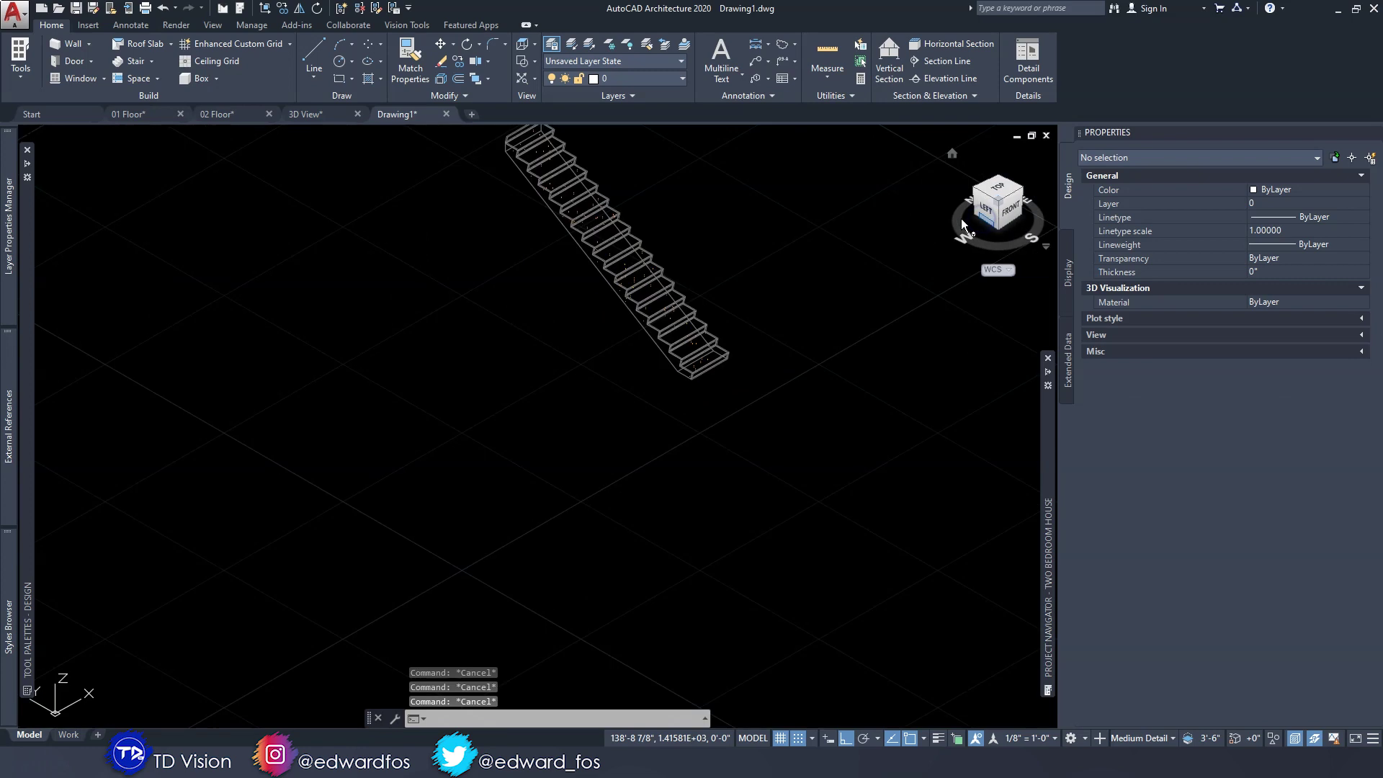
pyautogui.keyDown('shift'); pyautogui.moveTo(616, 386); pyautogui.dragTo(637, 299, button='middle'); pyautogui.keyUp('shift')
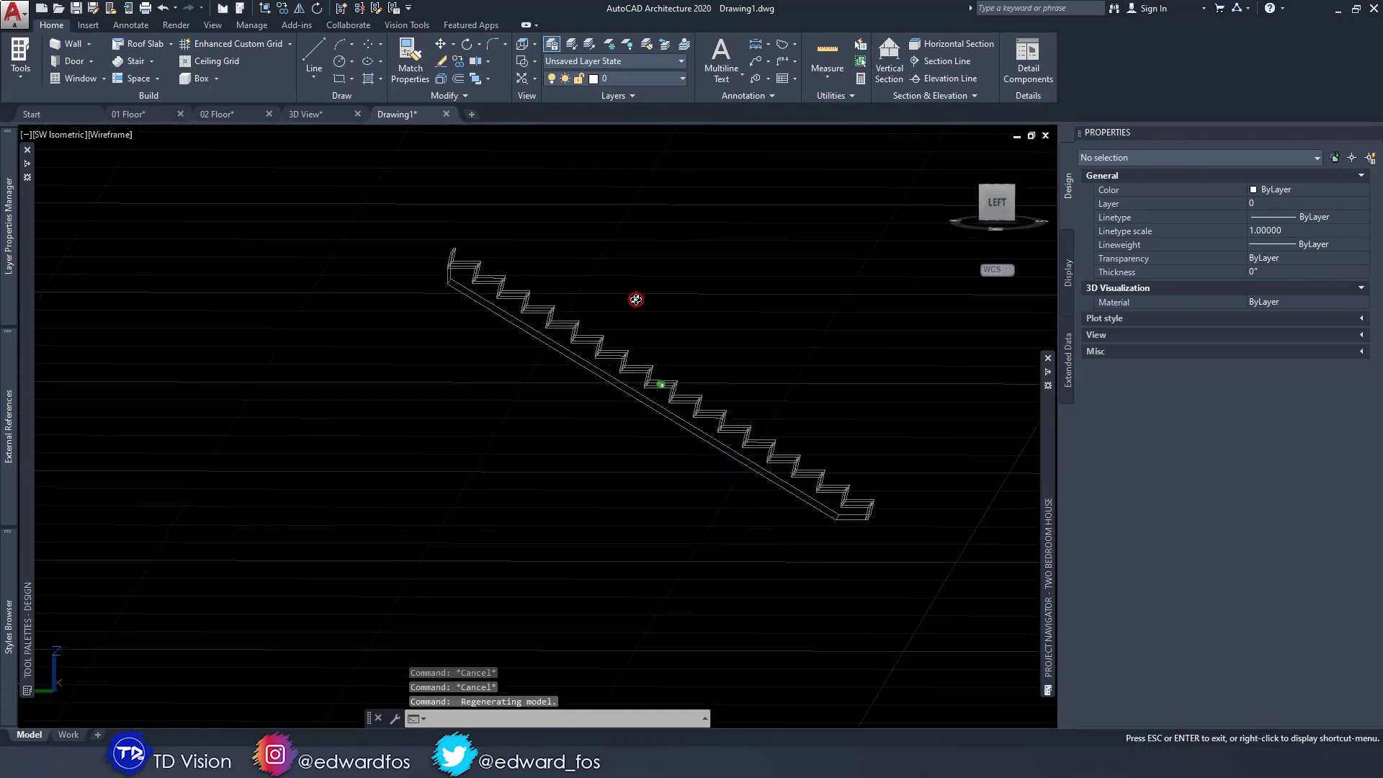
pyautogui.scroll(10, 627, 368)
pyautogui.scroll(-5, 402, 357)
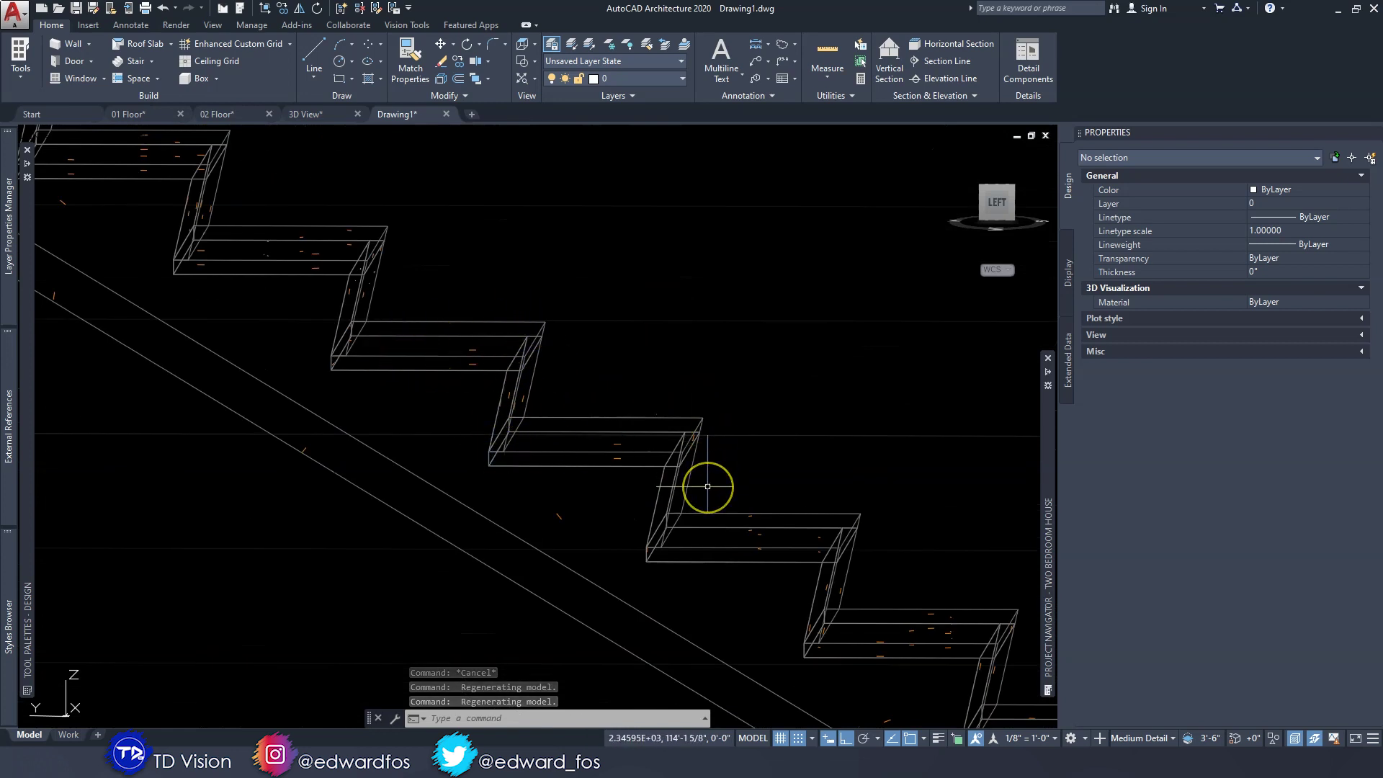
pyautogui.scroll(-6, 574, 472)
pyautogui.keyDown('shift'); pyautogui.moveTo(587, 439); pyautogui.dragTo(658, 435, button='middle'); pyautogui.keyUp('shift')
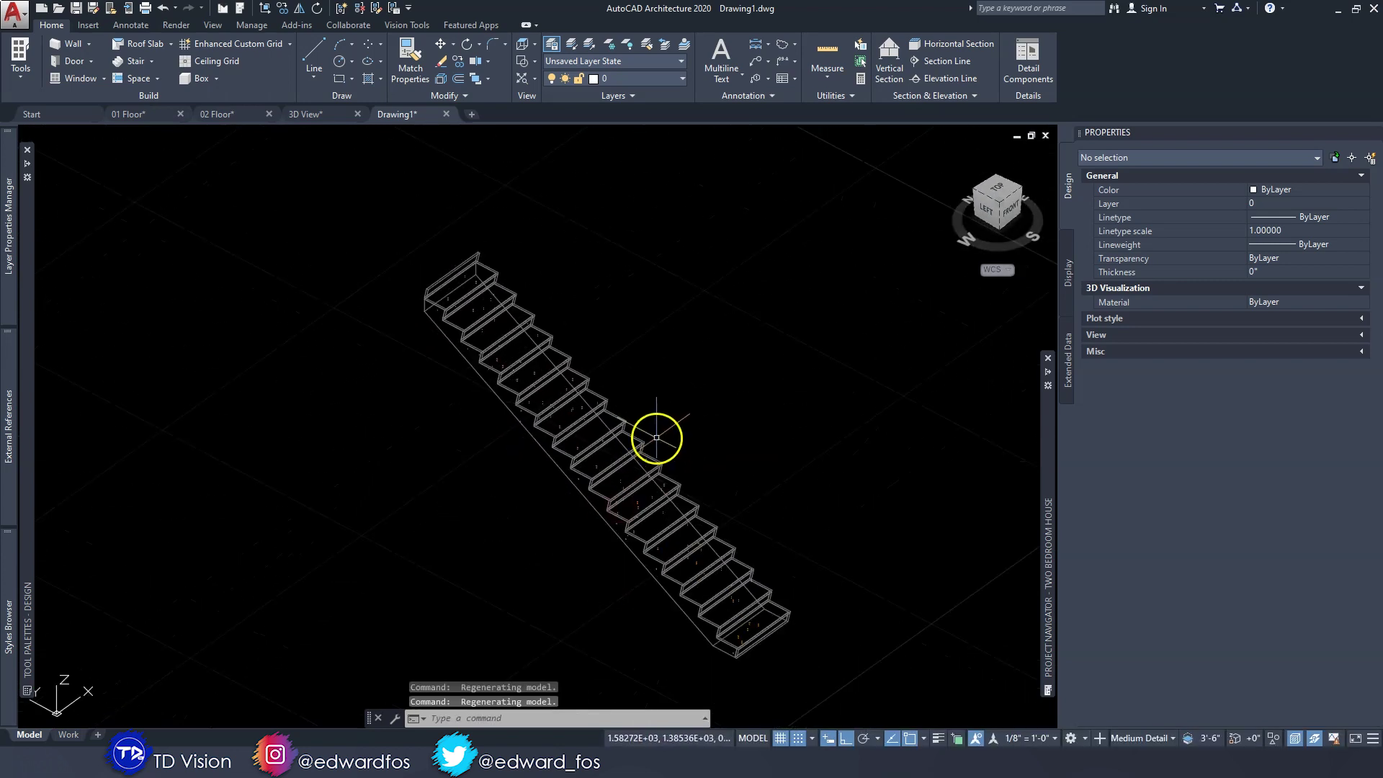
pyautogui.moveTo(607, 356); pyautogui.dragTo(600, 363, button='middle')
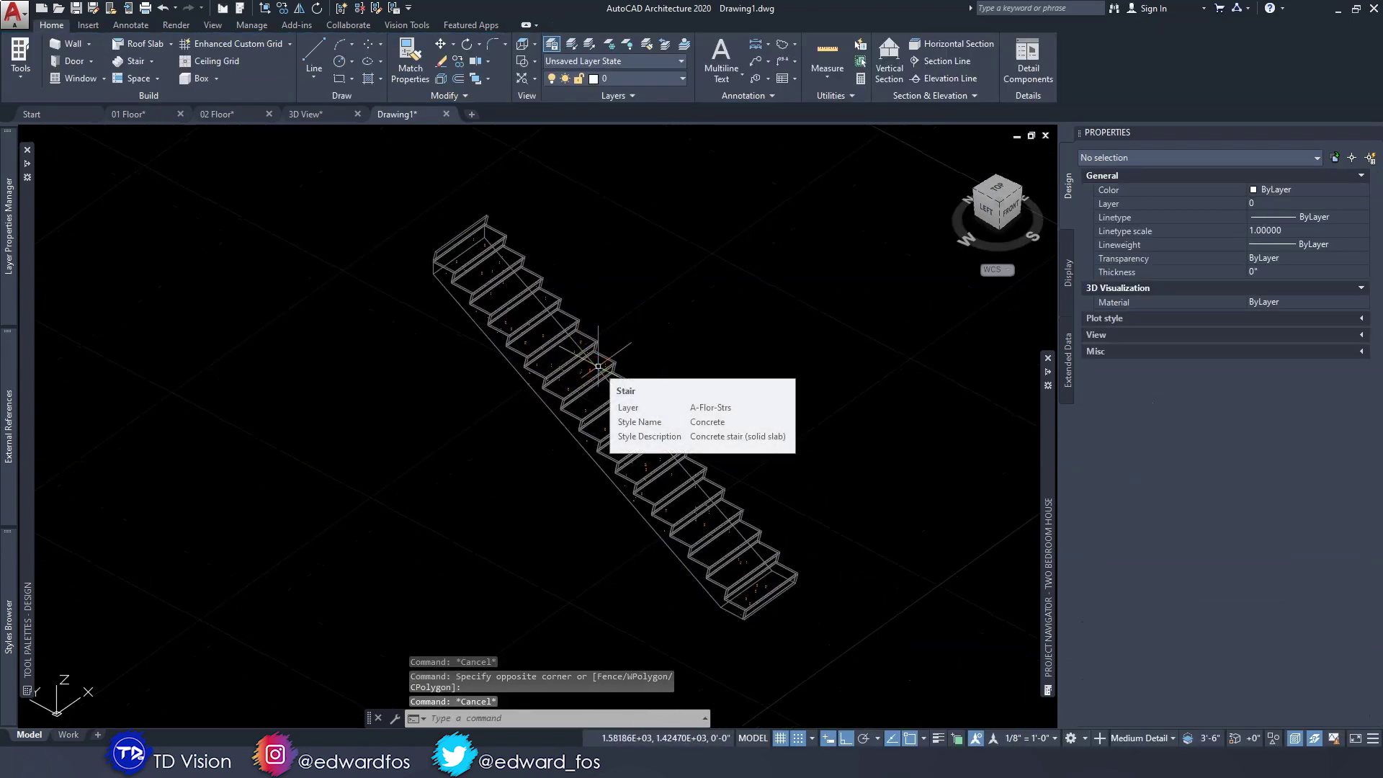
# - Set the stair to terminate with a Tread and check its upper end
pyautogui.click(598, 366)
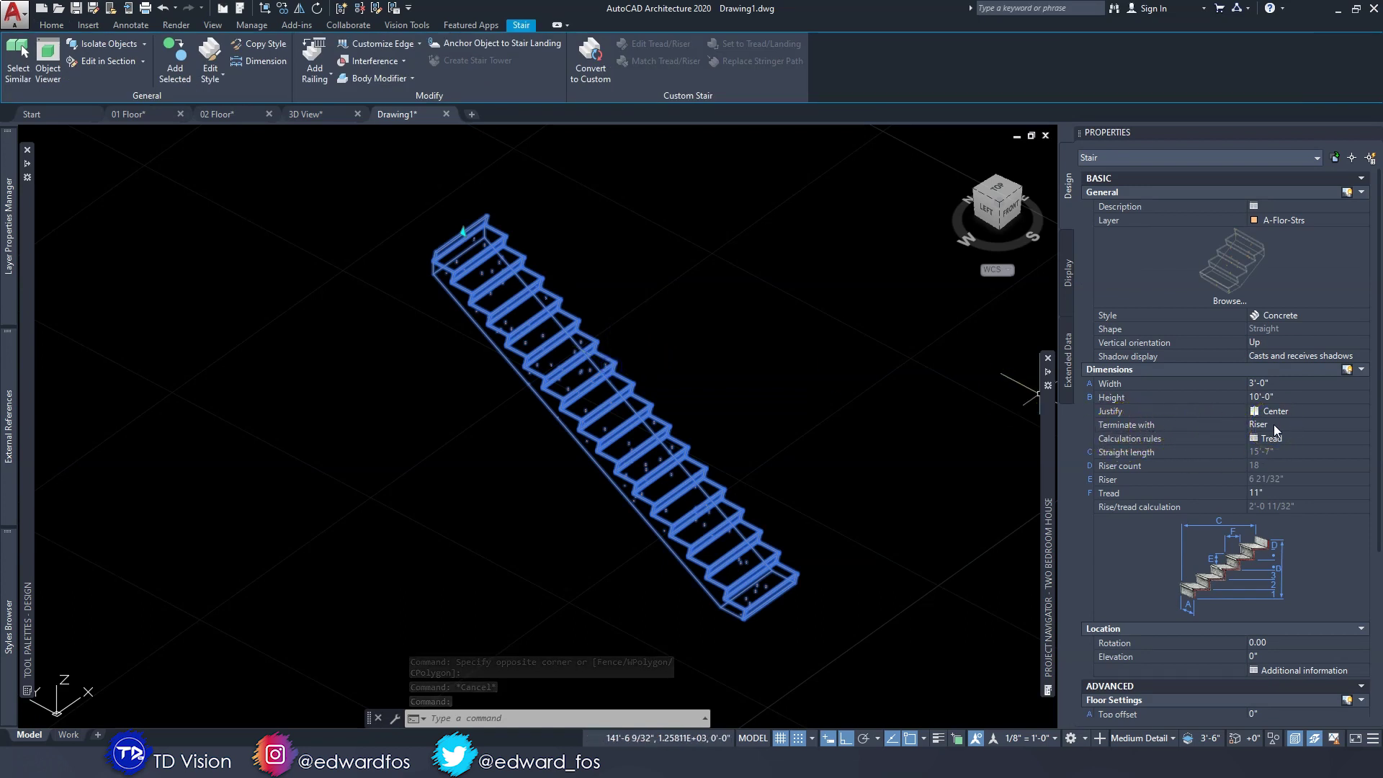
pyautogui.click(1258, 425)
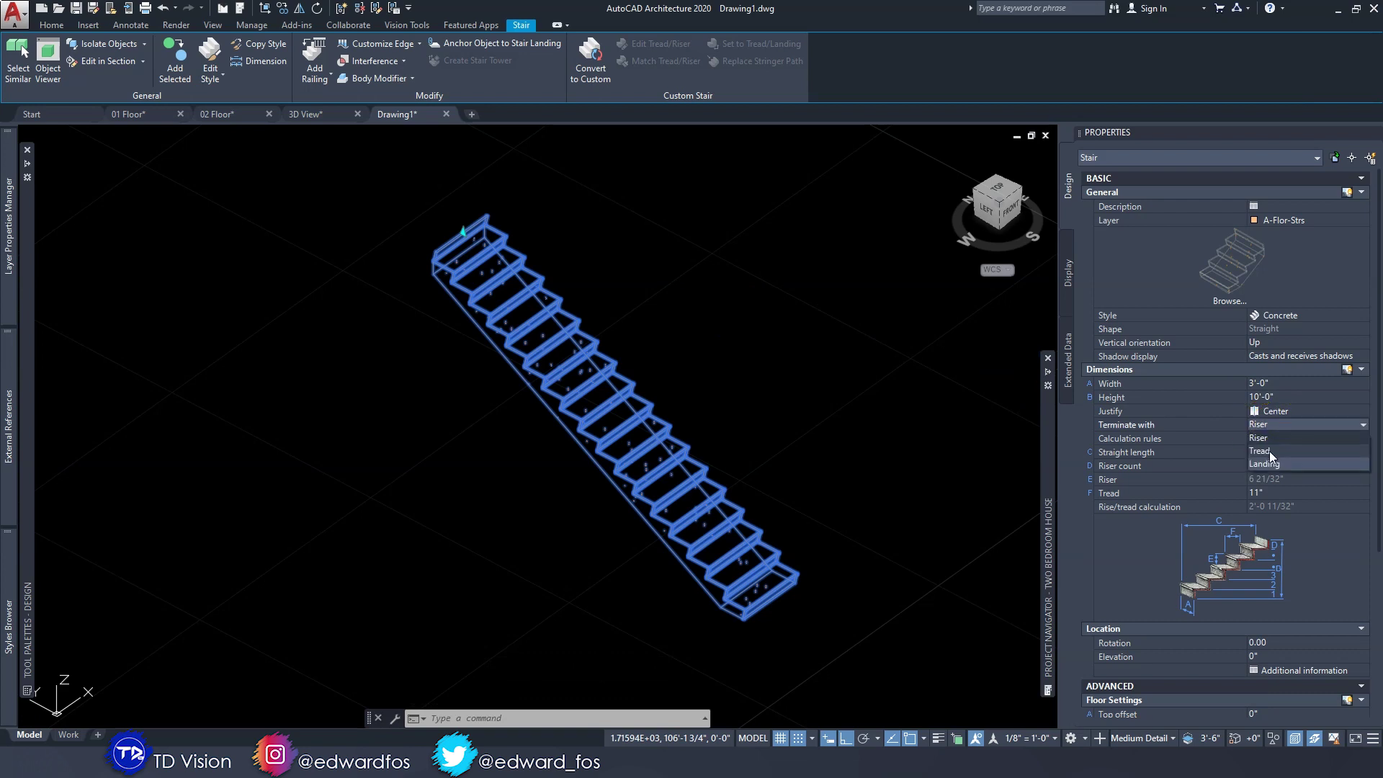
pyautogui.click(1269, 451)
pyautogui.scroll(5, 426, 238)
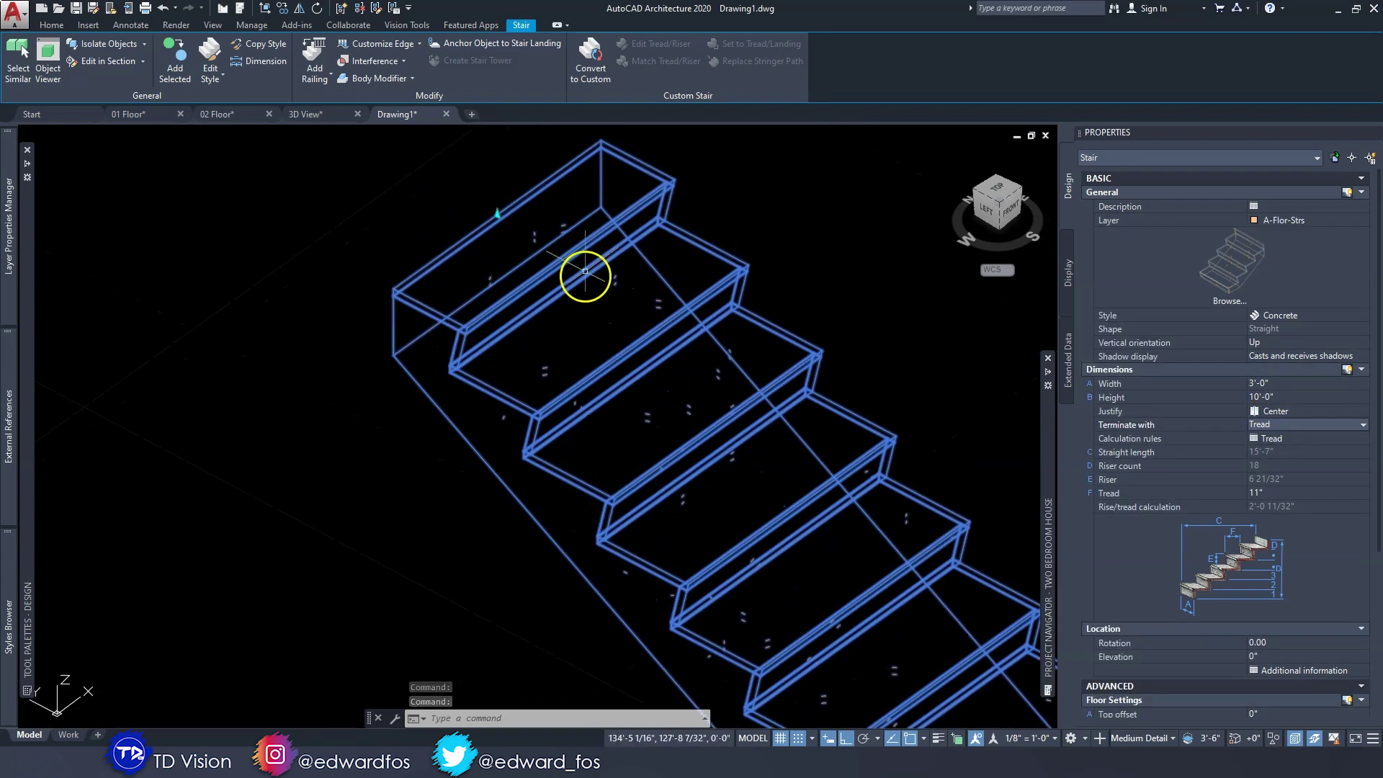
pyautogui.scroll(2, 504, 360)
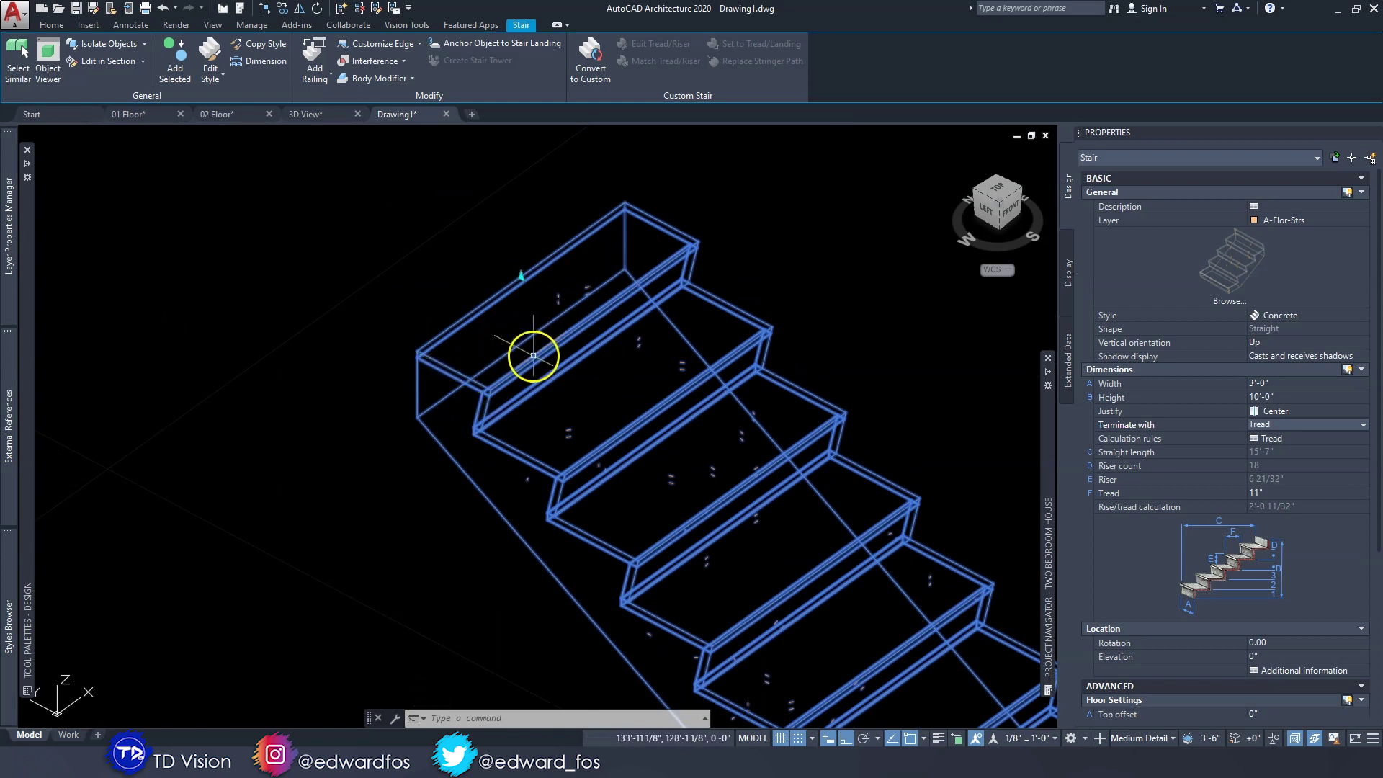
pyautogui.scroll(-6, 533, 356)
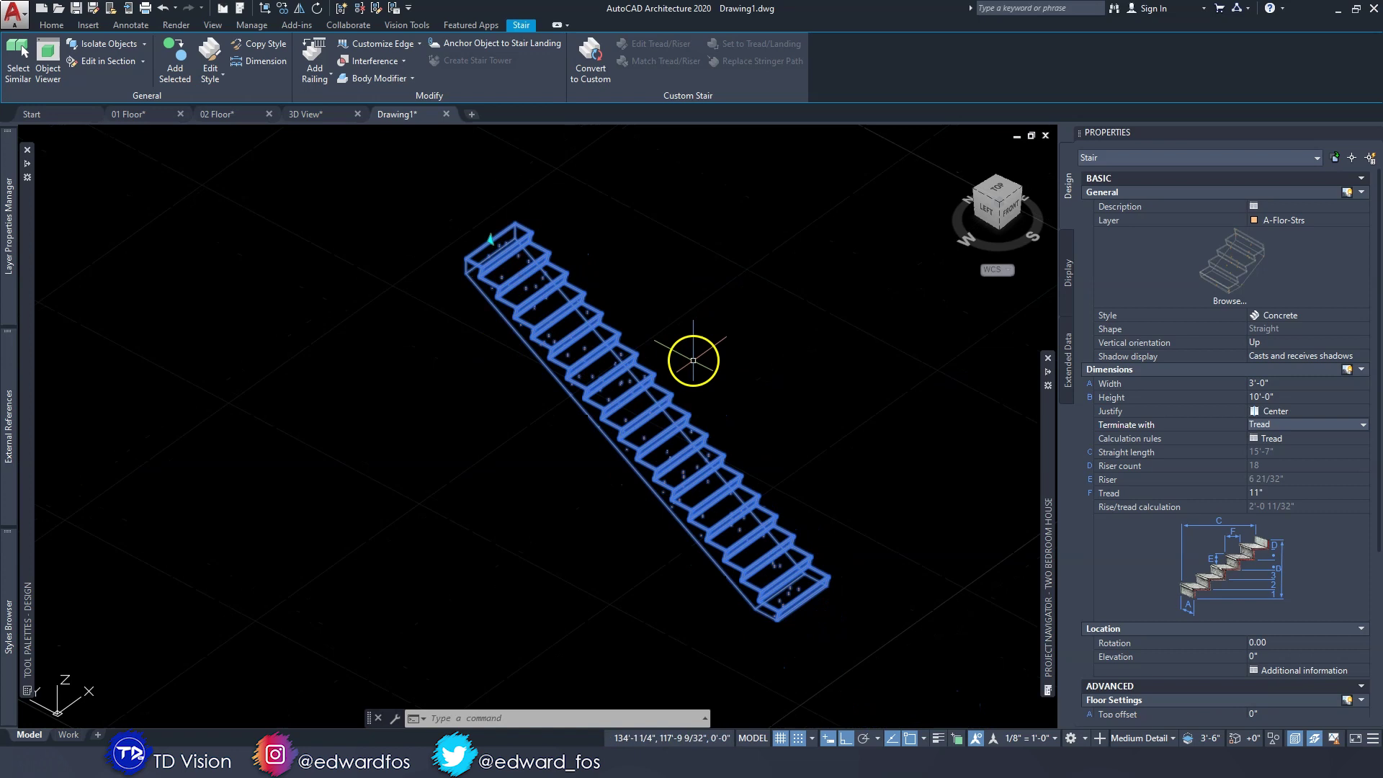
pyautogui.press('Escape')
pyautogui.press('Escape')
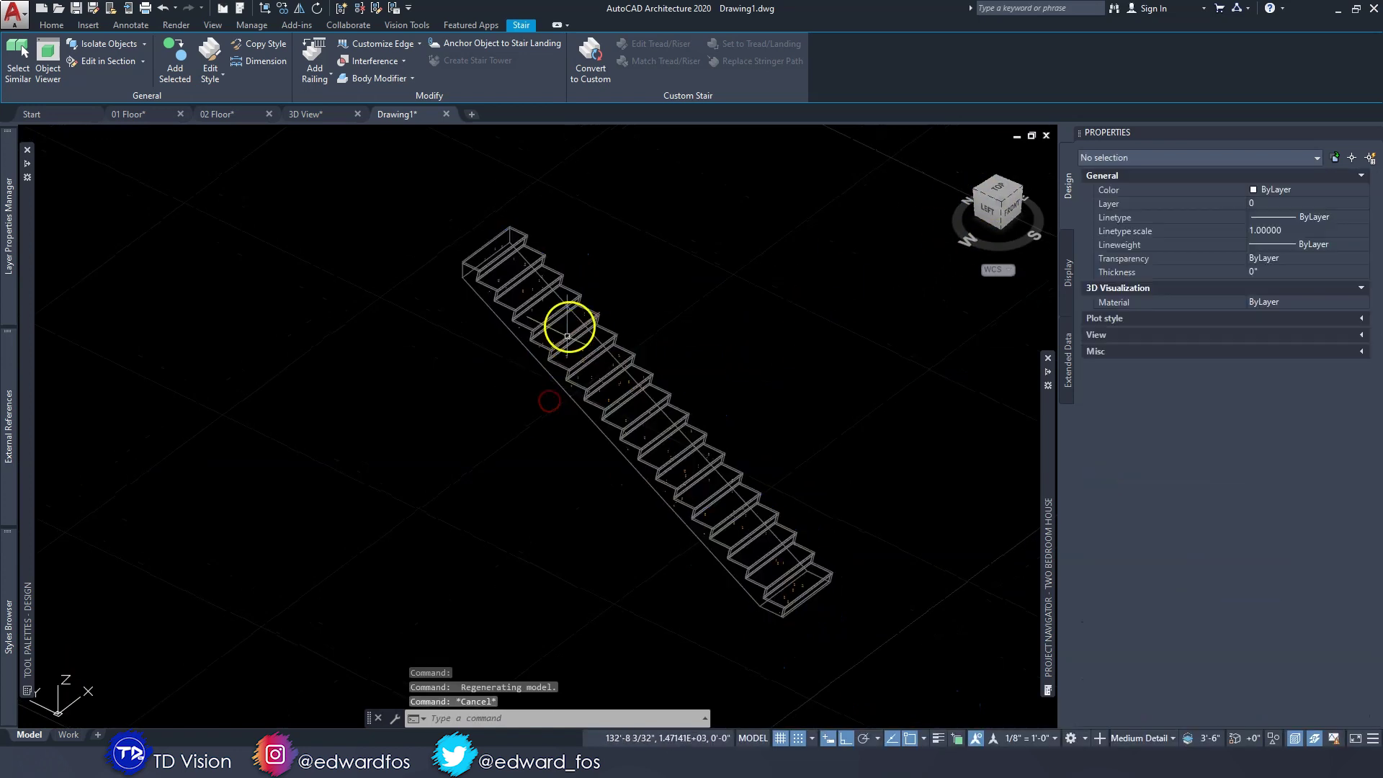
# - View the stair from the left side and turn off the Tread and Riser component display in its Concrete style
pyautogui.click(988, 216)
pyautogui.scroll(5, 479, 349)
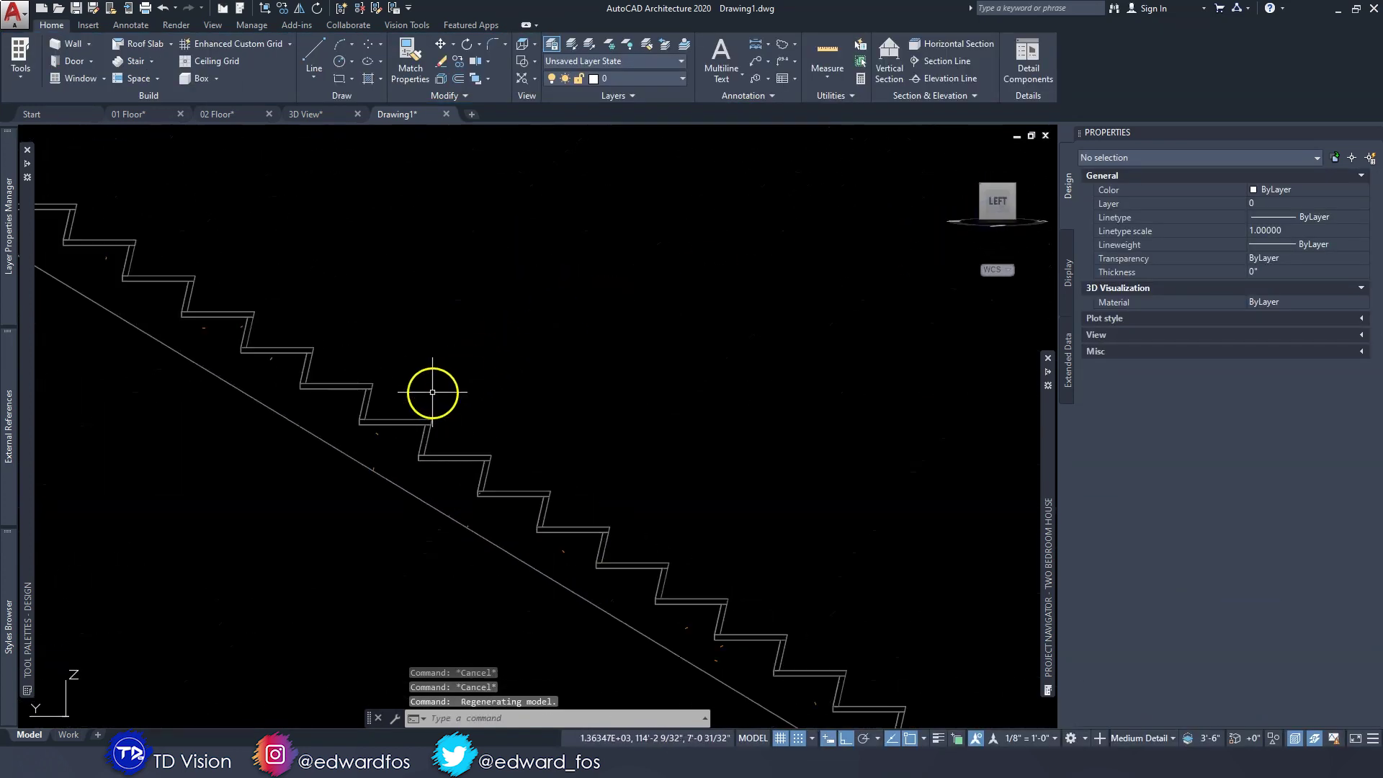
pyautogui.scroll(2, 349, 364)
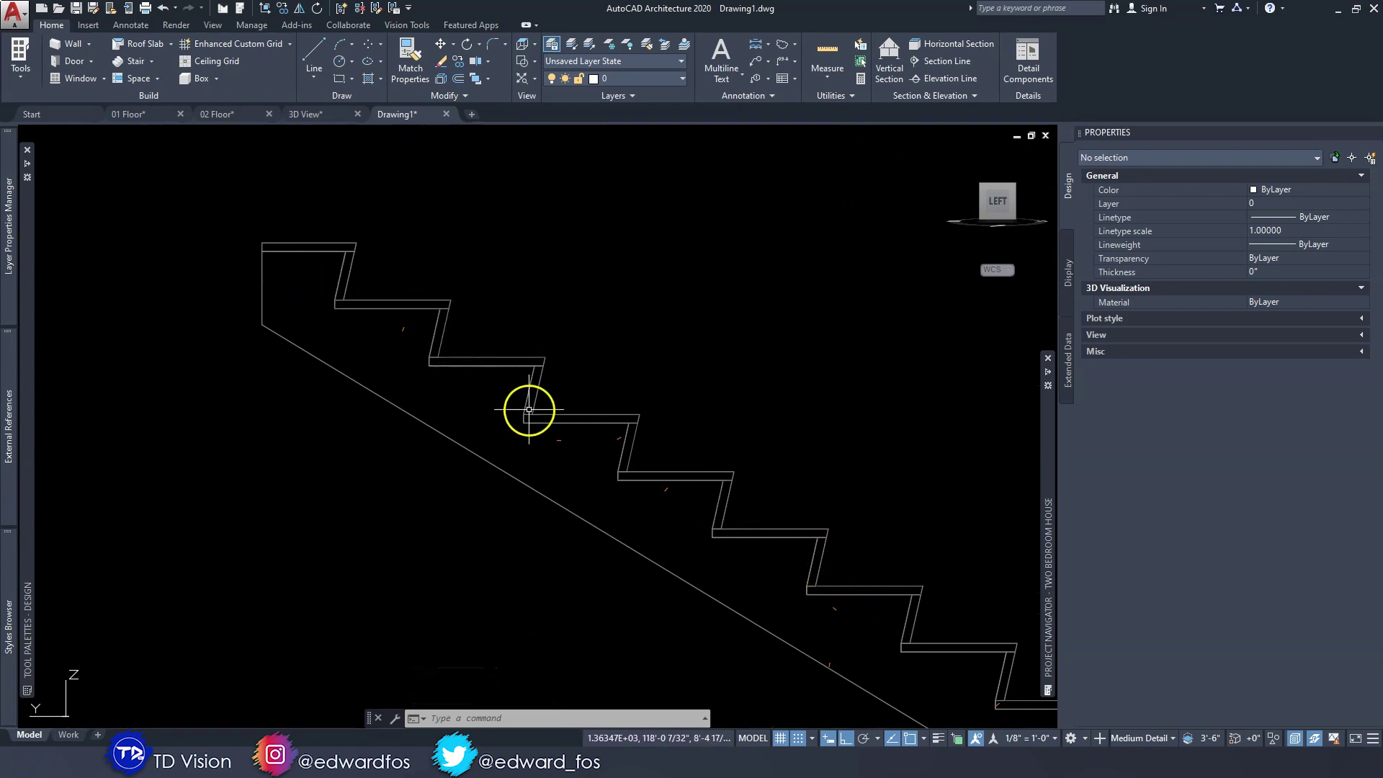
pyautogui.click(501, 364)
pyautogui.click(211, 52)
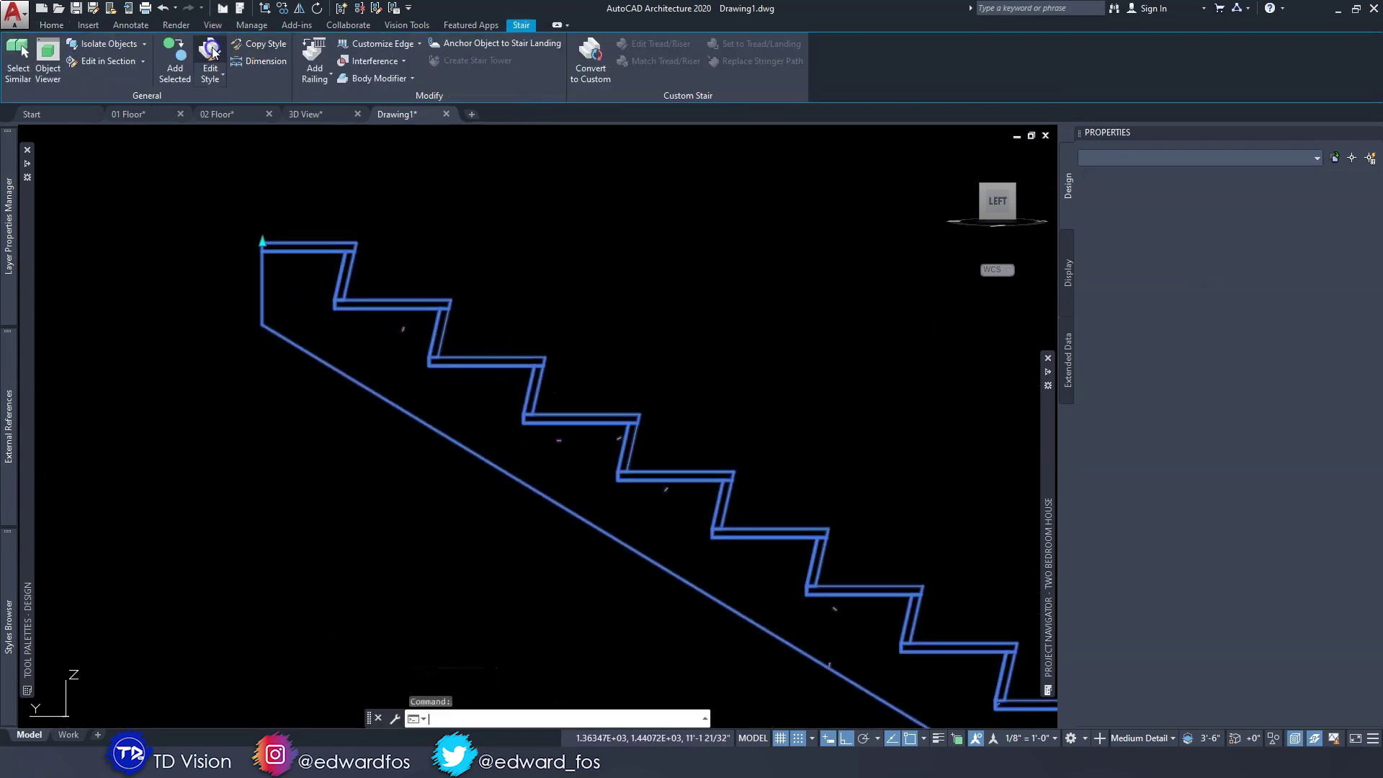
pyautogui.click(587, 256)
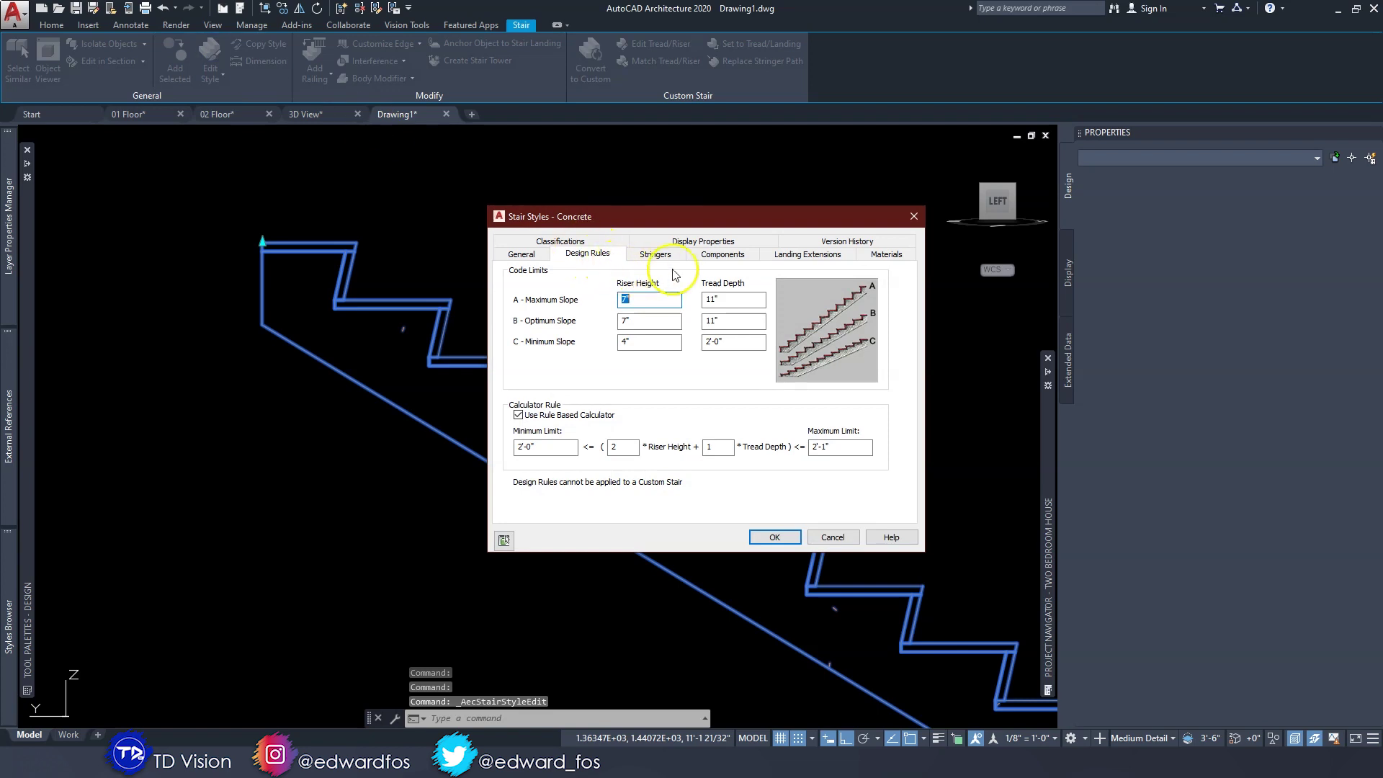
pyautogui.click(718, 260)
pyautogui.click(569, 307)
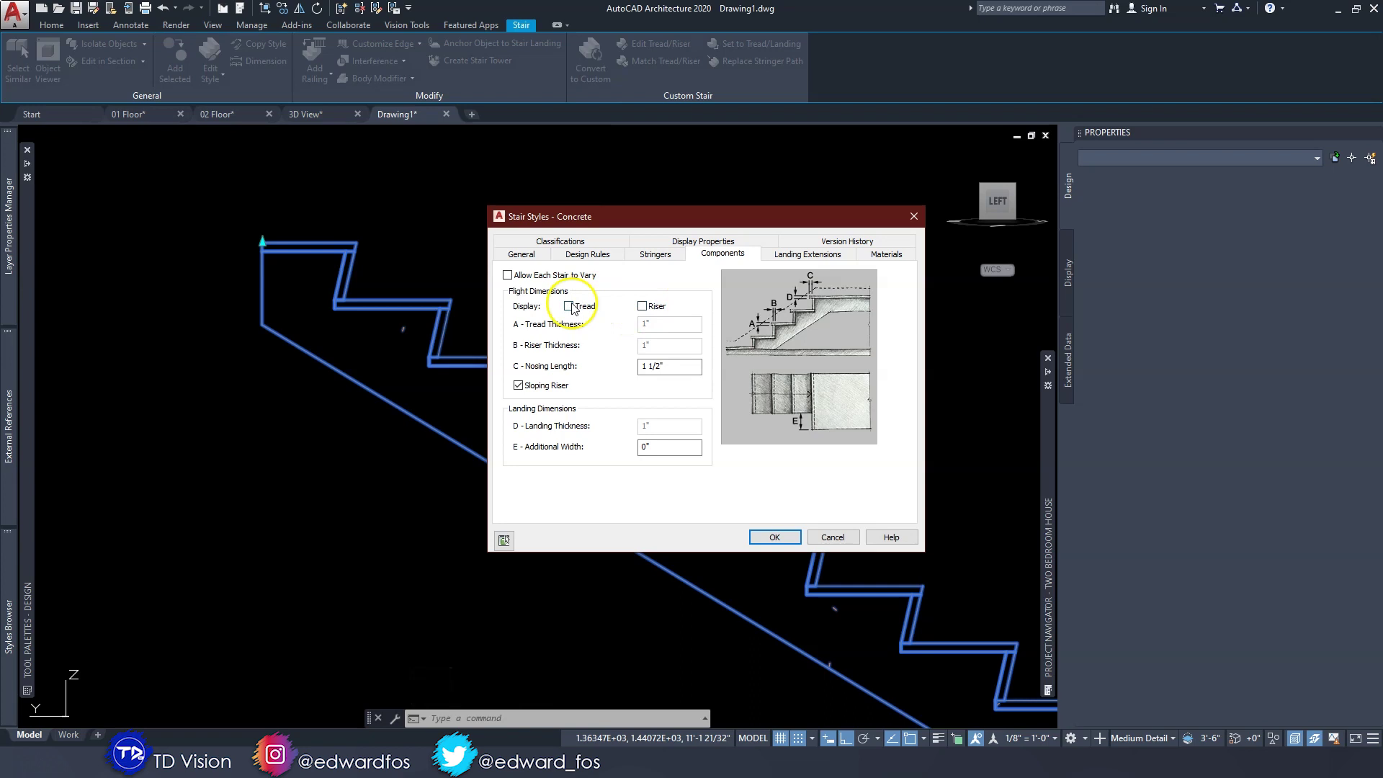
pyautogui.click(775, 538)
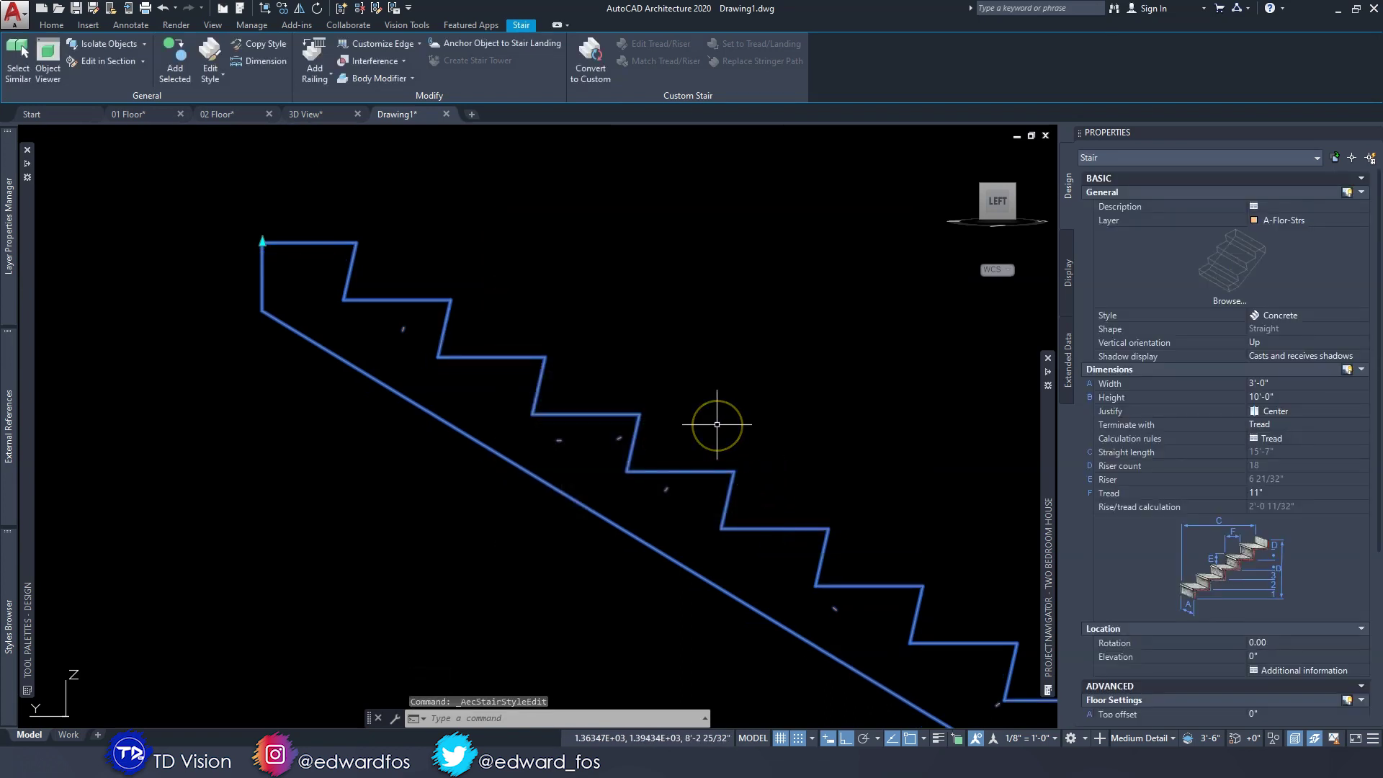
pyautogui.press('Escape')
# - Turn off Sloping Riser in the component settings of the stair's Concrete style to make the risers vertical
pyautogui.keyDown('shift'); pyautogui.moveTo(720, 410); pyautogui.dragTo(655, 462, button='middle'); pyautogui.keyUp('shift')
pyautogui.scroll(-5, 600, 429)
pyautogui.keyDown('shift'); pyautogui.moveTo(545, 400); pyautogui.dragTo(903, 304, button='middle'); pyautogui.keyUp('shift')
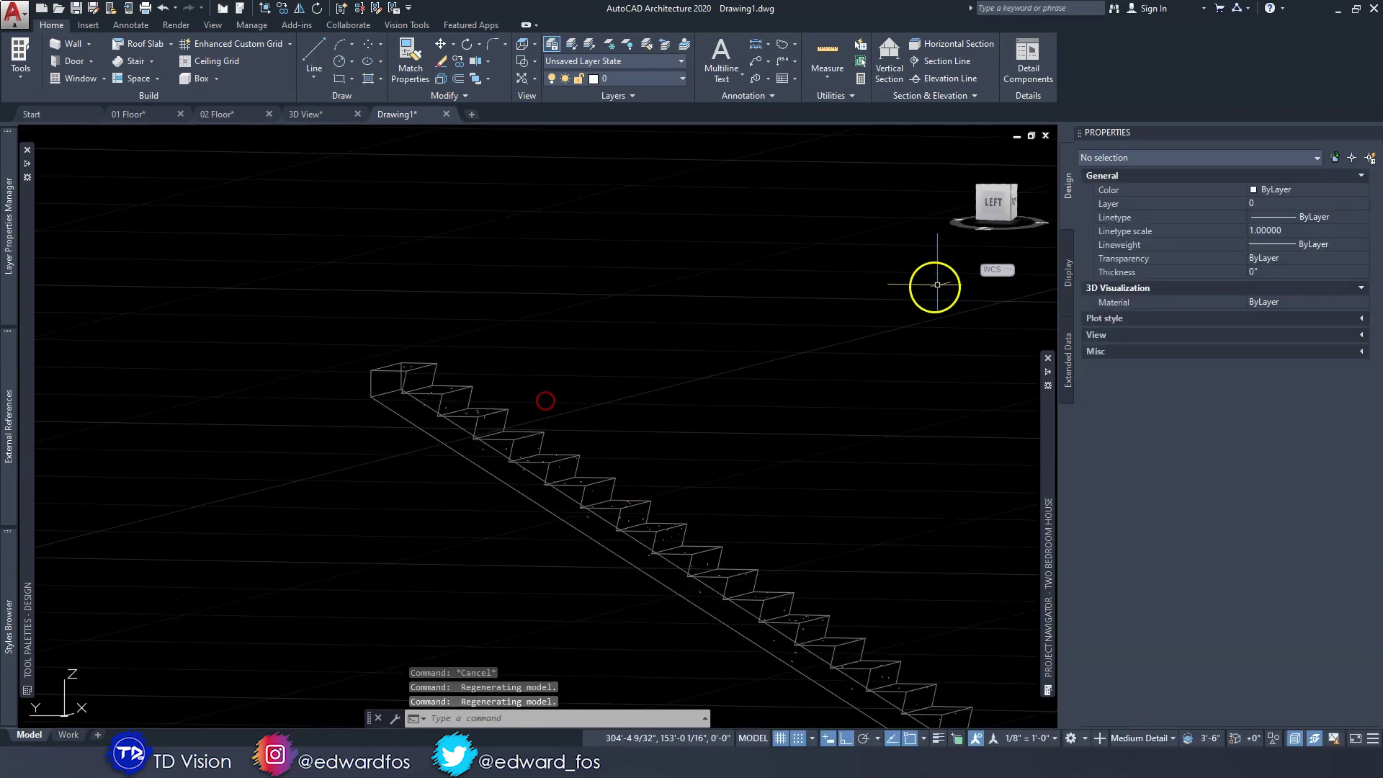
pyautogui.click(996, 220)
pyautogui.scroll(8, 392, 395)
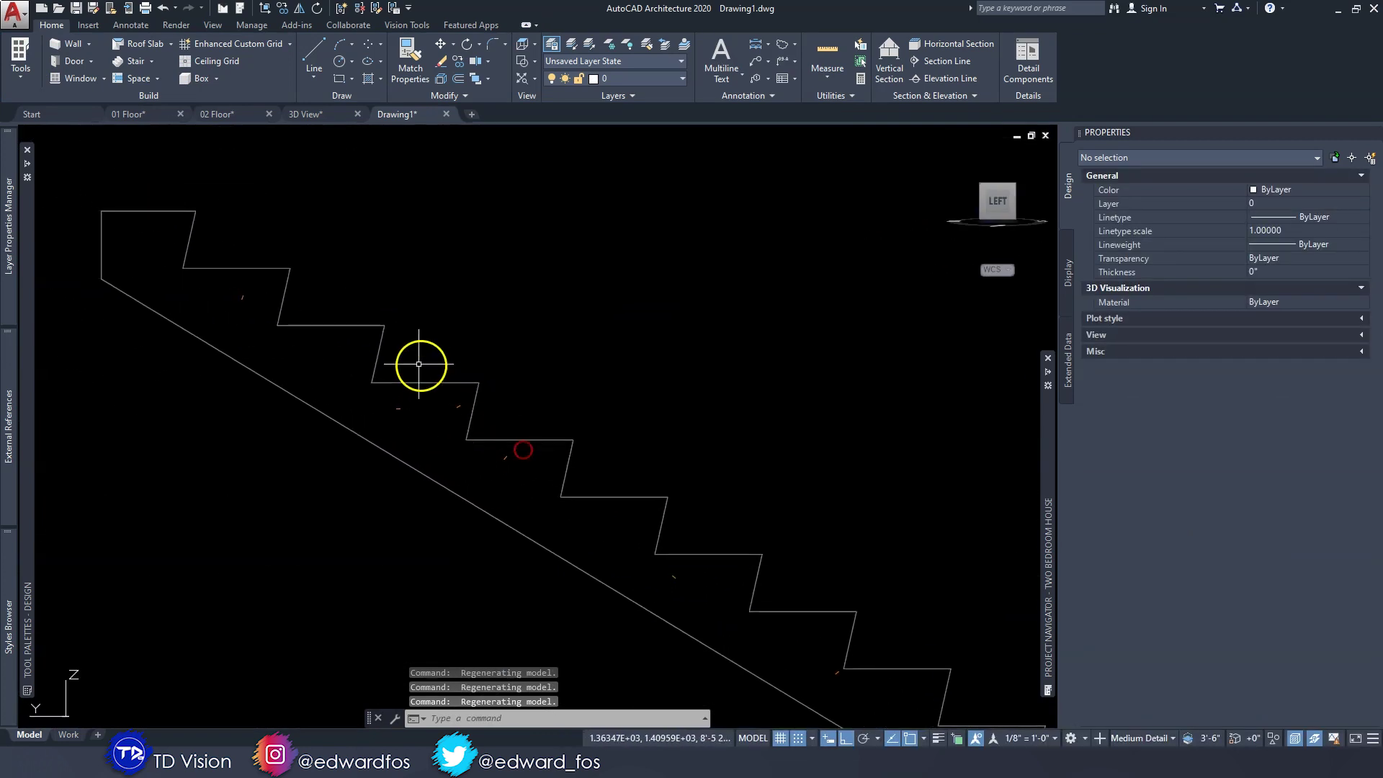
pyautogui.scroll(2, 377, 342)
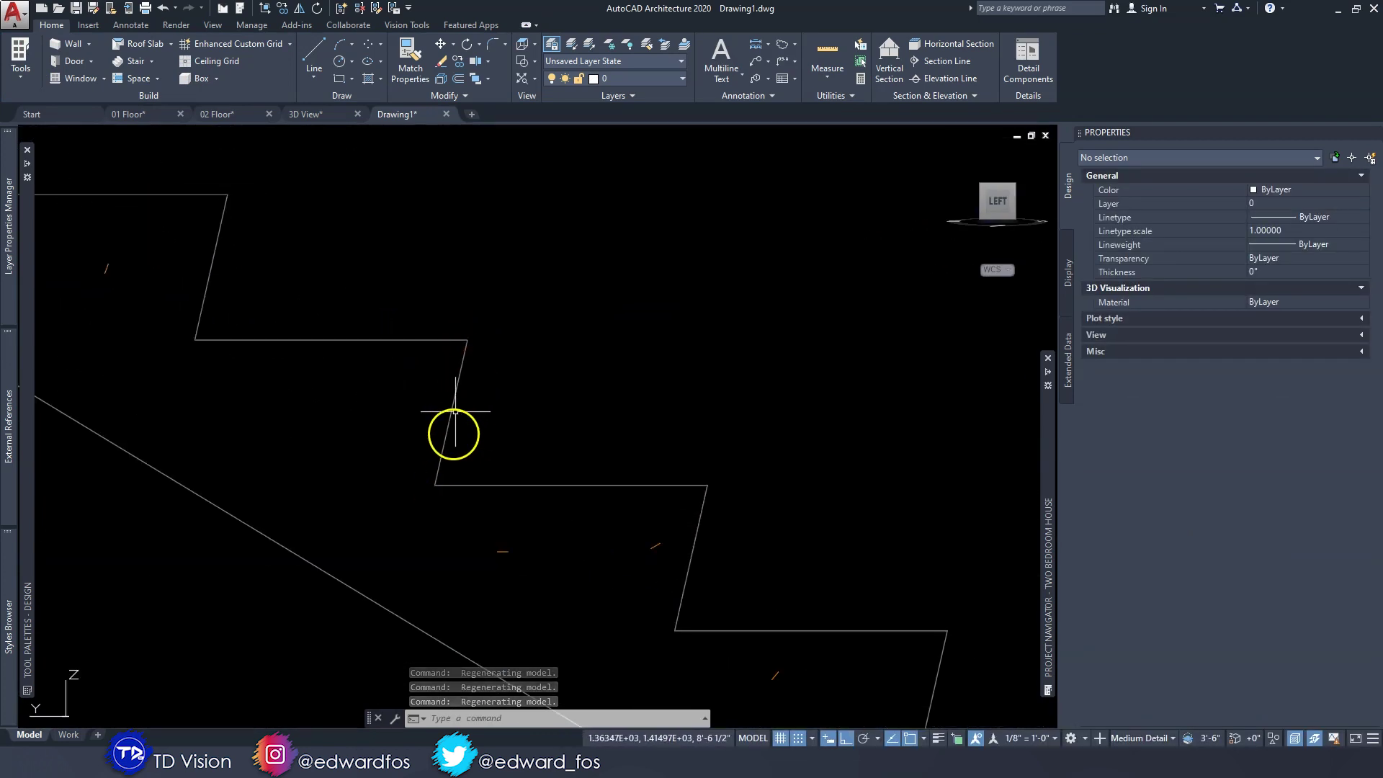
pyautogui.click(447, 458)
pyautogui.click(463, 300)
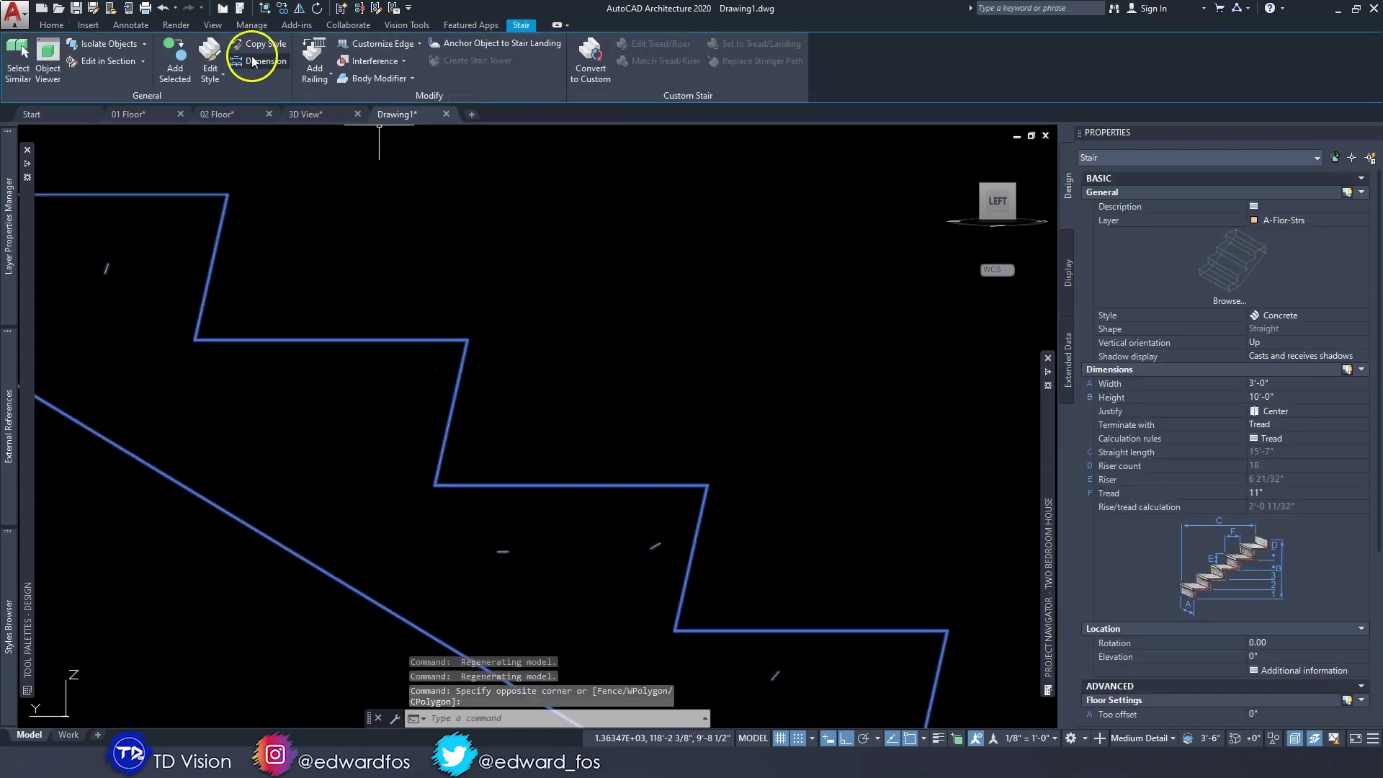
pyautogui.click(211, 54)
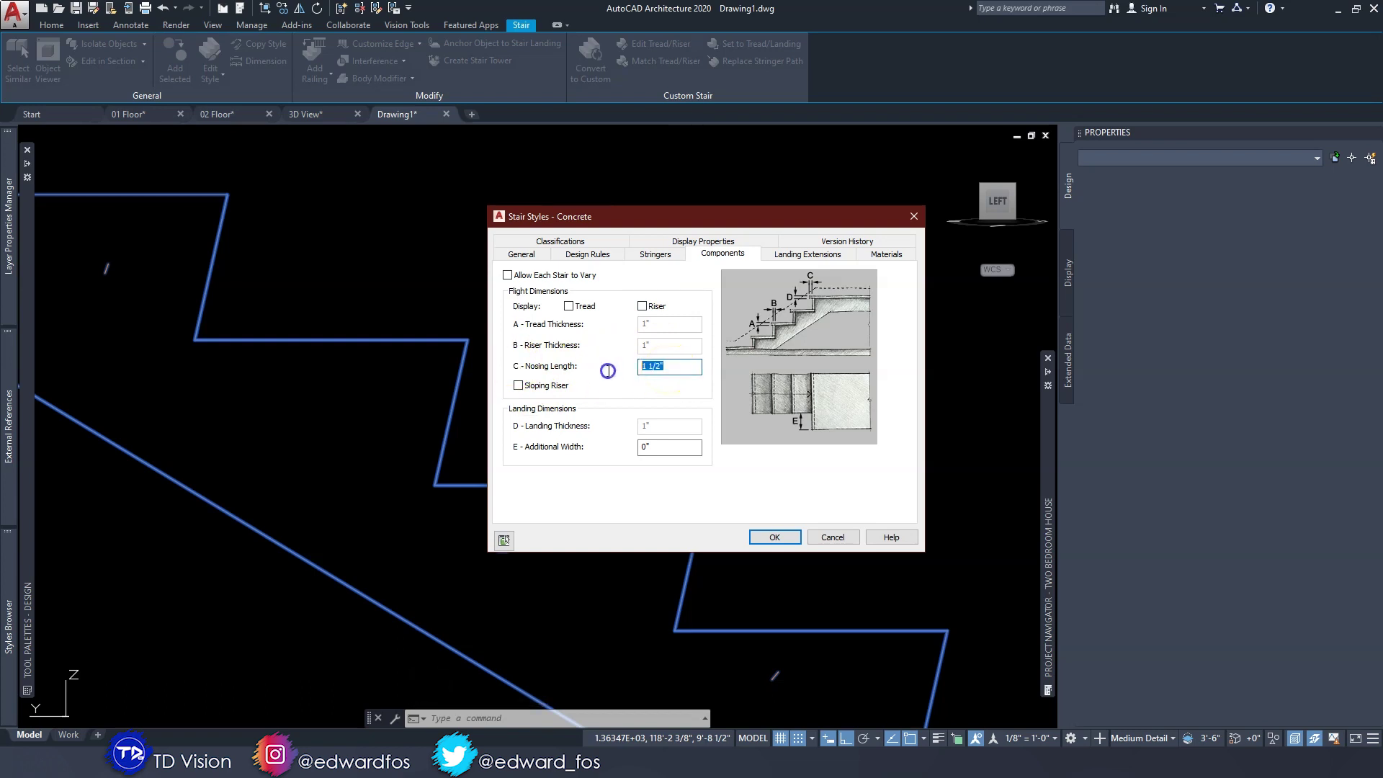
pyautogui.click(774, 537)
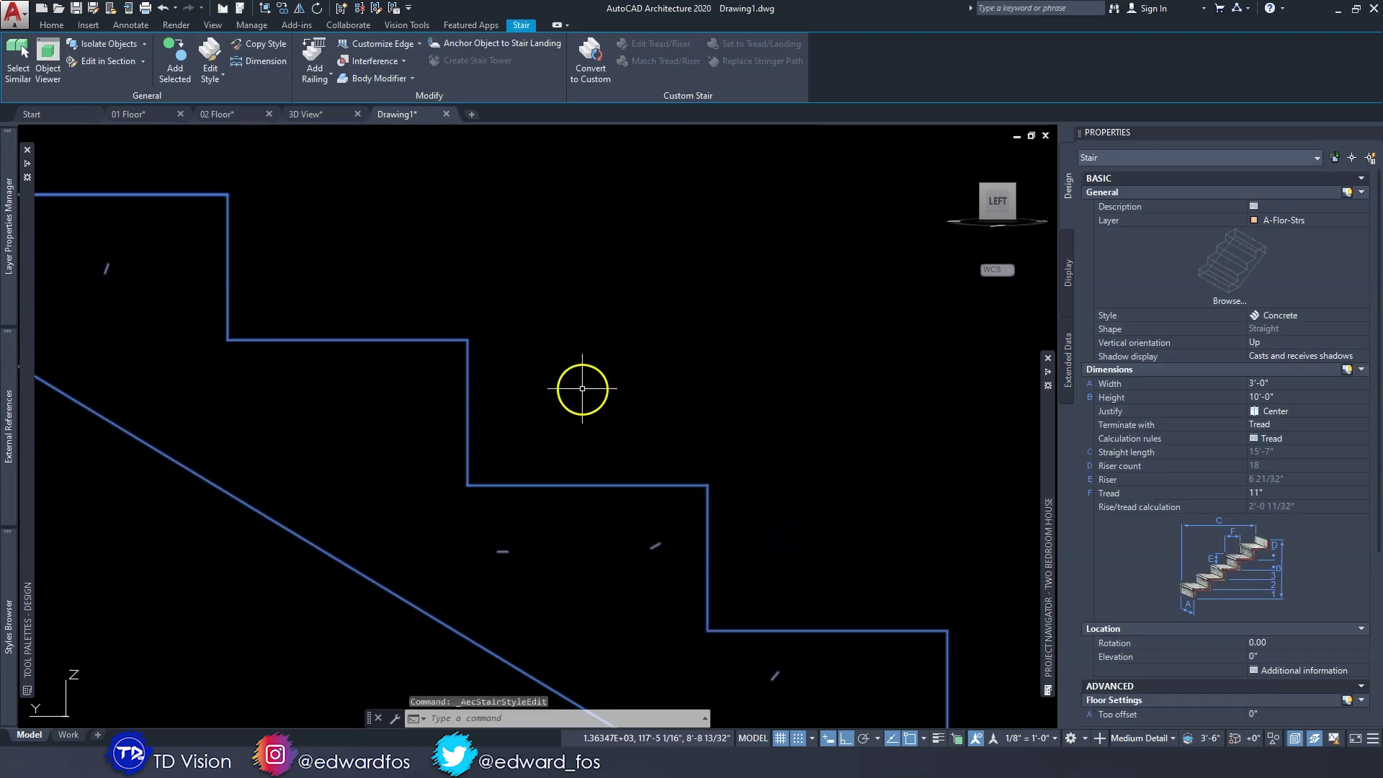
# - Examine the stair with its vertical risers from the side and in 3D, and return to the top view
pyautogui.press('Escape')
pyautogui.scroll(-5, 581, 392)
pyautogui.scroll(-4, 503, 374)
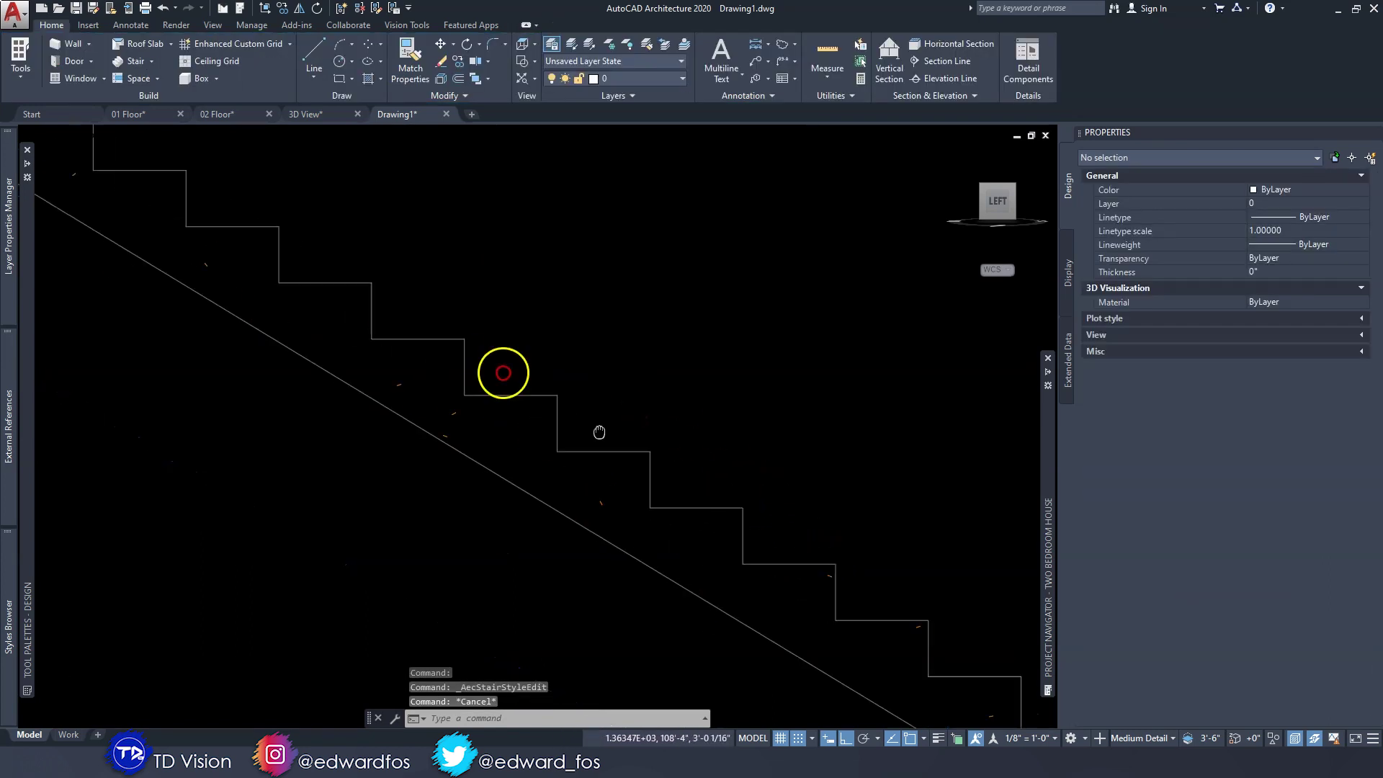
pyautogui.moveTo(466, 410); pyautogui.dragTo(679, 542, button='middle')
pyautogui.keyDown('shift'); pyautogui.moveTo(349, 330); pyautogui.dragTo(646, 401, button='middle'); pyautogui.keyUp('shift')
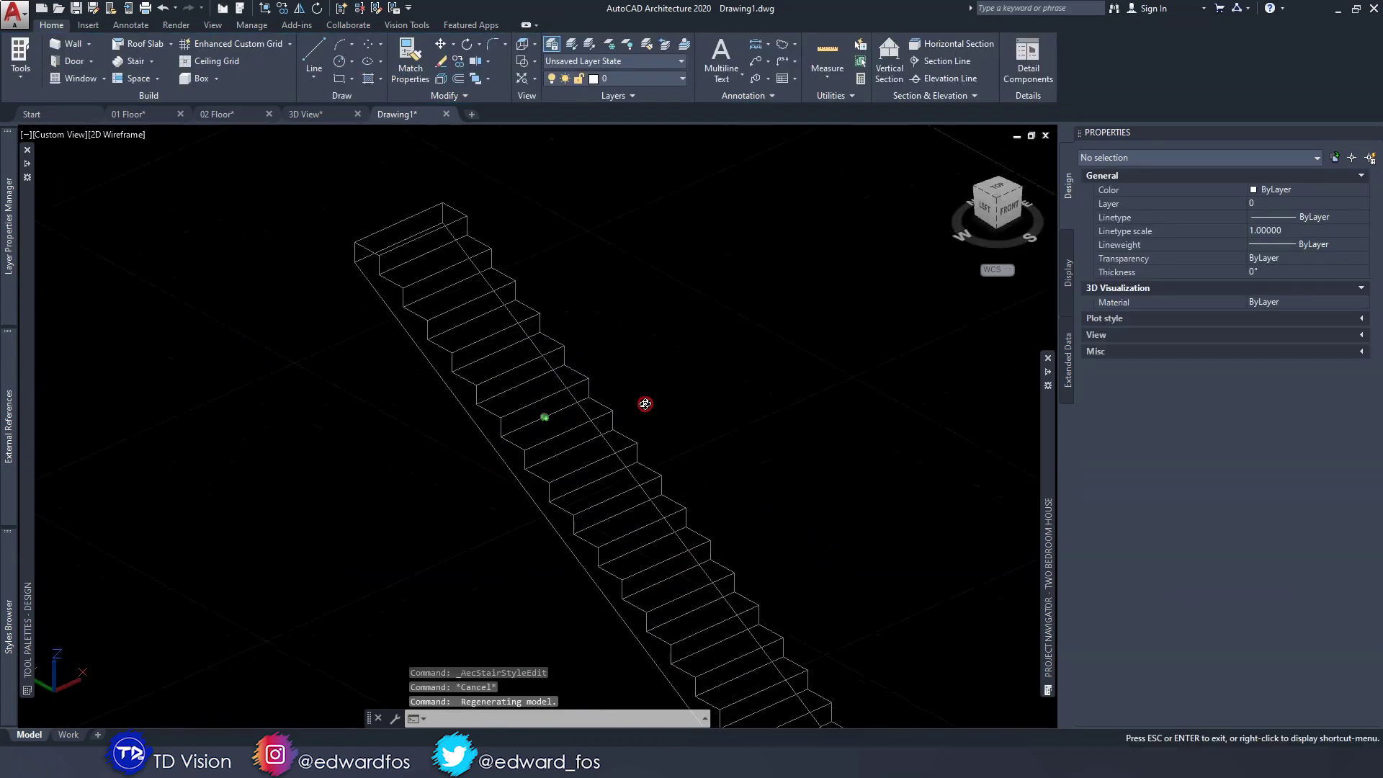
pyautogui.click(997, 201)
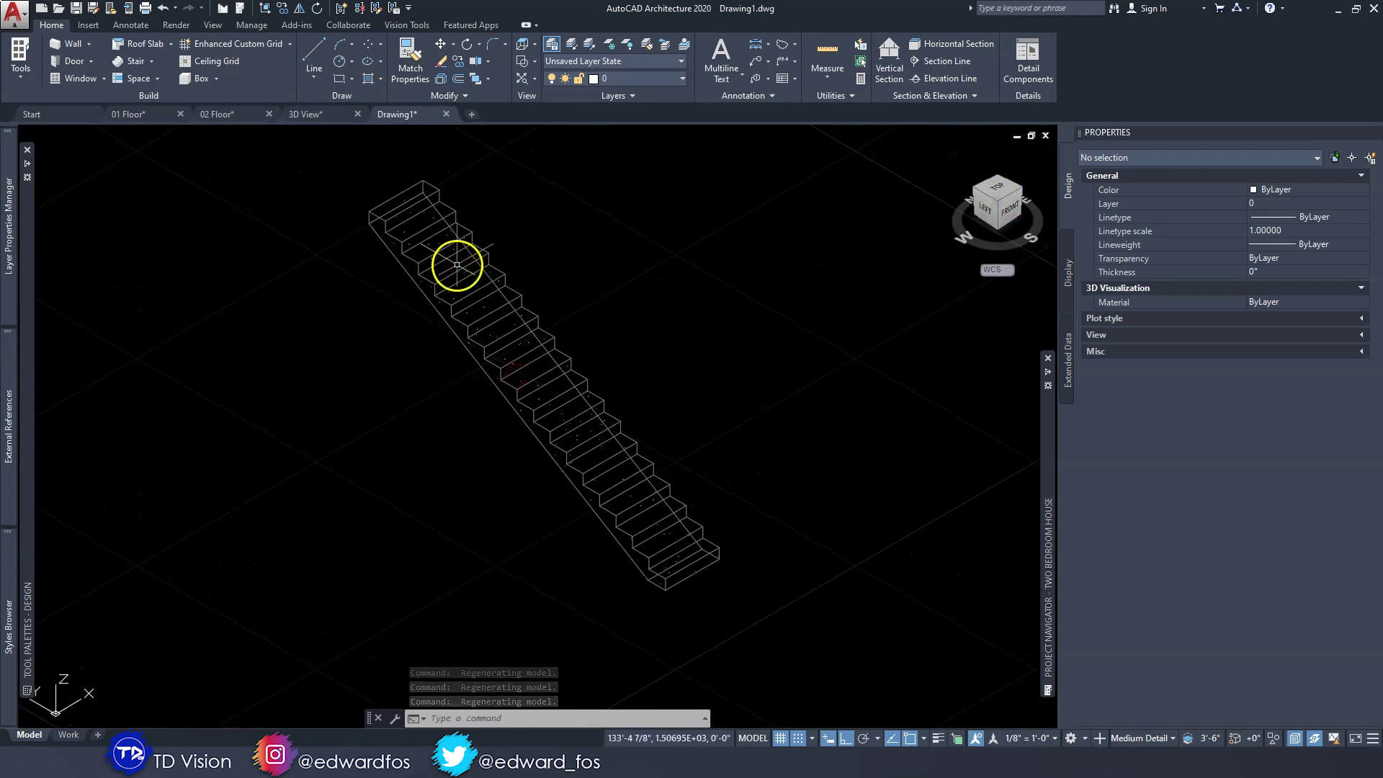
pyautogui.moveTo(964, 208); pyautogui.dragTo(910, 220)
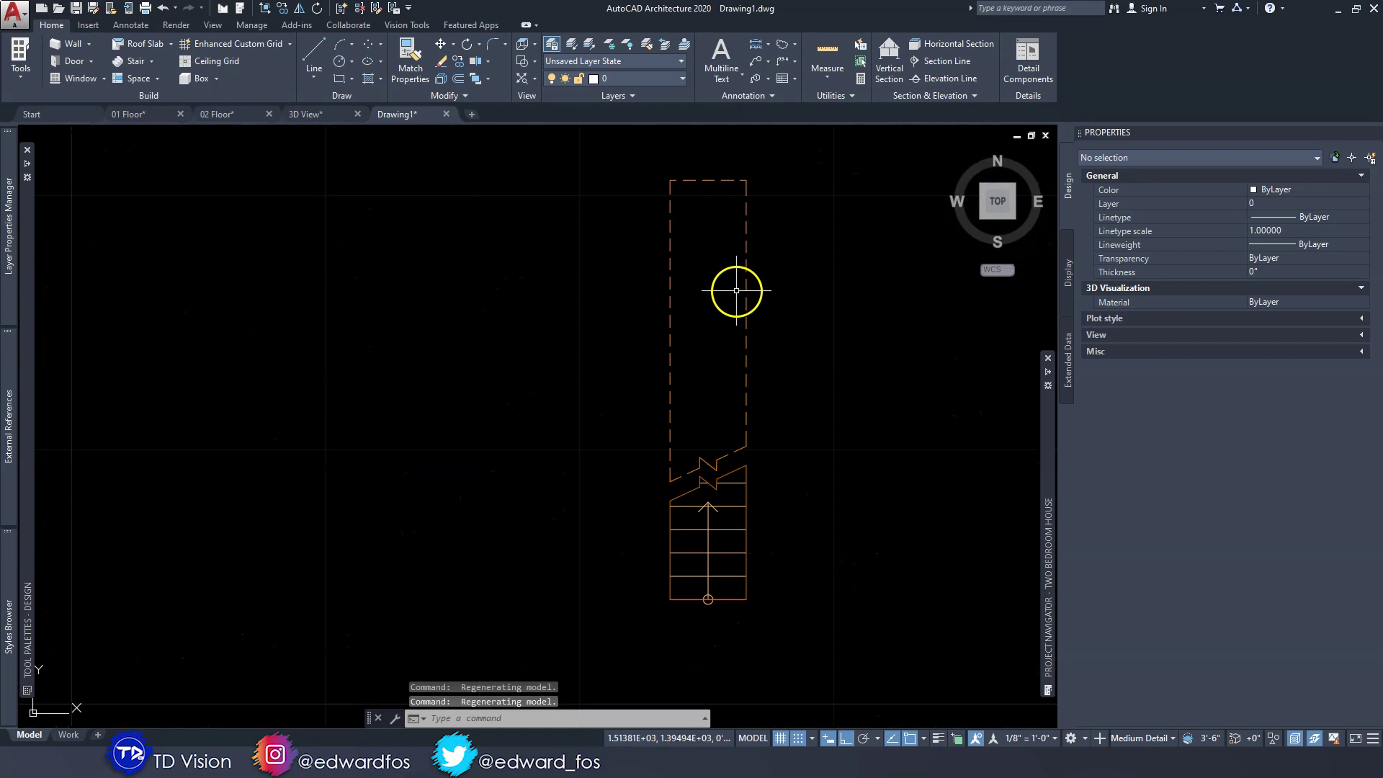
# - Edit the stair's edges and stretch its upper-left corner outward to taper the left side
pyautogui.click(608, 394)
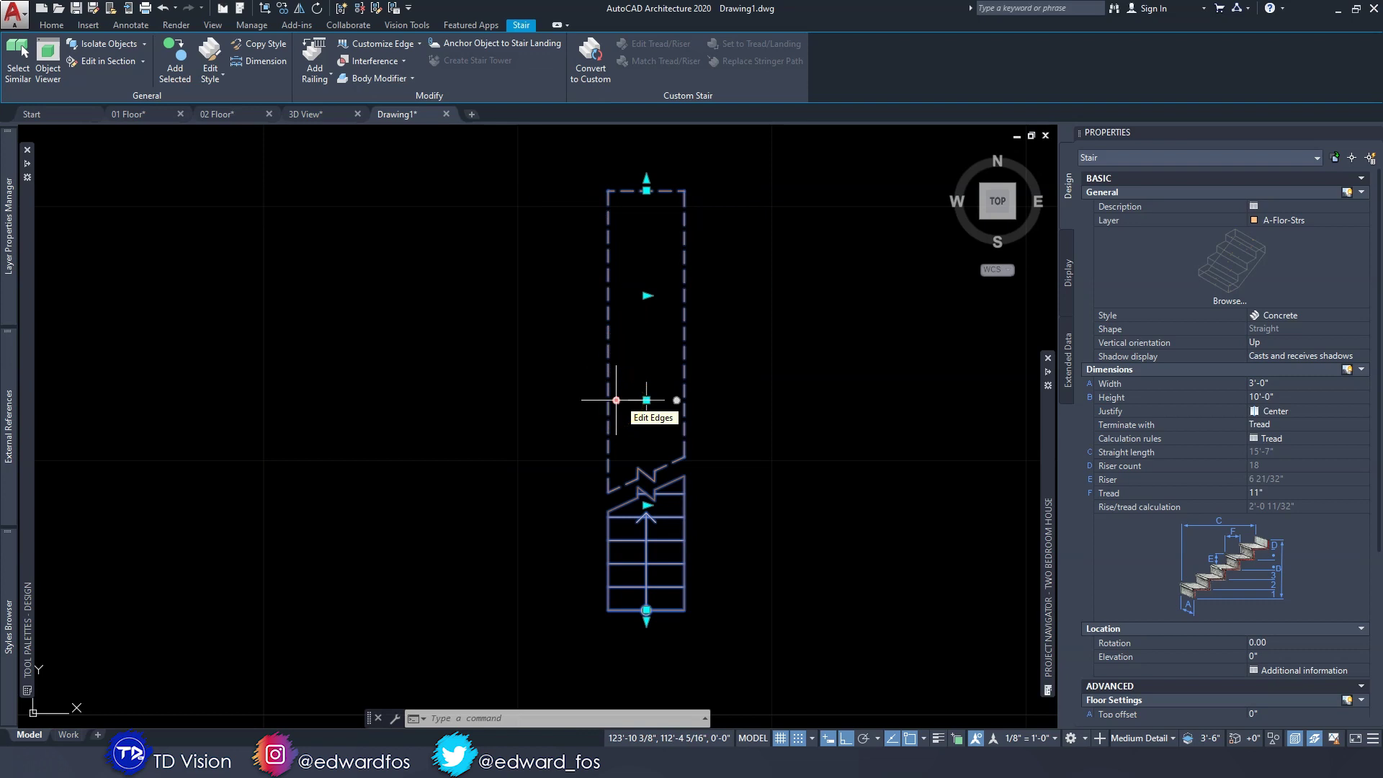
pyautogui.click(616, 400)
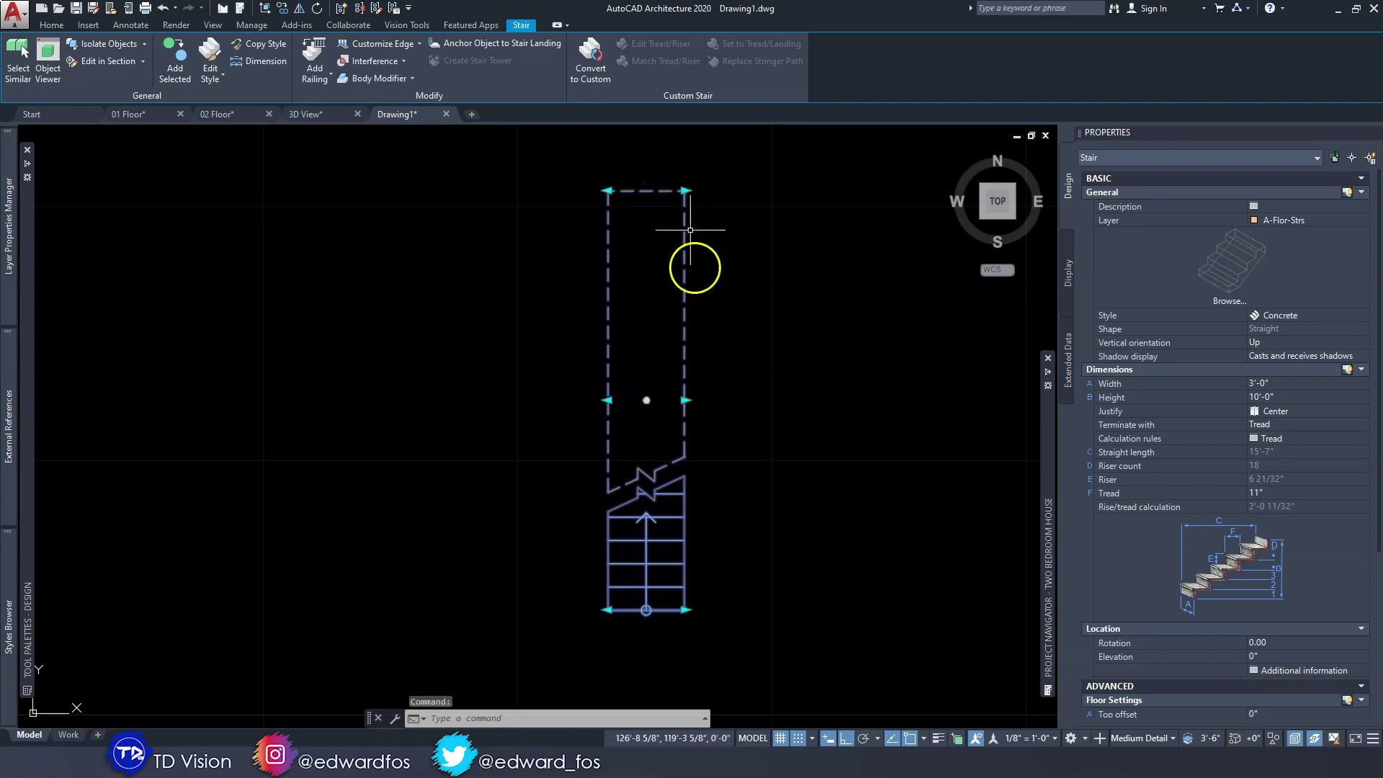
pyautogui.click(611, 185)
pyautogui.click(559, 195)
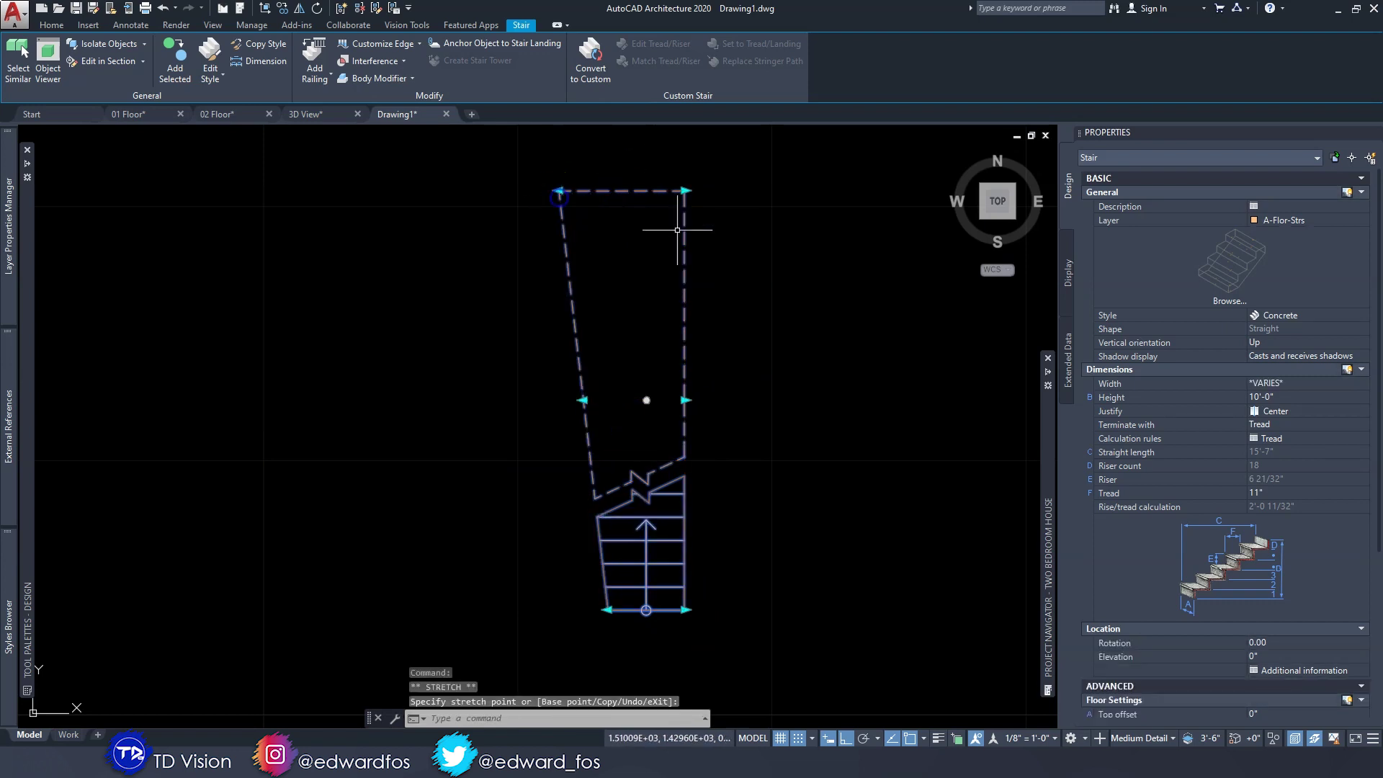
pyautogui.press('Escape')
# - Move the stair's whole right edge outward and check the widened stair in 3D
pyautogui.click(707, 392)
pyautogui.click(675, 309)
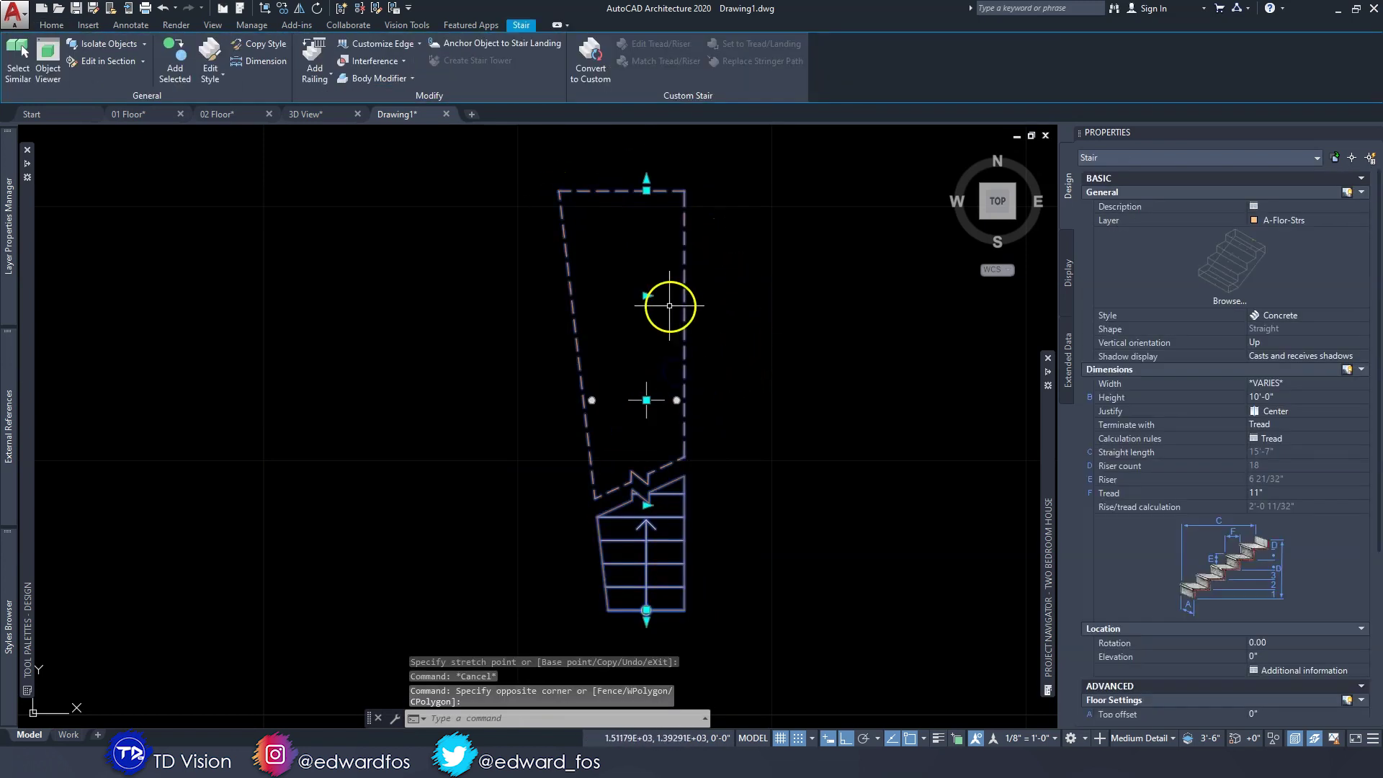
pyautogui.click(678, 399)
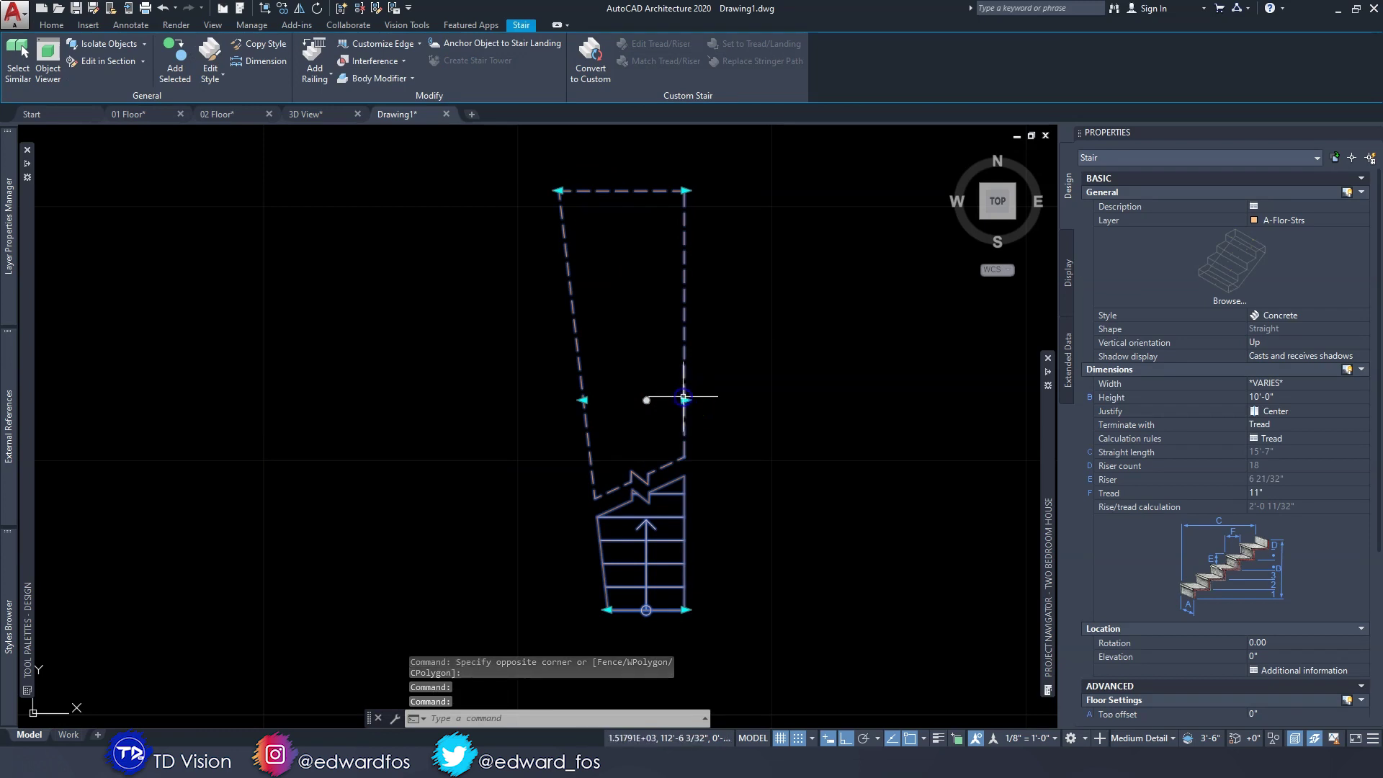
pyautogui.click(685, 400)
pyautogui.click(711, 400)
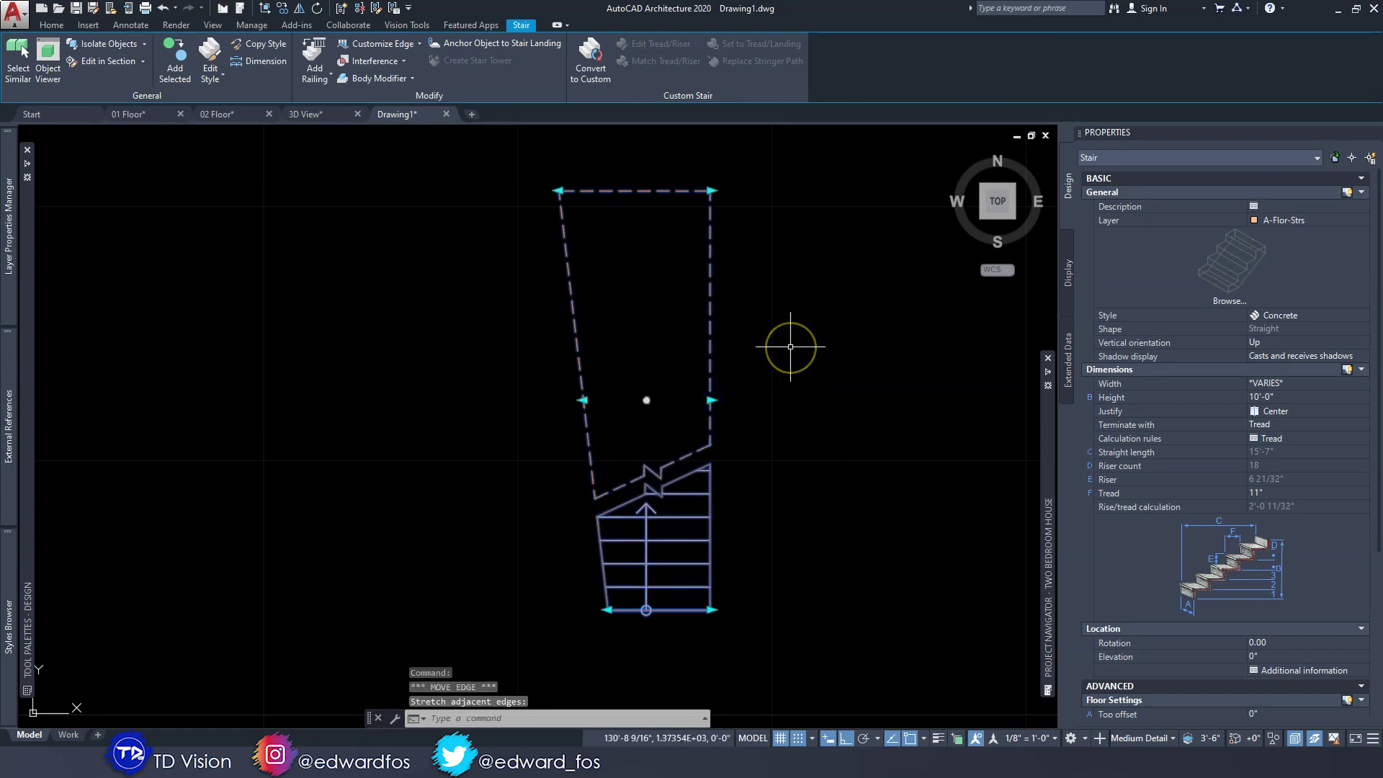
pyautogui.press('Escape')
pyautogui.press('Escape')
pyautogui.keyDown('shift'); pyautogui.moveTo(608, 503); pyautogui.dragTo(651, 579, button='middle'); pyautogui.keyUp('shift')
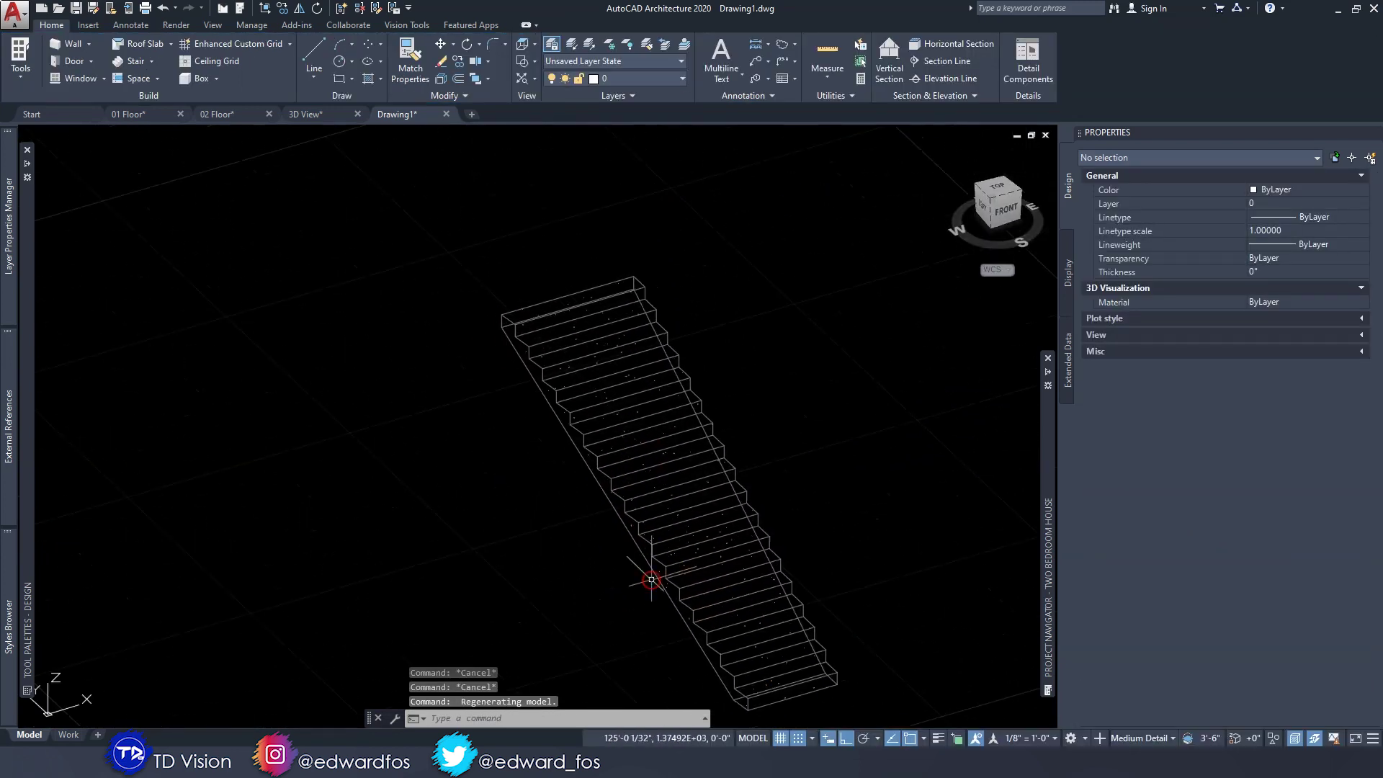
# - Undo the stair's edge edits to restore its straight sides in plan view
pyautogui.hotkey('ctrl', 'z')
pyautogui.hotkey('ctrl', 'z')
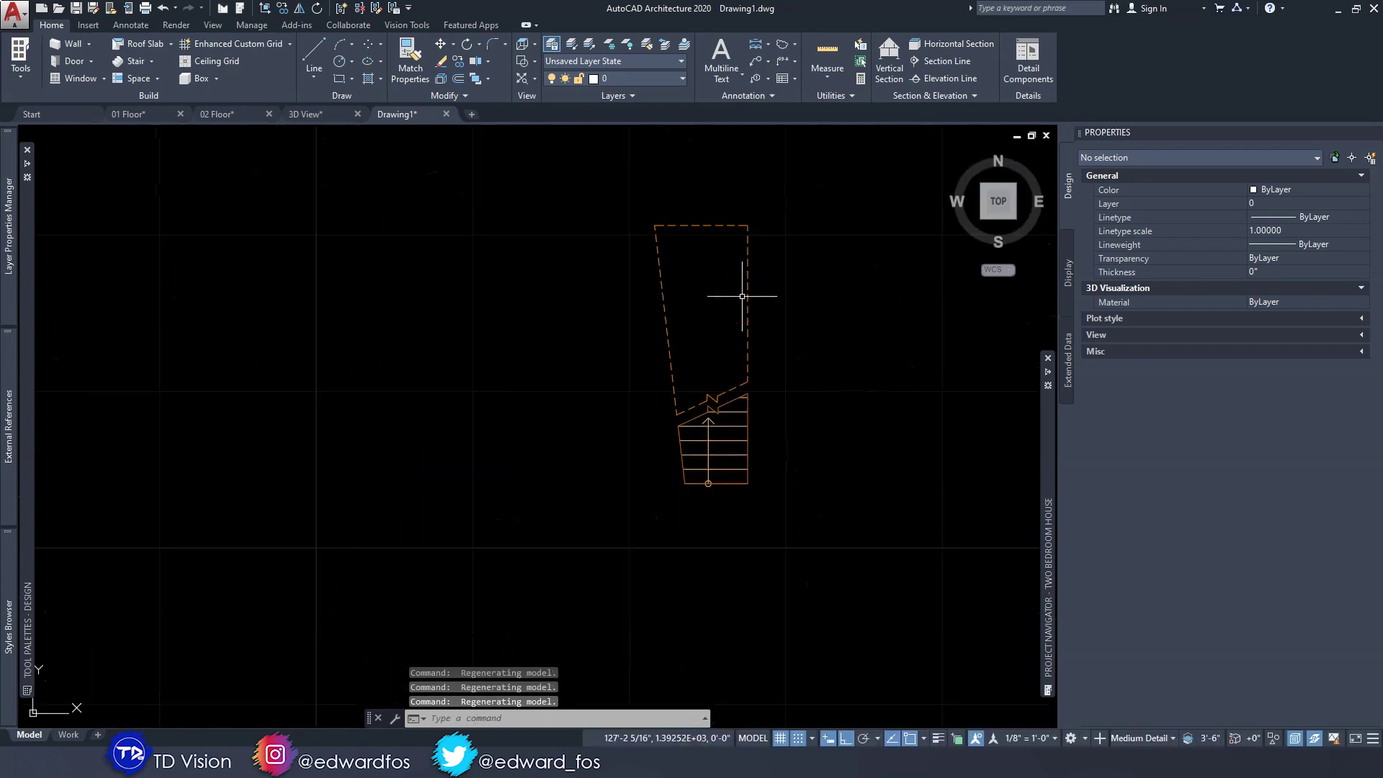
pyautogui.hotkey('ctrl', 'z')
pyautogui.hotkey('ctrl', 'z')
pyautogui.hotkey('ctrl', 'z')
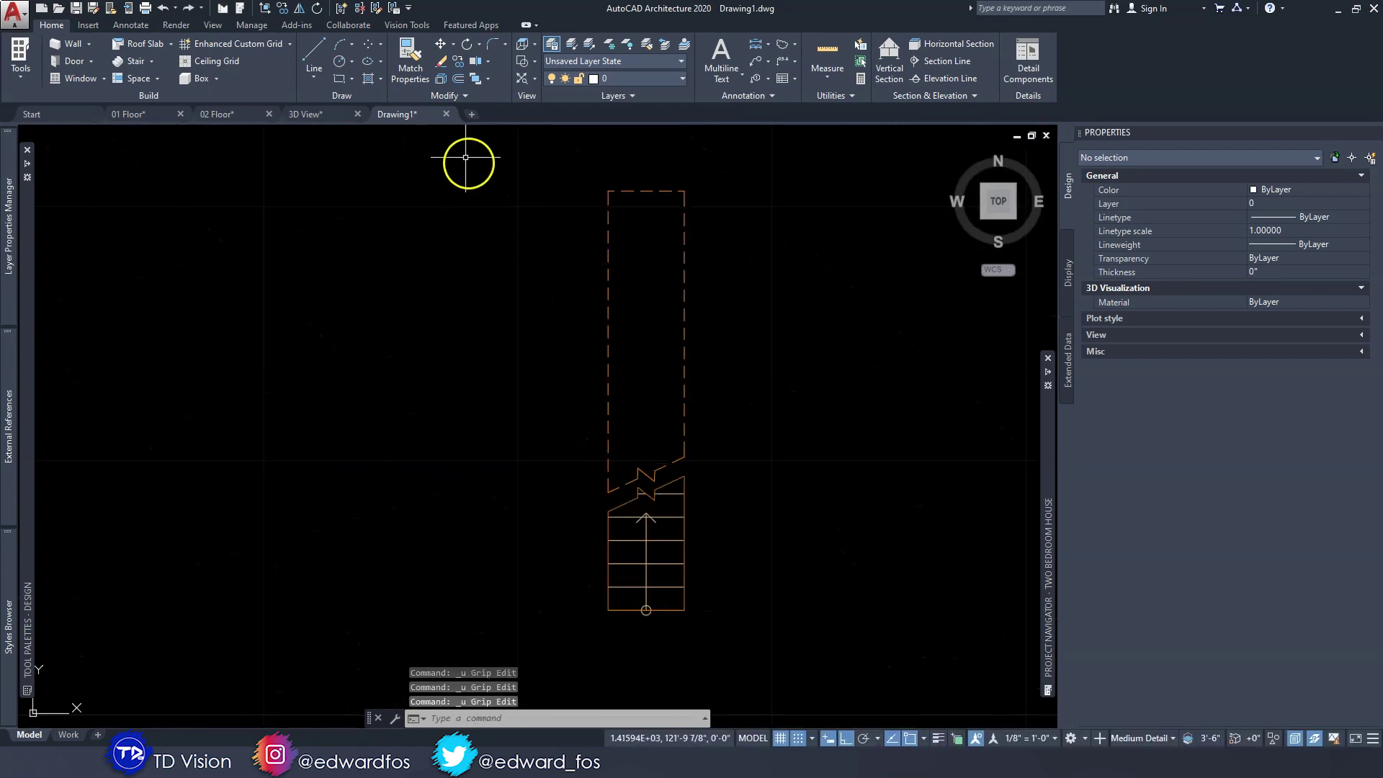
# - With Ortho off, draw an arc of about 15'-5" radius bulging outward from the stair's left-edge midpoint to its lower-left corner
pyautogui.click(344, 68)
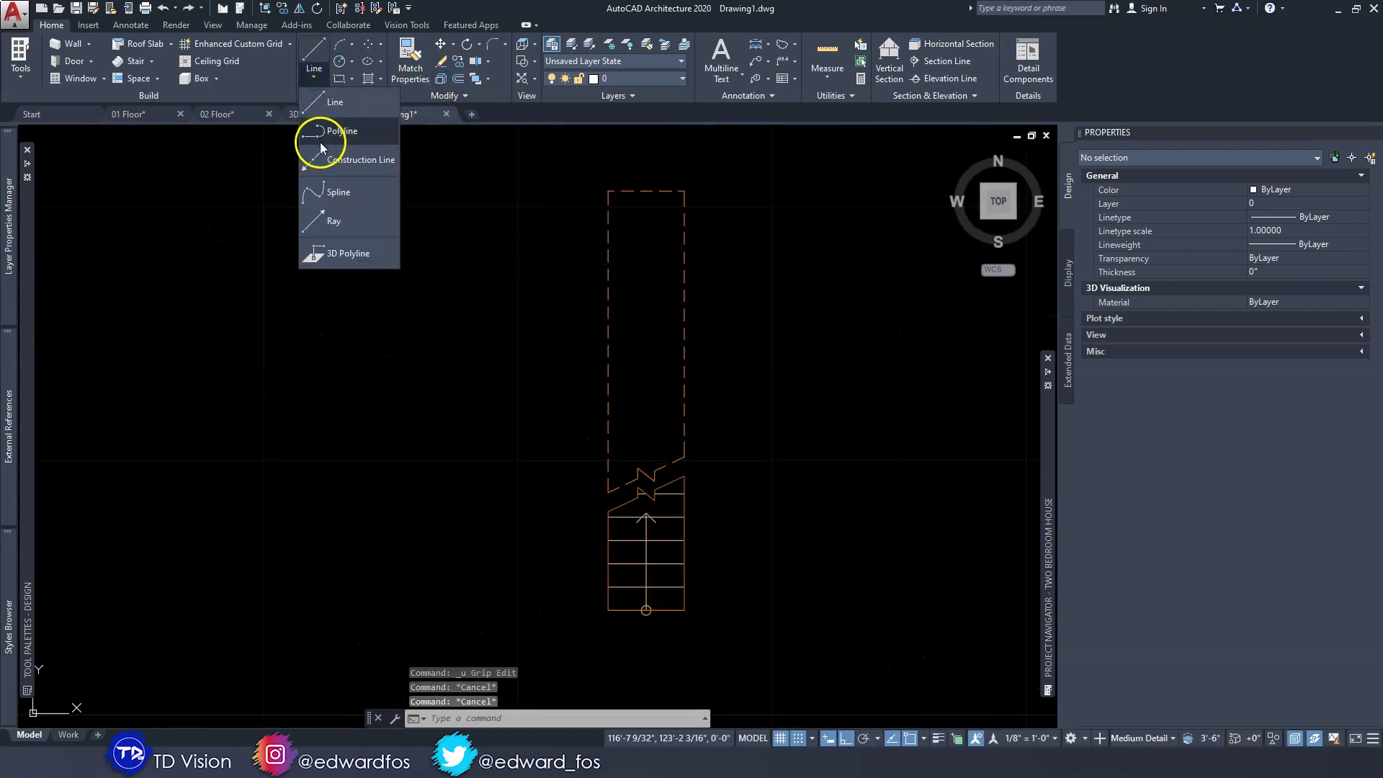
pyautogui.click(340, 46)
pyautogui.click(339, 44)
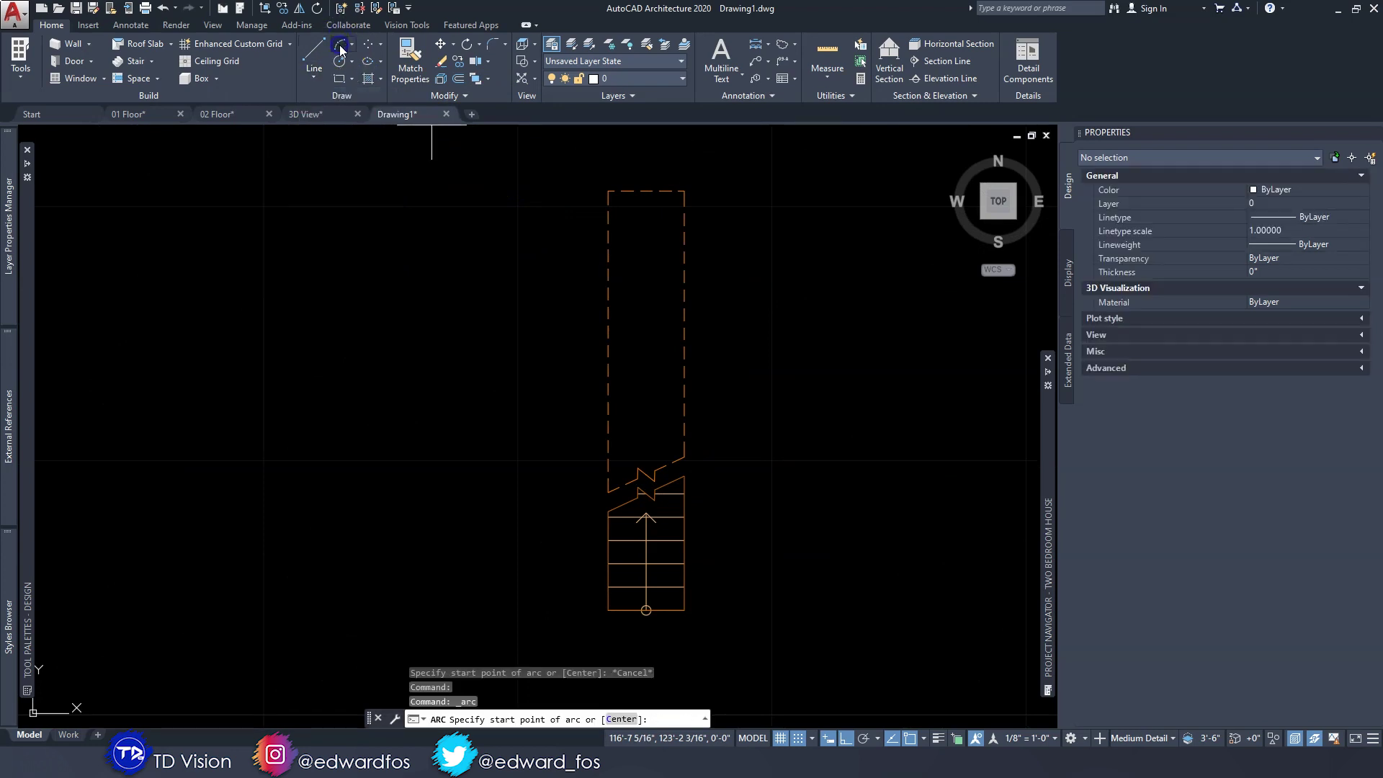
pyautogui.scroll(2, 626, 321)
pyautogui.click(631, 294)
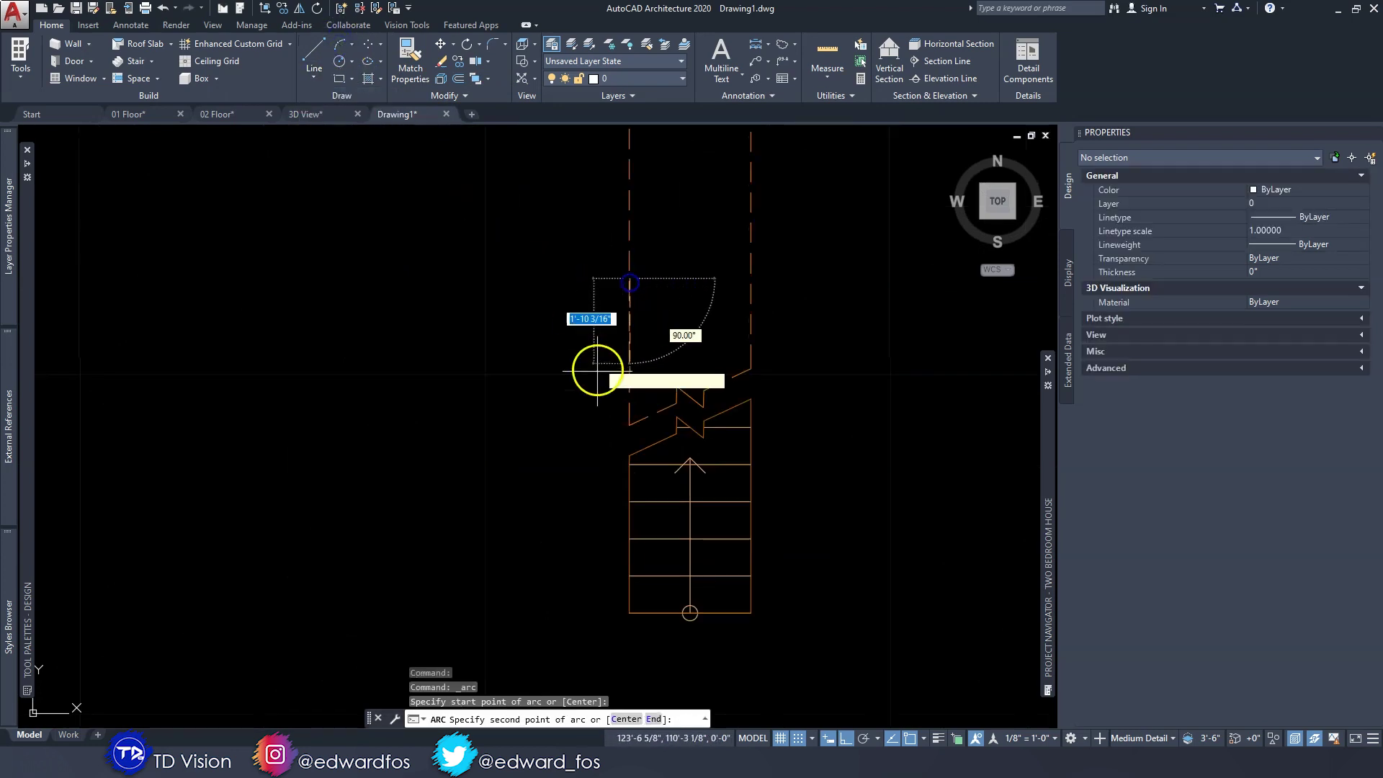
pyautogui.press('F8')
pyautogui.click(607, 475)
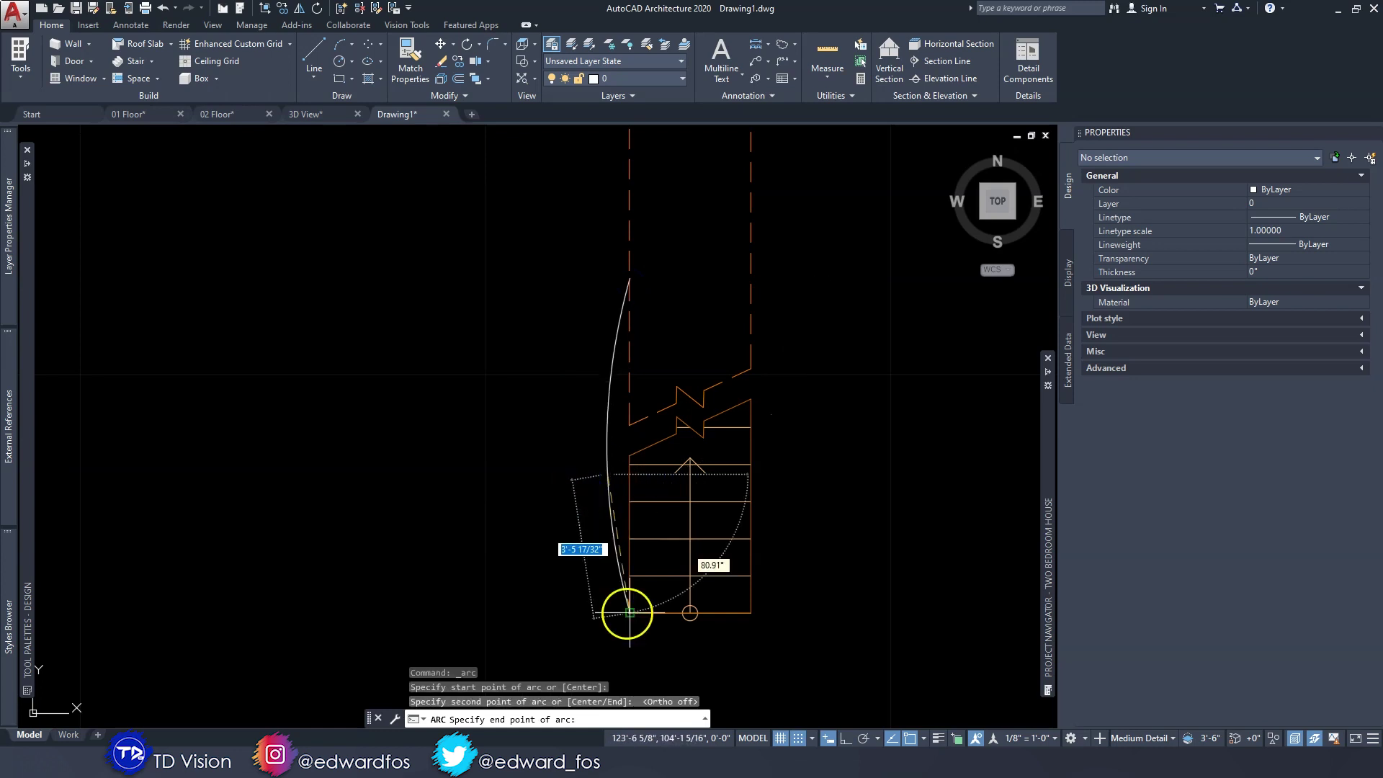
pyautogui.click(567, 437)
pyautogui.press('Escape')
pyautogui.press('Escape')
# - Try to project the stair's left edge onto the unconverted arc
pyautogui.scroll(-2, 663, 454)
pyautogui.click(666, 442)
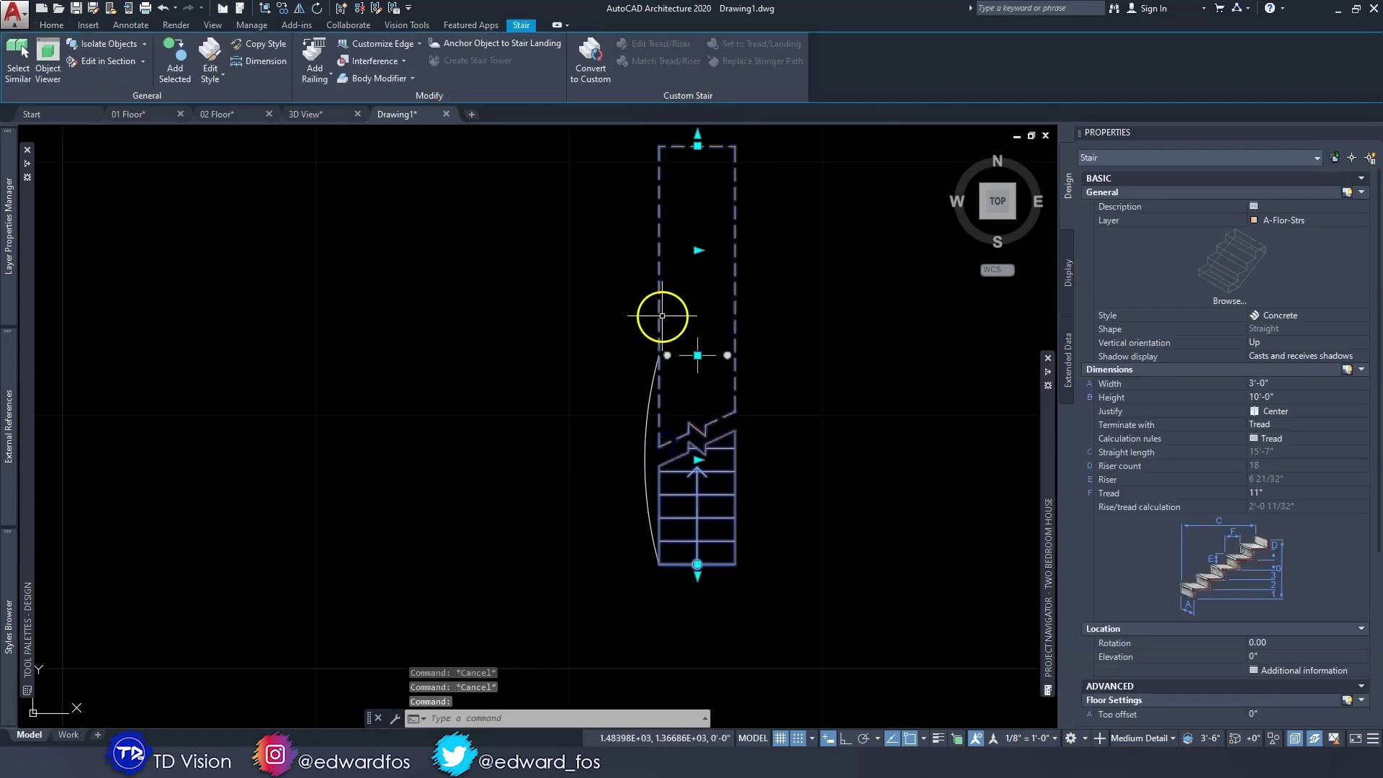
pyautogui.click(396, 45)
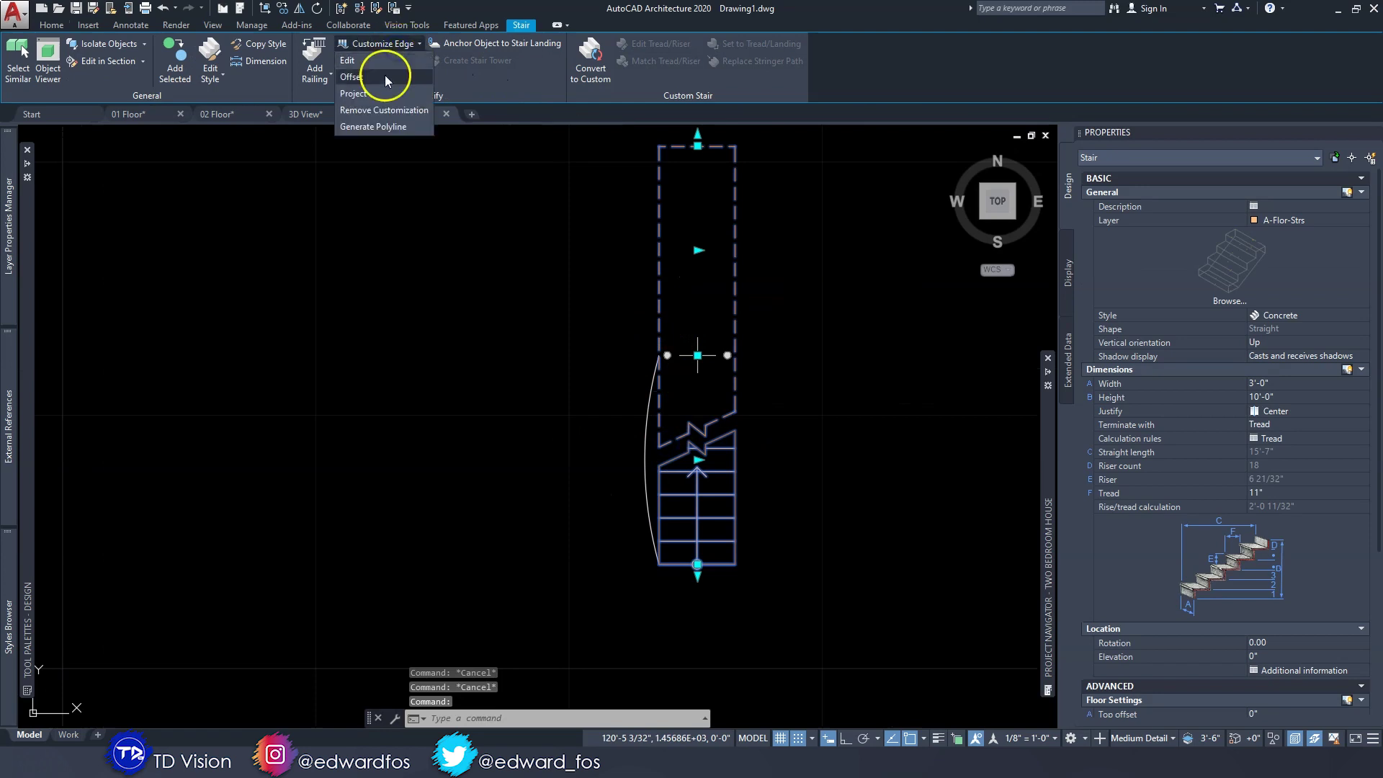
pyautogui.click(381, 97)
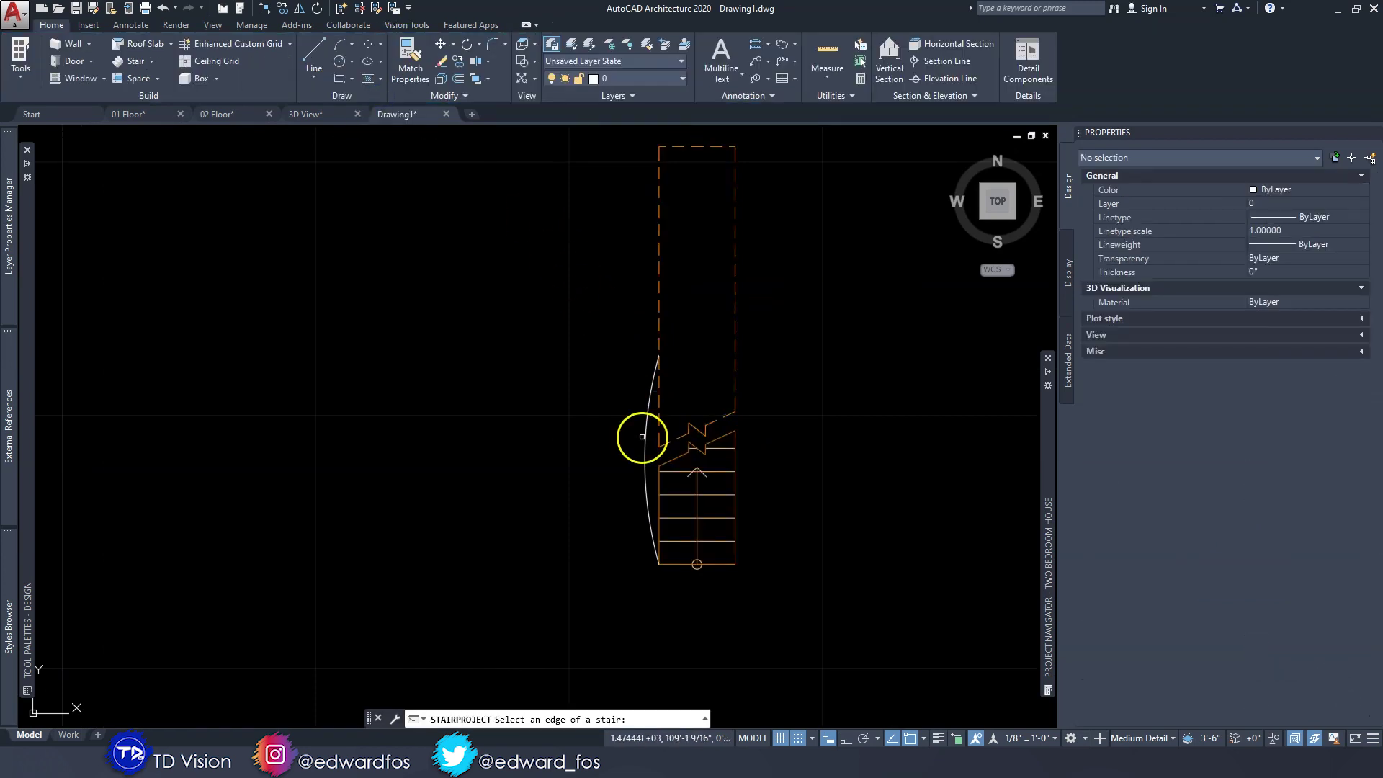
pyautogui.click(658, 296)
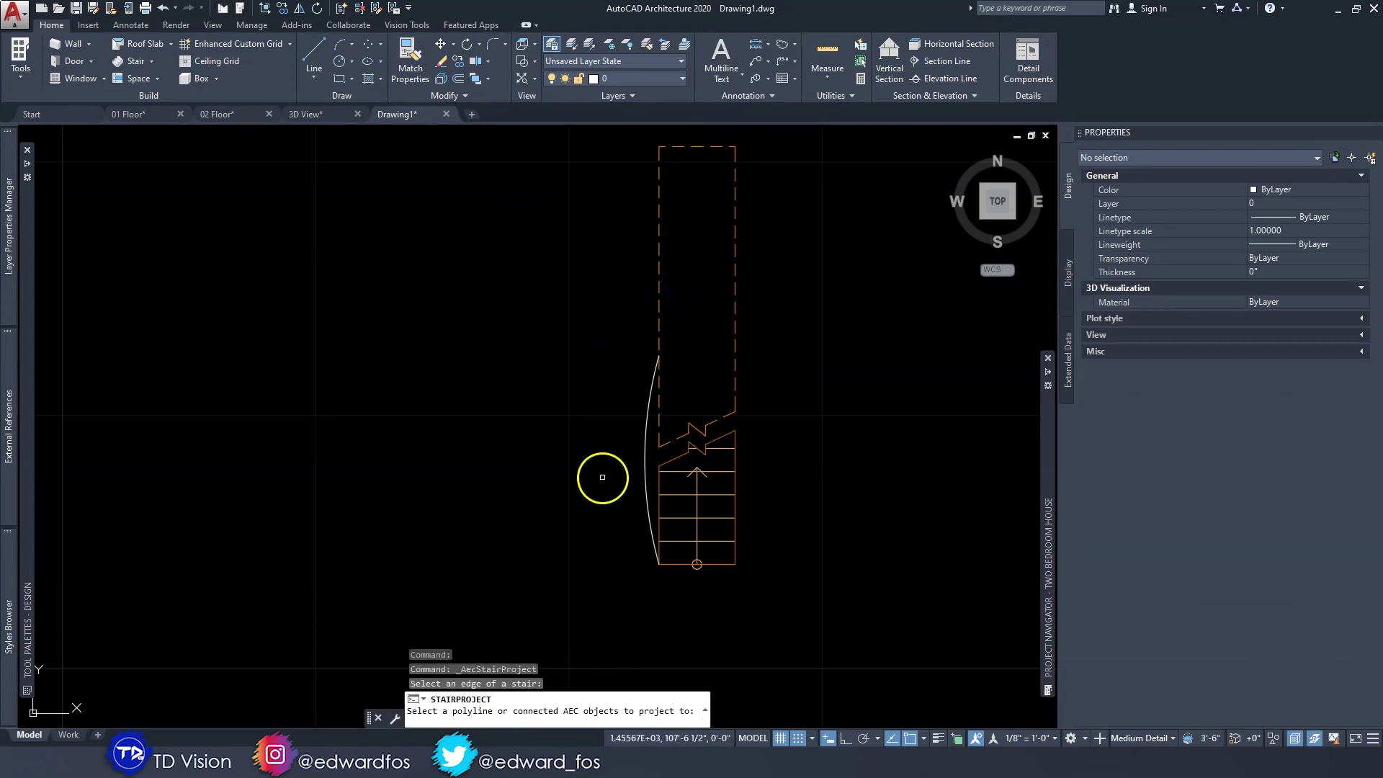
pyautogui.scroll(2, 602, 477)
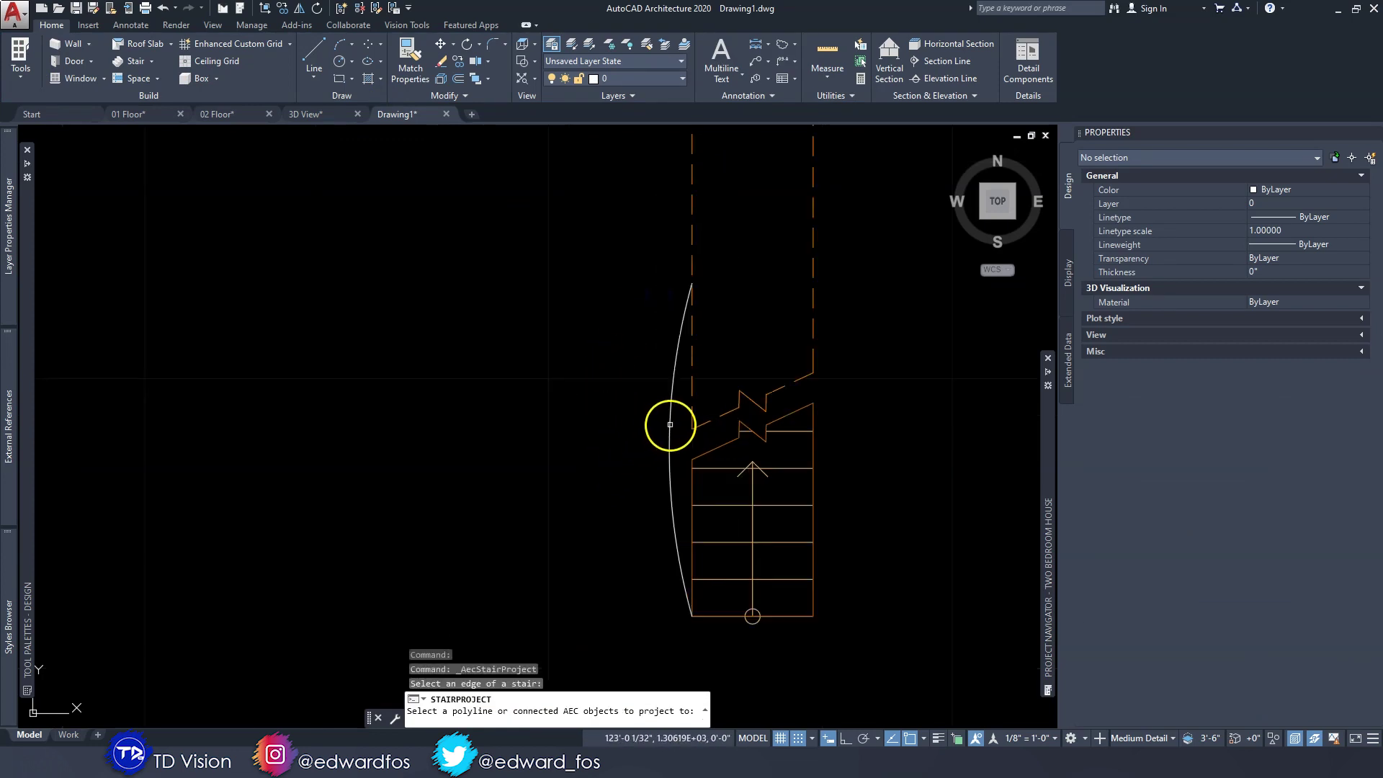
pyautogui.click(670, 425)
pyautogui.press('Escape')
pyautogui.press('Escape')
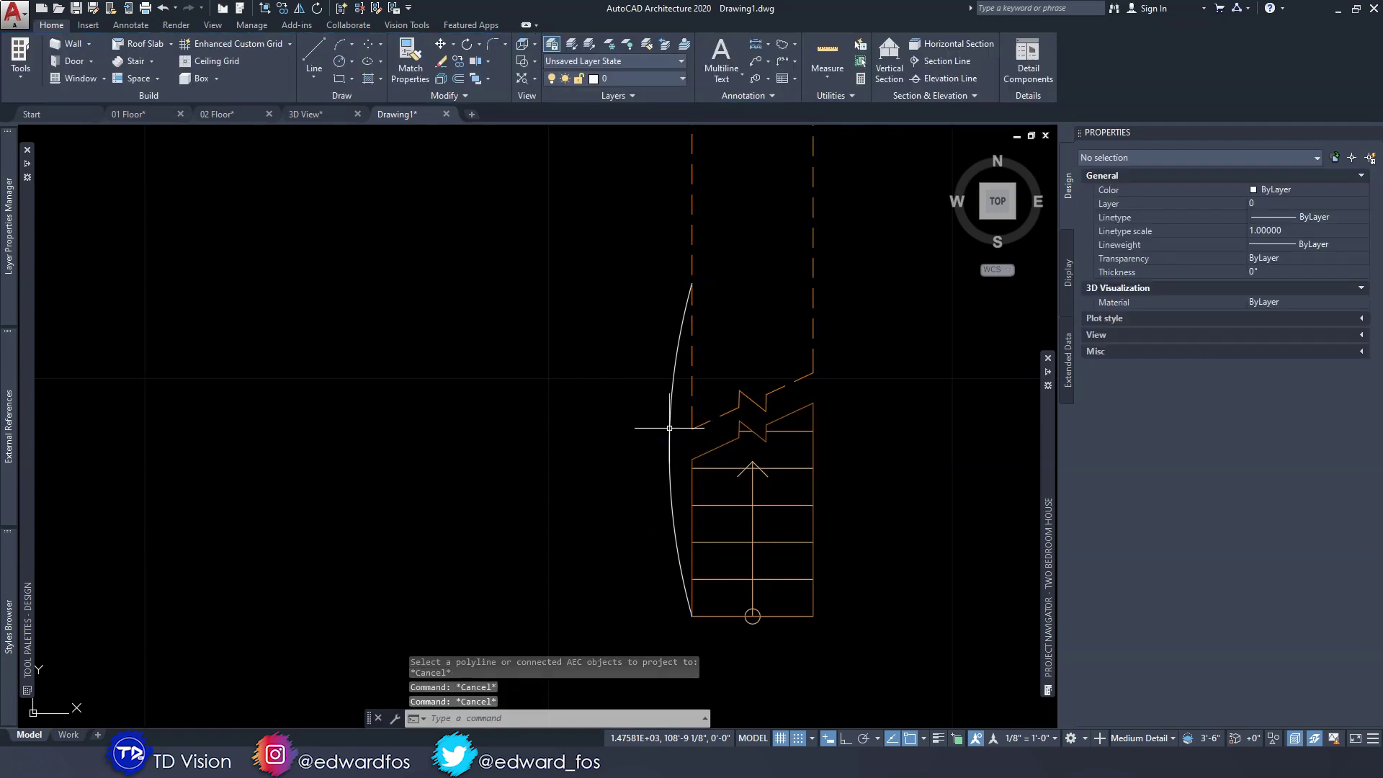
# - Convert the arc beside the stair to a polyline
pyautogui.click(670, 428)
pyautogui.rightClick(671, 407)
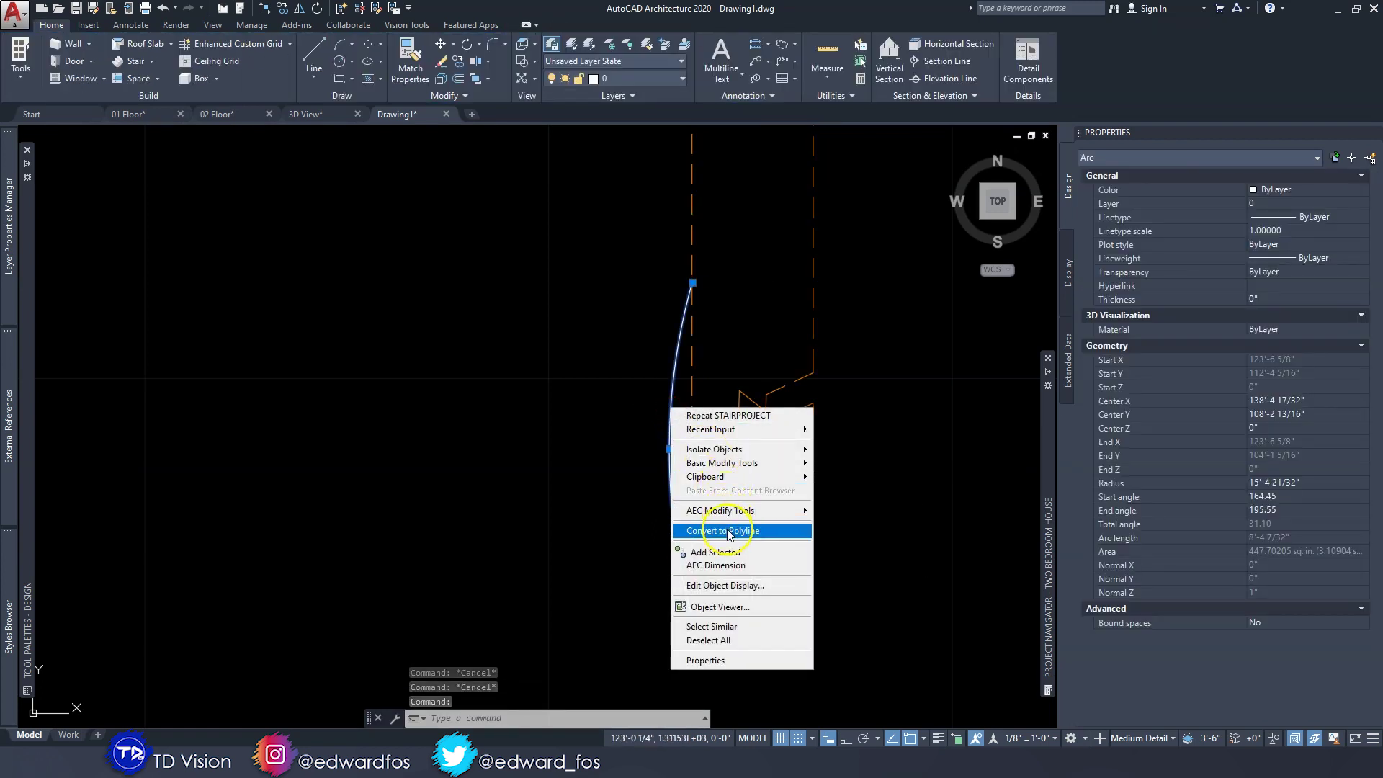
pyautogui.press('Escape')
pyautogui.press('Escape')
pyautogui.scroll(-4, 648, 497)
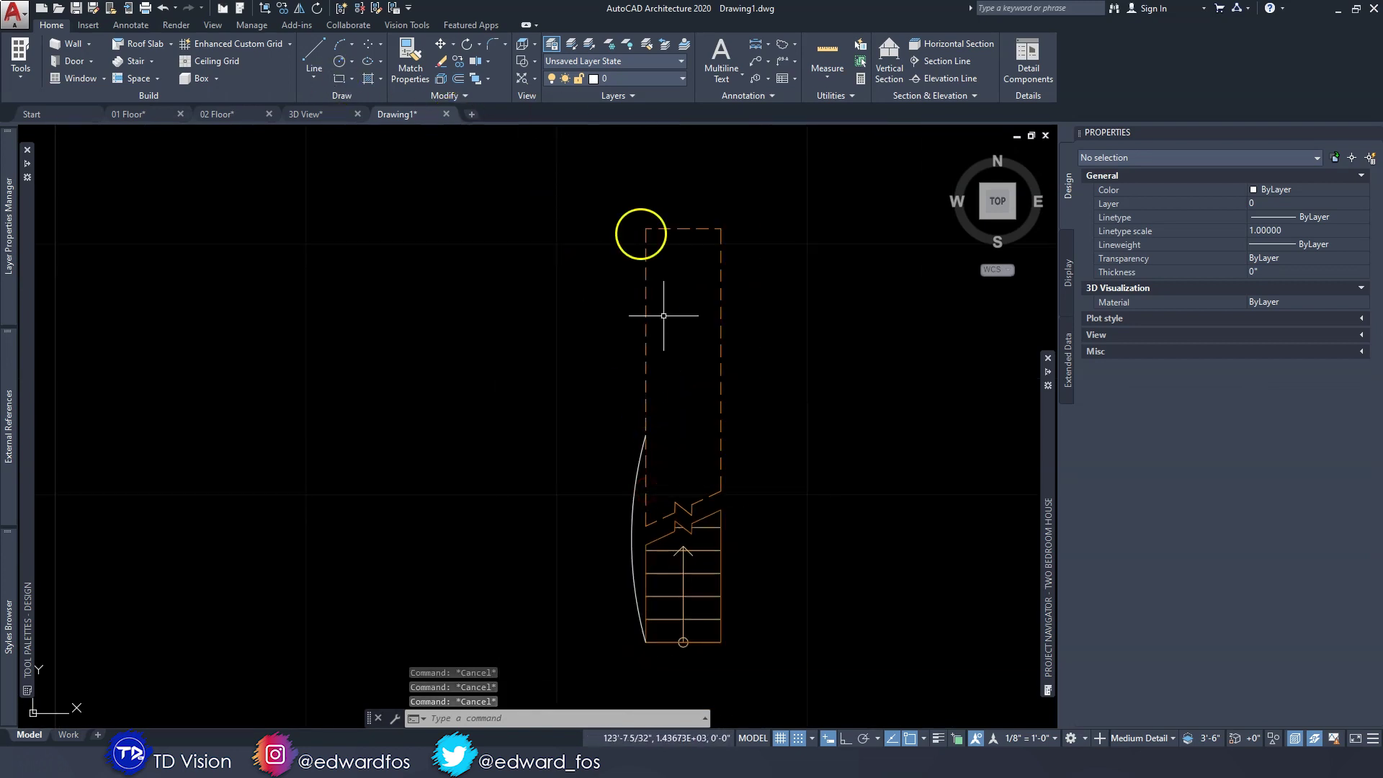
# - Customize the stair's left edge by projecting it onto the curved polyline
pyautogui.click(670, 367)
pyautogui.click(371, 44)
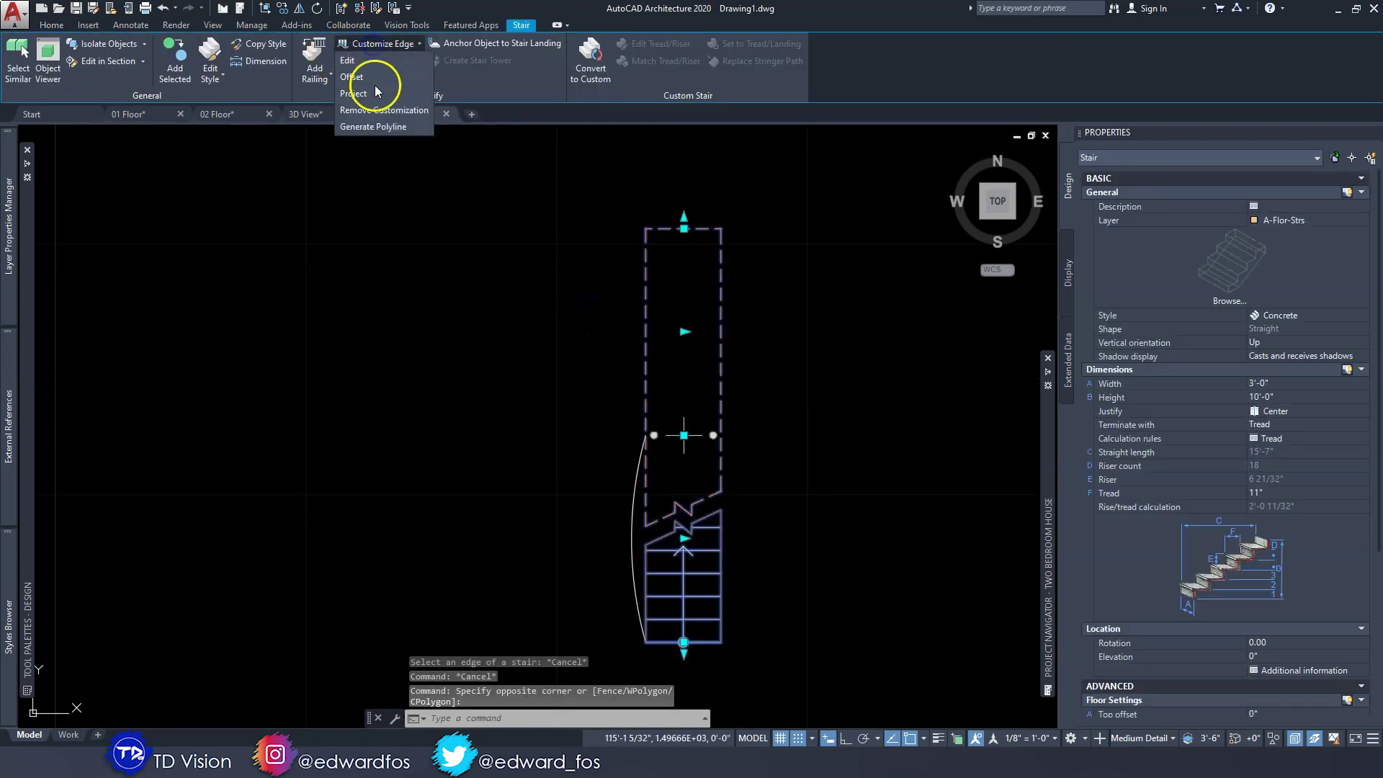
pyautogui.click(375, 85)
pyautogui.click(645, 400)
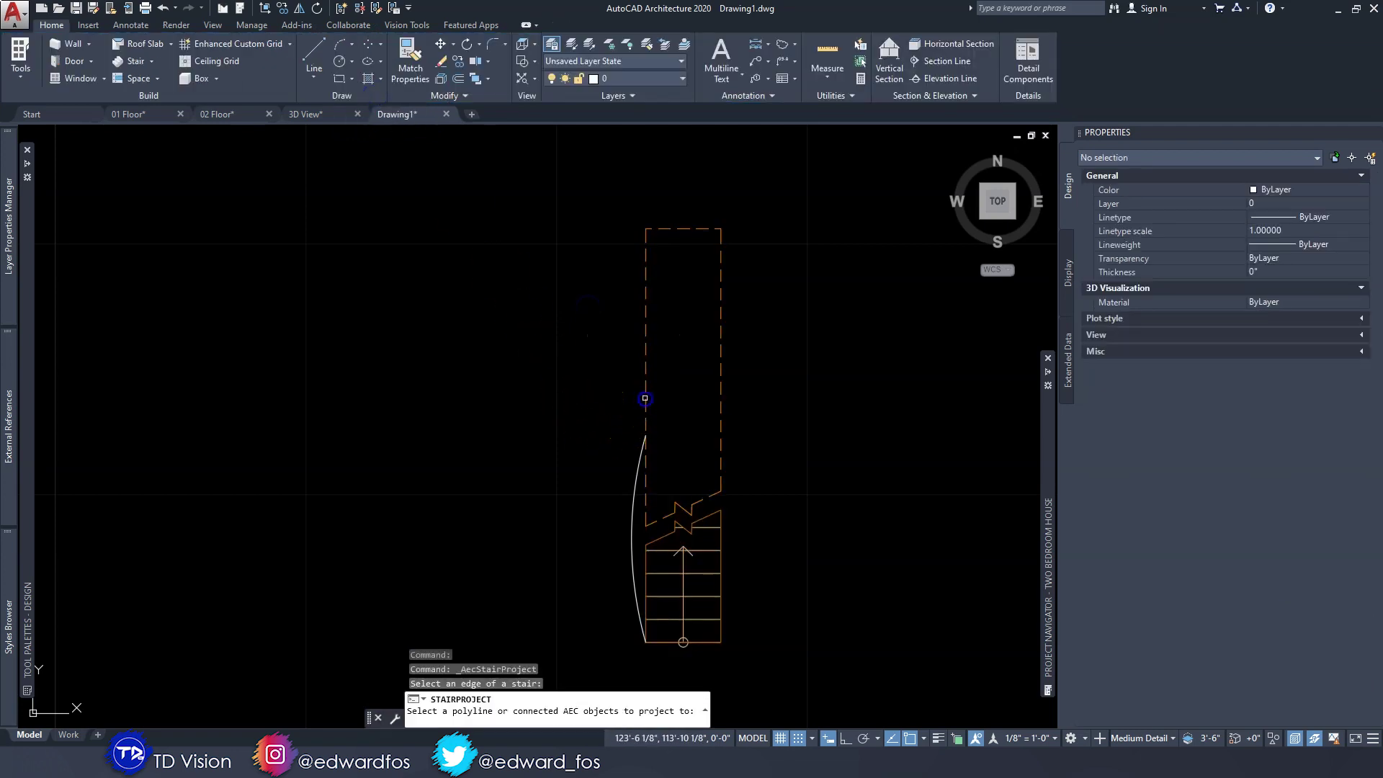
pyautogui.scroll(2, 642, 560)
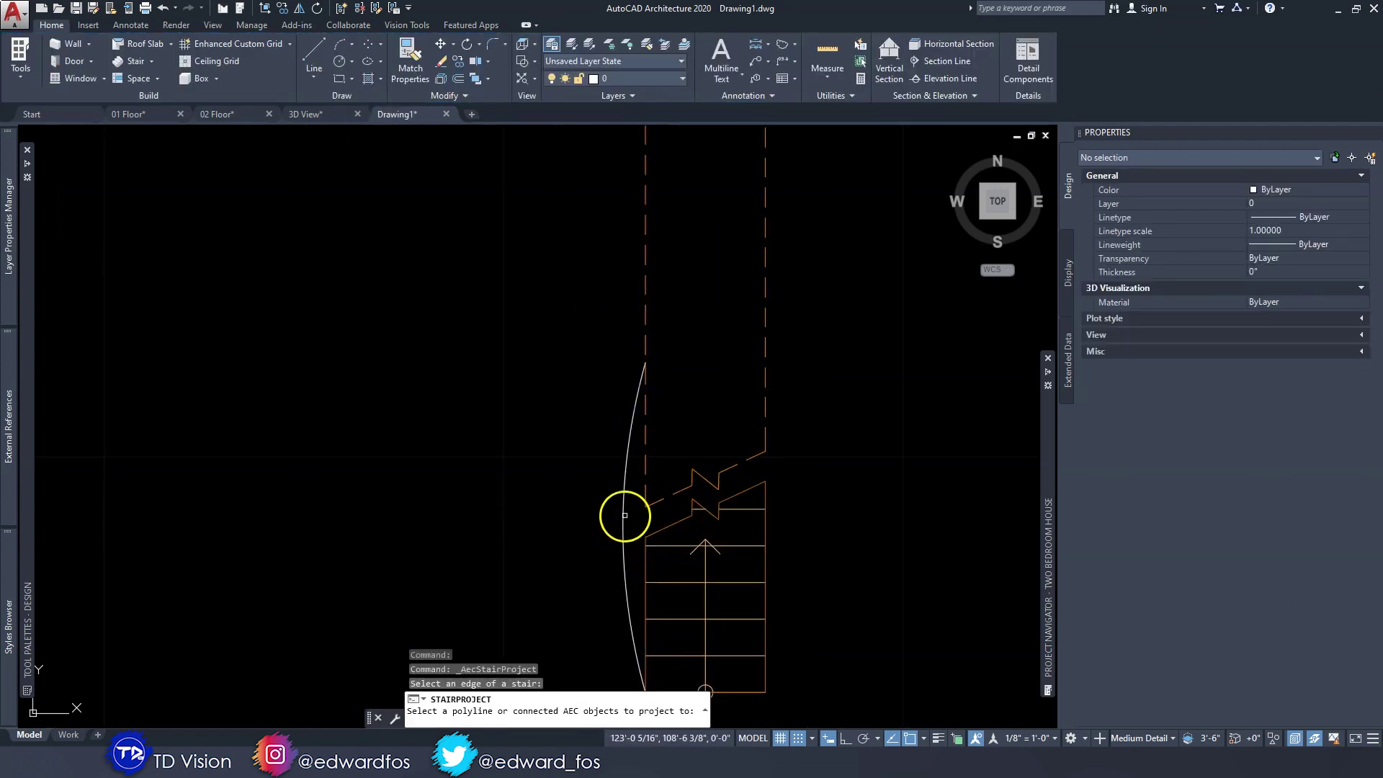
pyautogui.click(623, 516)
pyautogui.press('Return')
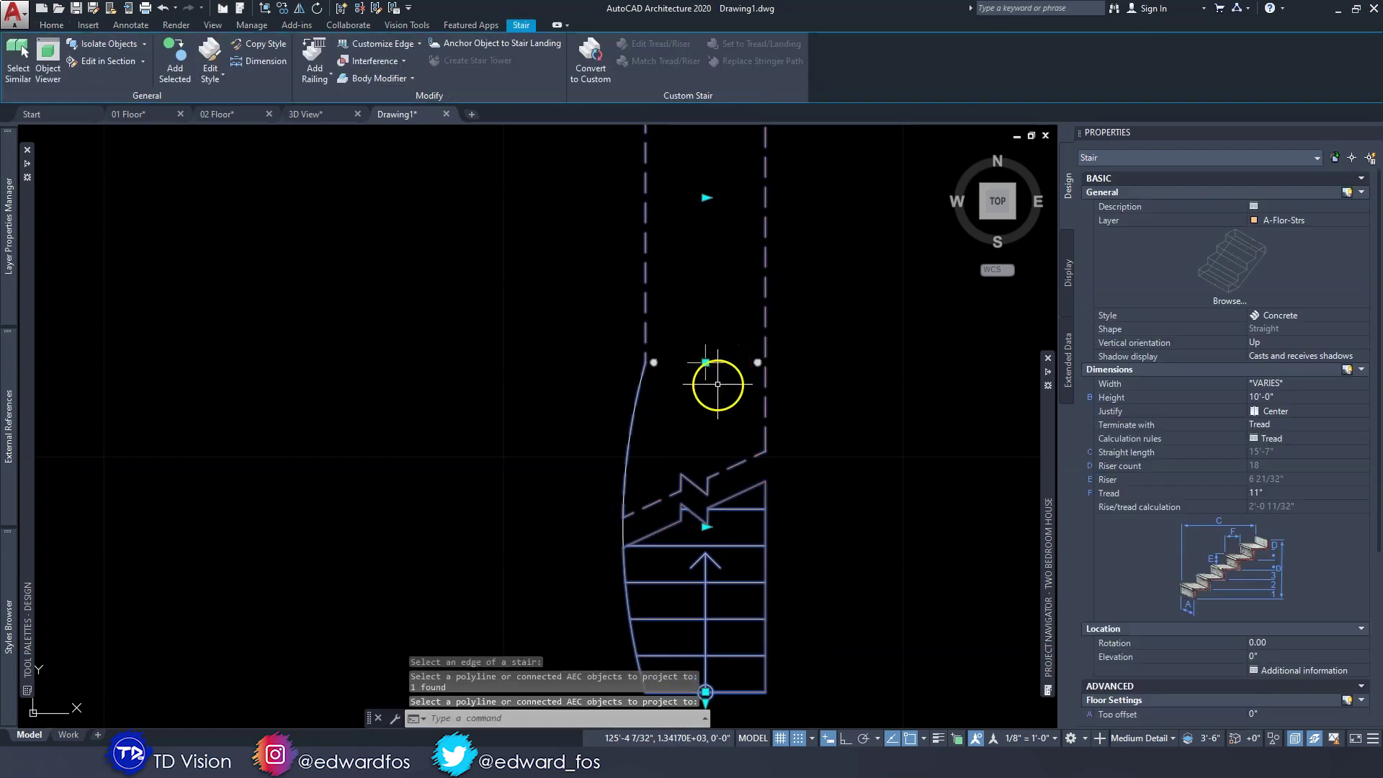
# - Delete the curved polyline beside the stair and check the customized edge in 3D before returning to the top view
pyautogui.press('Escape')
pyautogui.press('Escape')
pyautogui.scroll(-2, 649, 452)
pyautogui.click(642, 458)
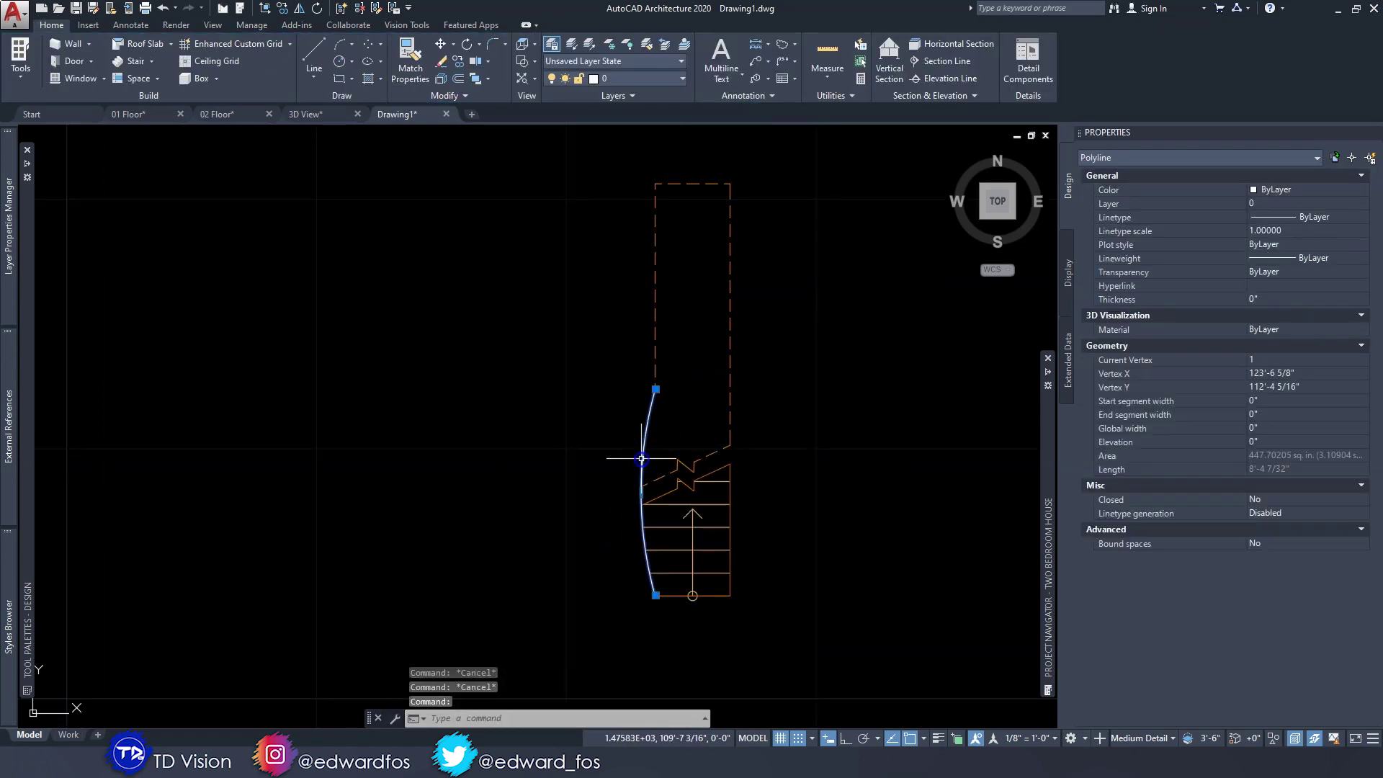
pyautogui.press('Delete')
pyautogui.keyDown('shift'); pyautogui.moveTo(658, 615); pyautogui.dragTo(609, 502, button='middle'); pyautogui.keyUp('shift')
pyautogui.click(1011, 188)
# - Remove the customization from the stair's curved left edge
pyautogui.click(531, 454)
pyautogui.click(472, 387)
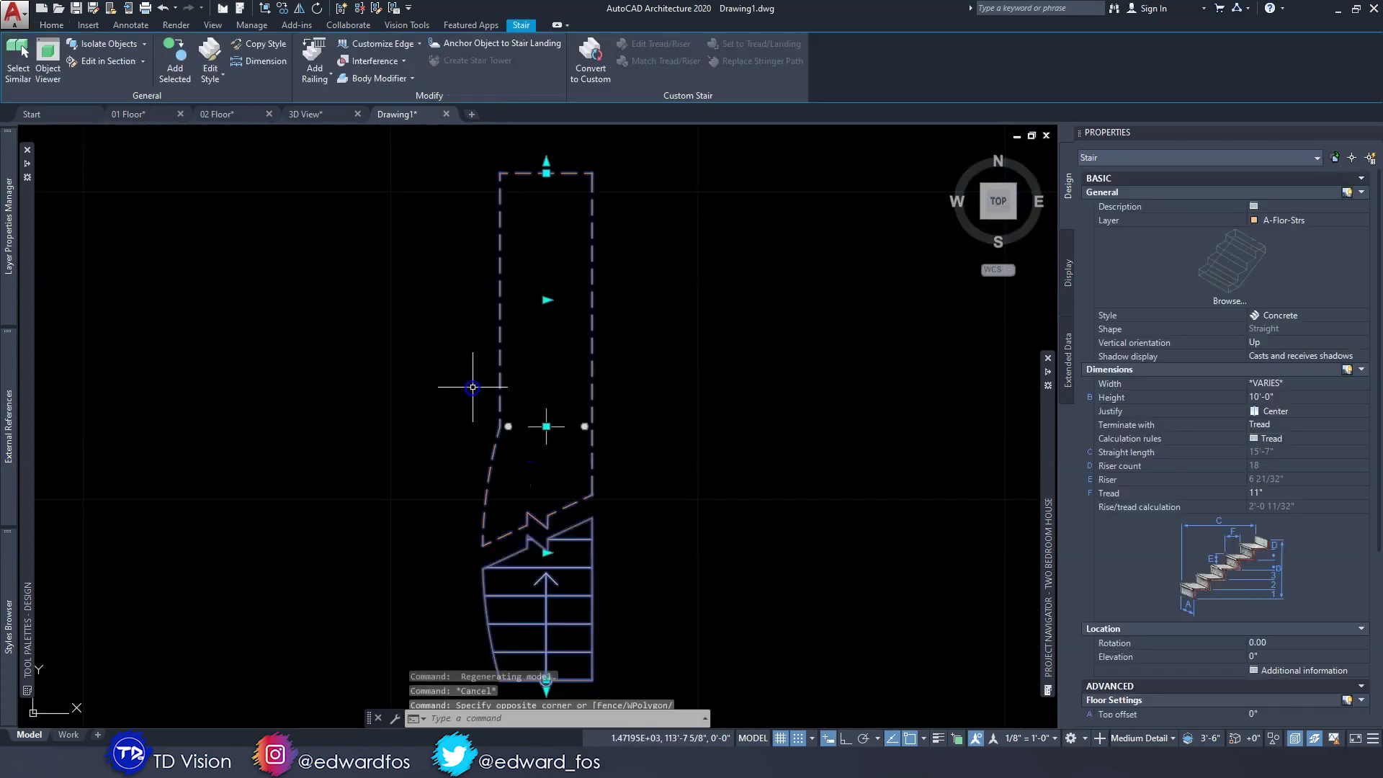
pyautogui.click(383, 49)
pyautogui.click(381, 126)
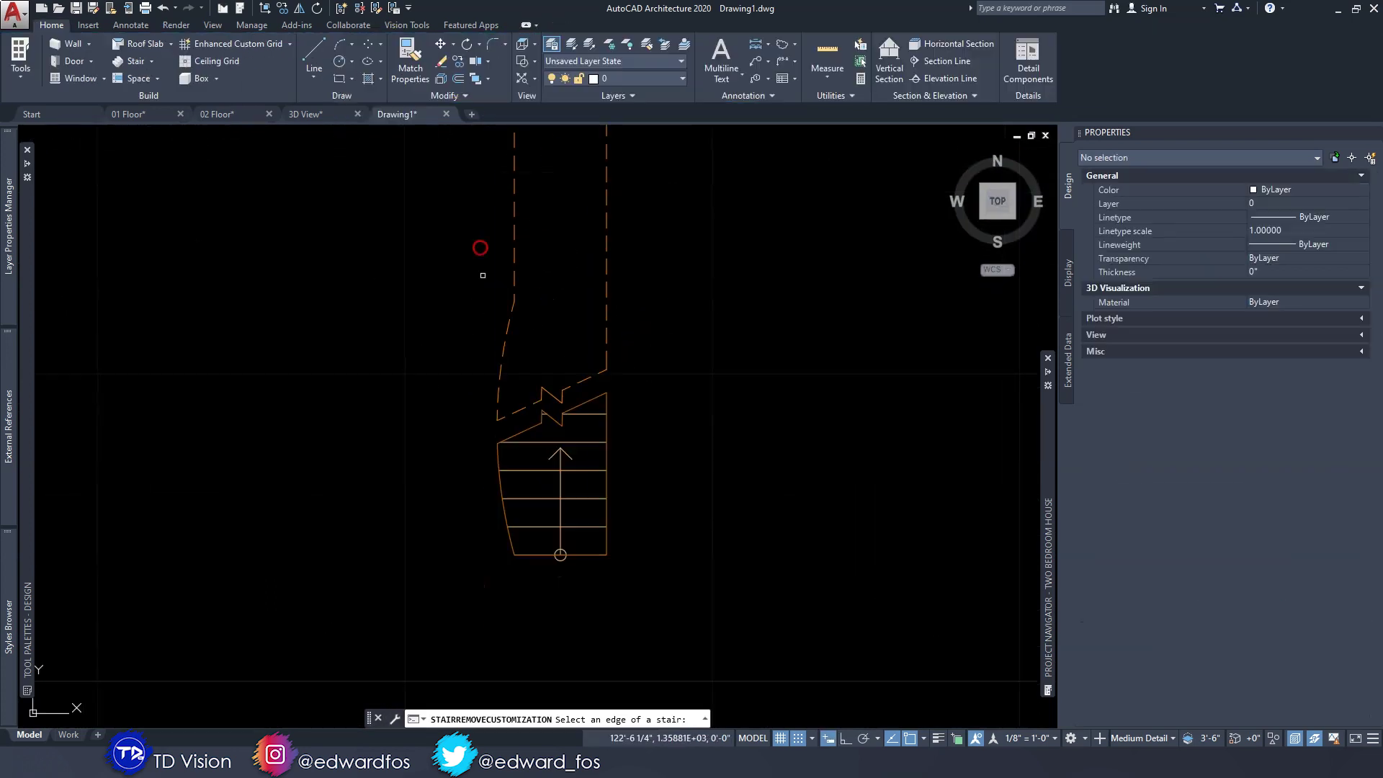
pyautogui.click(505, 326)
pyautogui.press('Escape')
pyautogui.scroll(-3, 559, 315)
pyautogui.moveTo(570, 331); pyautogui.dragTo(584, 351, button='middle')
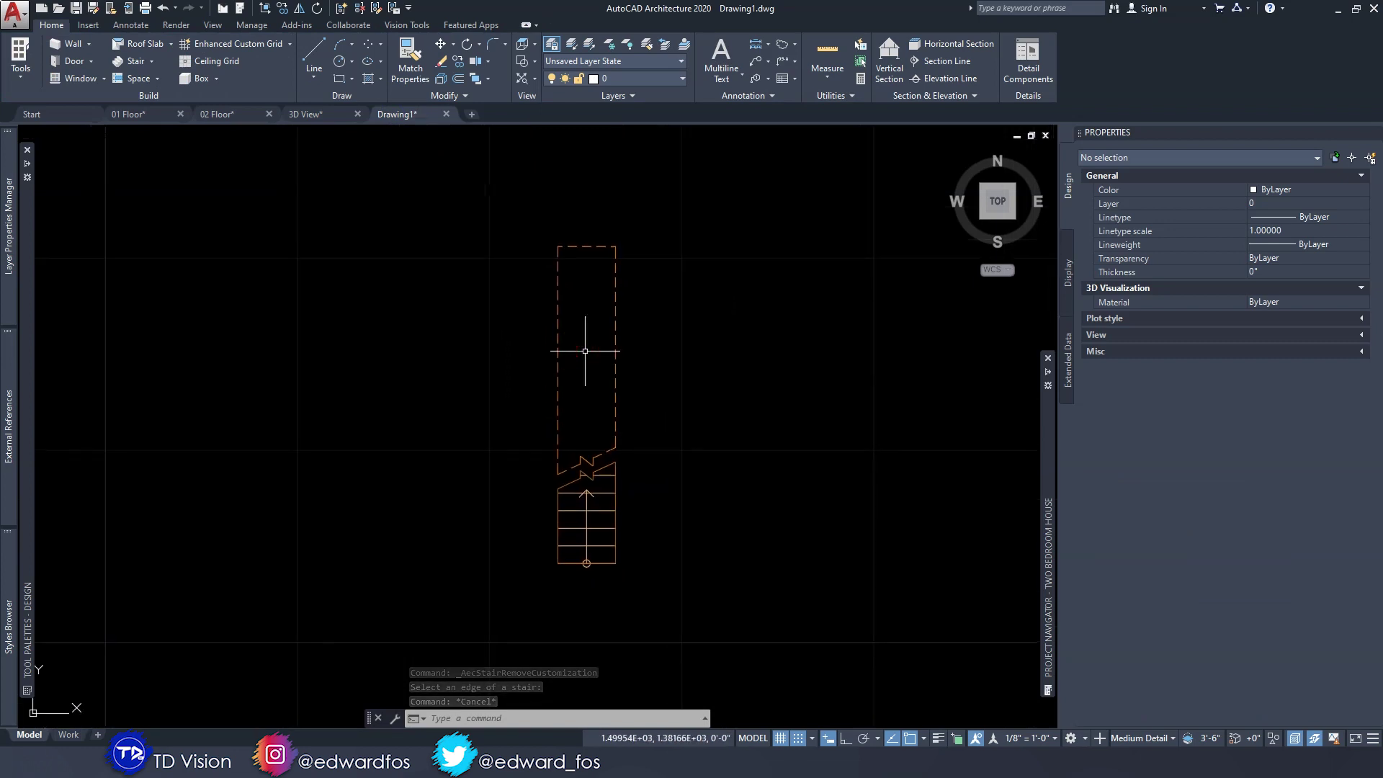
pyautogui.click(594, 333)
pyautogui.click(486, 196)
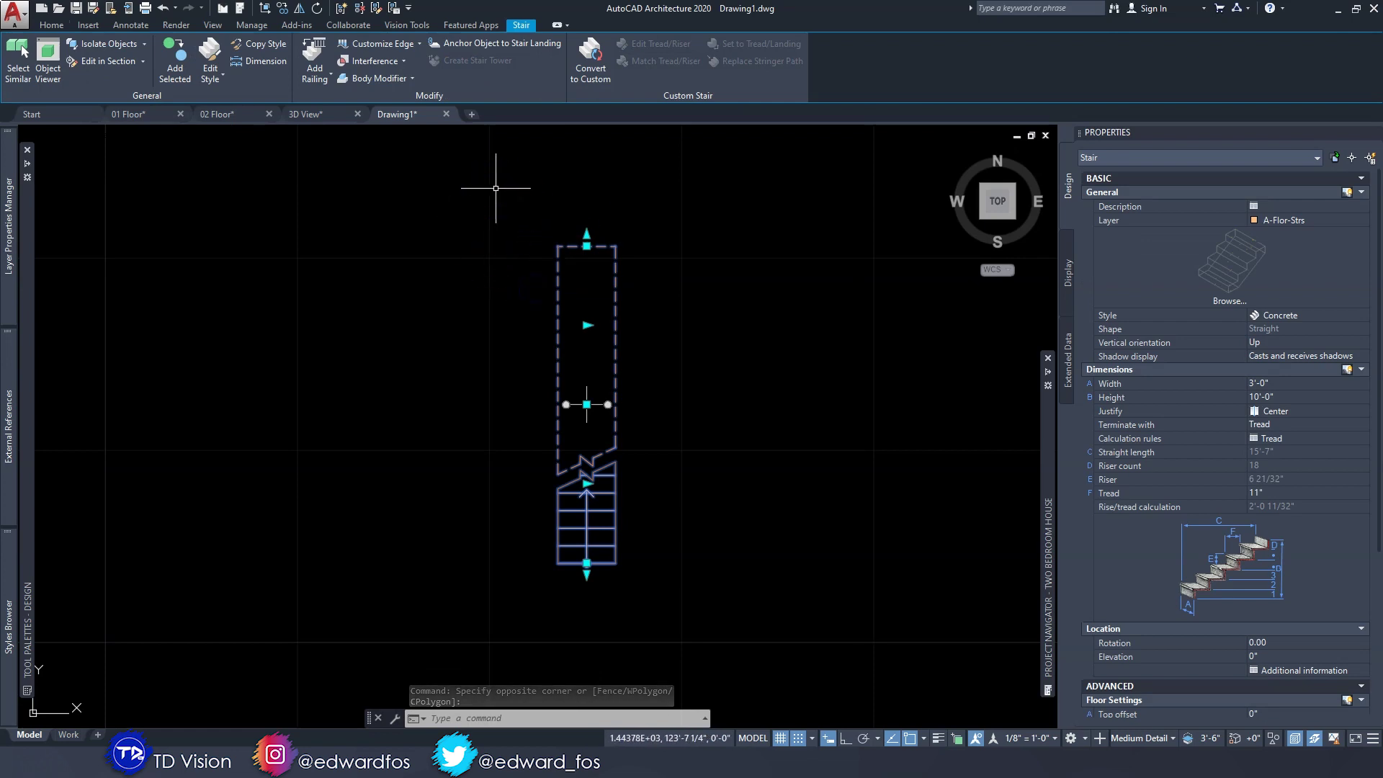
pyautogui.press('Escape')
pyautogui.press('Escape')
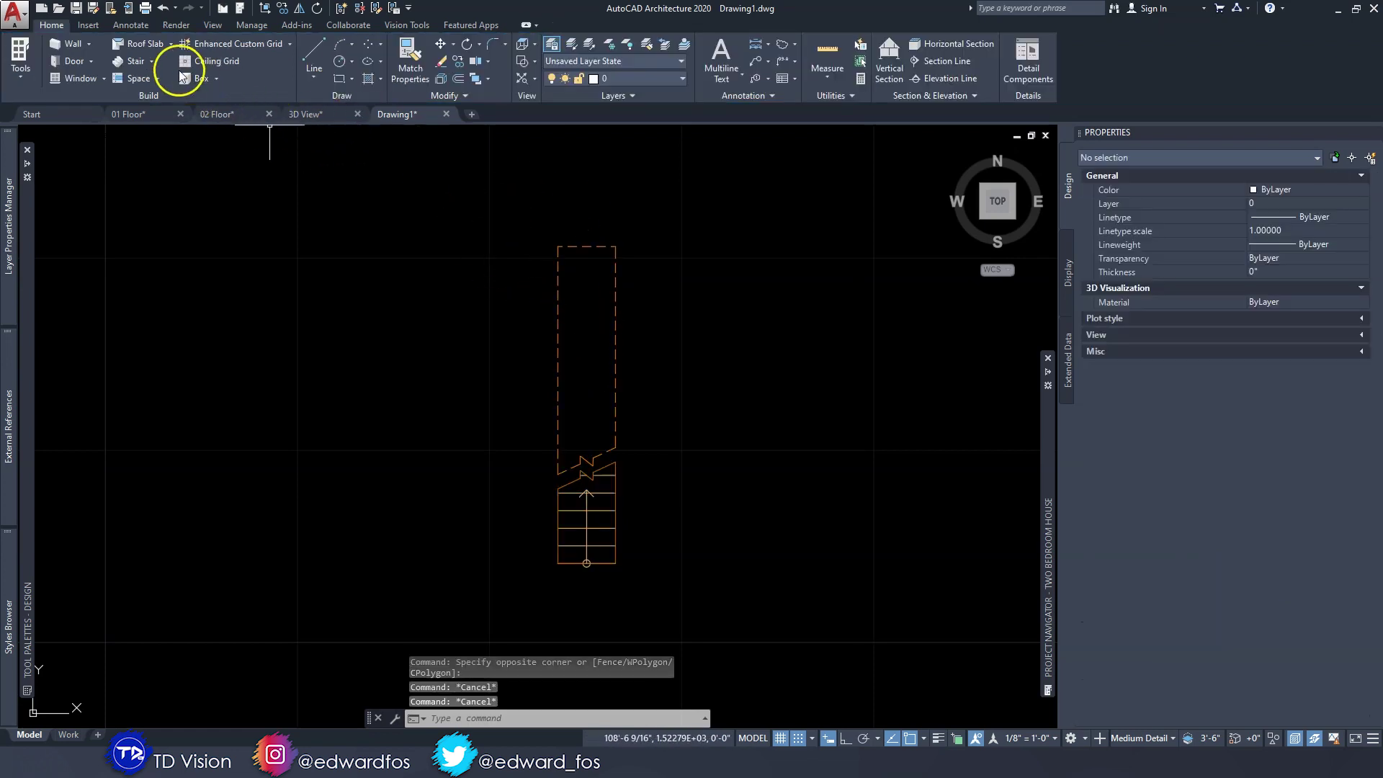
# - Start a new concrete stair with the Multi-landing shape and set its height to 15'-0"
pyautogui.click(137, 61)
pyautogui.click(1283, 315)
pyautogui.click(1282, 315)
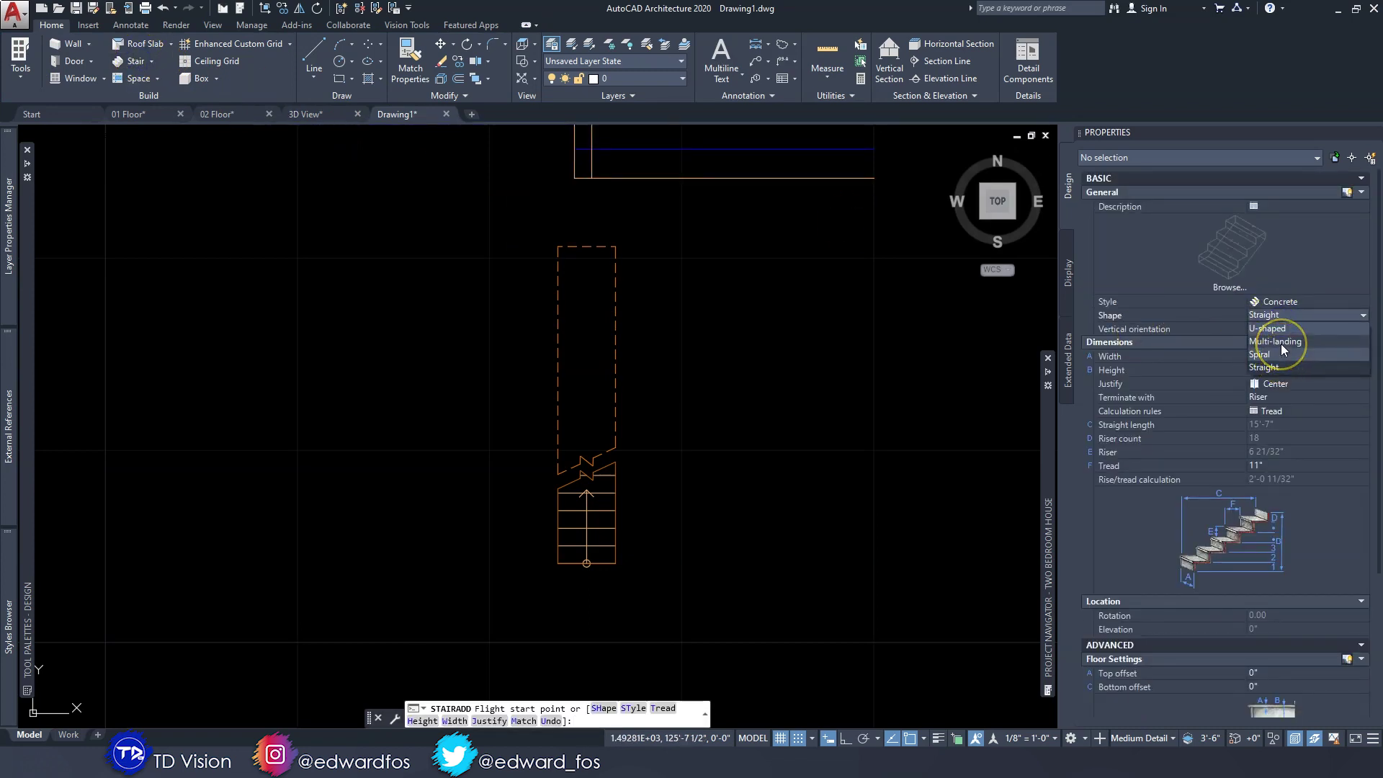
pyautogui.click(1283, 350)
pyautogui.moveTo(685, 472); pyautogui.dragTo(492, 480, button='middle')
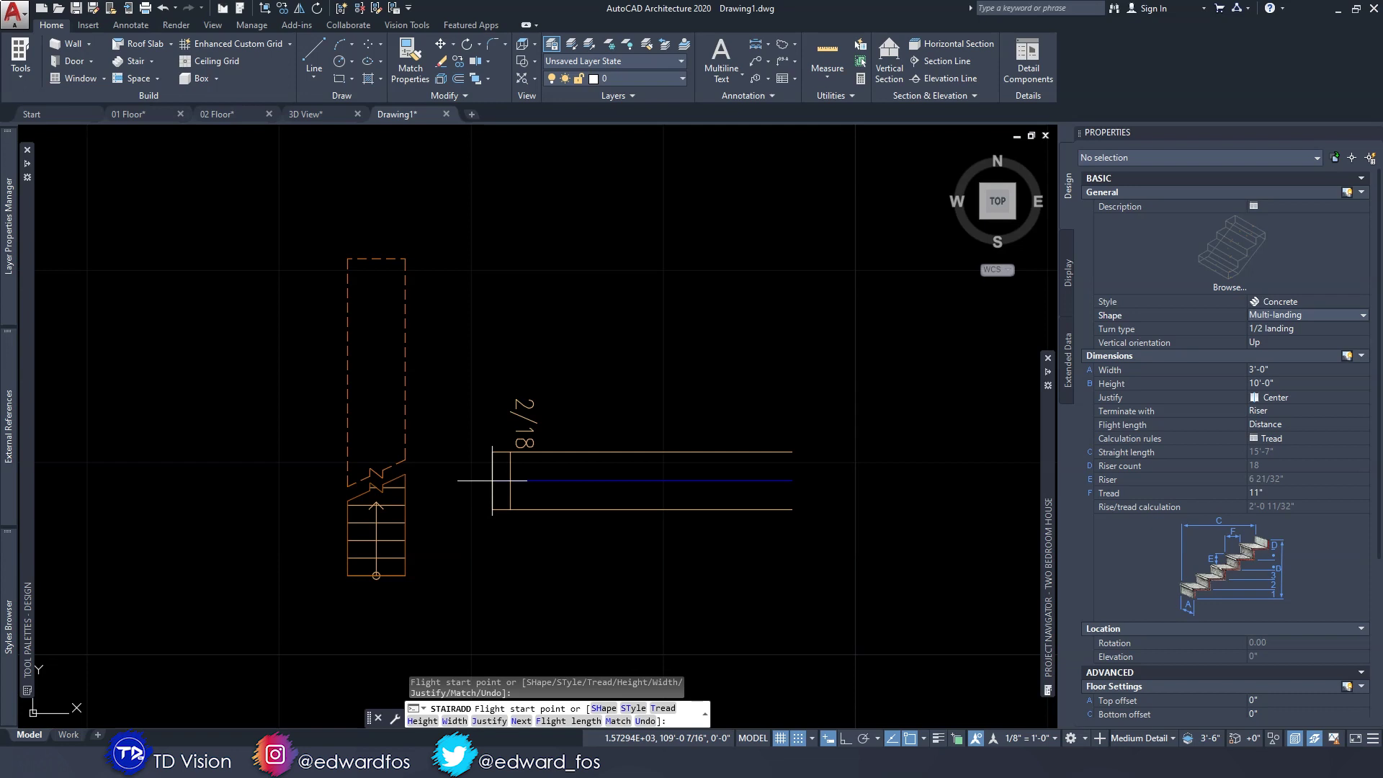
pyautogui.click(1291, 383)
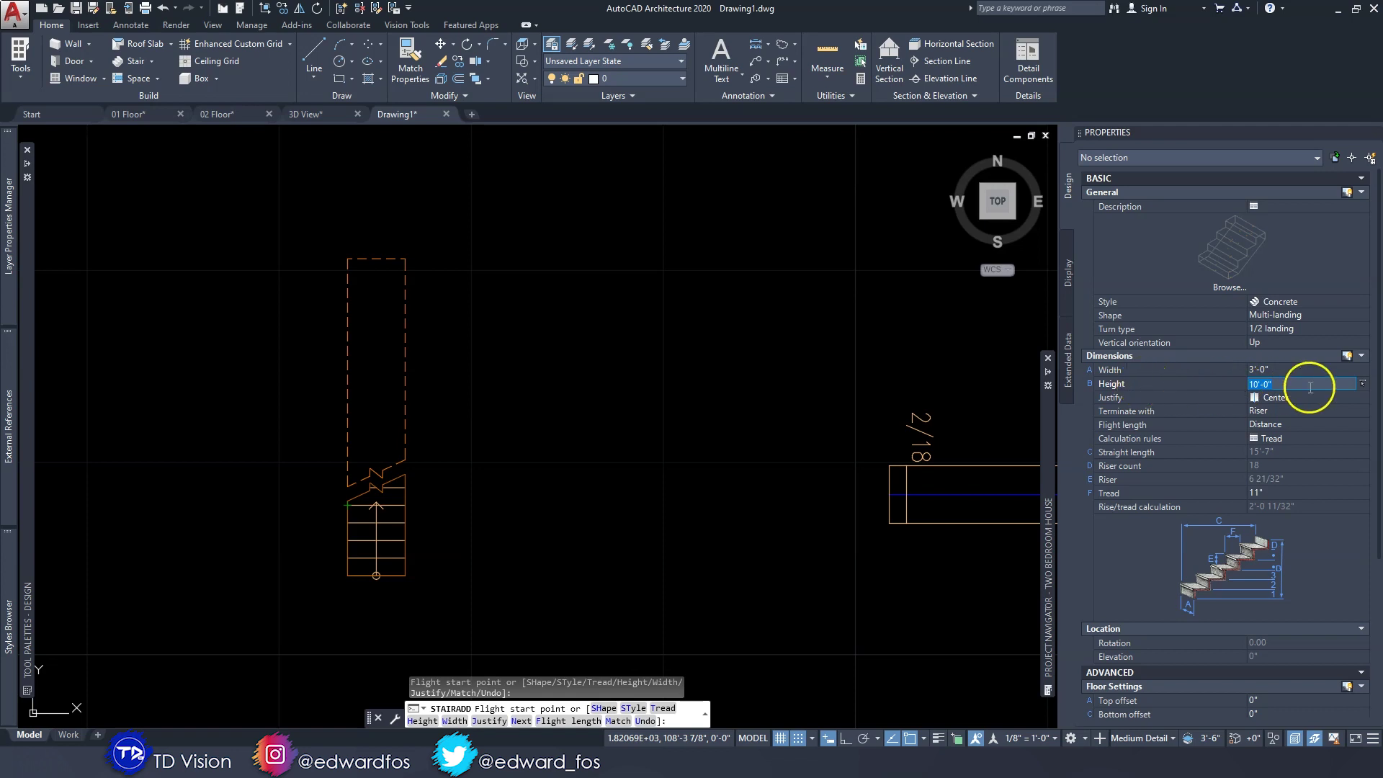
pyautogui.press('Return')
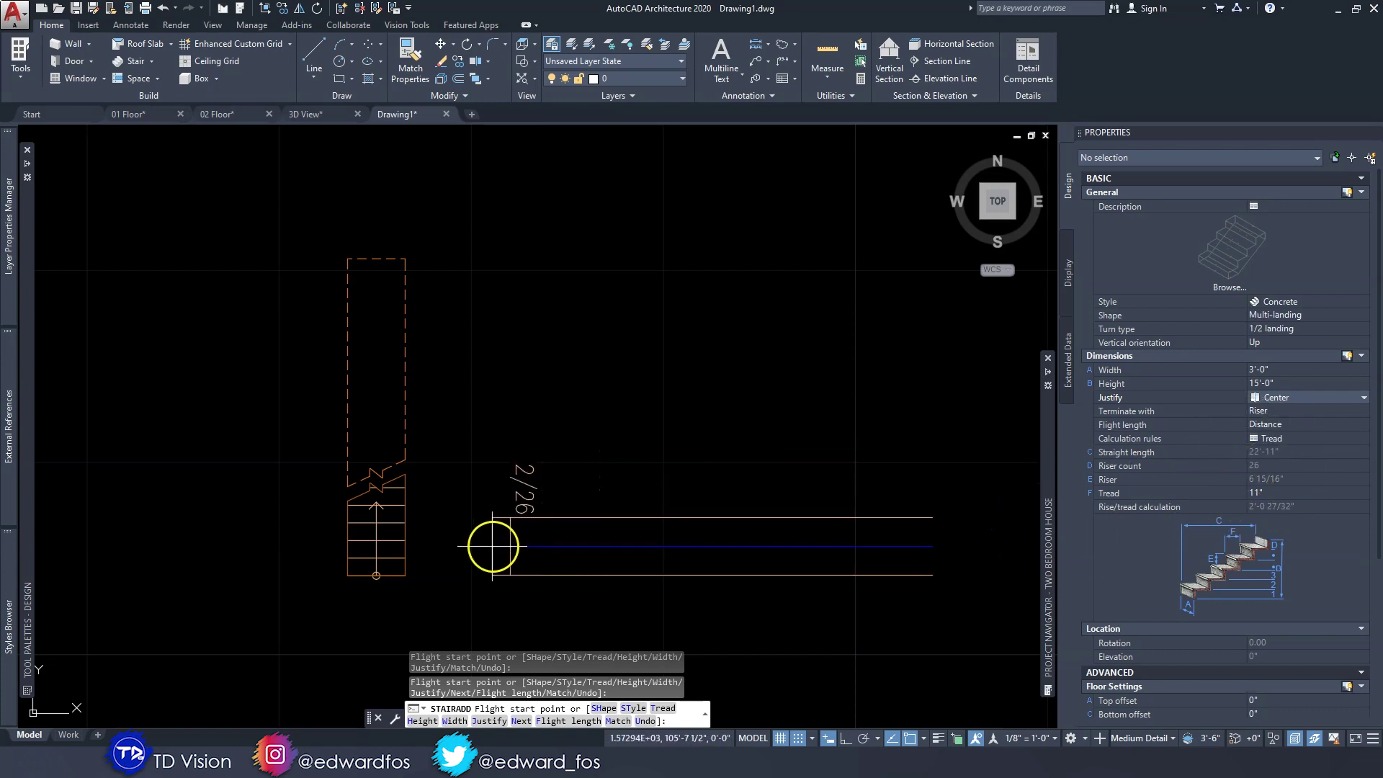
# - With Ortho on, draw the first flight about 8'-5" straight up, to the right of the straight stair
pyautogui.click(517, 563)
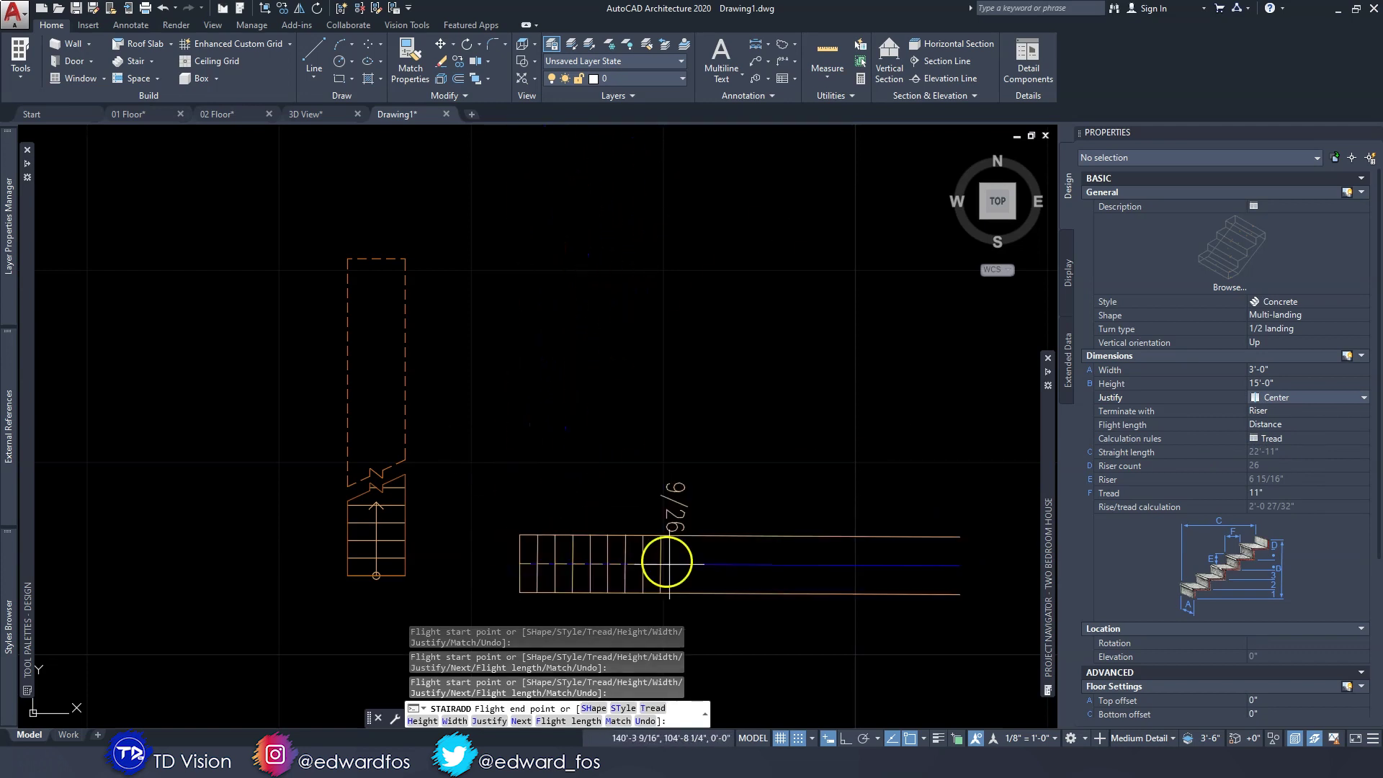
pyautogui.click(844, 741)
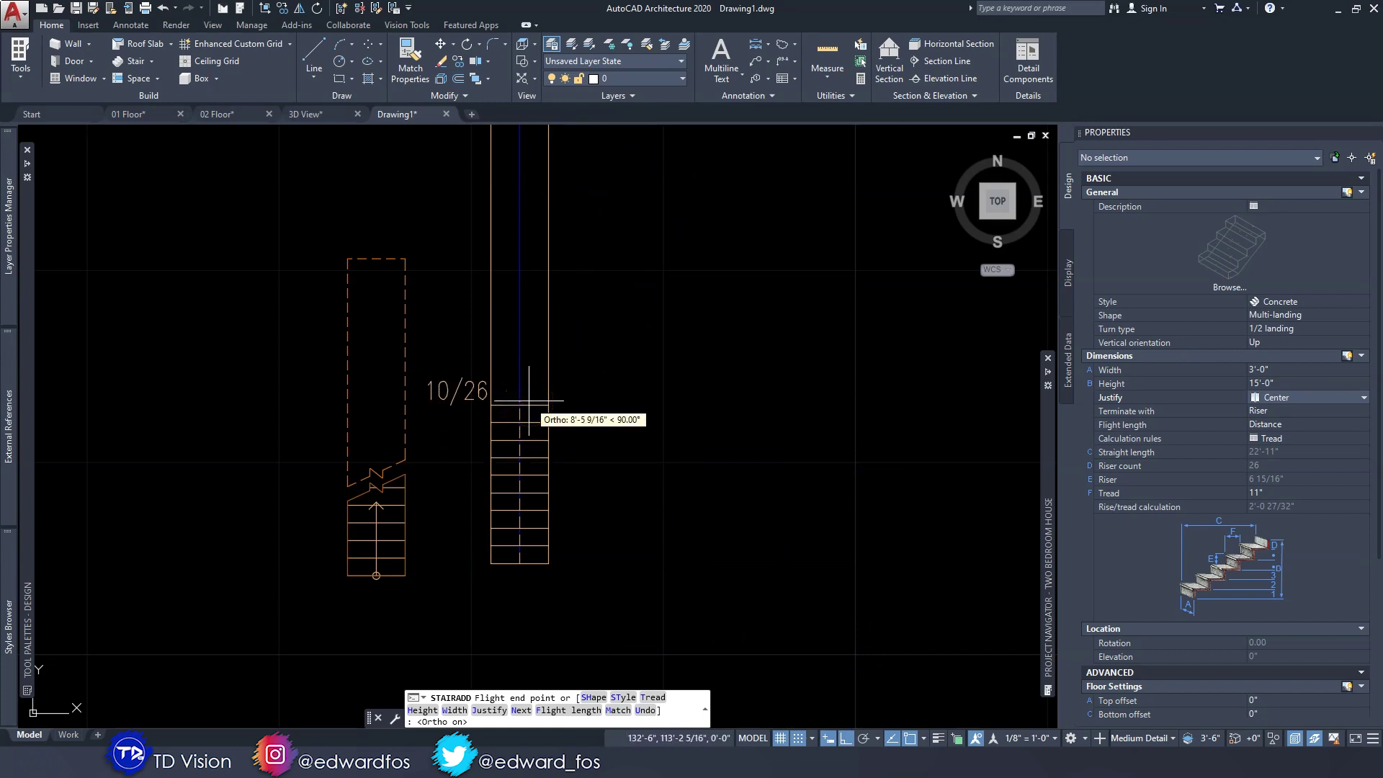
pyautogui.scroll(2, 529, 402)
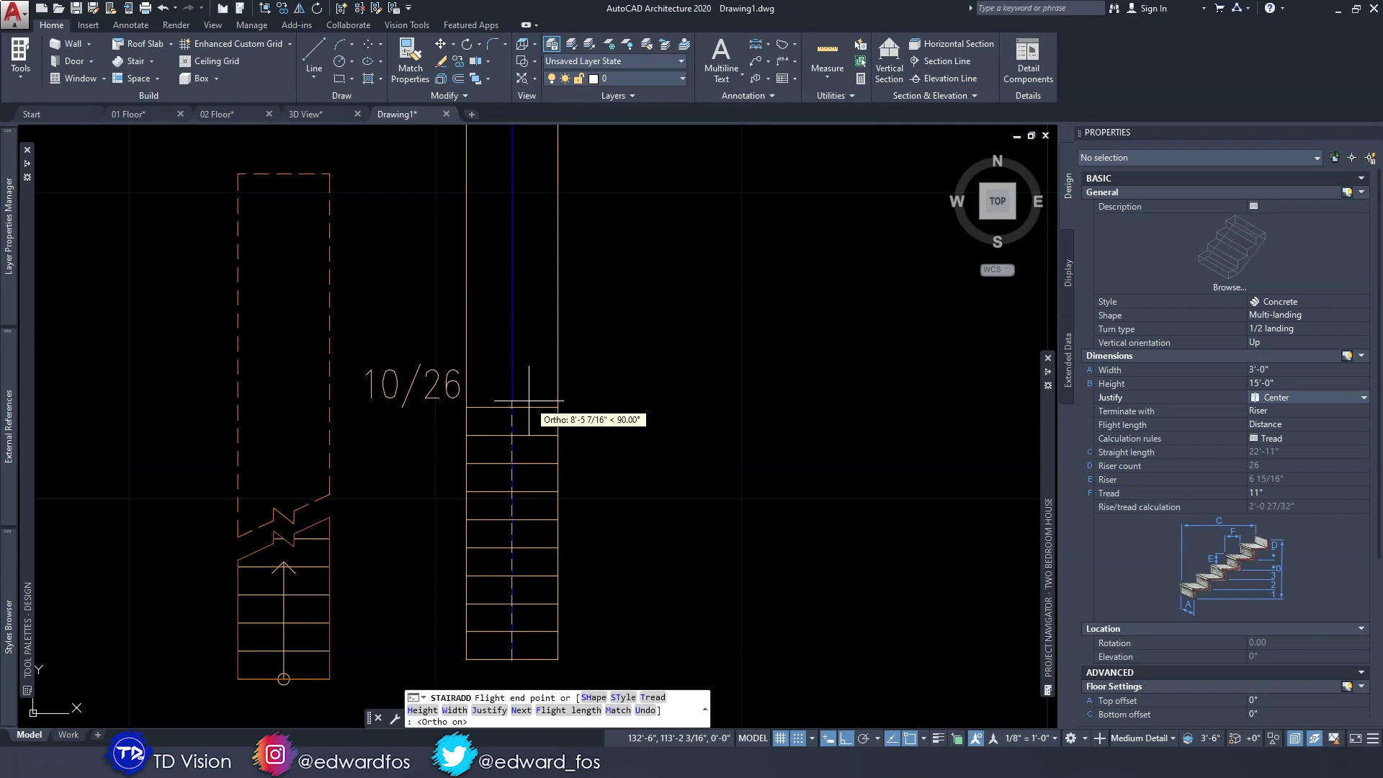
pyautogui.click(528, 401)
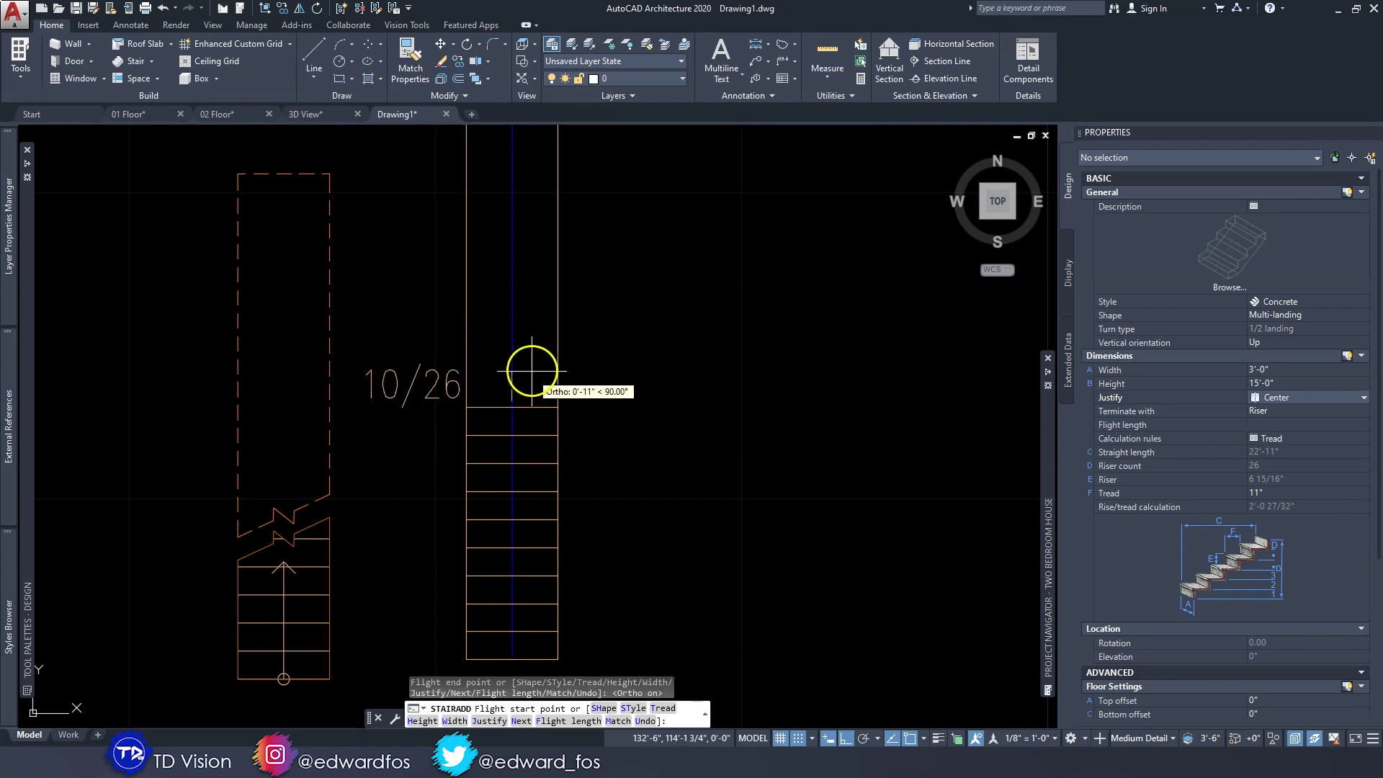
# - Turn the stair right with a 4' offset for the corner landing and draw the second flight about 7'-11" long
pyautogui.moveTo(582, 293); pyautogui.dragTo(583, 339, button='middle')
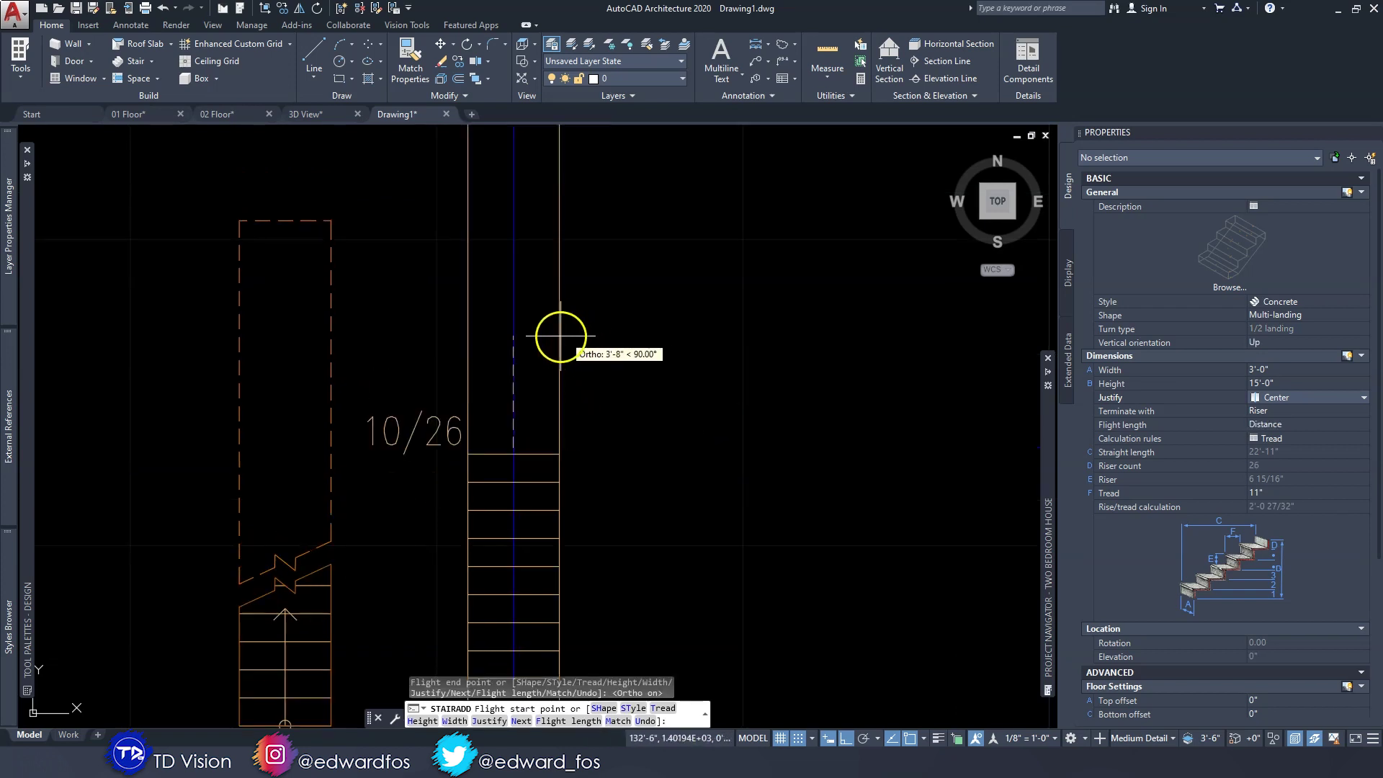
pyautogui.scroll(-2, 619, 380)
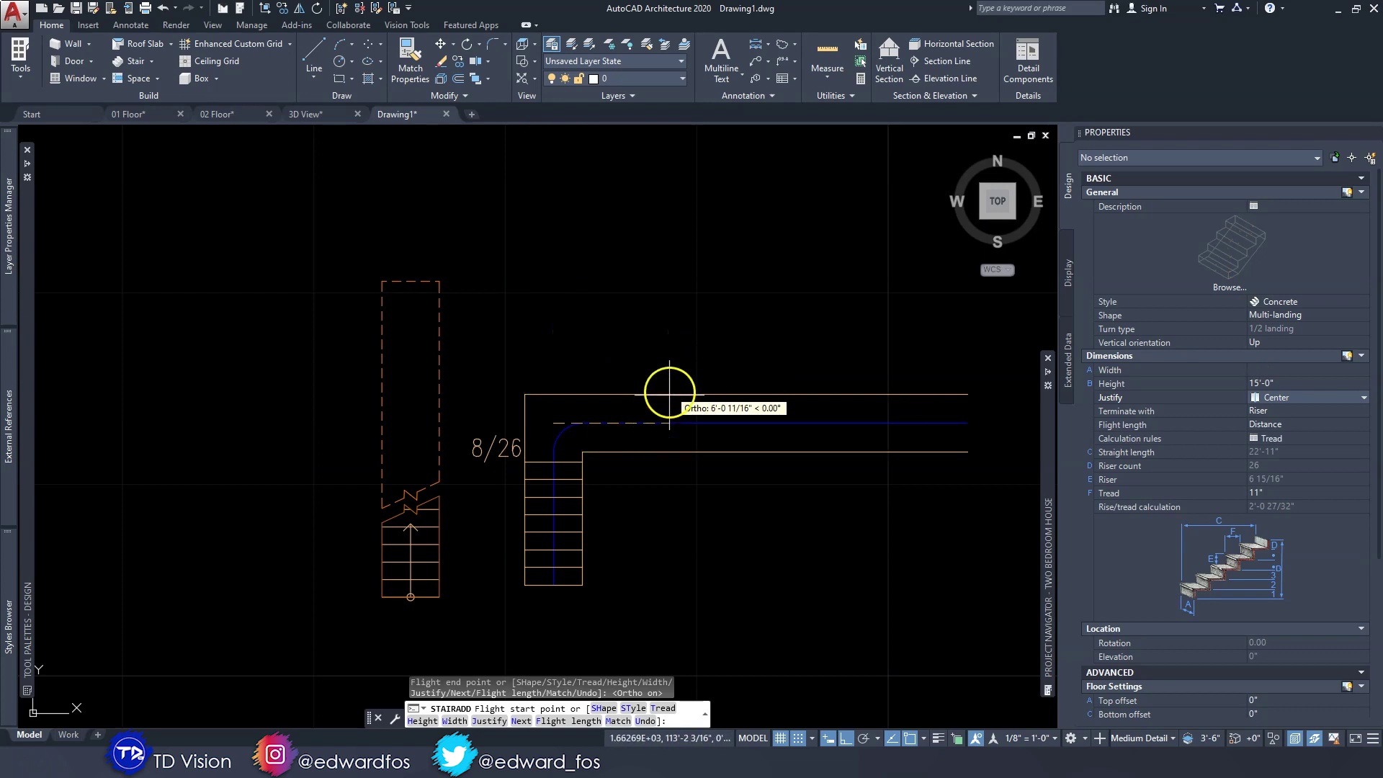
pyautogui.scroll(2, 661, 423)
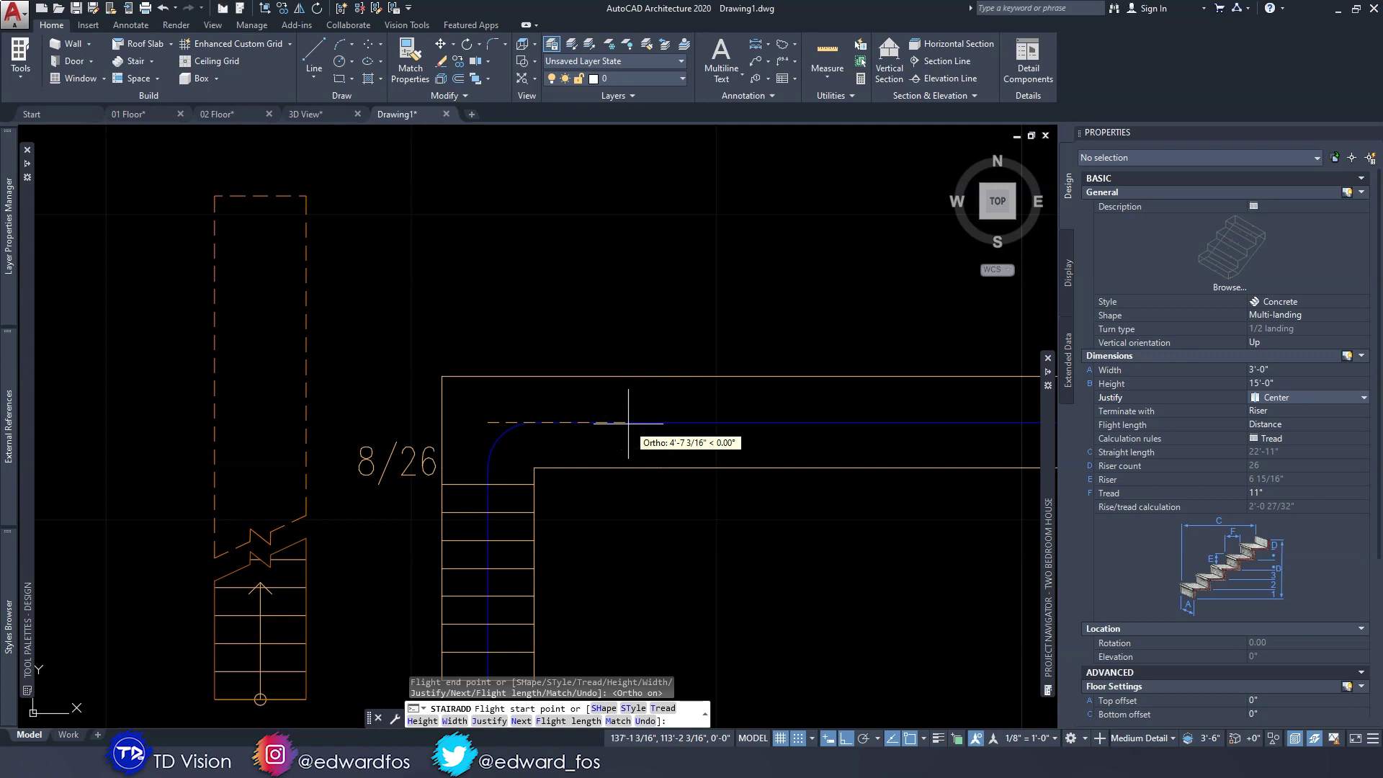
pyautogui.press('Return')
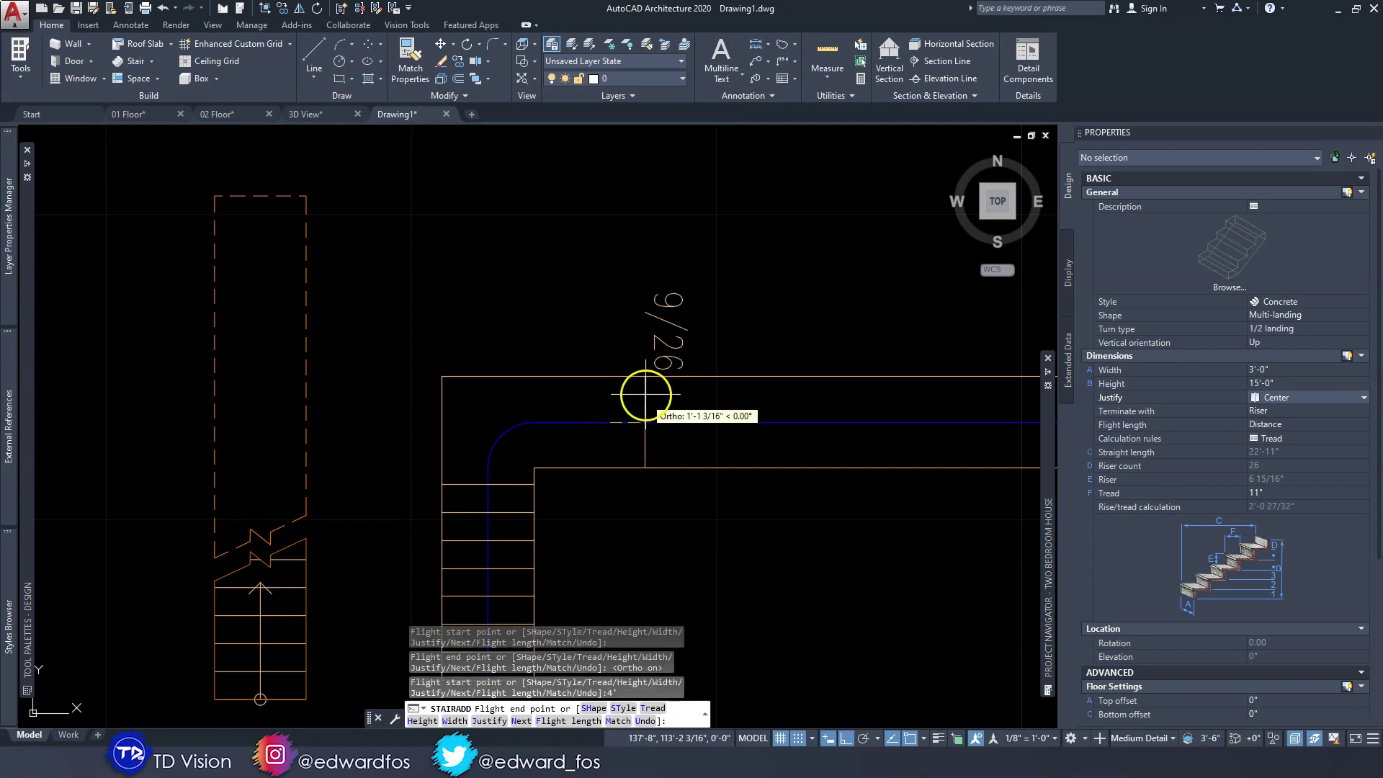
pyautogui.moveTo(787, 485); pyautogui.dragTo(694, 472, button='middle')
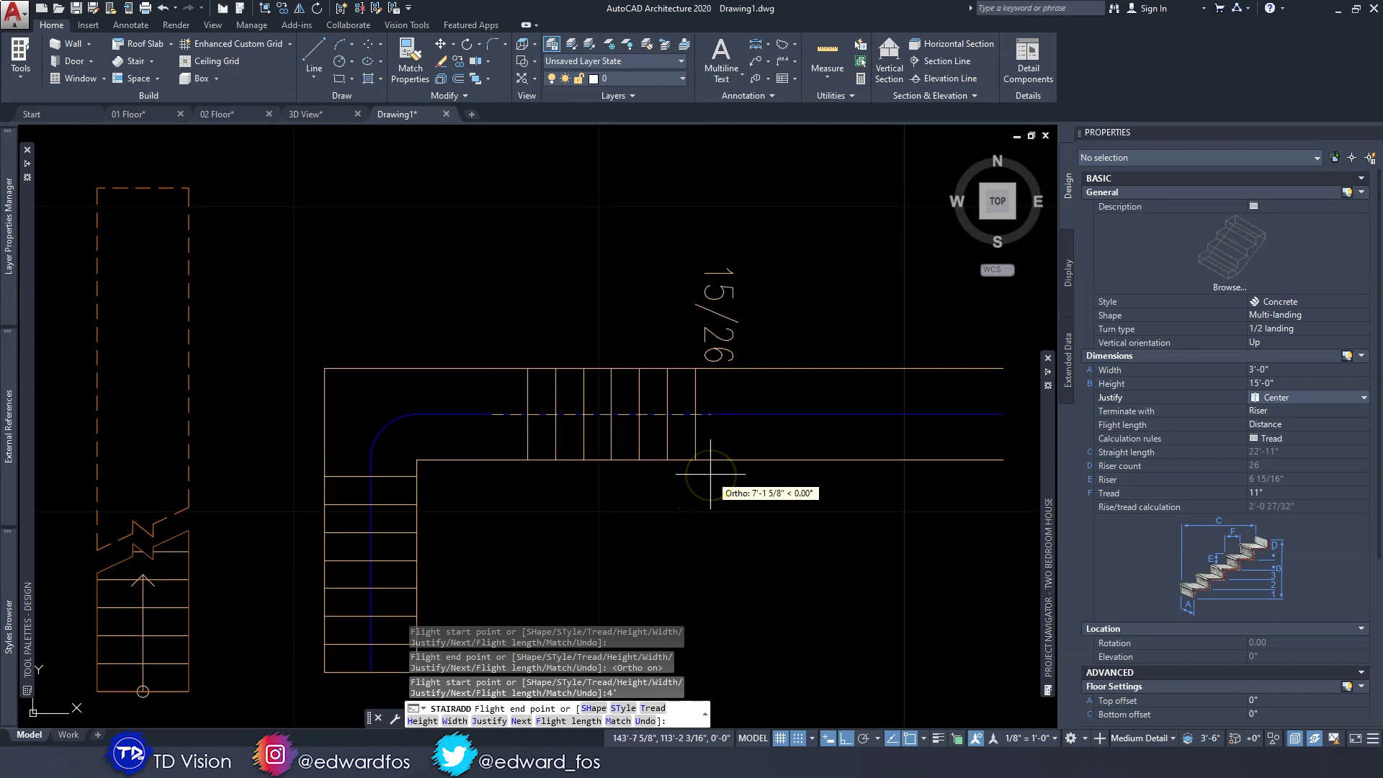
pyautogui.click(717, 476)
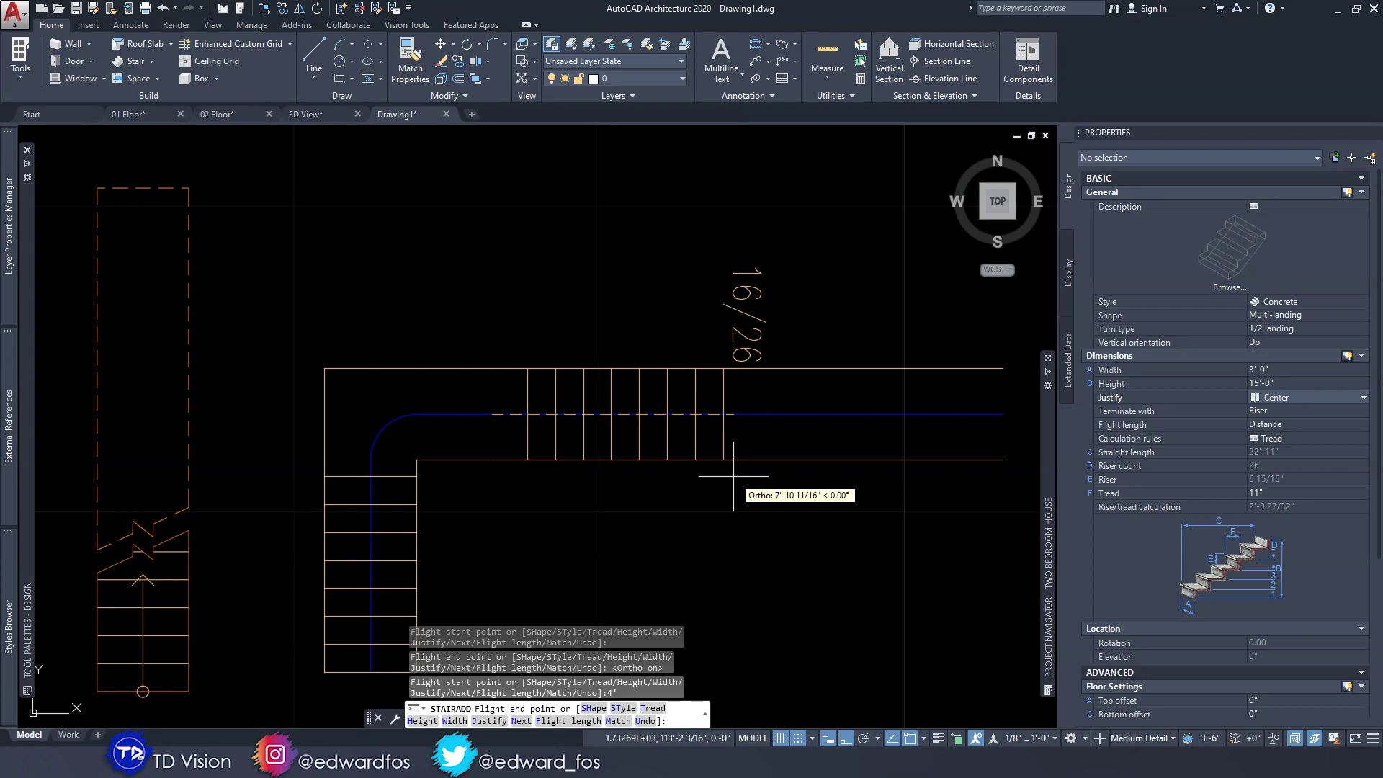
pyautogui.click(745, 469)
# - Add a 4' straight landing after the second flight and finish the stair with a final flight continuing right
pyautogui.moveTo(873, 426); pyautogui.dragTo(728, 423, button='middle')
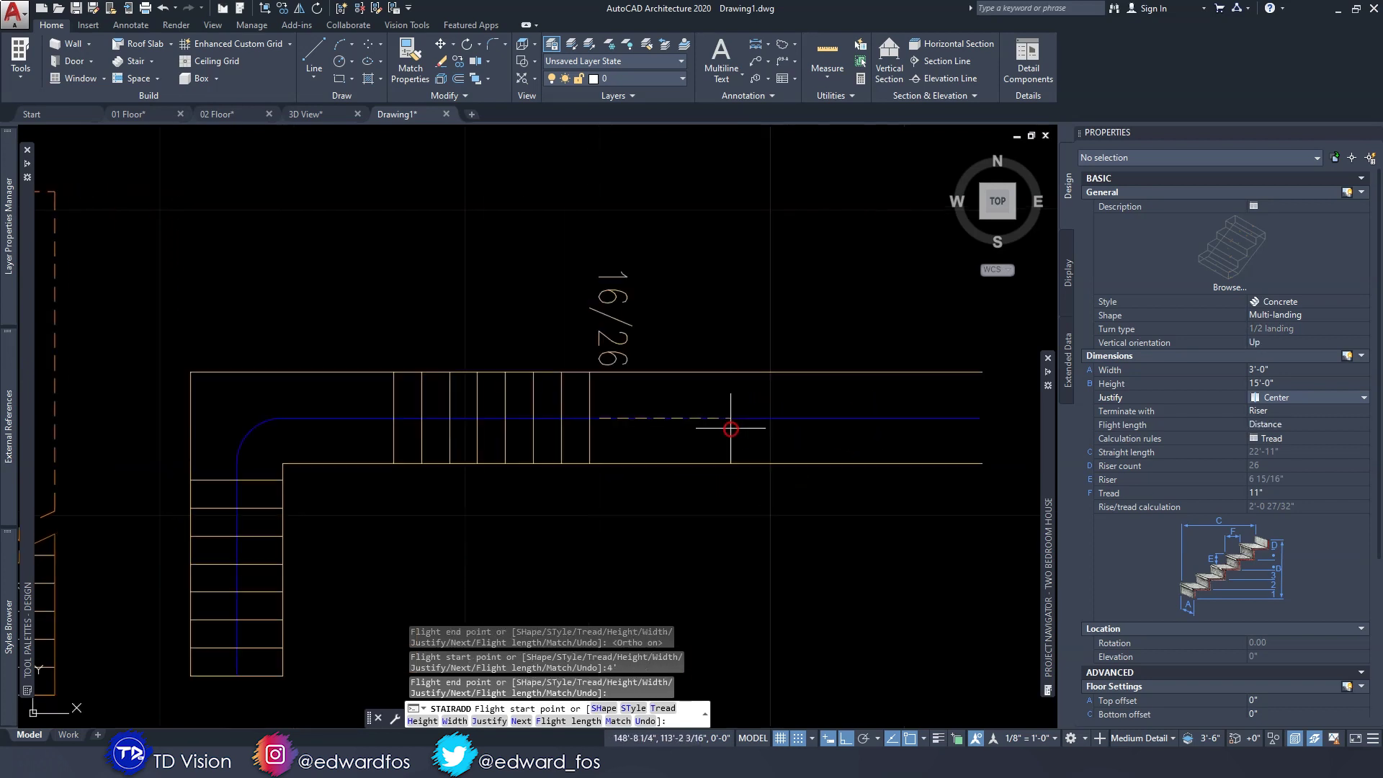
pyautogui.write("4'")
pyautogui.press('Return')
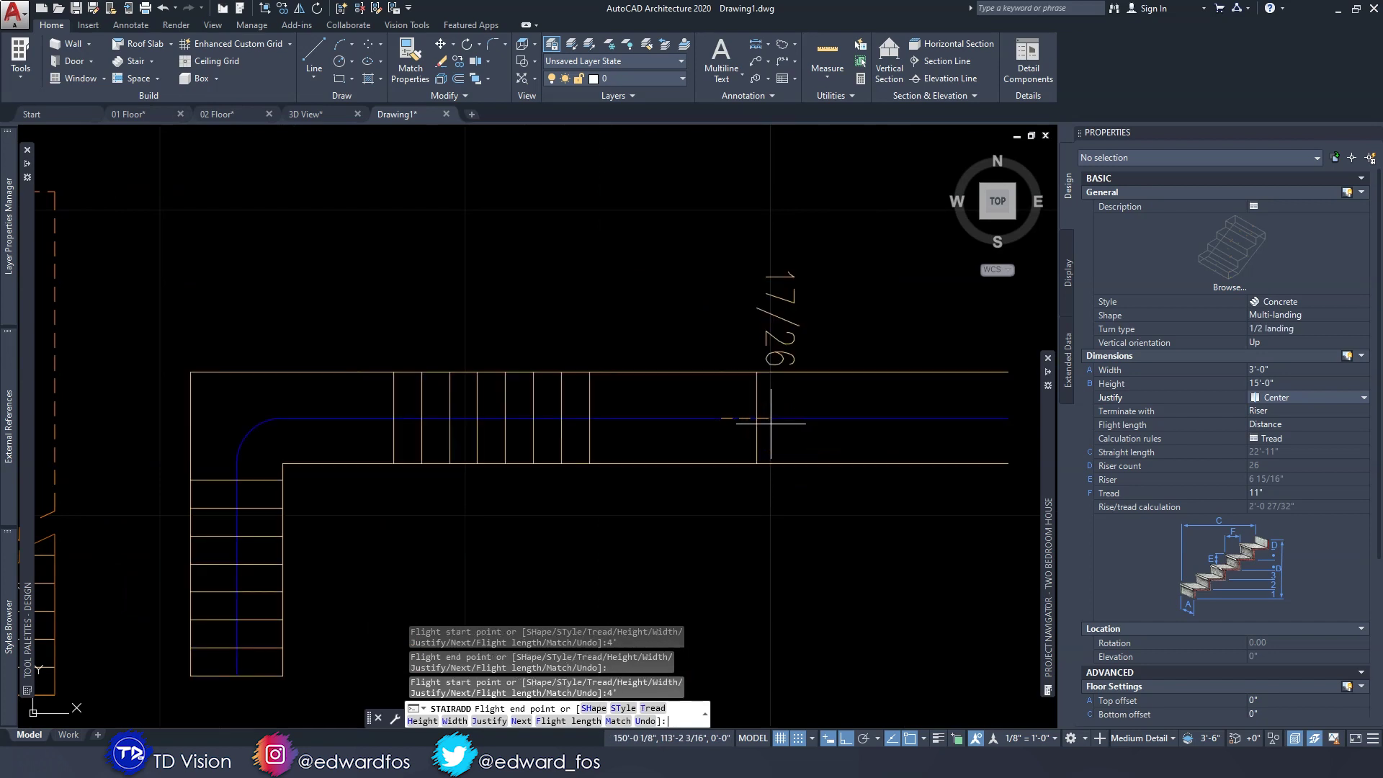
pyautogui.moveTo(948, 432); pyautogui.dragTo(809, 447, button='middle')
pyautogui.press('Escape')
pyautogui.press('Escape')
pyautogui.scroll(-5, 494, 410)
pyautogui.scroll(2, 427, 430)
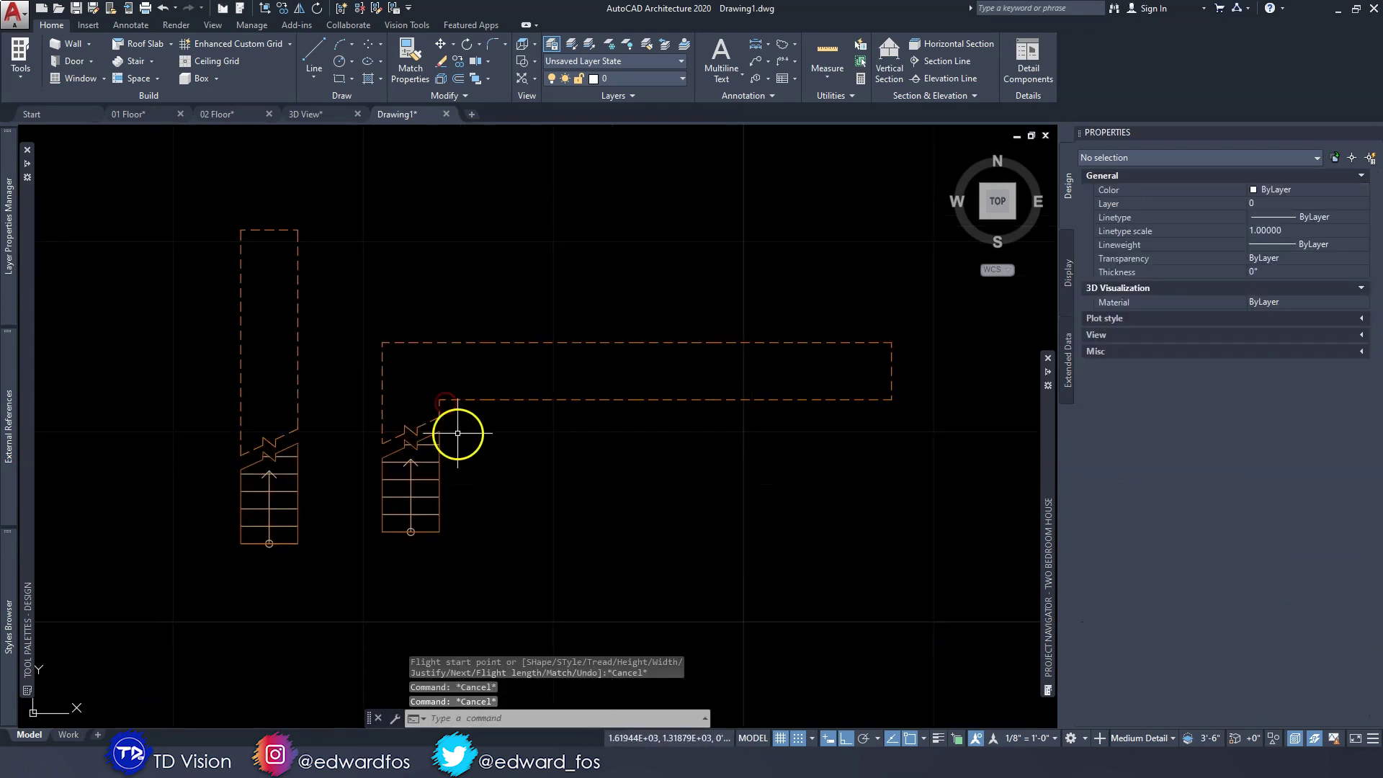
# - Examine the multi-landing stair's flights and landings in a 3D view and return to the top view
pyautogui.click(646, 400)
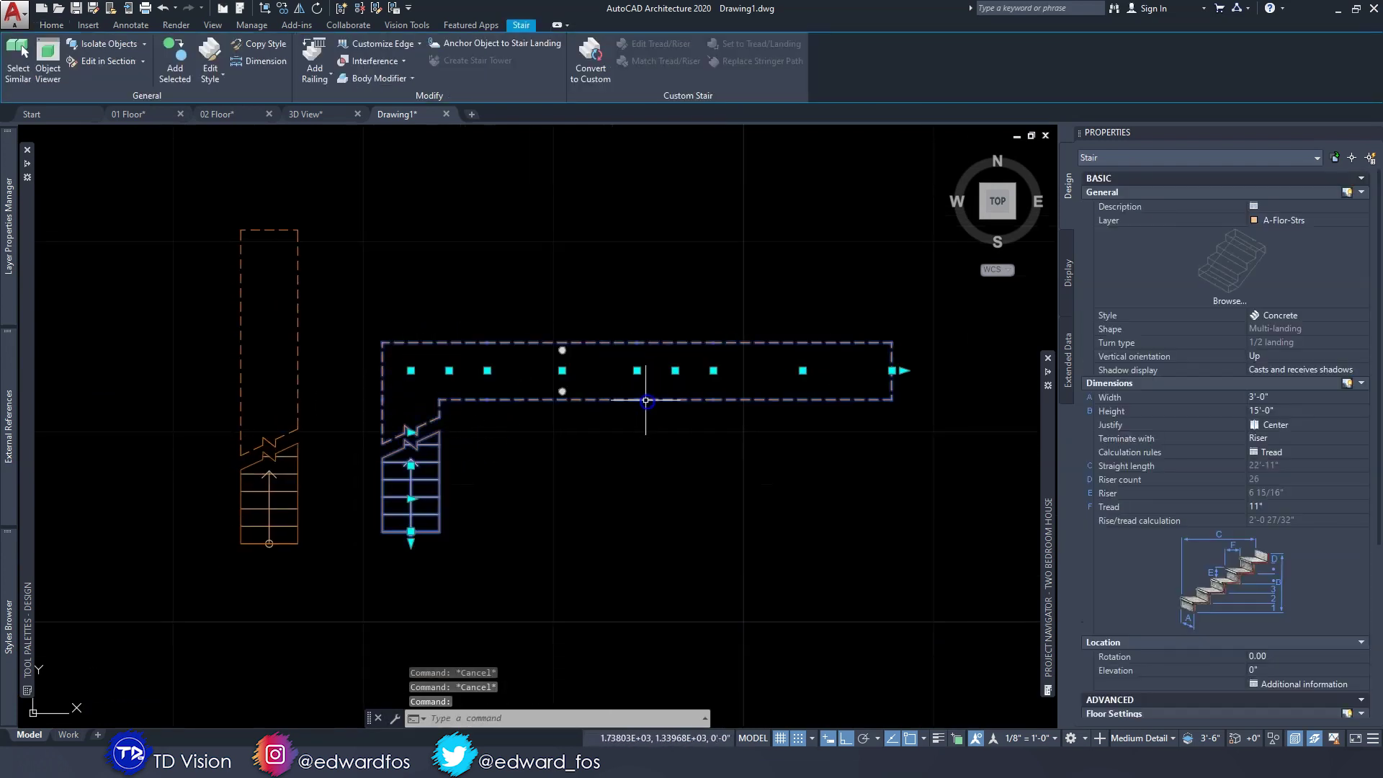
pyautogui.press('Escape')
pyautogui.keyDown('shift'); pyautogui.moveTo(550, 399); pyautogui.dragTo(537, 477, button='middle'); pyautogui.keyUp('shift')
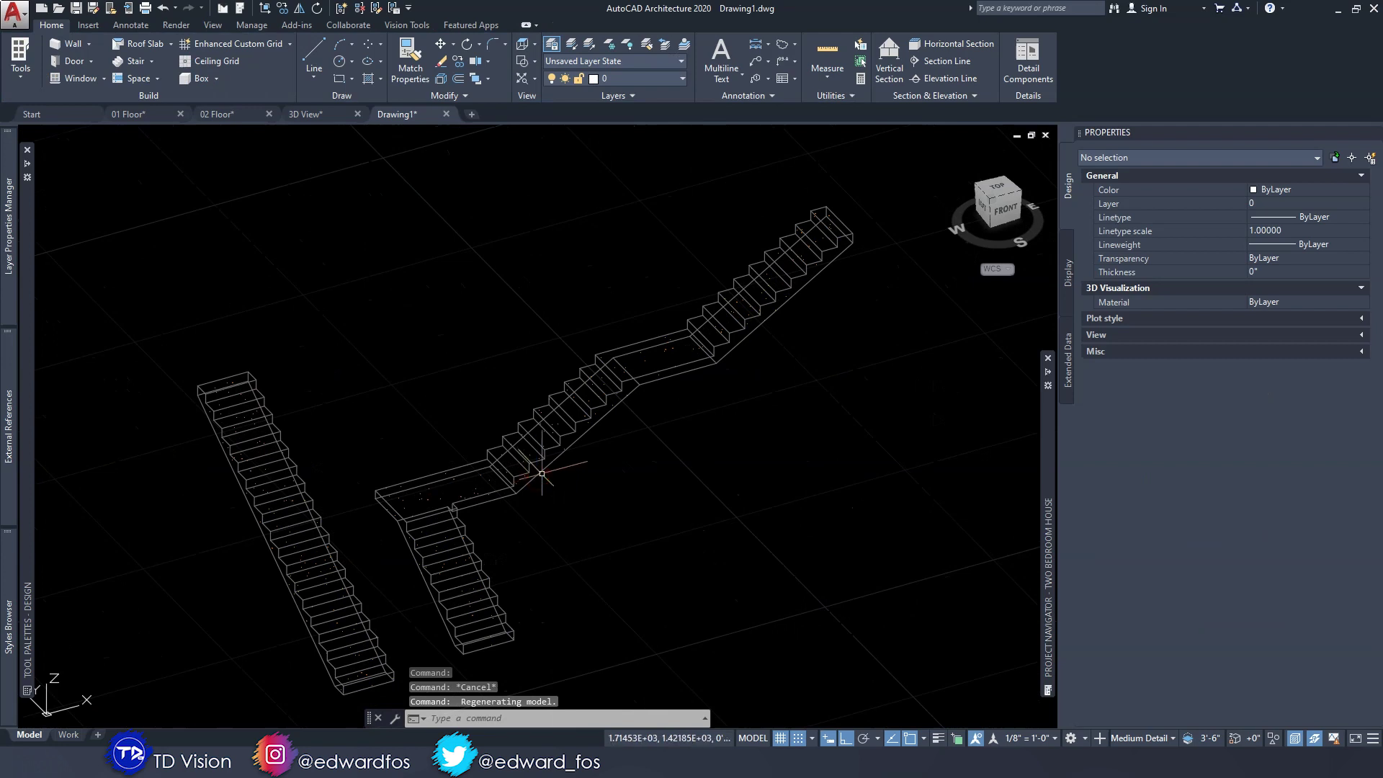
pyautogui.moveTo(487, 562)
pyautogui.keyDown('shift'); pyautogui.mouseDown(button='middle')
pyautogui.moveTo(519, 488)
pyautogui.moveTo(494, 577)
pyautogui.mouseUp(button='middle'); pyautogui.keyUp('shift')
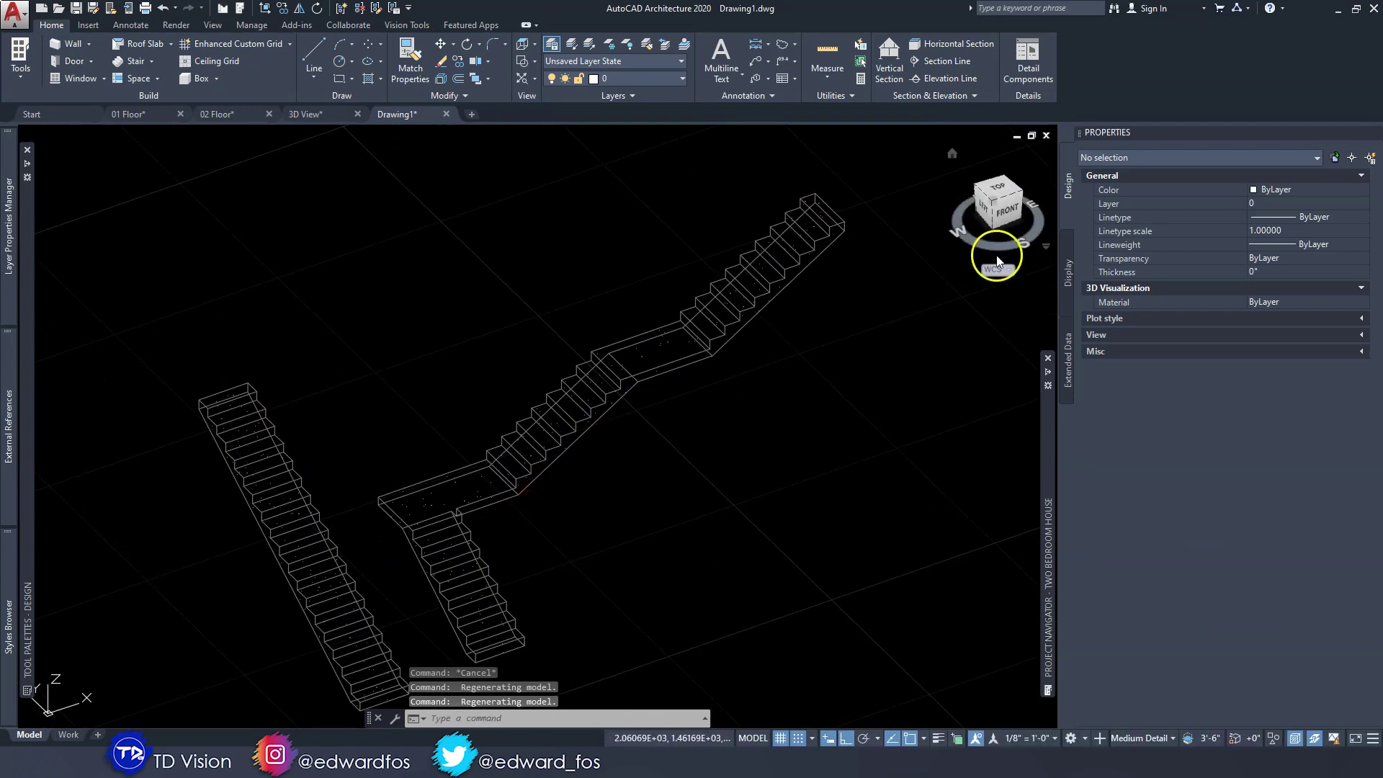
pyautogui.click(996, 192)
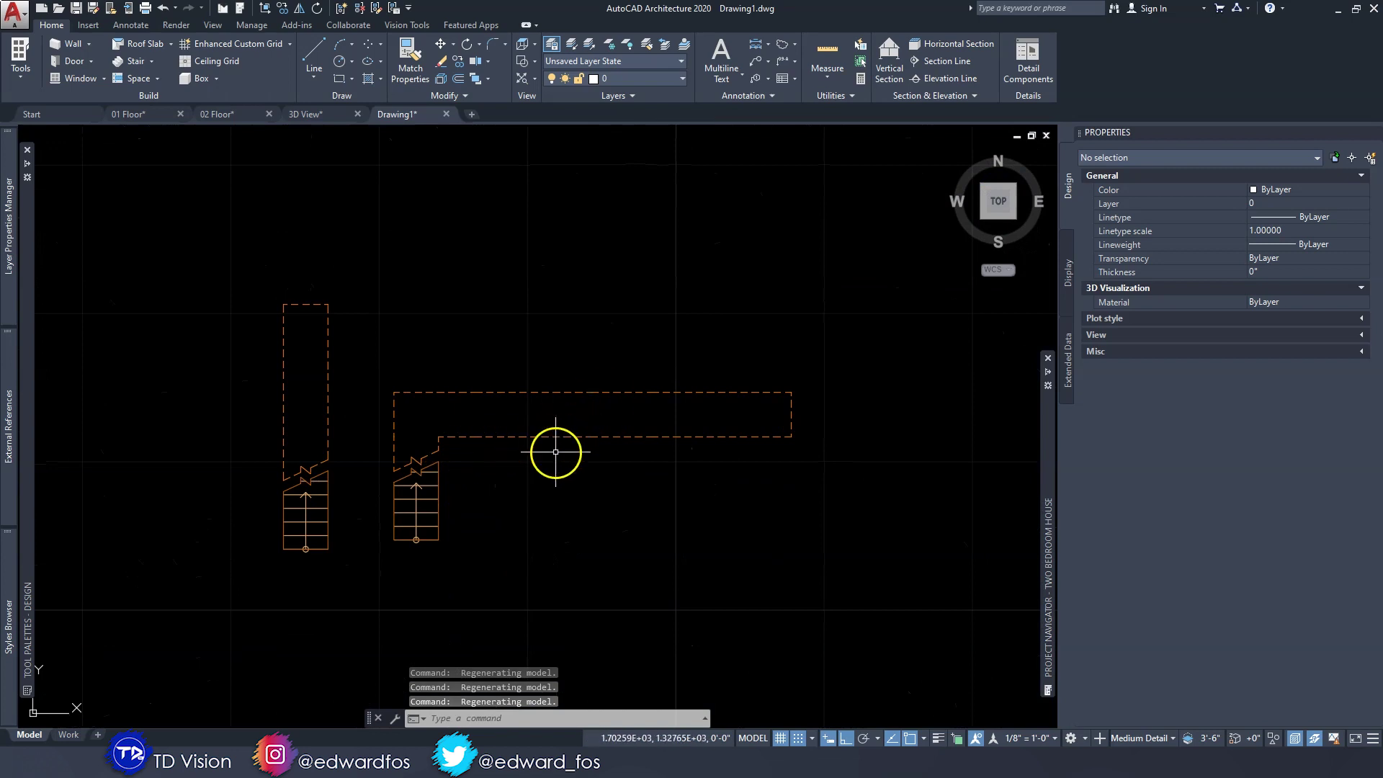
# - Set the global cut plane's cut height to 14'-0"
pyautogui.click(1210, 738)
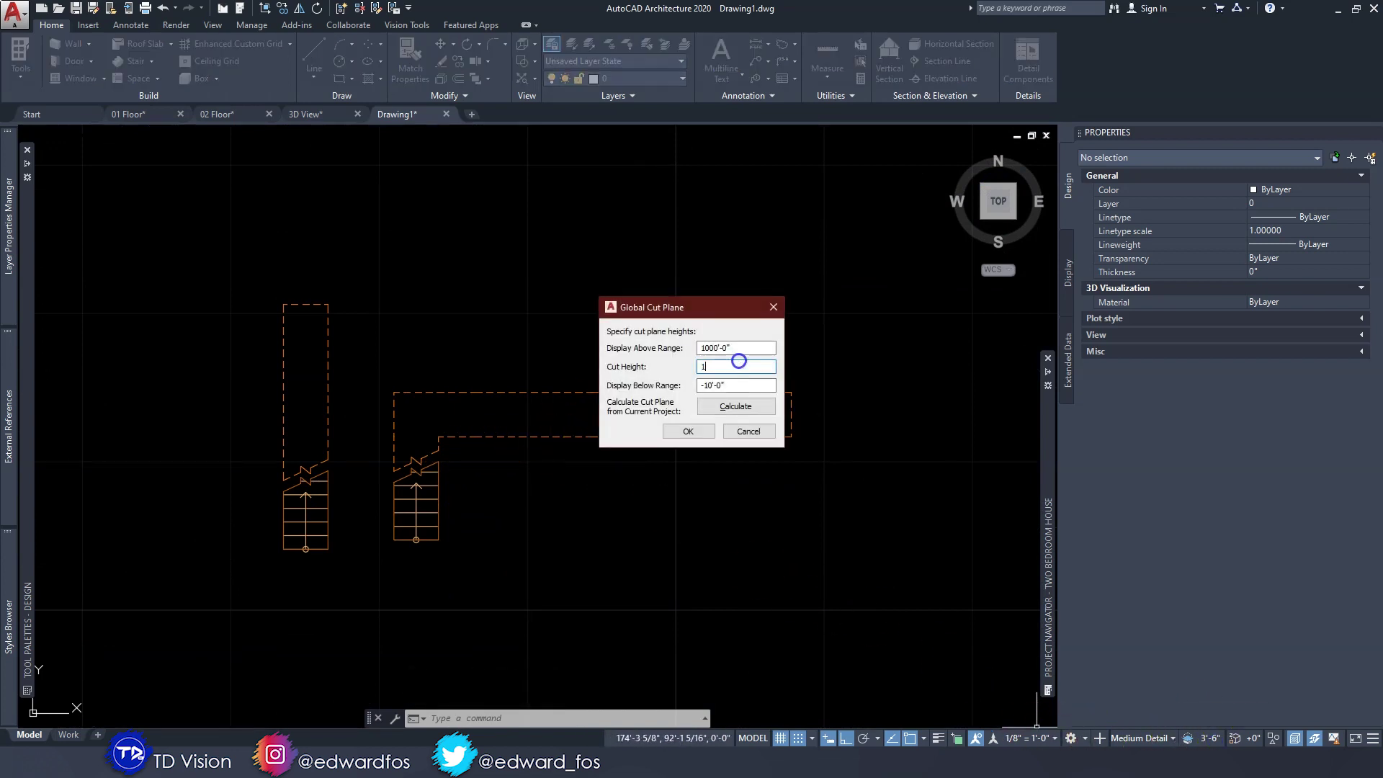
pyautogui.click(689, 431)
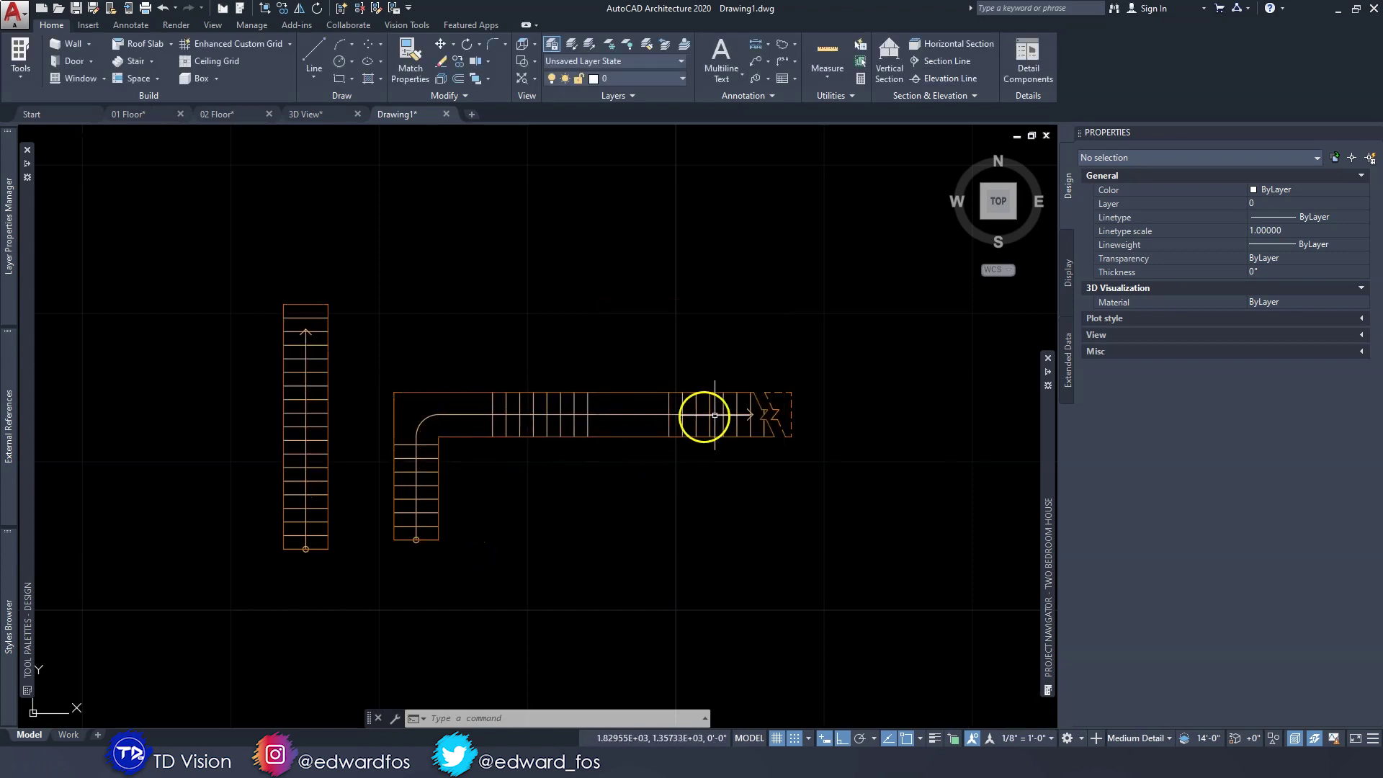
pyautogui.scroll(2, 630, 453)
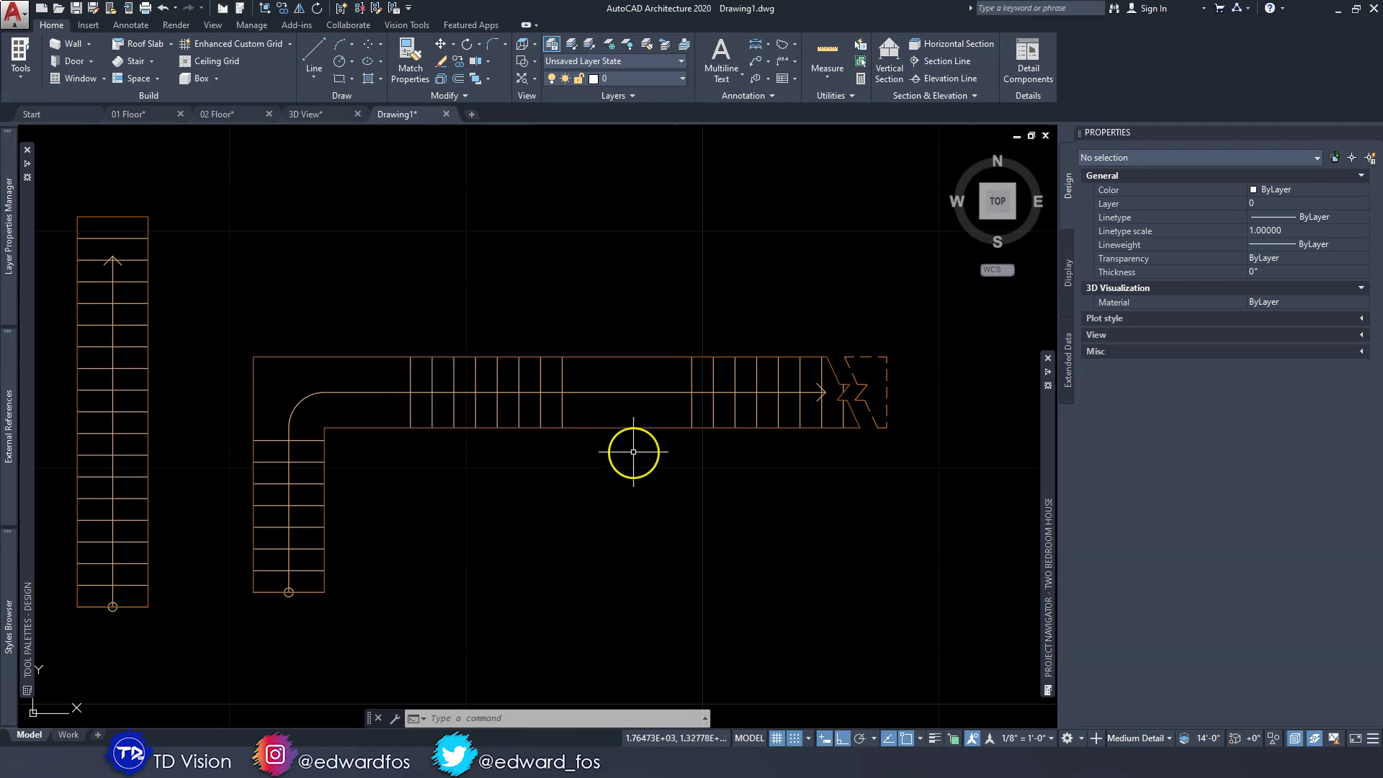
# - Try to stretch the multi-landing stair's corner landing upward using its grip
pyautogui.click(633, 451)
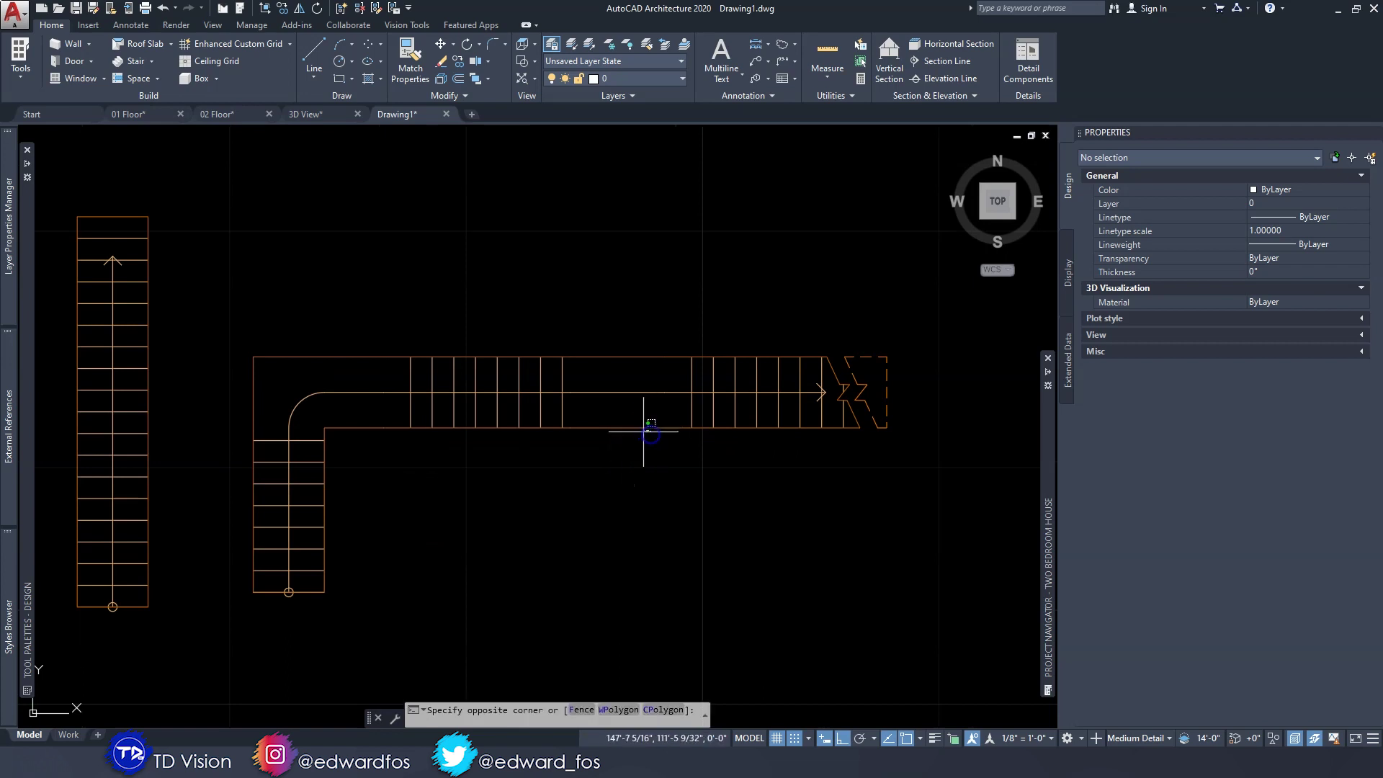
pyautogui.click(611, 405)
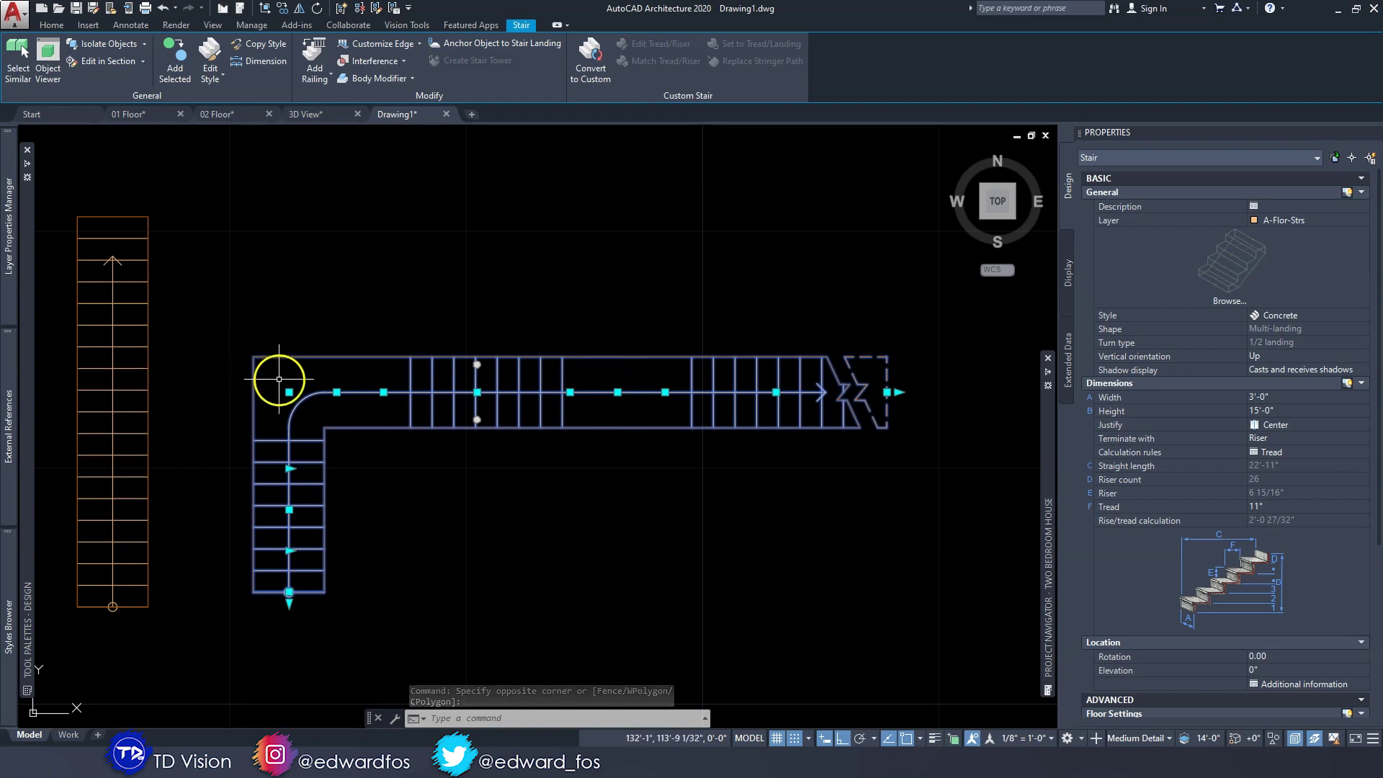
pyautogui.moveTo(280, 383); pyautogui.dragTo(332, 377, button='middle')
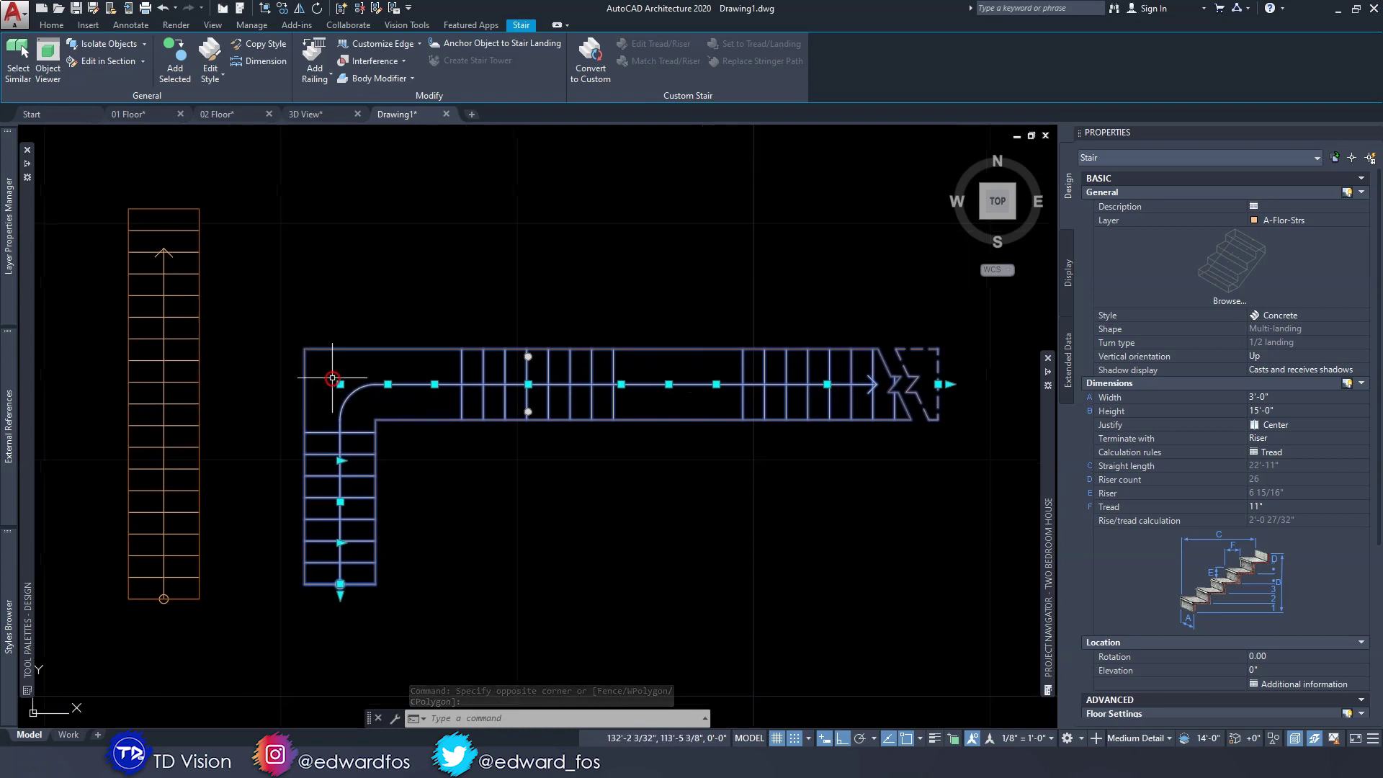
pyautogui.click(387, 384)
pyautogui.click(379, 331)
pyautogui.click(478, 330)
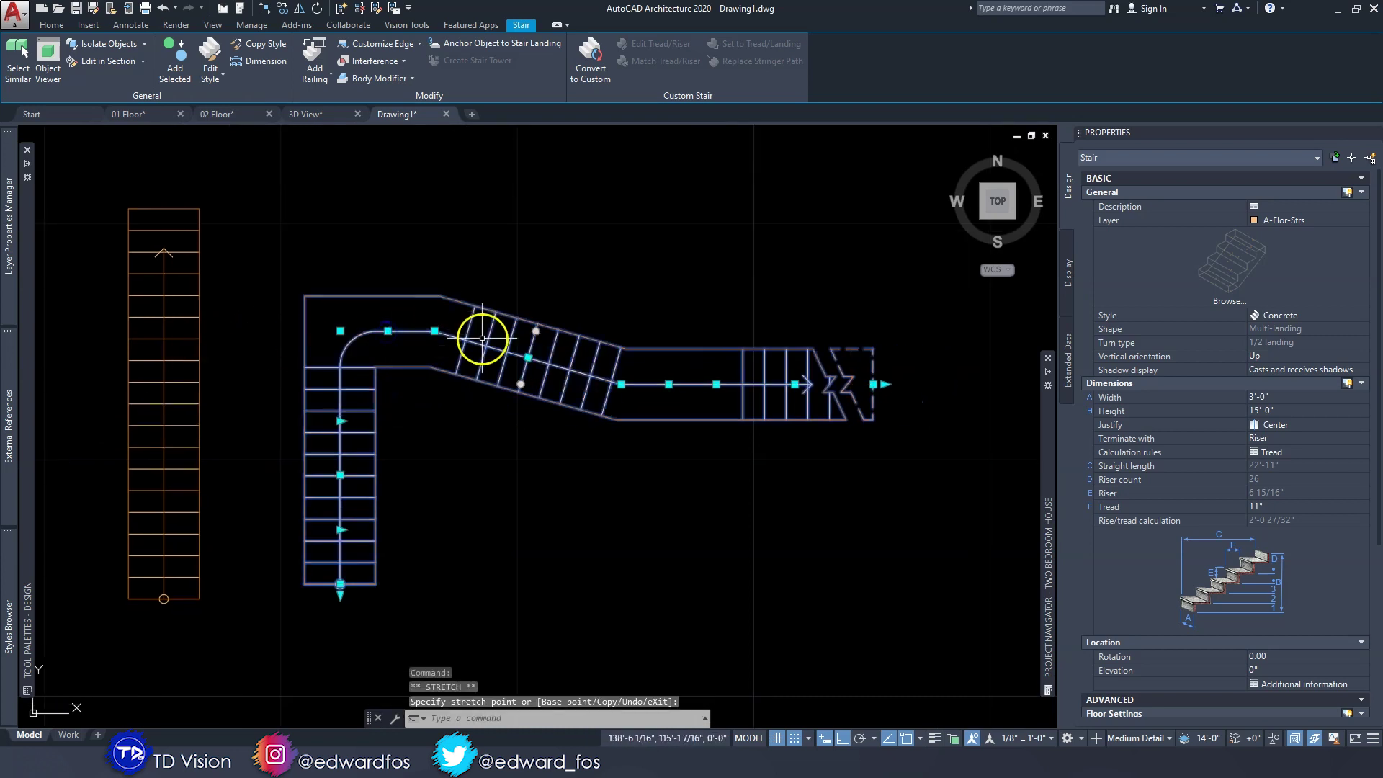
pyautogui.hotkey('ctrl', 'z')
# - Try to stretch the outer edge between the corner landing and the second flight upward, and undo it
pyautogui.click(514, 353)
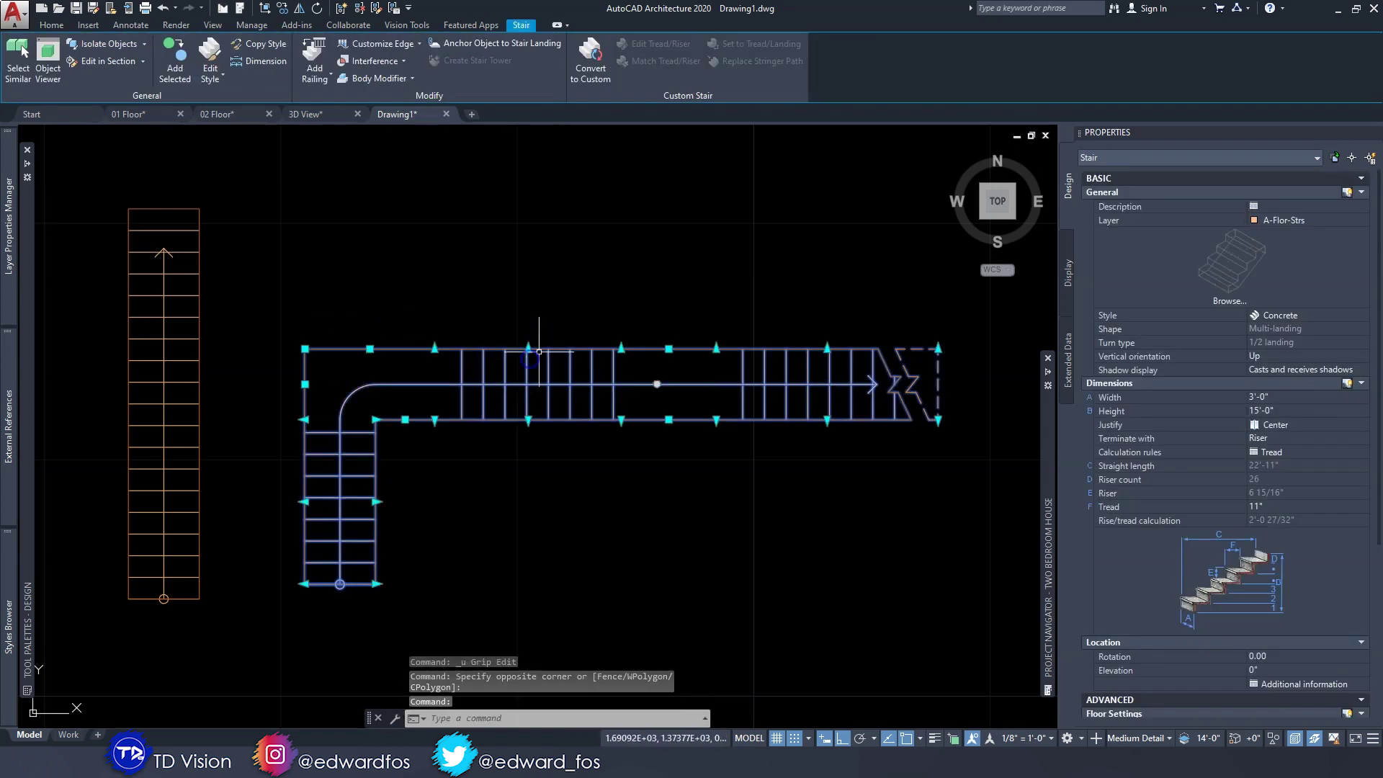
pyautogui.click(434, 349)
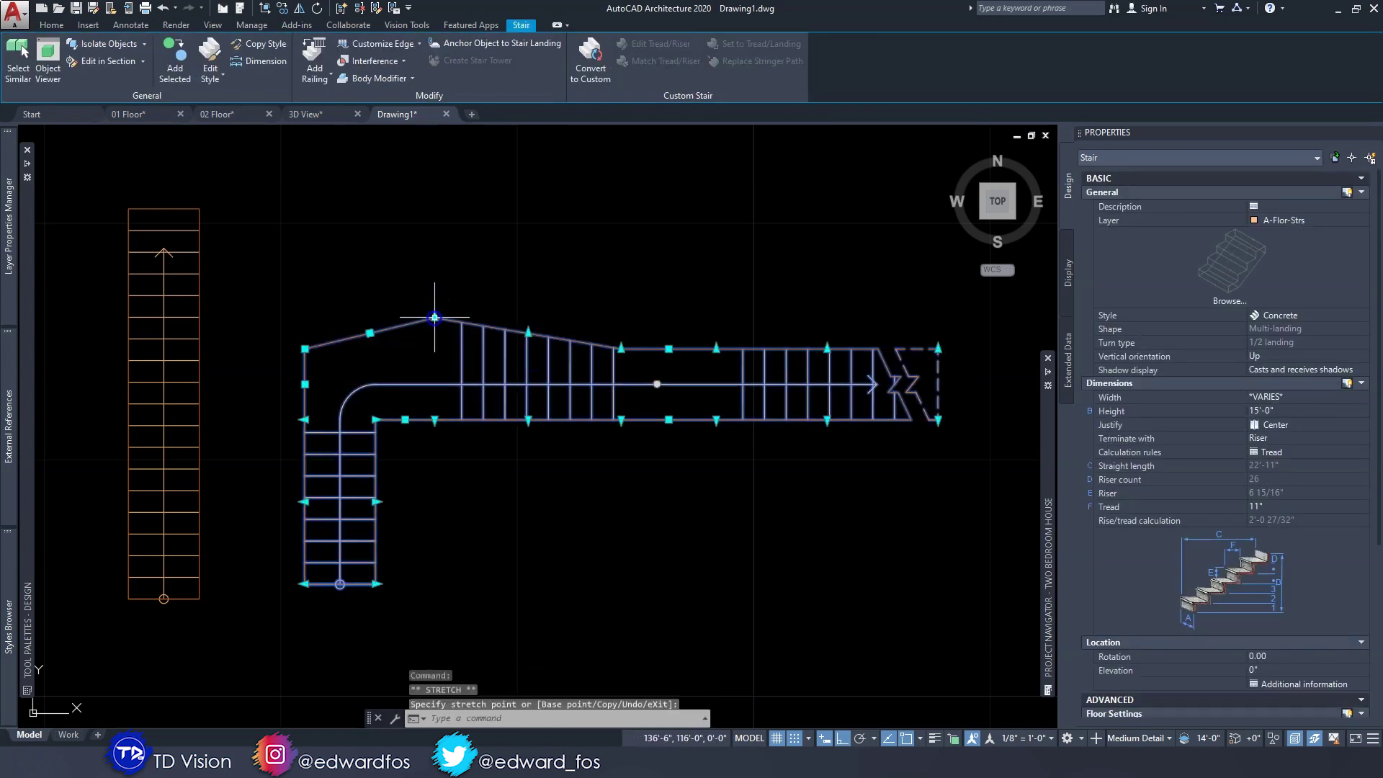
pyautogui.press('Escape')
pyautogui.press('Escape')
pyautogui.hotkey('ctrl', 'z')
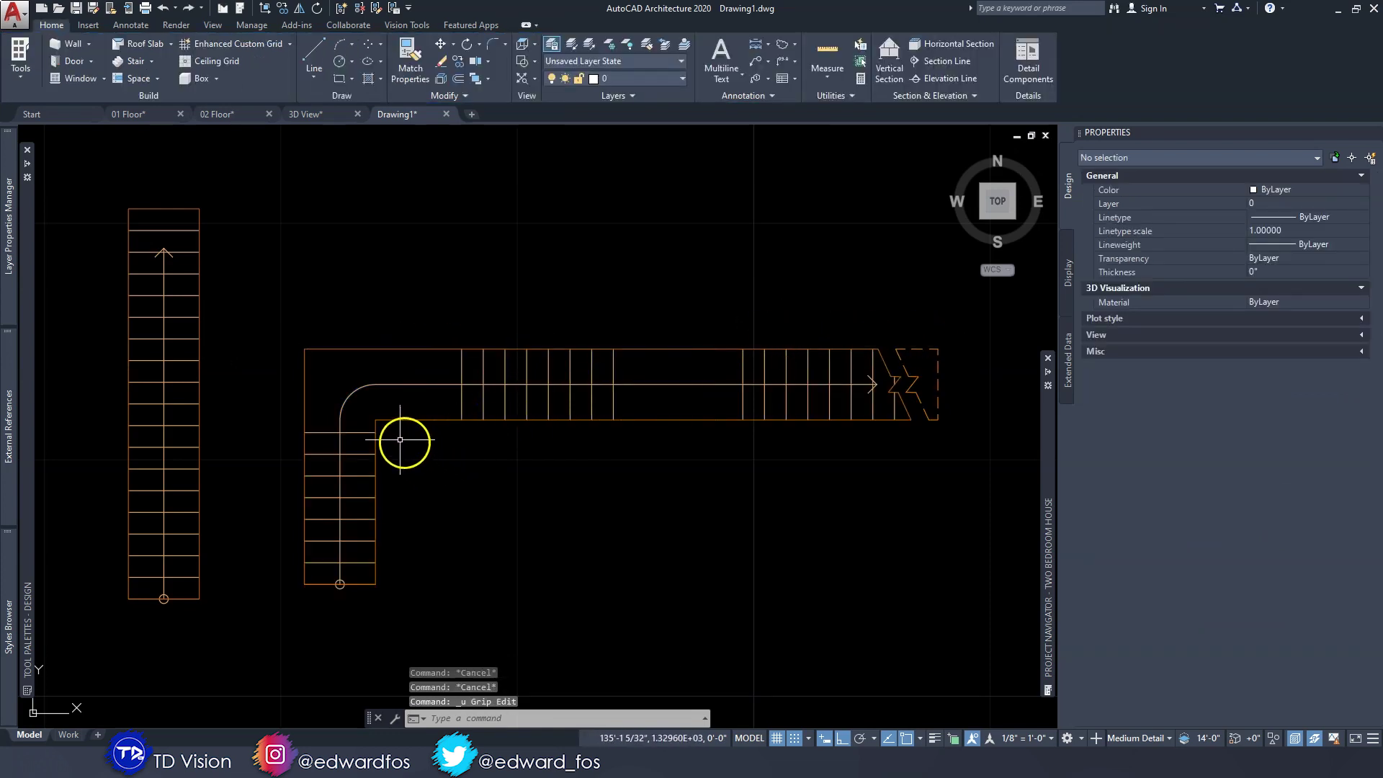
# - Swing the multi-landing stair's last flight around its landing so it runs downward, forming a second corner landing
pyautogui.scroll(-2, 632, 426)
pyautogui.scroll(1, 564, 429)
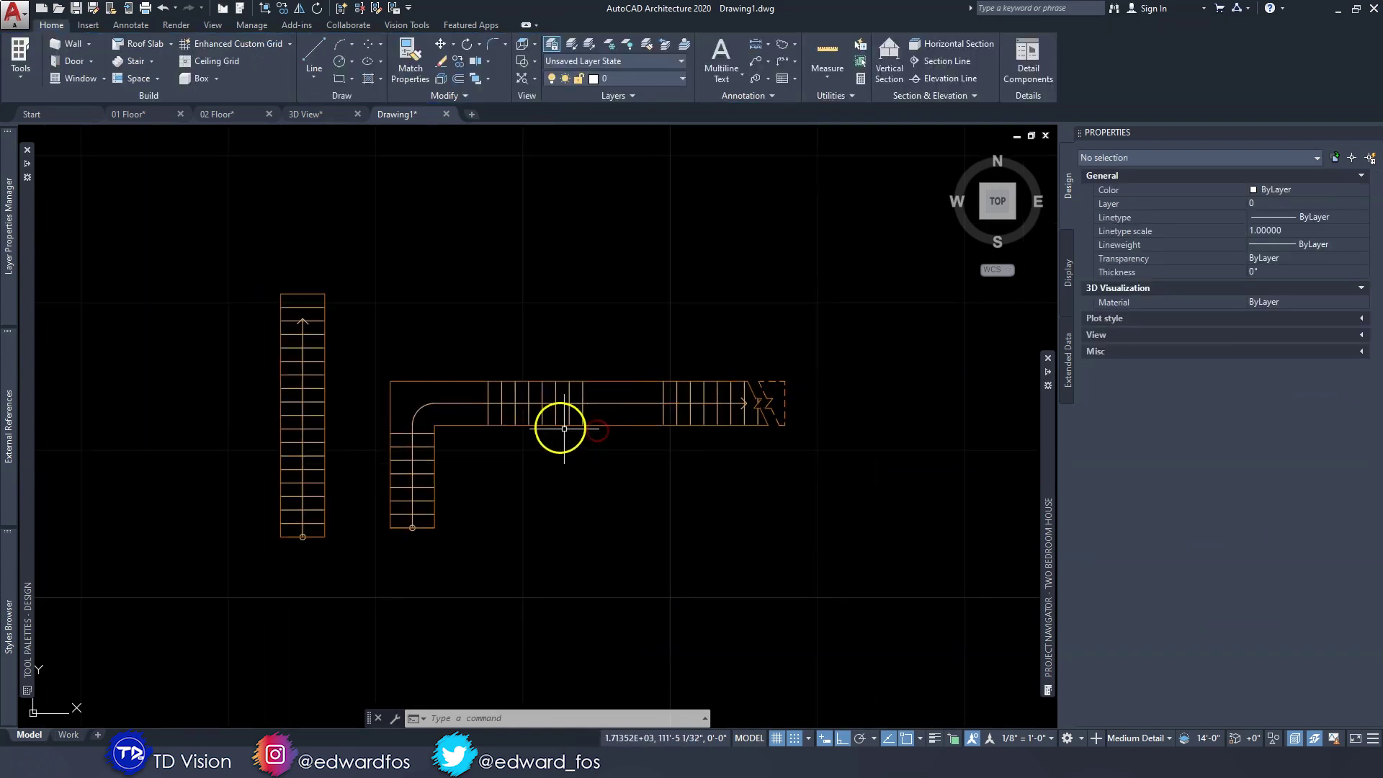
pyautogui.click(586, 407)
pyautogui.click(716, 403)
pyautogui.press('Escape')
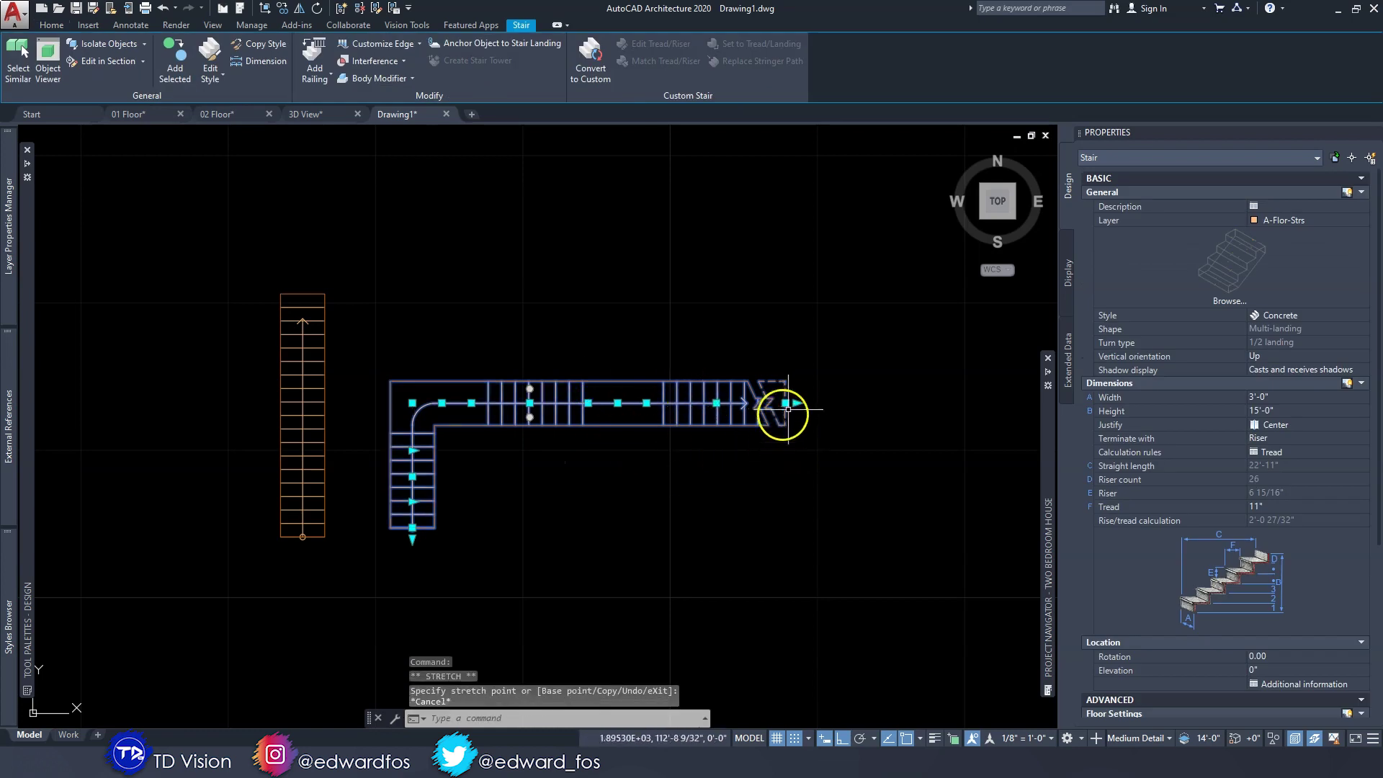
pyautogui.click(786, 404)
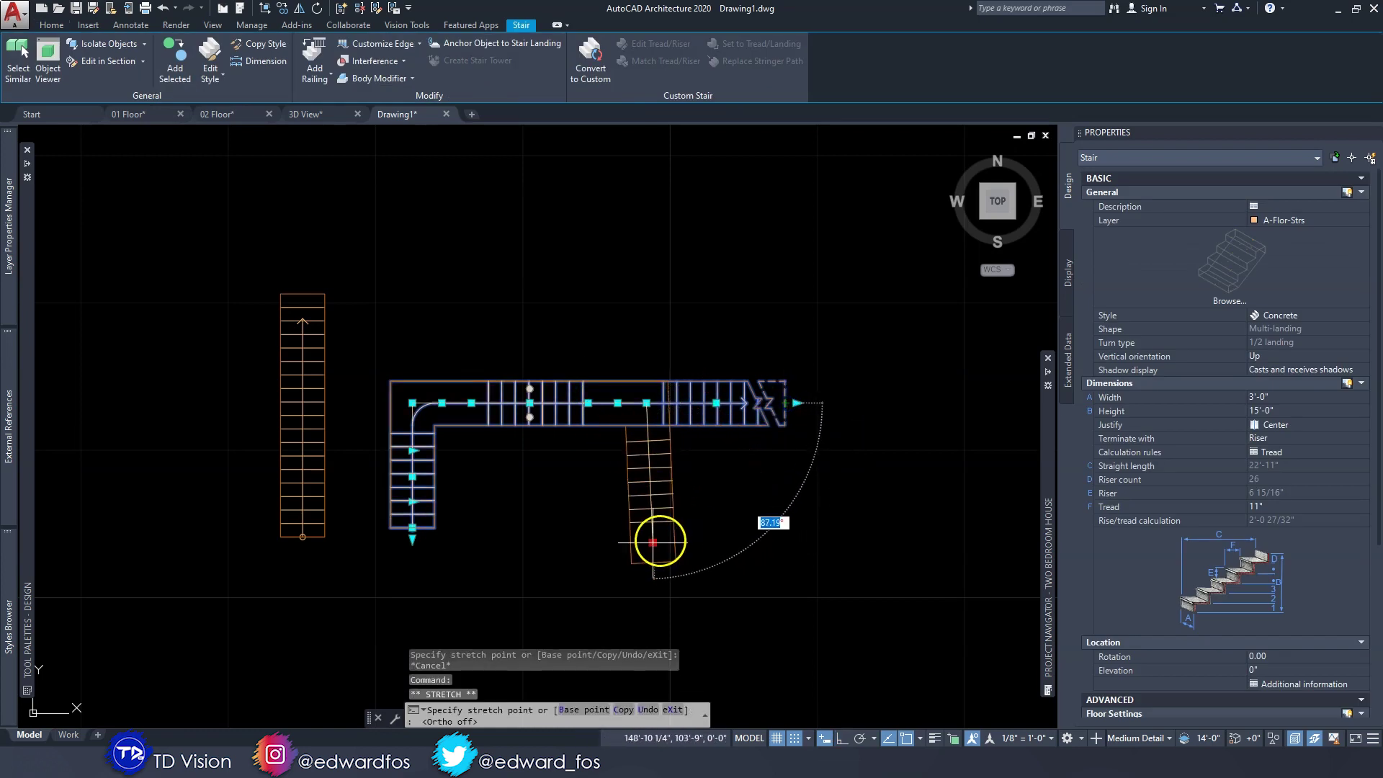
pyautogui.press('F8')
pyautogui.press('F8')
pyautogui.press('F8')
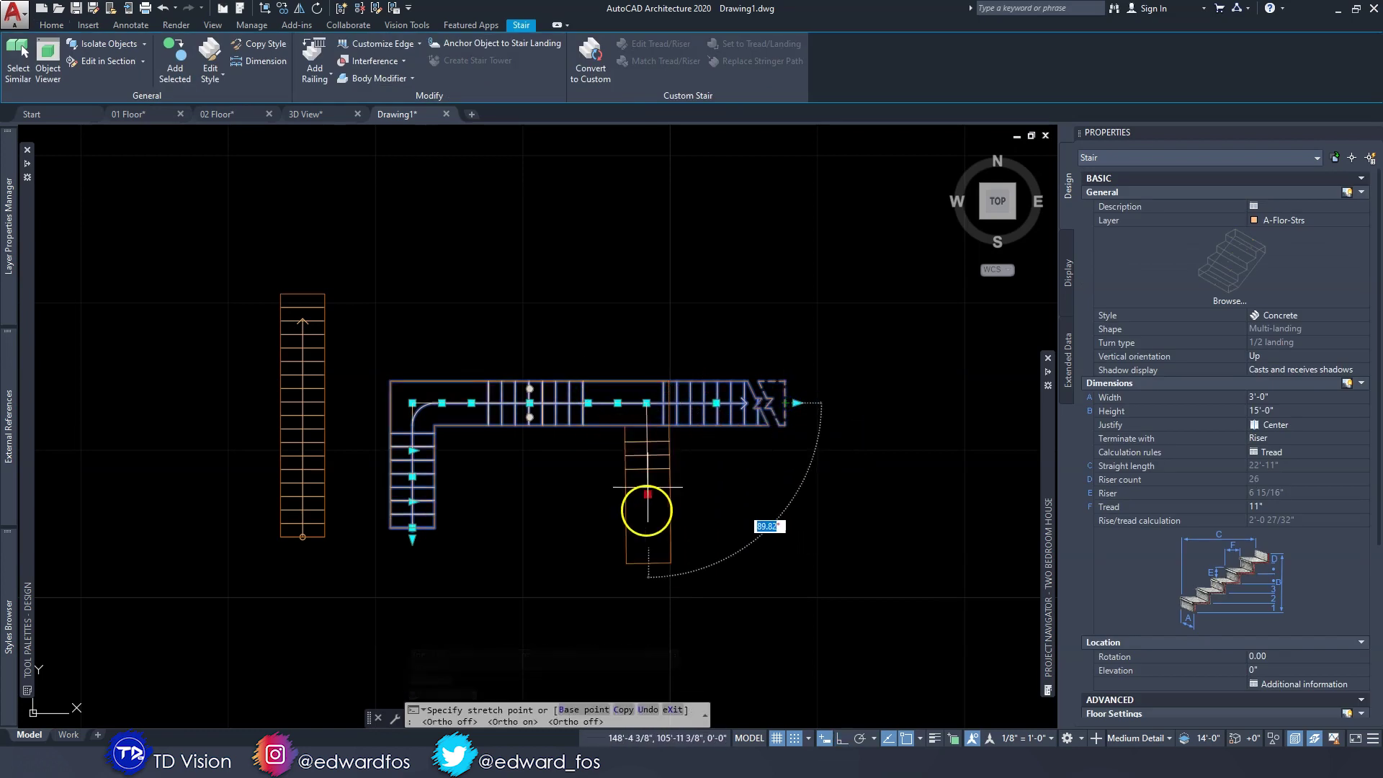
pyautogui.click(630, 551)
pyautogui.press('Escape')
pyautogui.scroll(2, 627, 555)
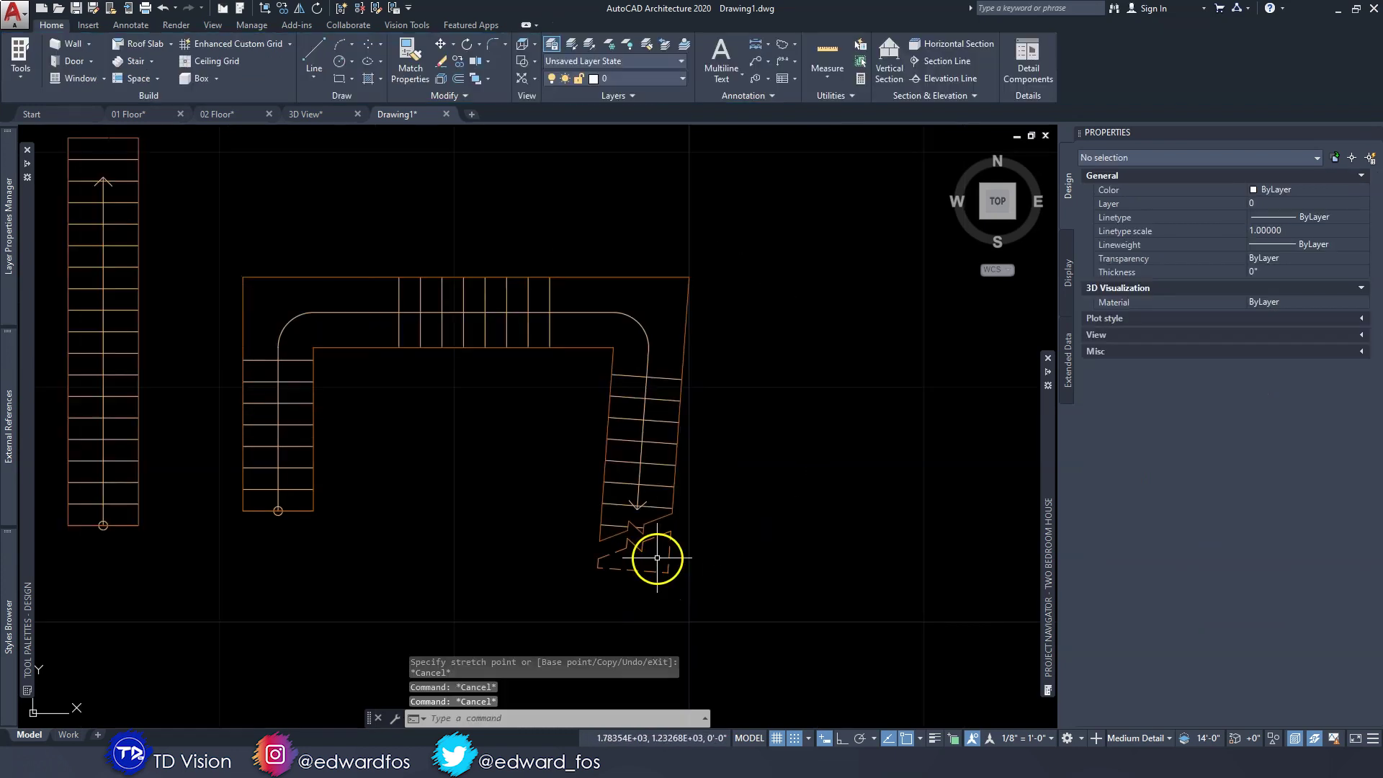
# - Straighten the last flight so it runs vertically downward, parallel to the first flight
pyautogui.write('l')
pyautogui.press('Return')
pyautogui.press('Escape')
pyautogui.click(632, 312)
pyautogui.click(632, 312)
pyautogui.click(645, 317)
pyautogui.press('Escape')
pyautogui.scroll(-2, 613, 376)
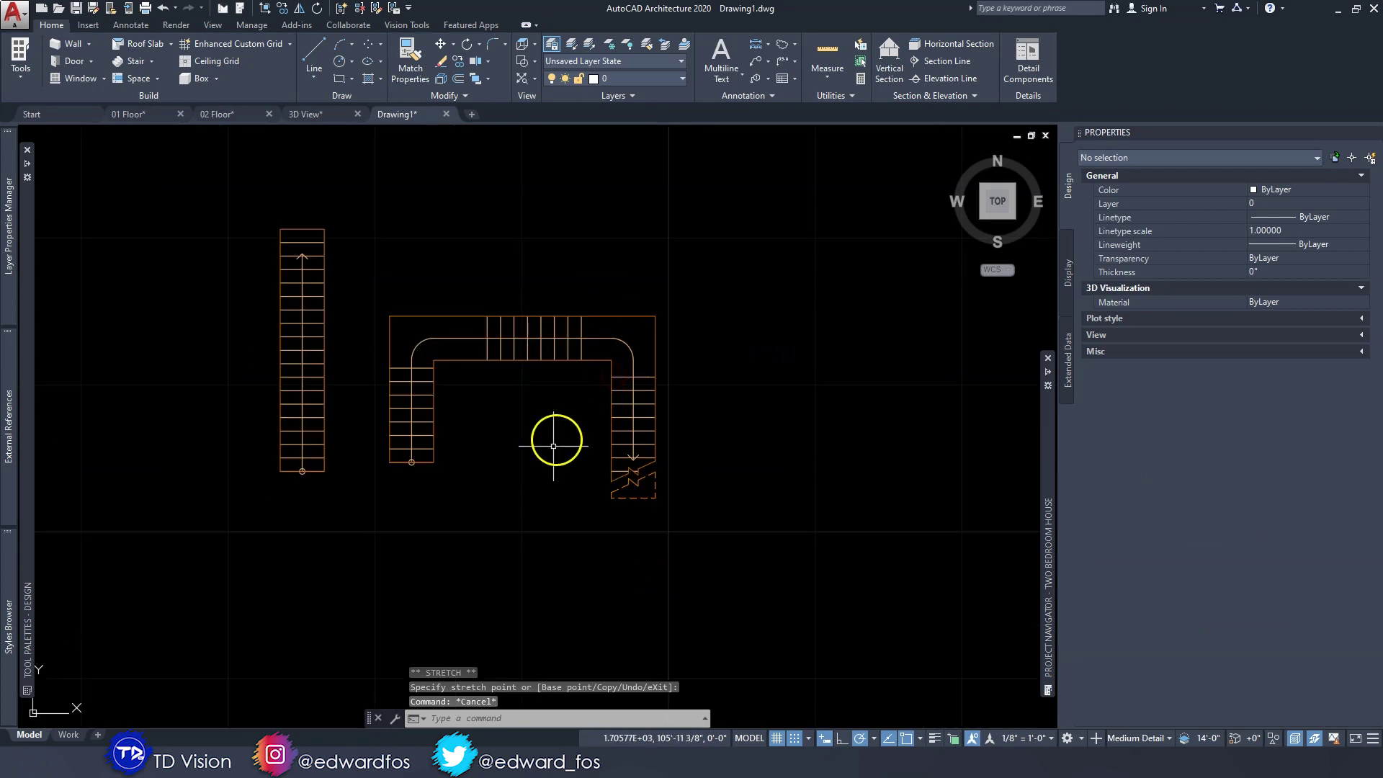
# - Examine the reshaped multi-landing stair in a 3D view and return to the top view
pyautogui.click(639, 421)
pyautogui.press('Escape')
pyautogui.keyDown('shift'); pyautogui.moveTo(633, 464); pyautogui.dragTo(618, 369, button='middle'); pyautogui.keyUp('shift')
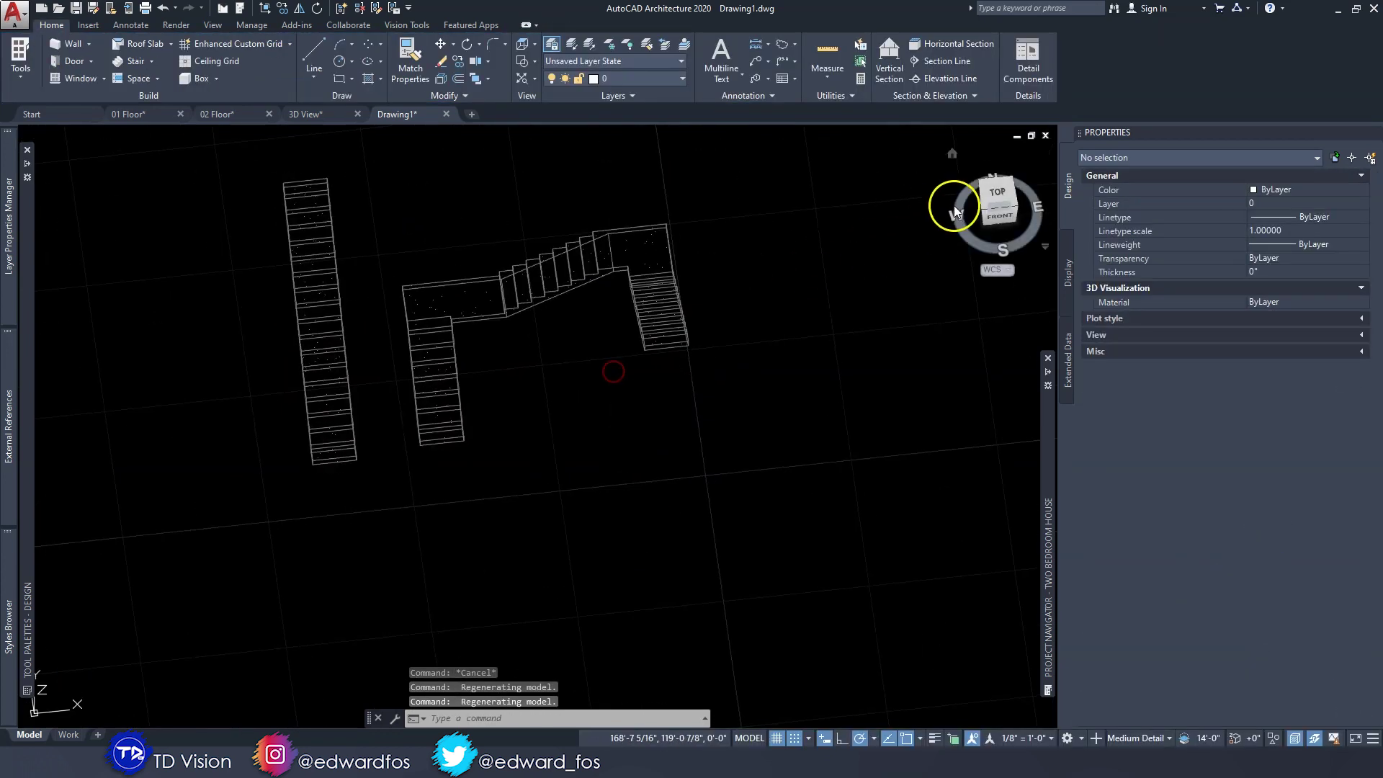
pyautogui.click(995, 196)
# - Lengthen the multi-landing stair's first flight downward by about two treads using its end grip
pyautogui.moveTo(649, 398); pyautogui.dragTo(482, 518)
pyautogui.moveTo(482, 519); pyautogui.dragTo(486, 484, button='middle')
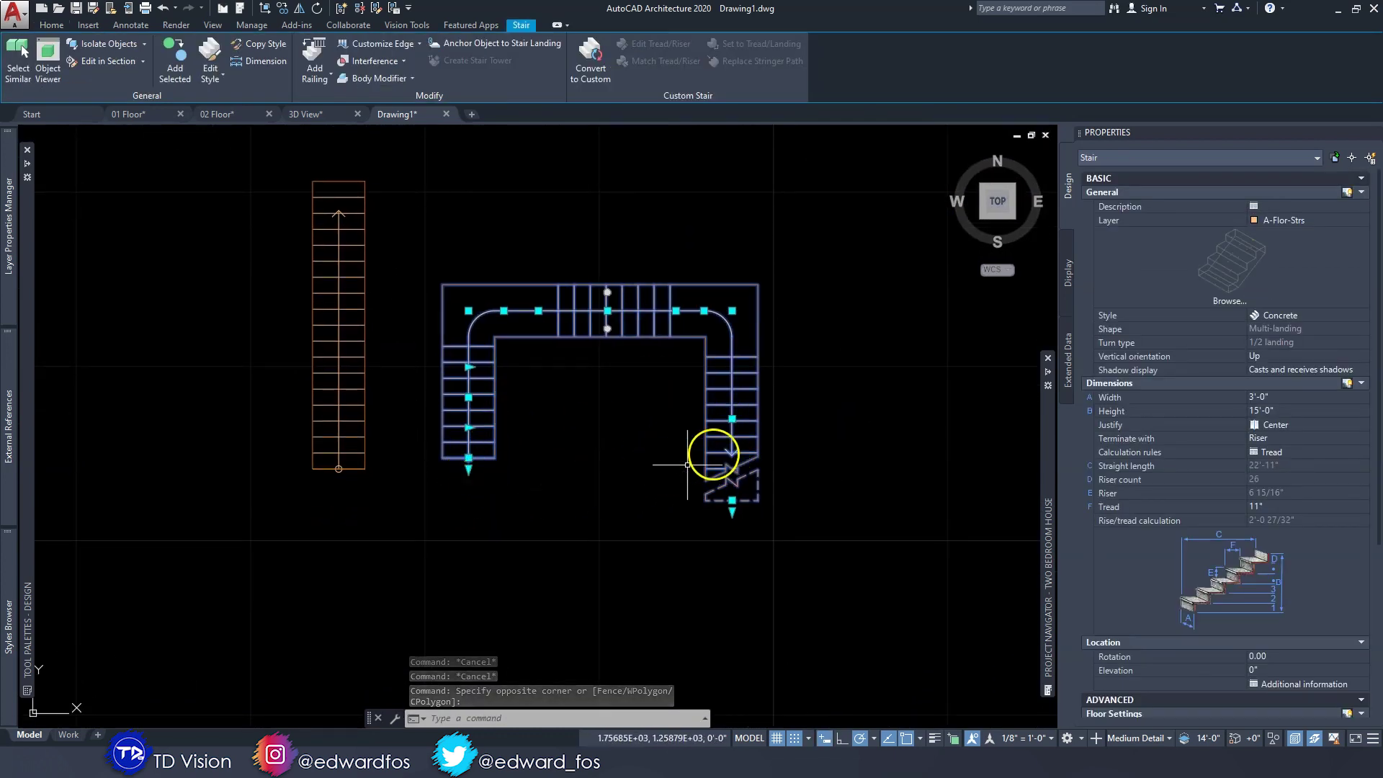
pyautogui.scroll(2, 468, 472)
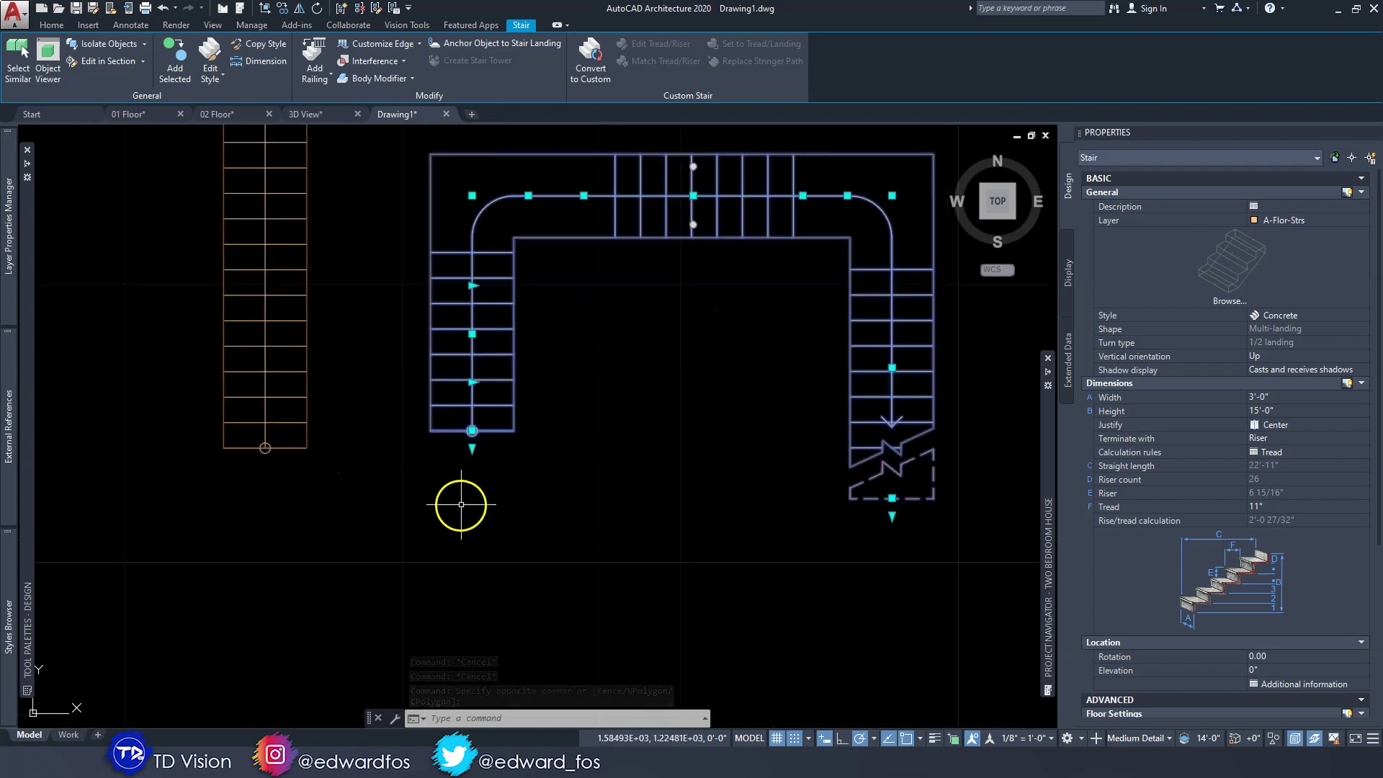
pyautogui.click(472, 448)
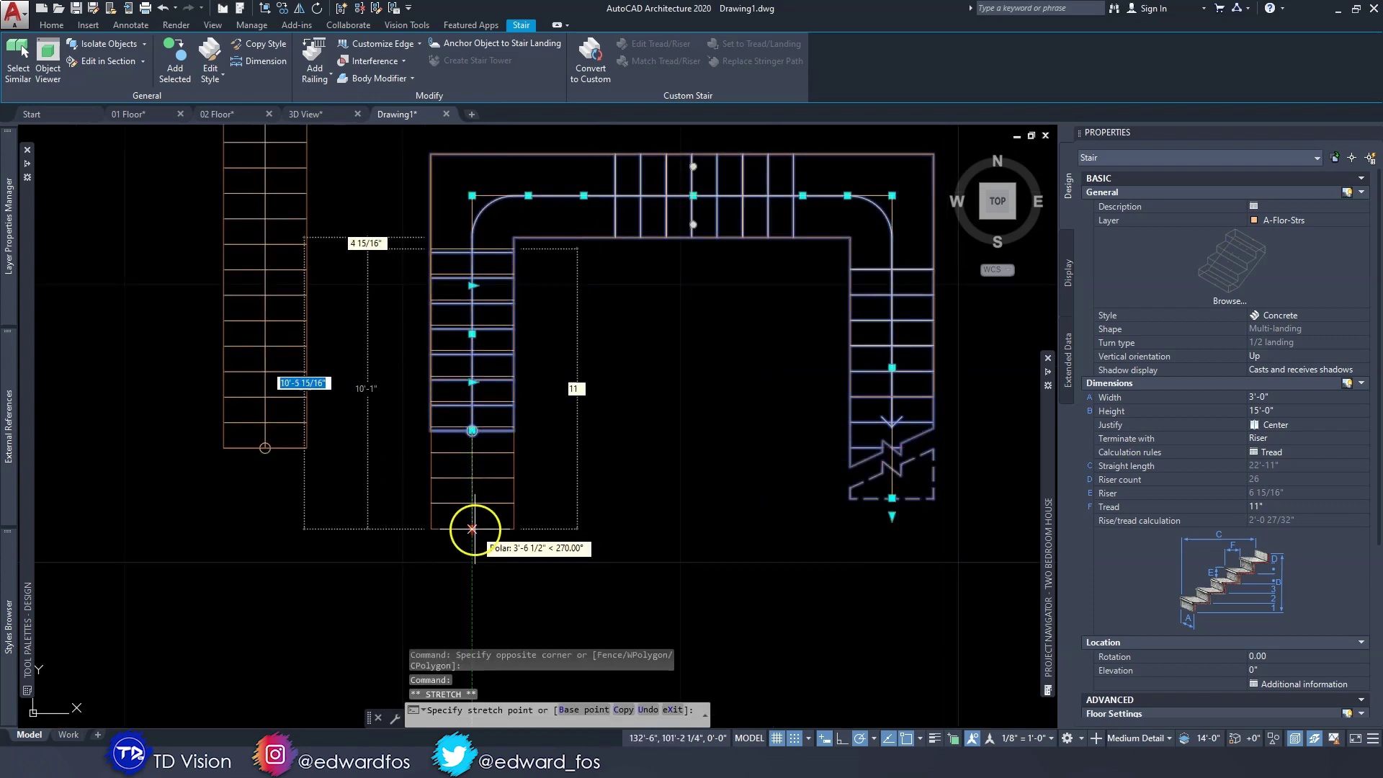
pyautogui.scroll(-2, 474, 516)
pyautogui.click(474, 583)
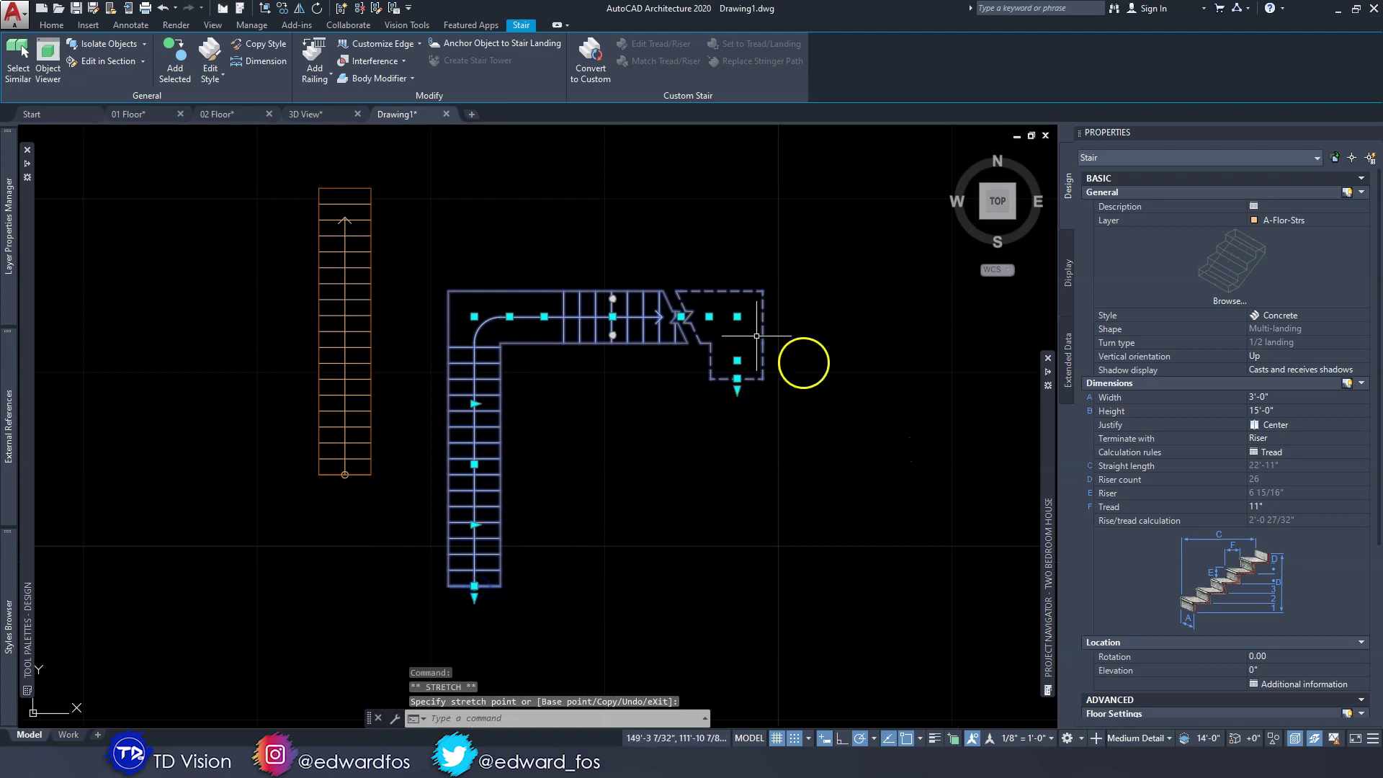
pyautogui.click(529, 505)
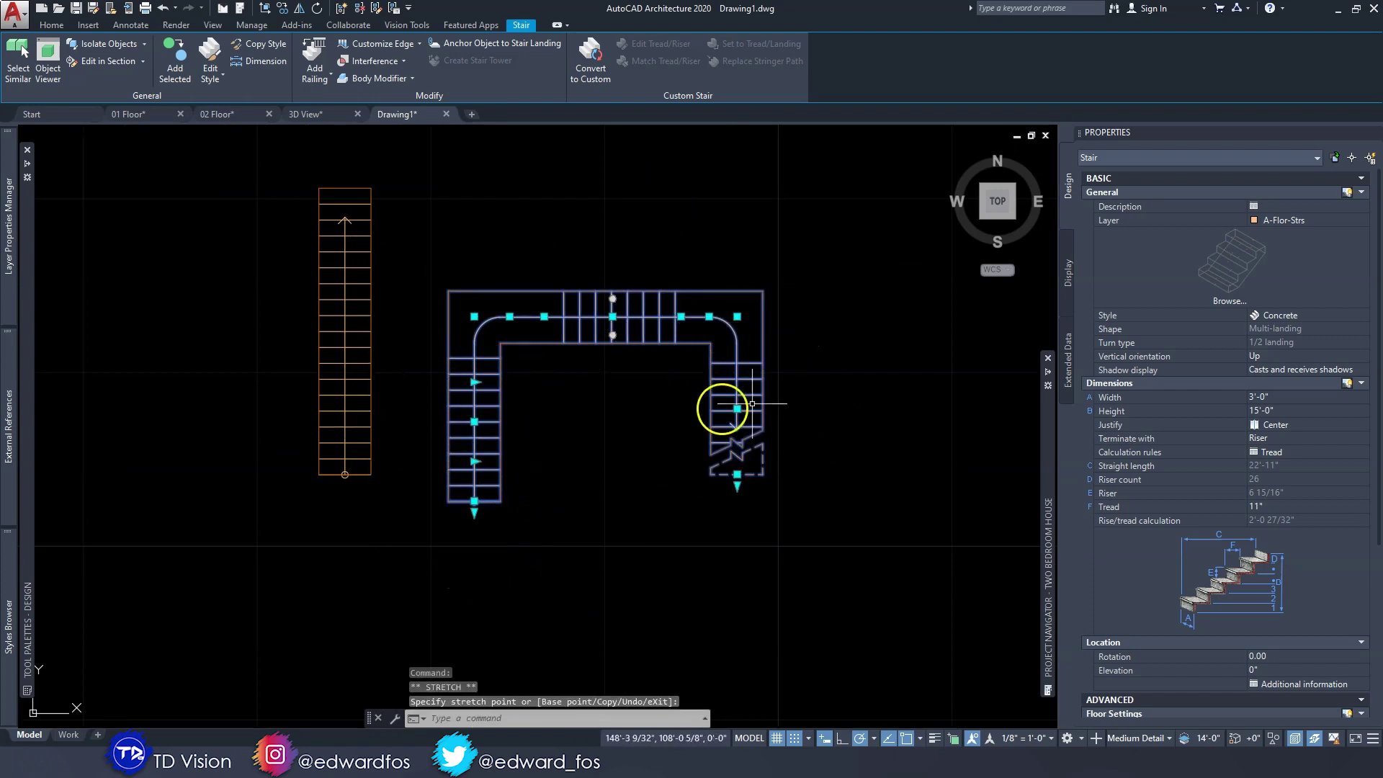
pyautogui.press('Escape')
pyautogui.press('Escape')
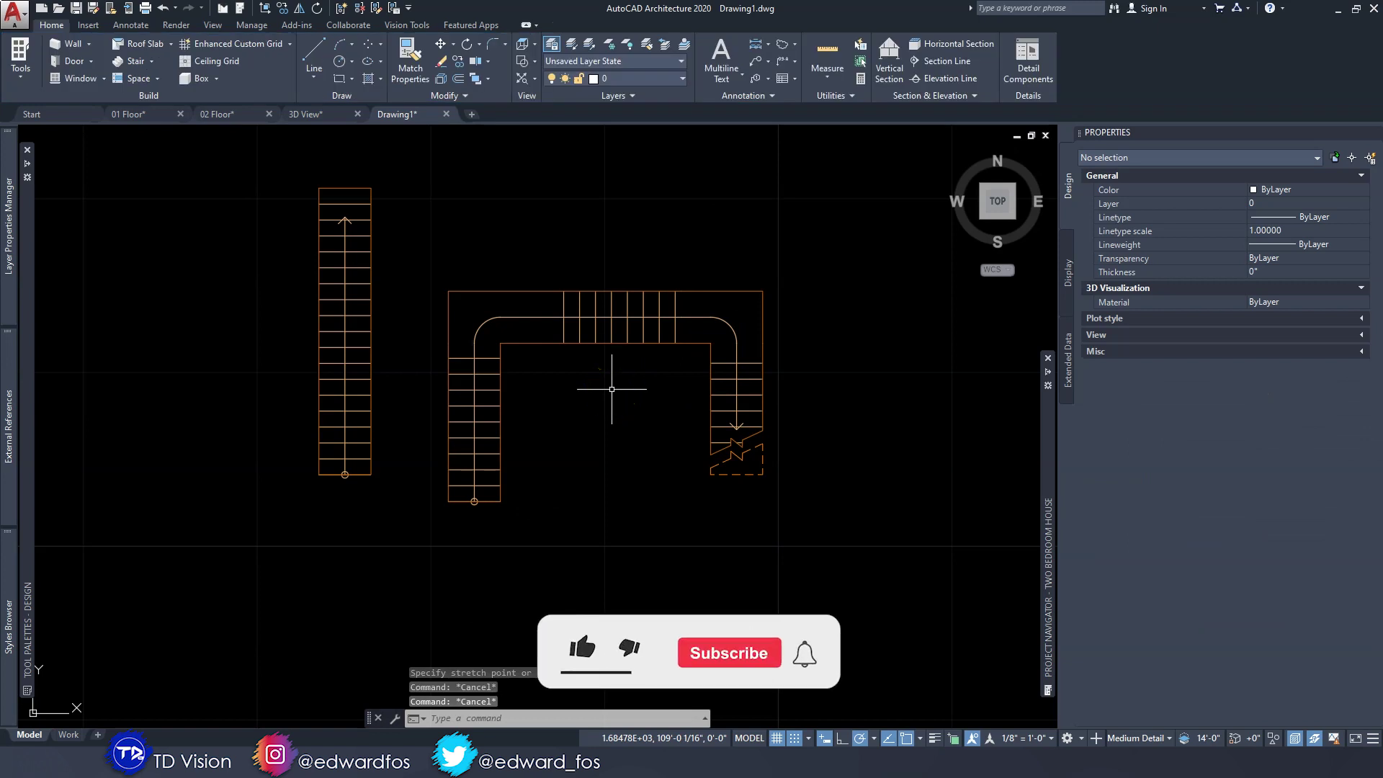
# - Add a U-shaped concrete stair beside the multi-landing one, with start and end points about 6'-6" apart horizontally
pyautogui.moveTo(700, 407); pyautogui.dragTo(636, 419, button='middle')
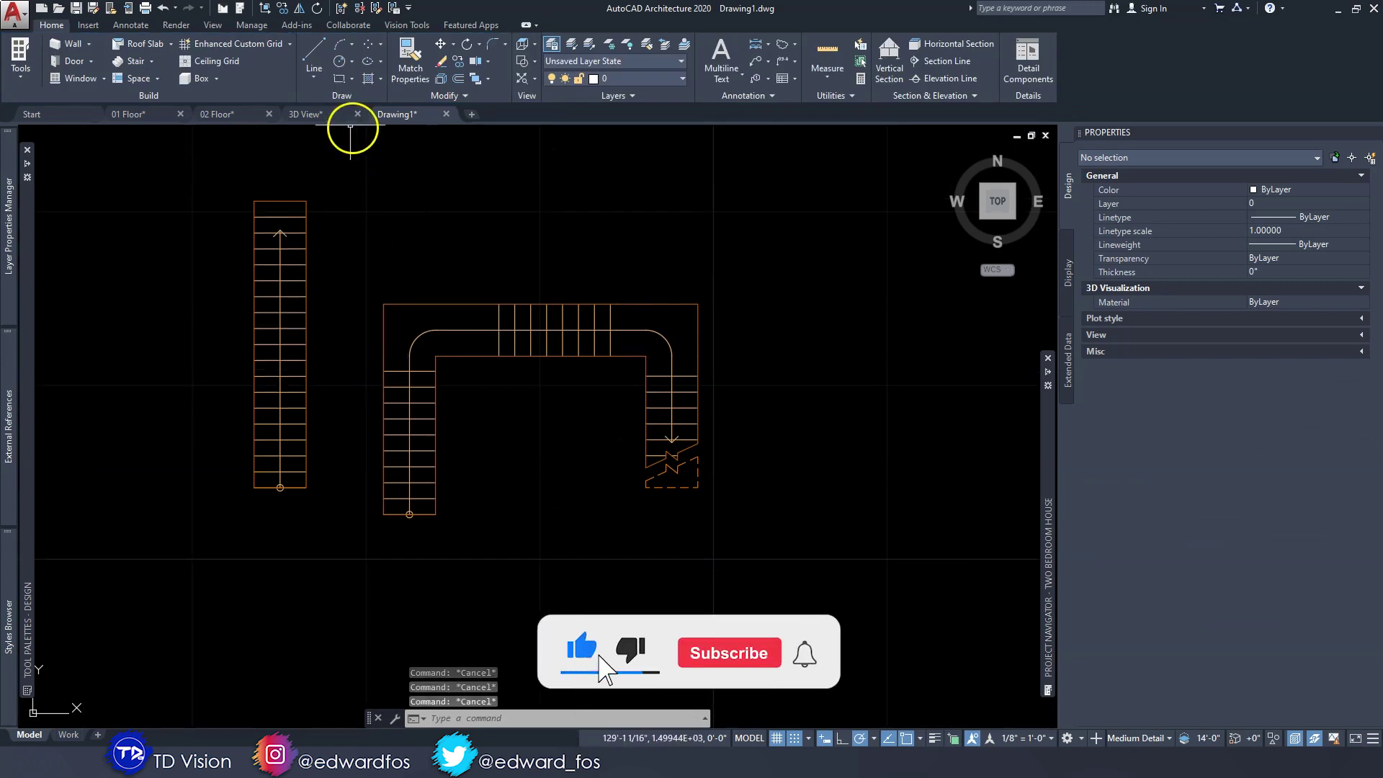
pyautogui.click(132, 61)
pyautogui.click(1282, 315)
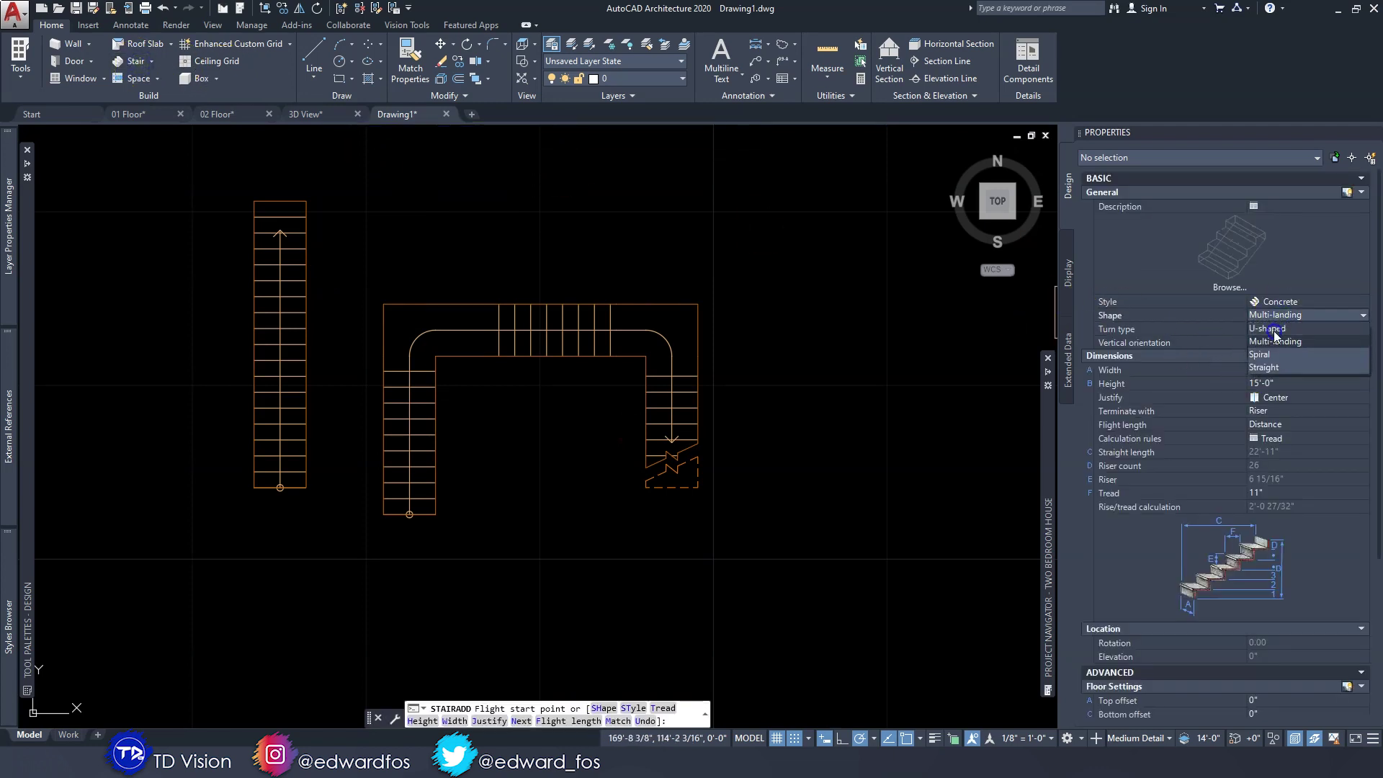
pyautogui.click(1273, 331)
pyautogui.moveTo(859, 308); pyautogui.dragTo(633, 272, button='middle')
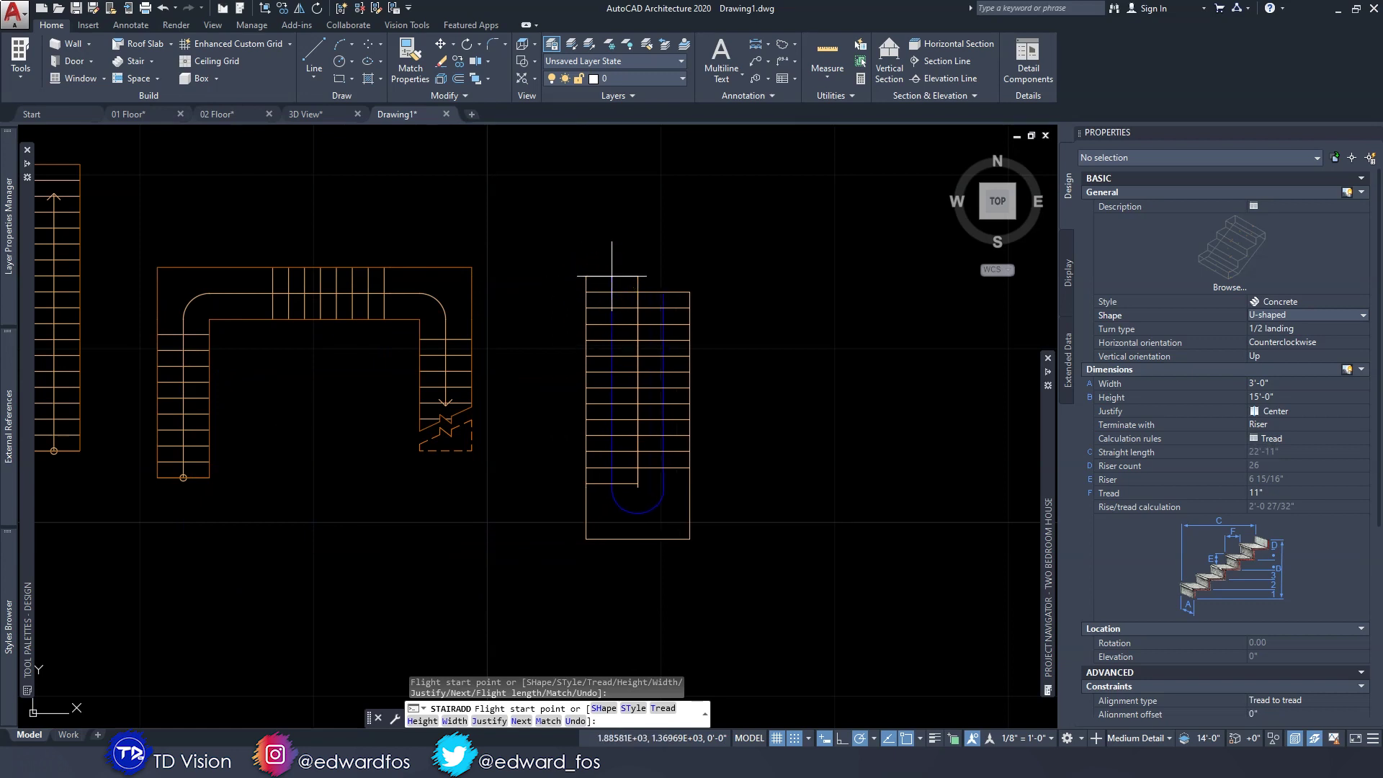
pyautogui.click(611, 276)
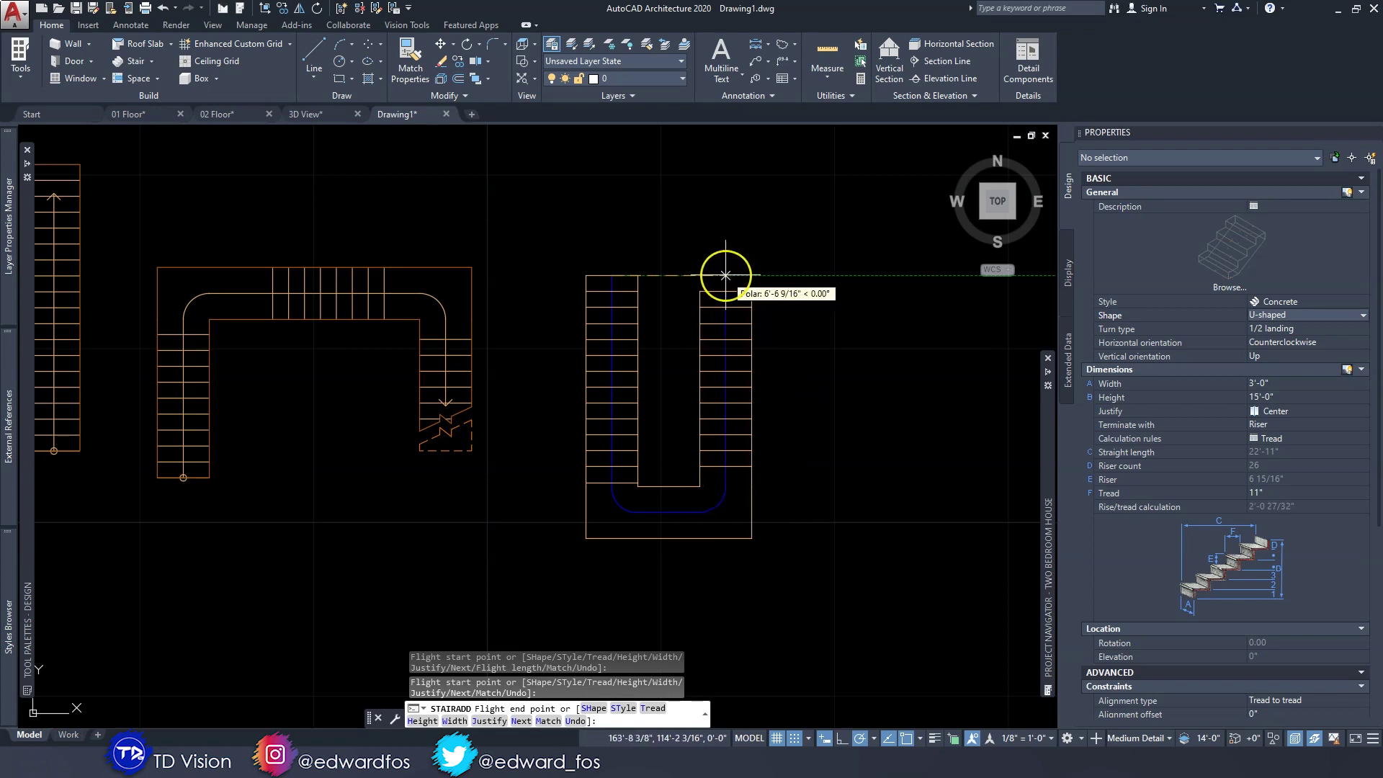
pyautogui.click(726, 275)
pyautogui.press('Escape')
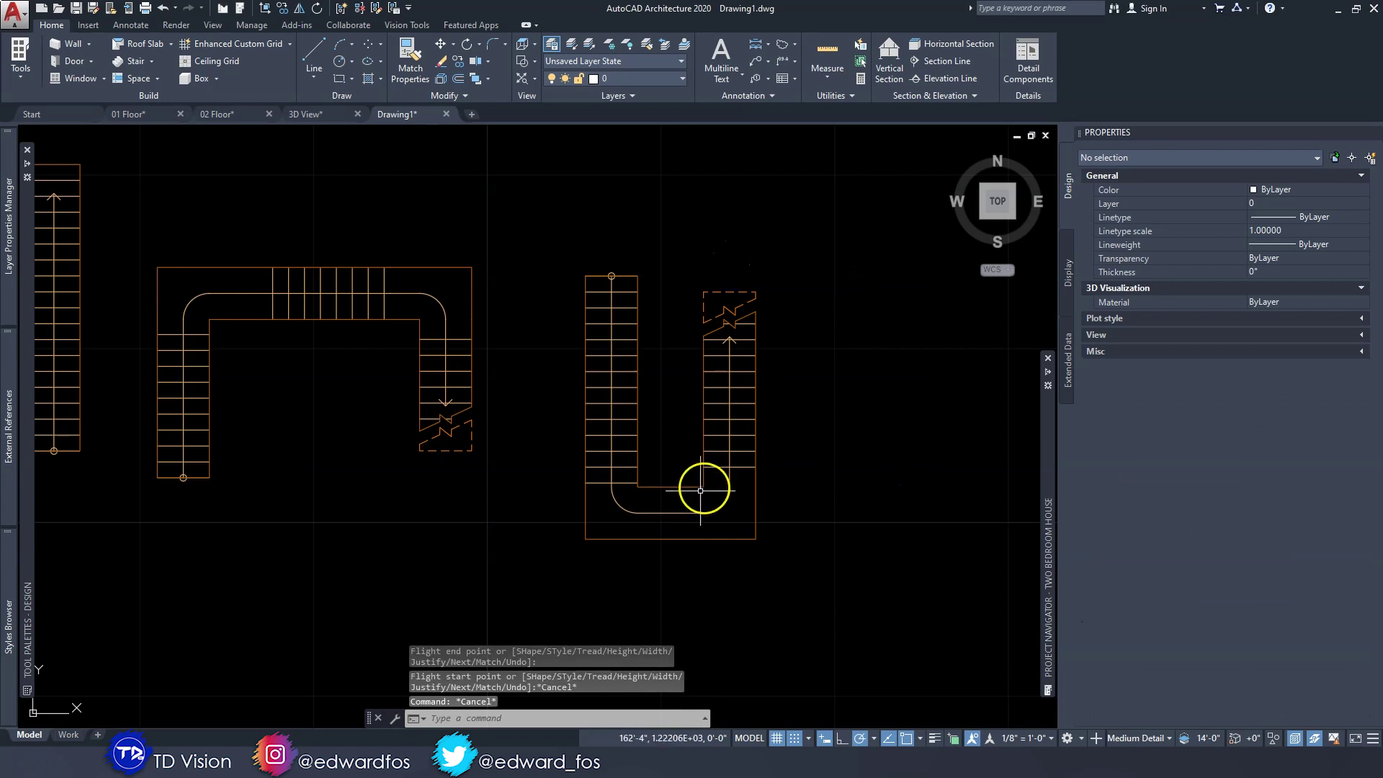
# - Examine the U-shaped stair in a 3D view and return to the top view
pyautogui.keyDown('shift'); pyautogui.moveTo(703, 487); pyautogui.dragTo(654, 392, button='middle'); pyautogui.keyUp('shift')
pyautogui.keyDown('shift'); pyautogui.moveTo(544, 406); pyautogui.dragTo(461, 425, button='middle'); pyautogui.keyUp('shift')
pyautogui.click(1009, 193)
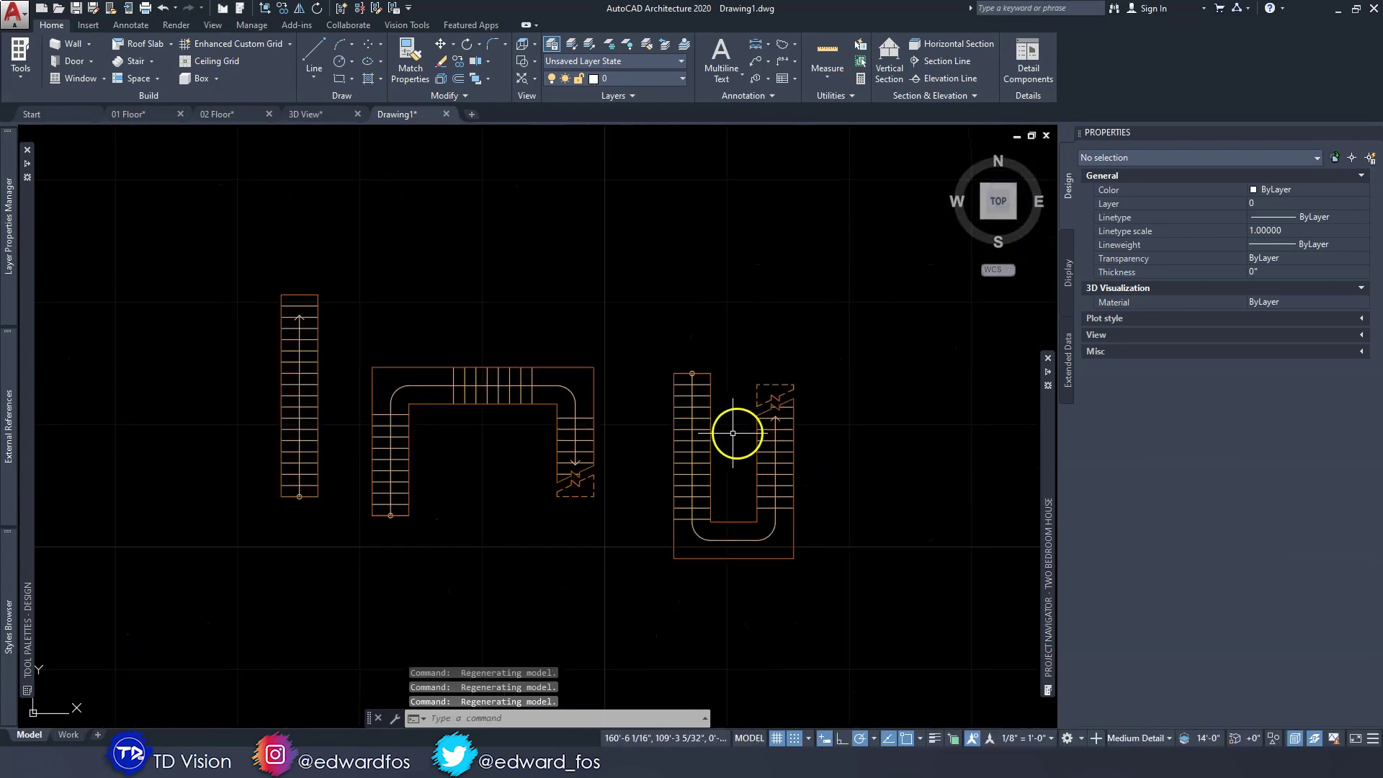
# - Examine the editing grips of the U-shaped stair and the multi-landing stair in plan
pyautogui.click(703, 452)
pyautogui.scroll(2, 690, 386)
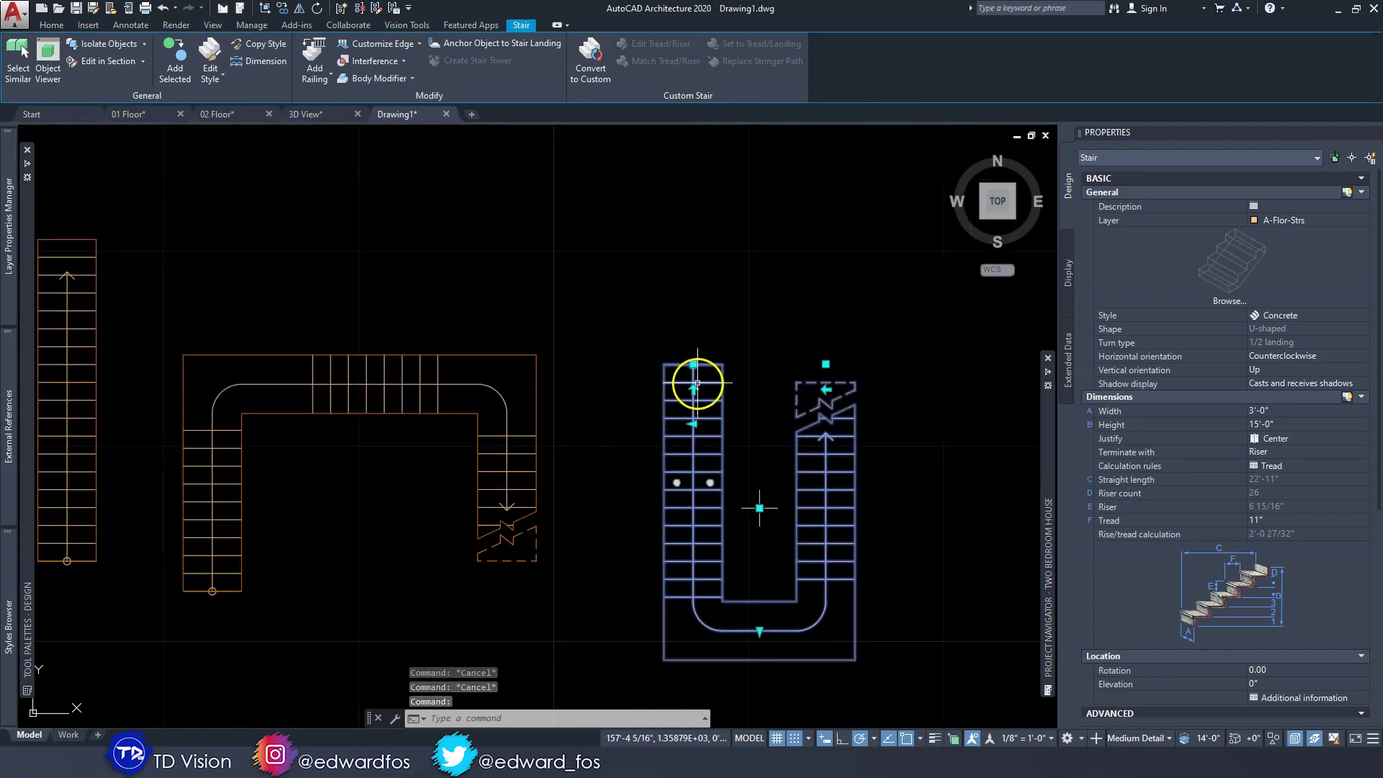
pyautogui.moveTo(796, 436); pyautogui.dragTo(797, 374, button='middle')
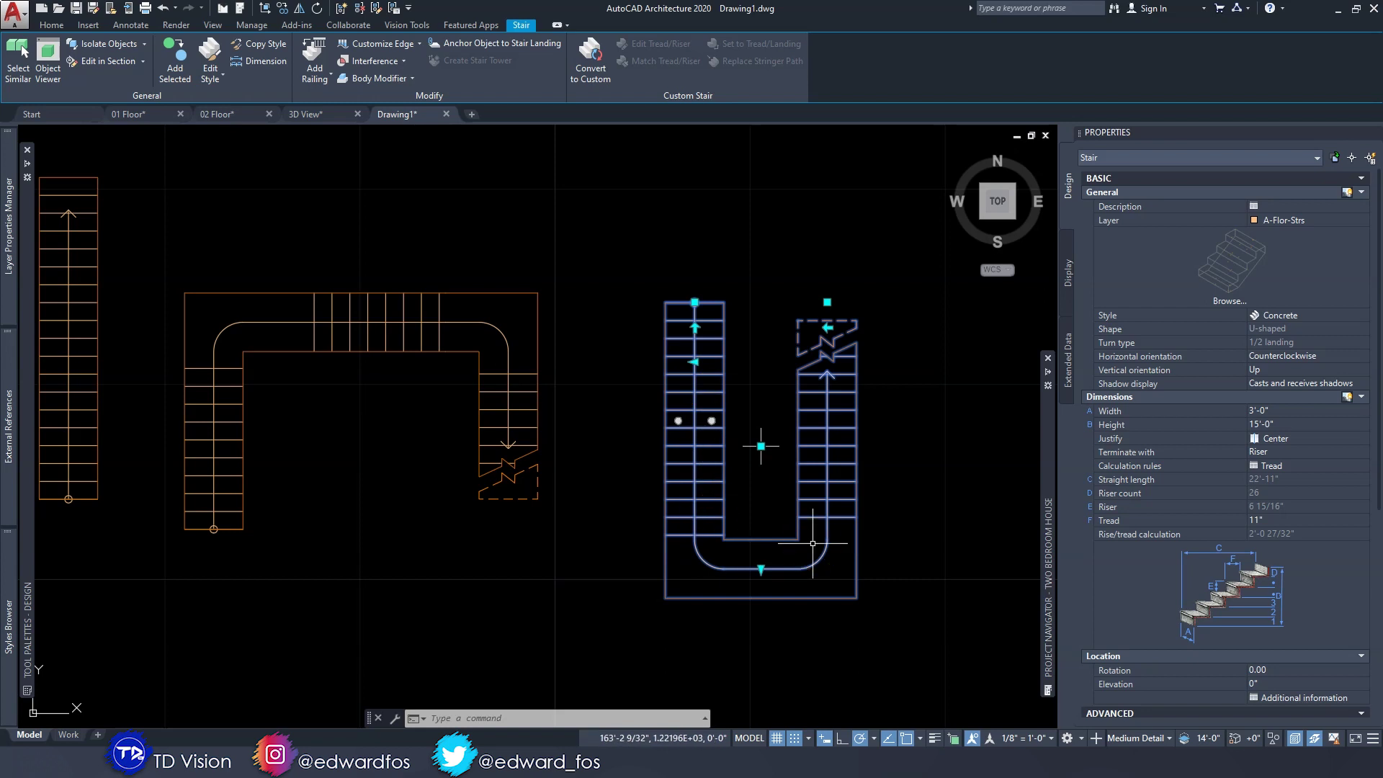
pyautogui.press('Escape')
pyautogui.press('Escape')
pyautogui.moveTo(585, 455); pyautogui.dragTo(726, 464, button='middle')
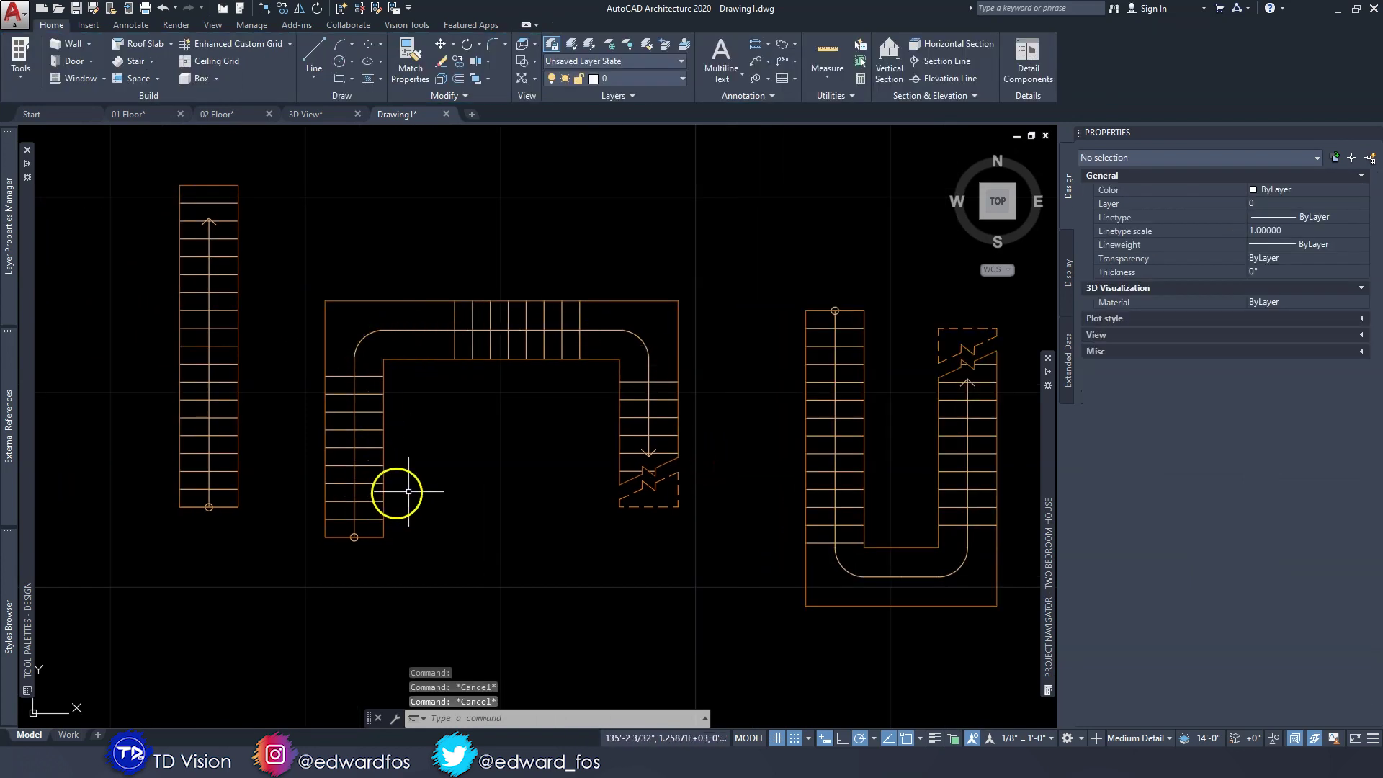
pyautogui.click(373, 496)
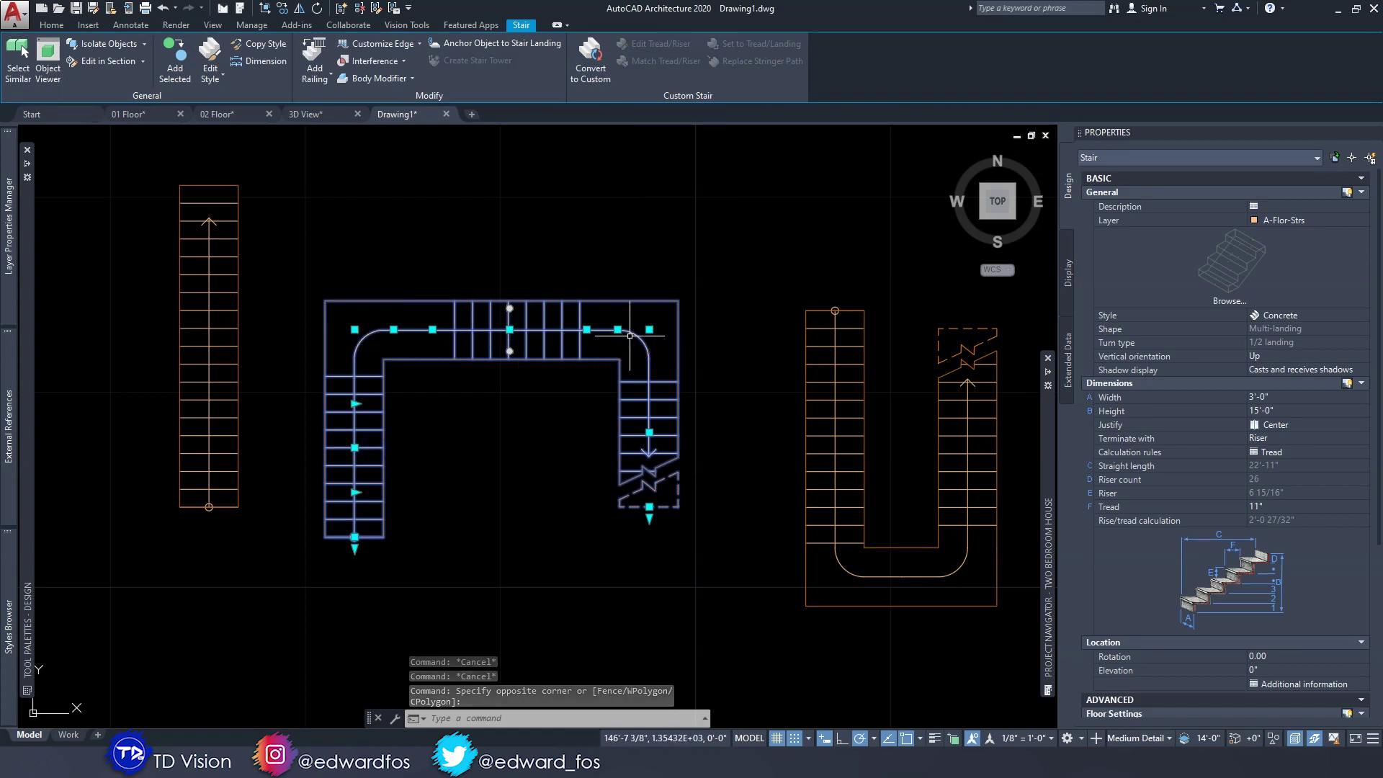
pyautogui.scroll(-2, 475, 411)
pyautogui.scroll(2, 639, 417)
pyautogui.moveTo(639, 417); pyautogui.dragTo(617, 401, button='middle')
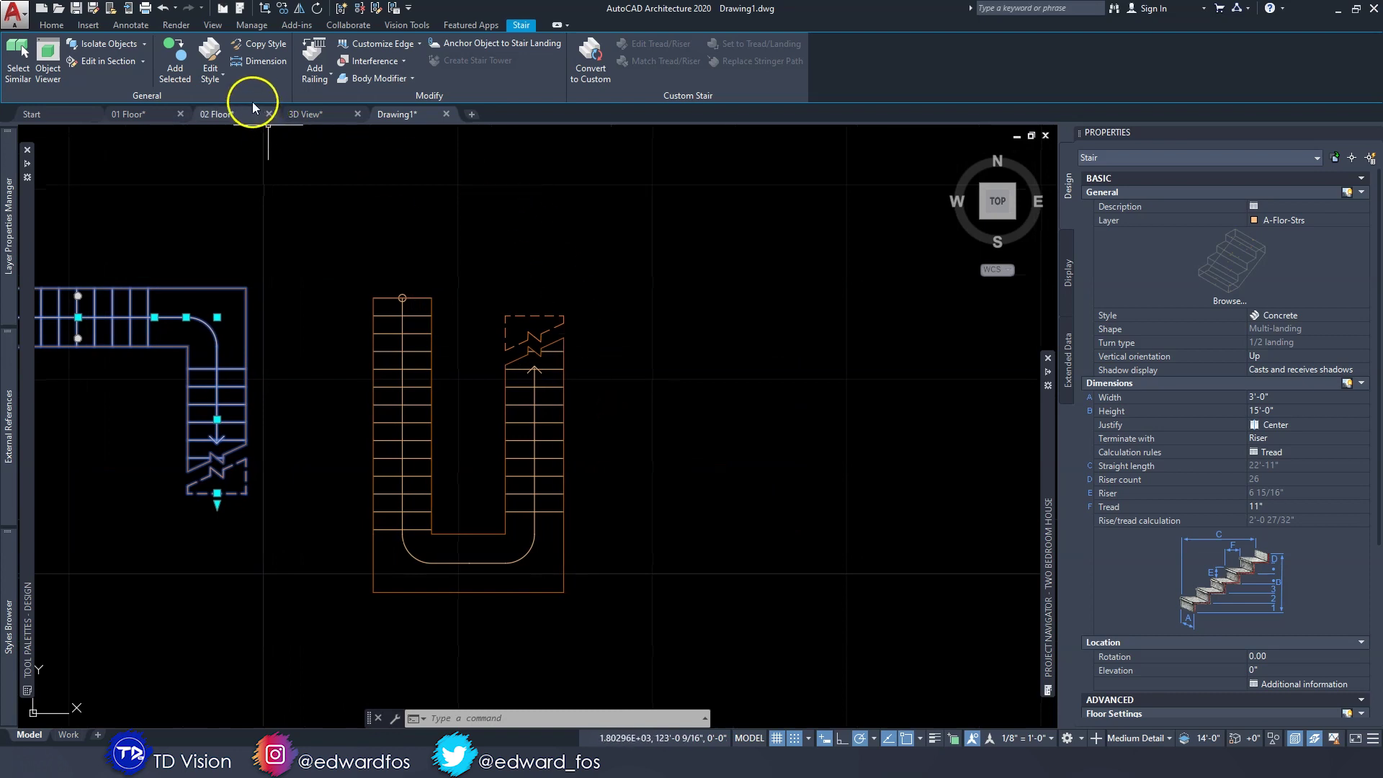
pyautogui.press('Escape')
pyautogui.press('Escape')
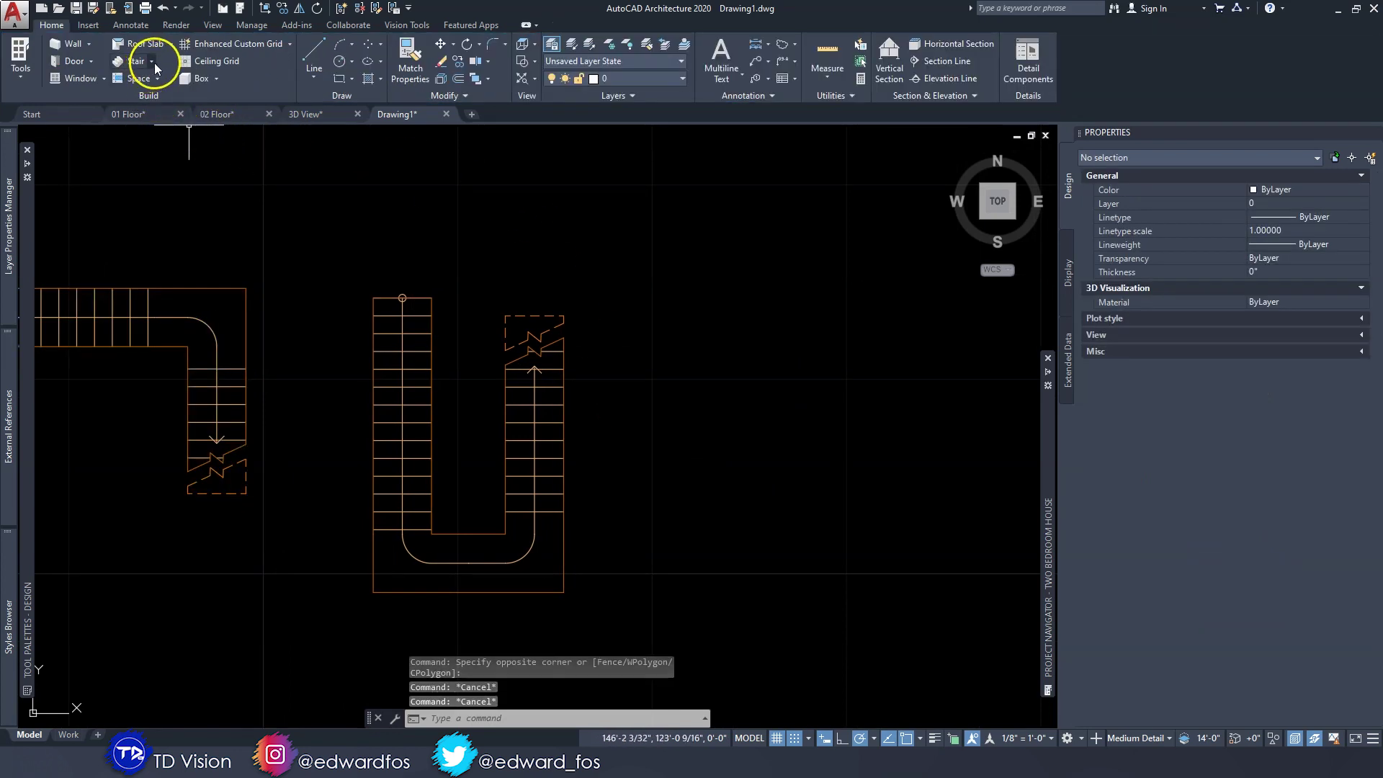
# - Start another concrete stair in the empty area beside the U-shaped one and set its shape to Spiral
pyautogui.click(153, 62)
pyautogui.click(150, 87)
pyautogui.moveTo(756, 417); pyautogui.dragTo(488, 342, button='middle')
pyautogui.click(1286, 319)
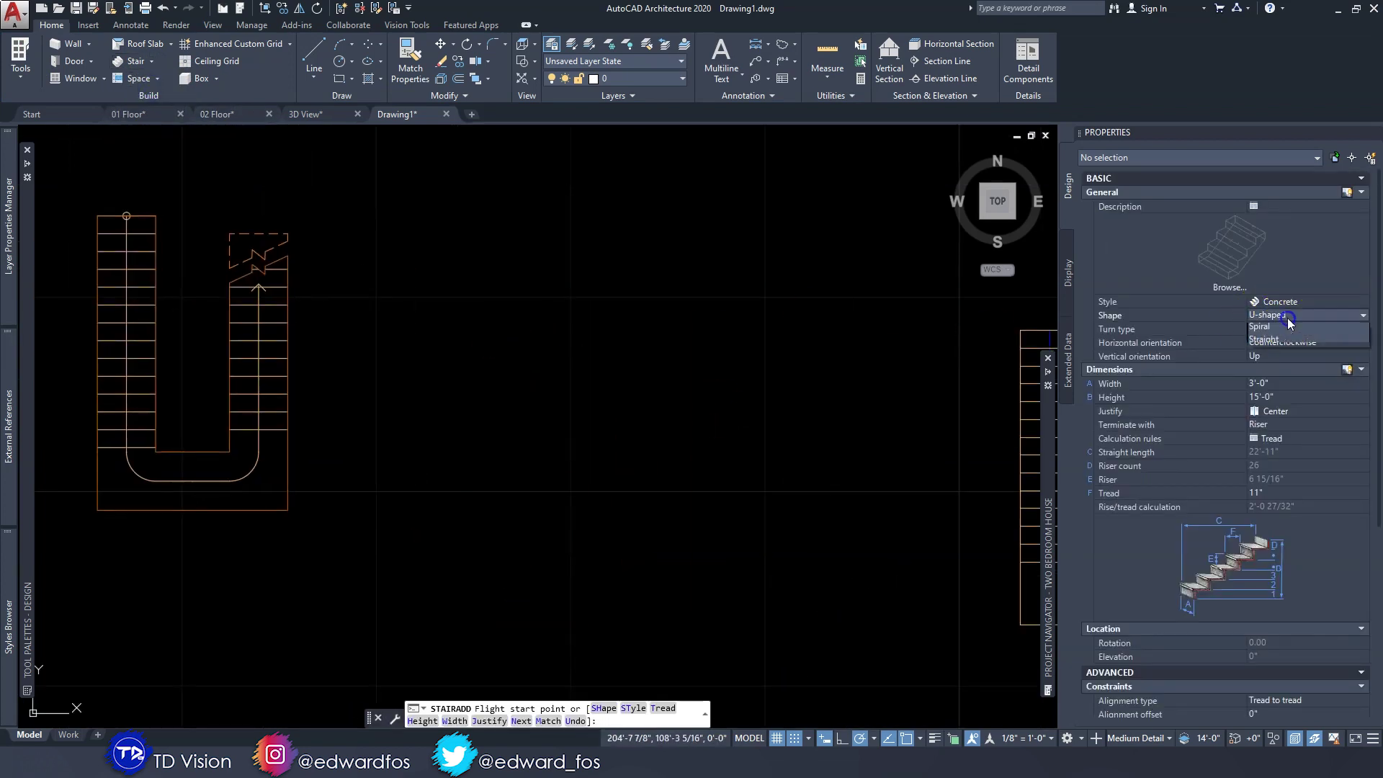
pyautogui.click(1282, 342)
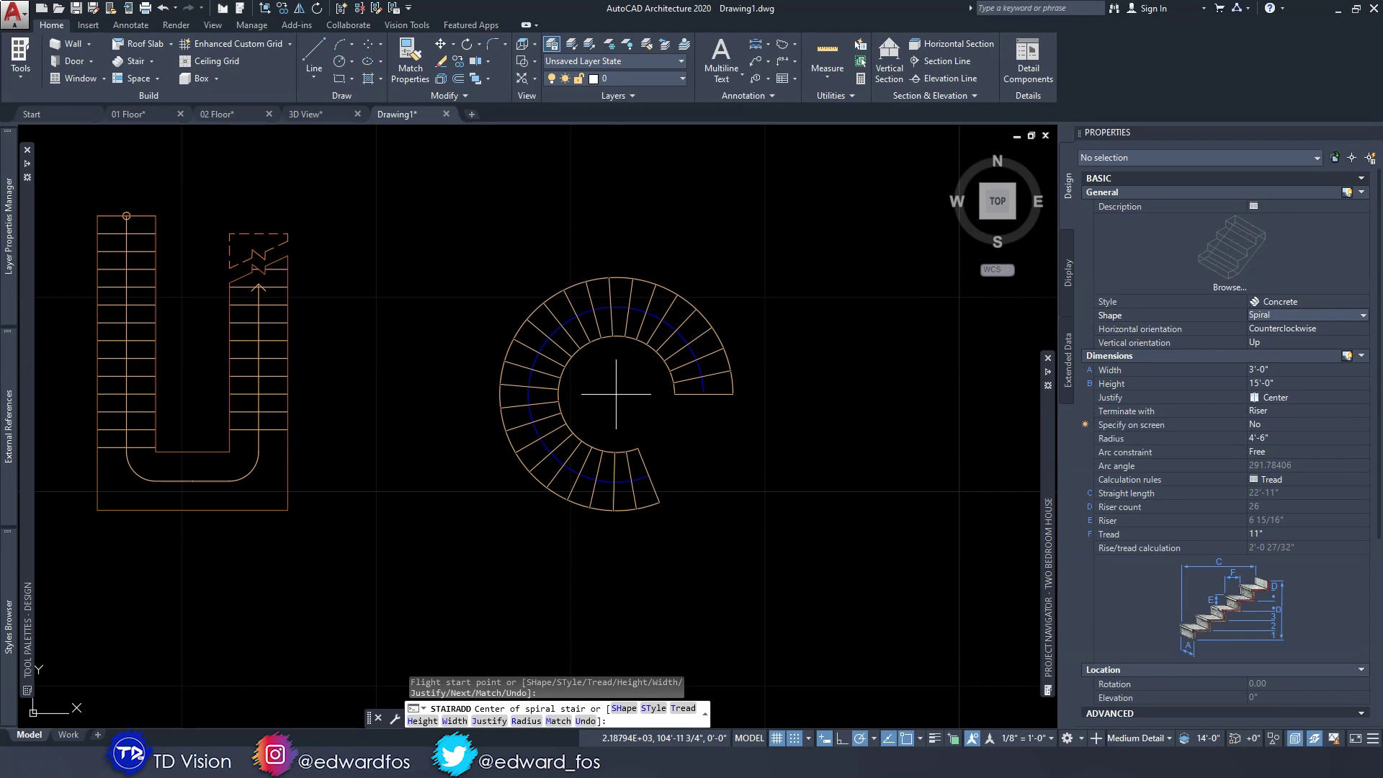
# - Set the spiral stair's justification to Inside
pyautogui.click(1259, 441)
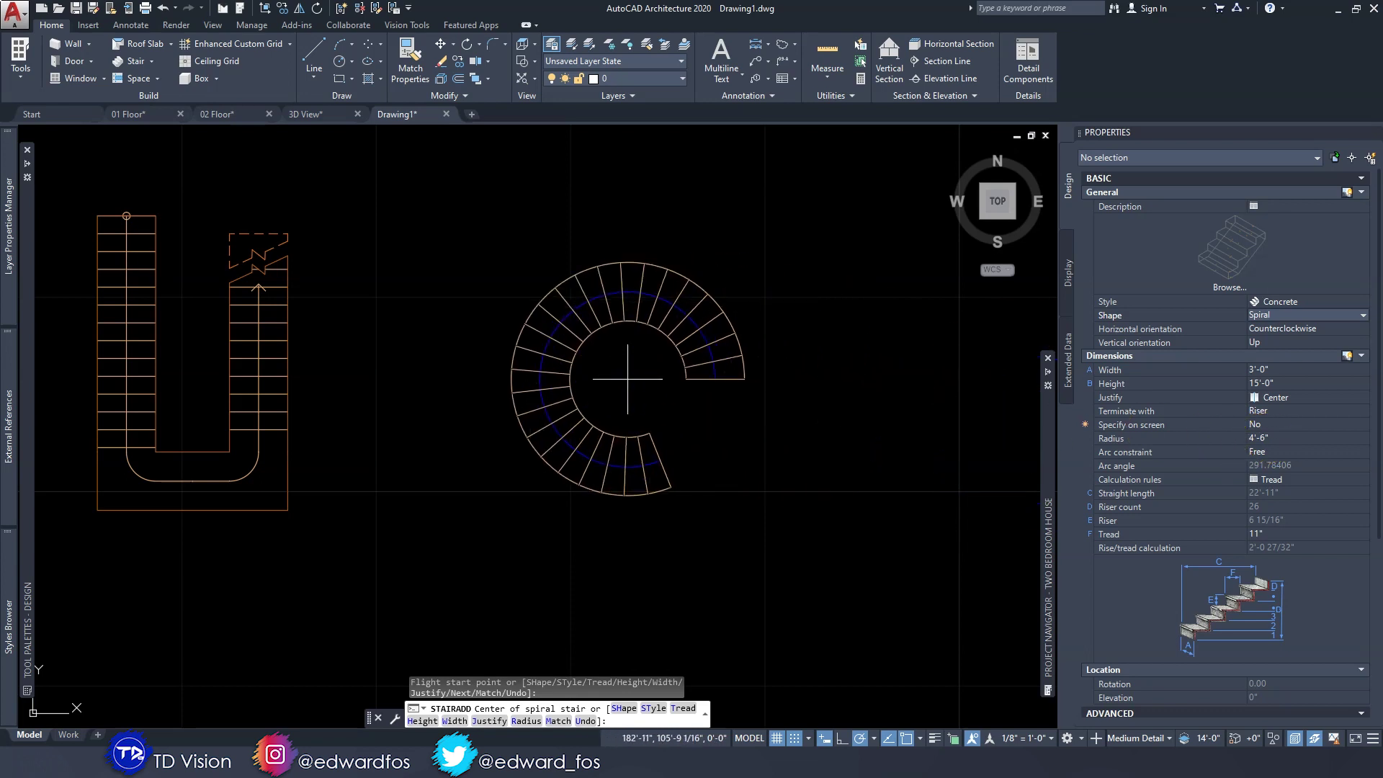
pyautogui.scroll(2, 628, 378)
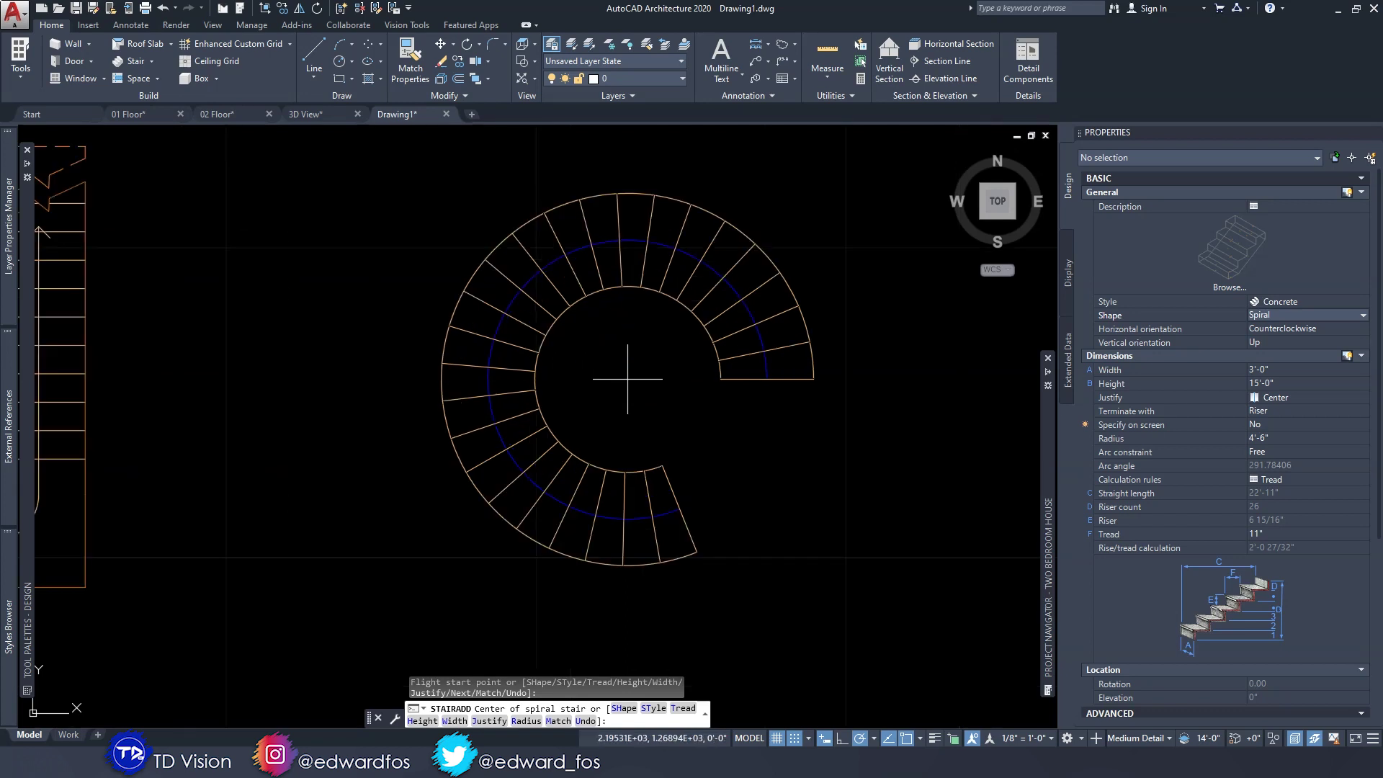
pyautogui.scroll(1, 630, 374)
pyautogui.scroll(-1, 618, 401)
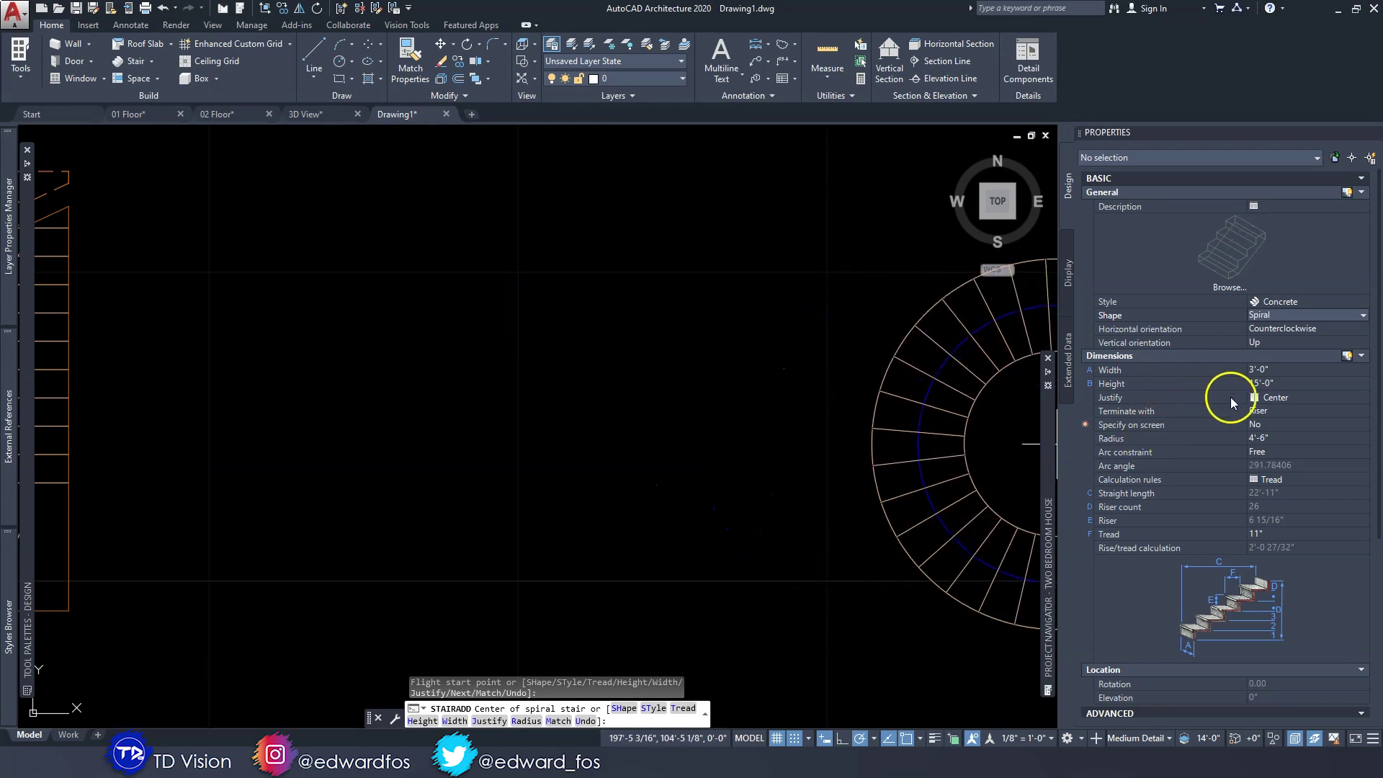
pyautogui.click(1278, 400)
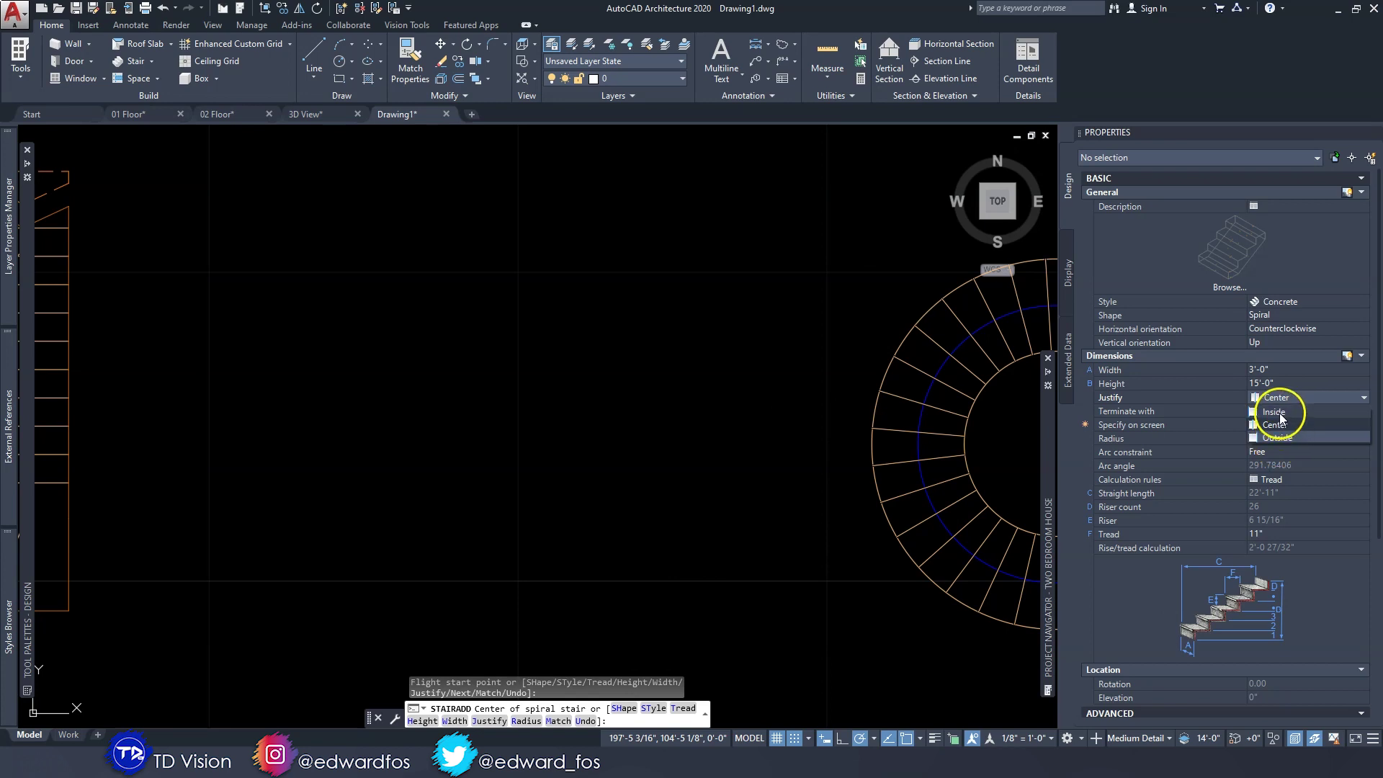
pyautogui.click(1281, 412)
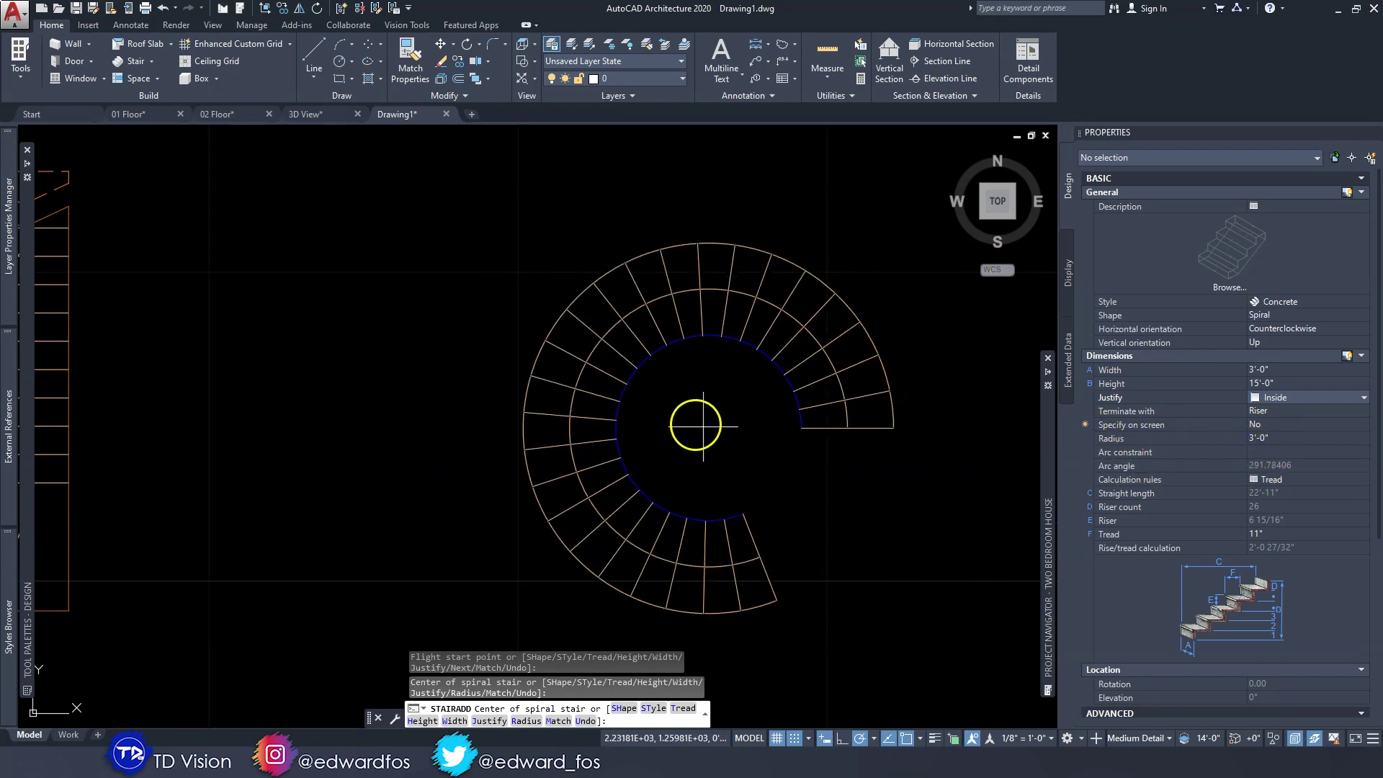
# - Place the counterclockwise spiral stair with a 3'-0" radius beside the U-shaped stair, with its start point directly below its center
pyautogui.click(626, 386)
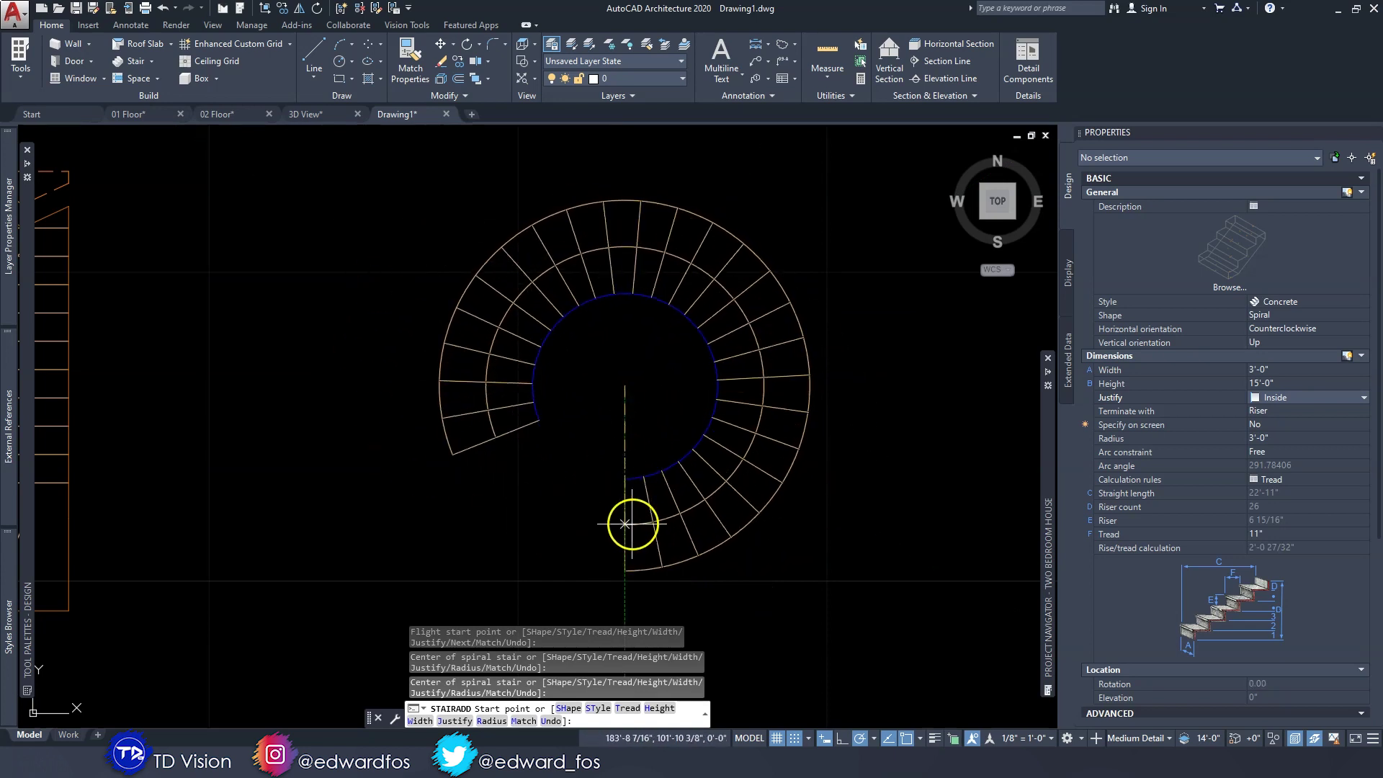
pyautogui.click(624, 525)
pyautogui.press('Escape')
pyautogui.press('Escape')
pyautogui.press('Escape')
pyautogui.keyDown('shift'); pyautogui.moveTo(606, 406); pyautogui.dragTo(563, 663, button='middle'); pyautogui.keyUp('shift')
pyautogui.click(961, 209)
pyautogui.moveTo(809, 453); pyautogui.dragTo(661, 425, button='middle')
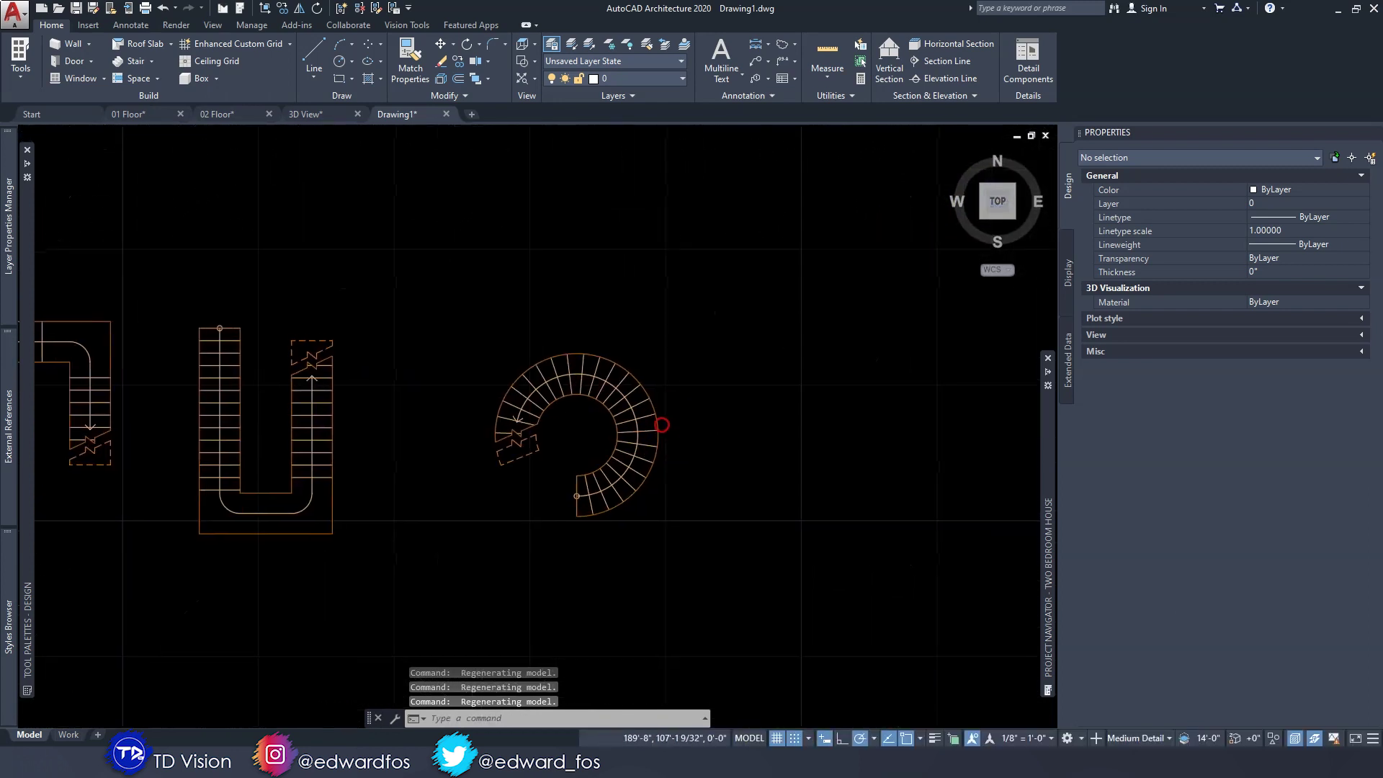
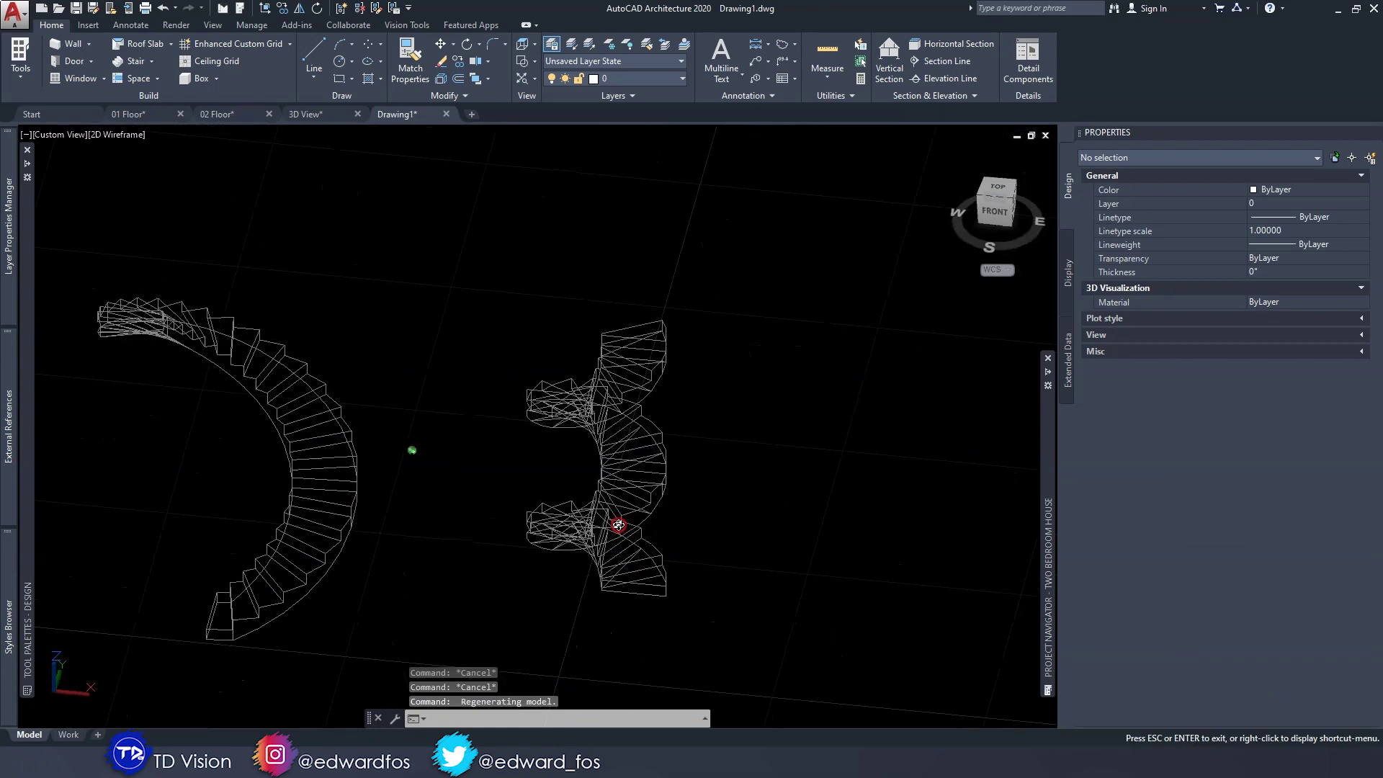
# - Set the style of the tight spiral stair to Standard
pyautogui.click(636, 432)
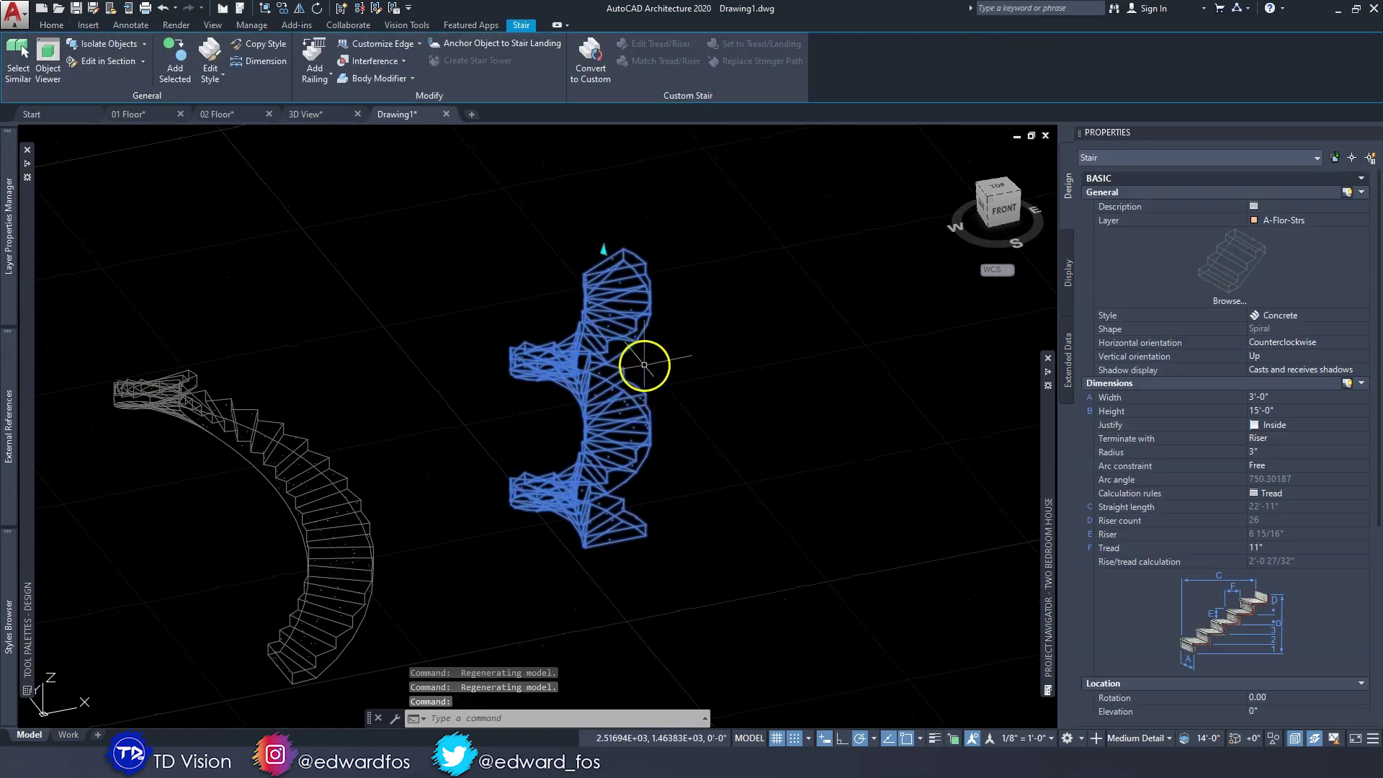
pyautogui.click(1274, 317)
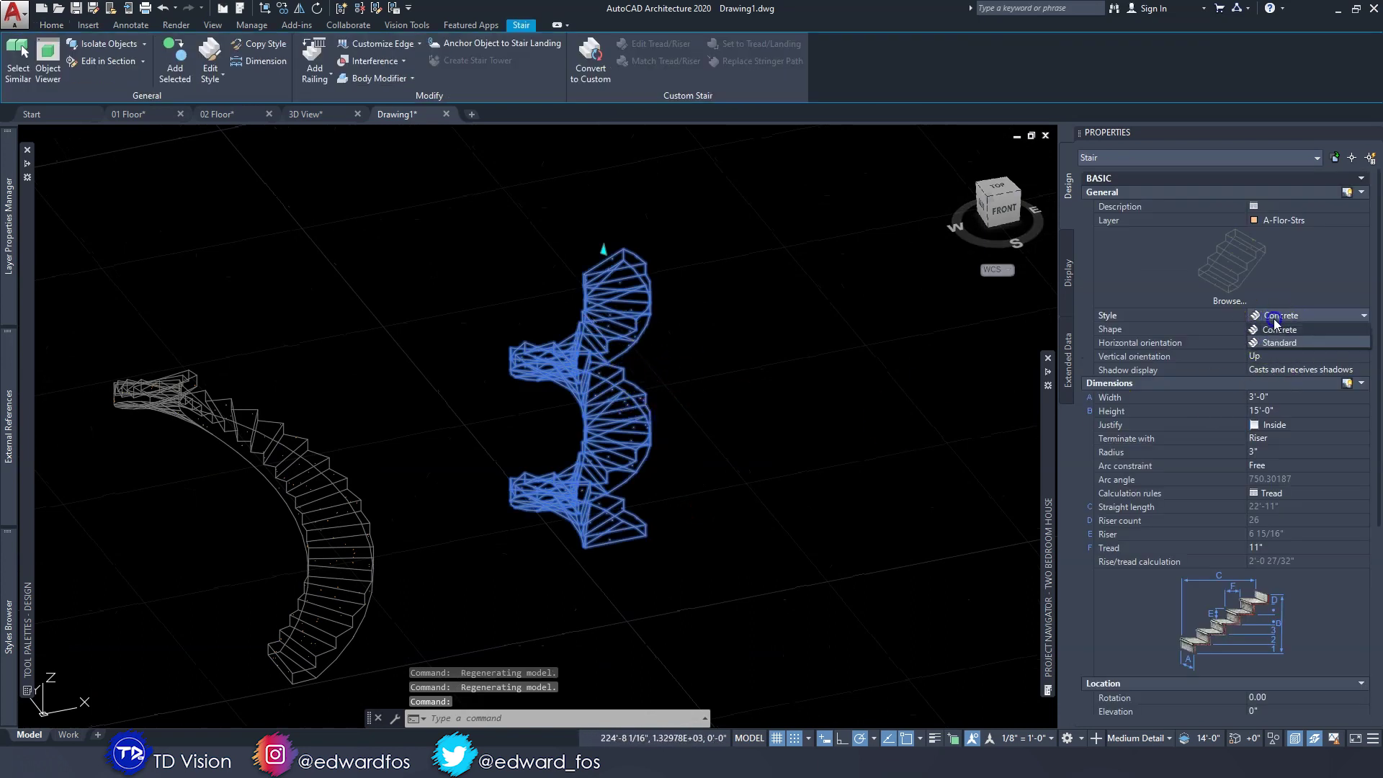
pyautogui.click(1280, 343)
pyautogui.press('Escape')
pyautogui.press('Escape')
# - Switch the viewport's visual style to Conceptual, then open the spiral stair's style settings and dismiss them without changes
pyautogui.keyDown('shift'); pyautogui.moveTo(586, 451); pyautogui.dragTo(137, 237, button='middle'); pyautogui.keyUp('shift')
pyautogui.click(620, 416)
pyautogui.click(621, 415)
pyautogui.click(102, 135)
pyautogui.click(149, 187)
pyautogui.doubleClick(475, 435)
pyautogui.press('Escape')
pyautogui.press('Escape')
# - Import the Steel stair style from the content library into the drawing
pyautogui.moveTo(10, 621)
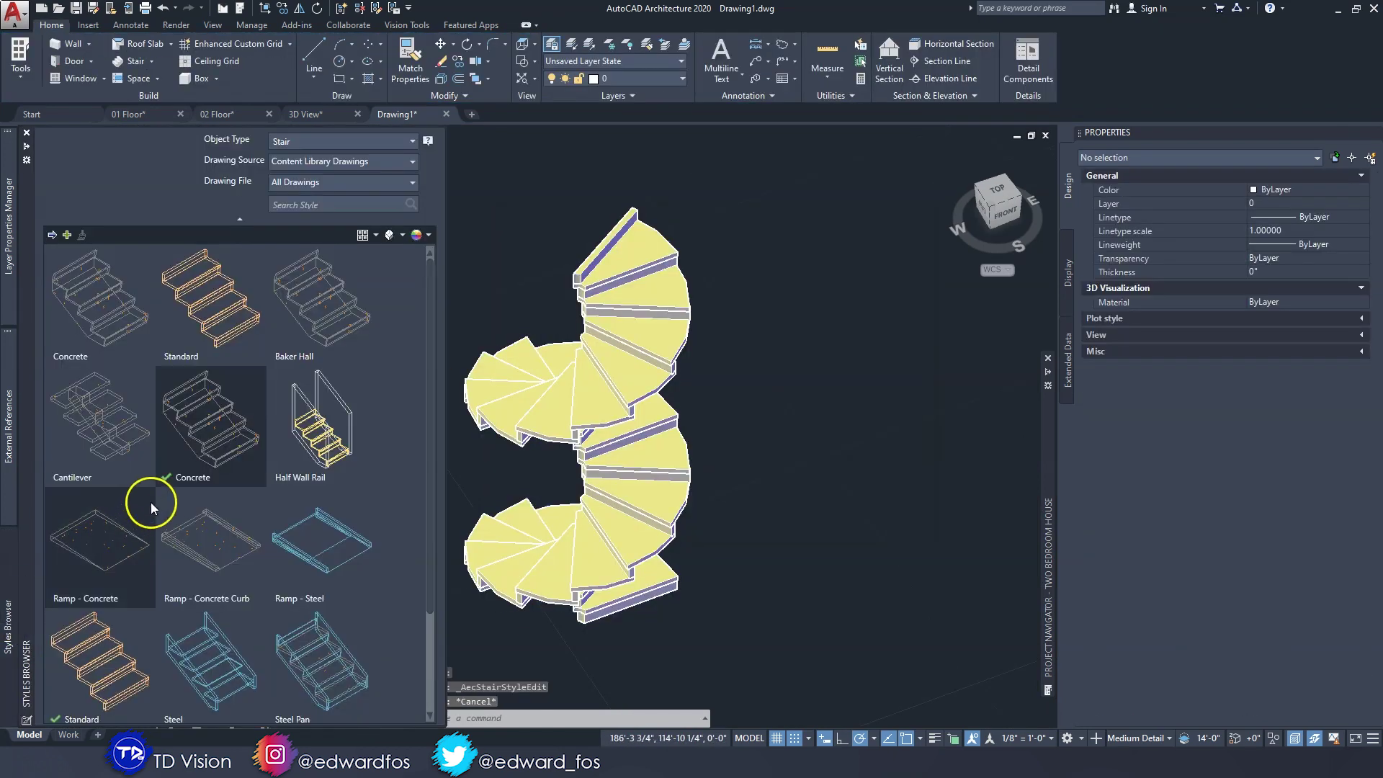
pyautogui.scroll(-3, 149, 504)
pyautogui.rightClick(221, 545)
pyautogui.click(310, 538)
# - Set the style of the tight spiral stair to Steel
pyautogui.click(608, 355)
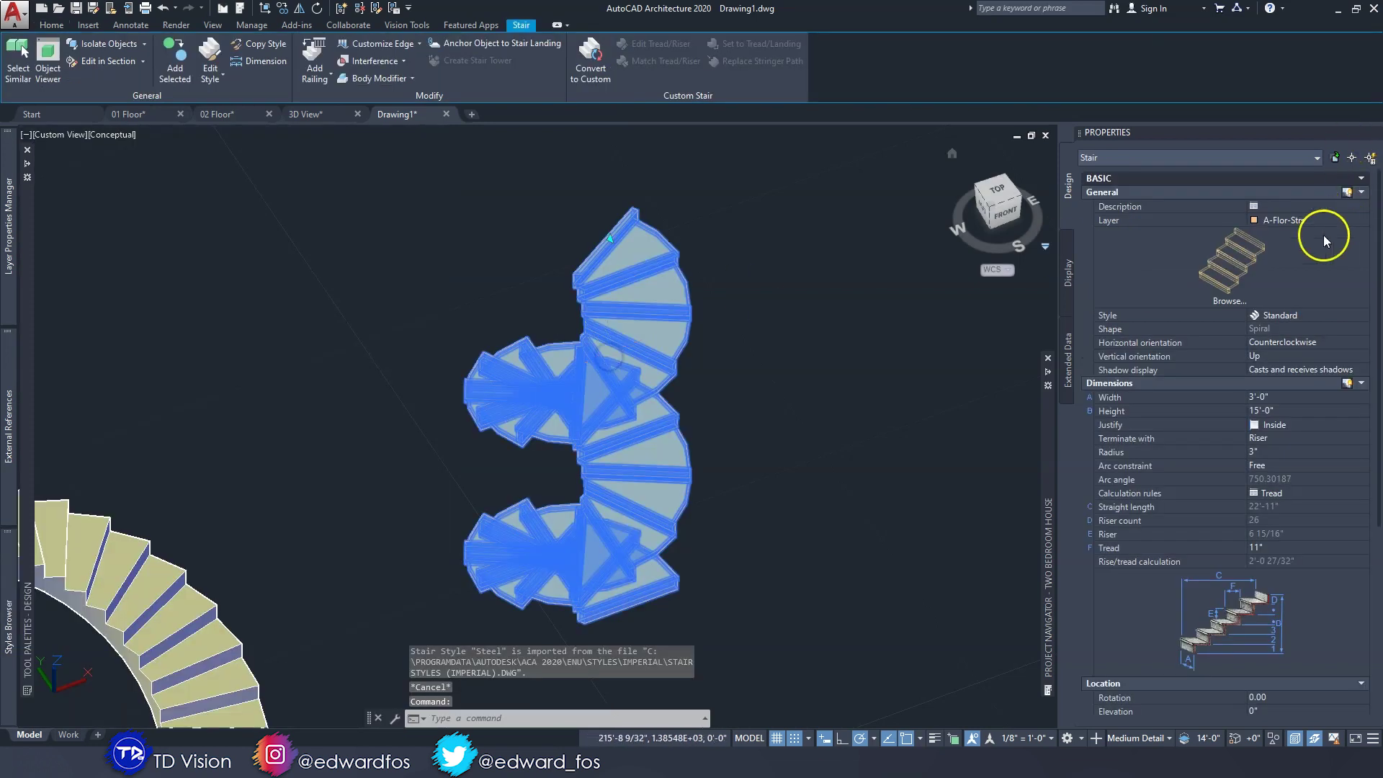
pyautogui.click(1306, 317)
pyautogui.click(1290, 343)
pyautogui.press('Escape')
pyautogui.press('Escape')
pyautogui.keyDown('shift'); pyautogui.moveTo(634, 447); pyautogui.dragTo(749, 377, button='middle'); pyautogui.keyUp('shift')
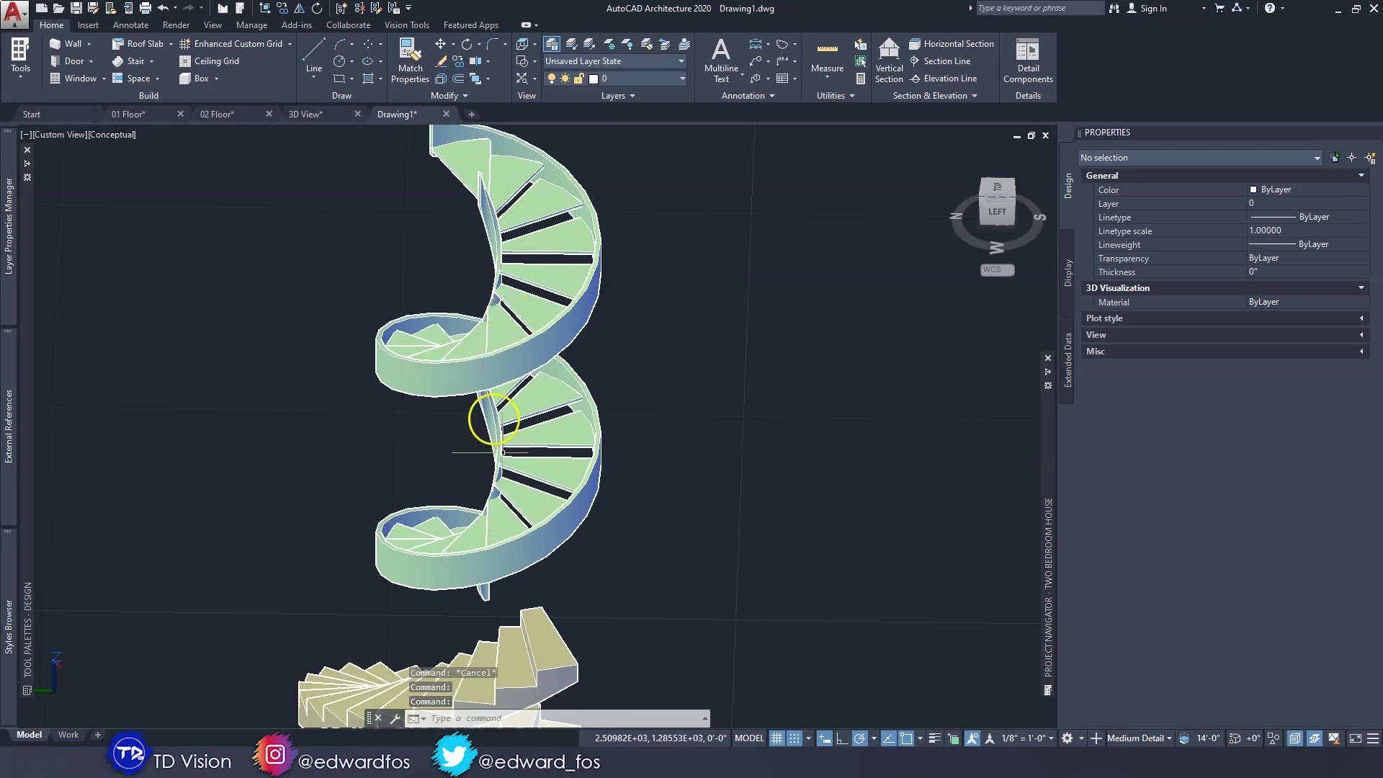
pyautogui.keyDown('shift'); pyautogui.moveTo(505, 234); pyautogui.dragTo(547, 346, button='middle'); pyautogui.keyUp('shift')
# - Edit the Steel stair style to remove both its left and right edge stringers
pyautogui.click(504, 281)
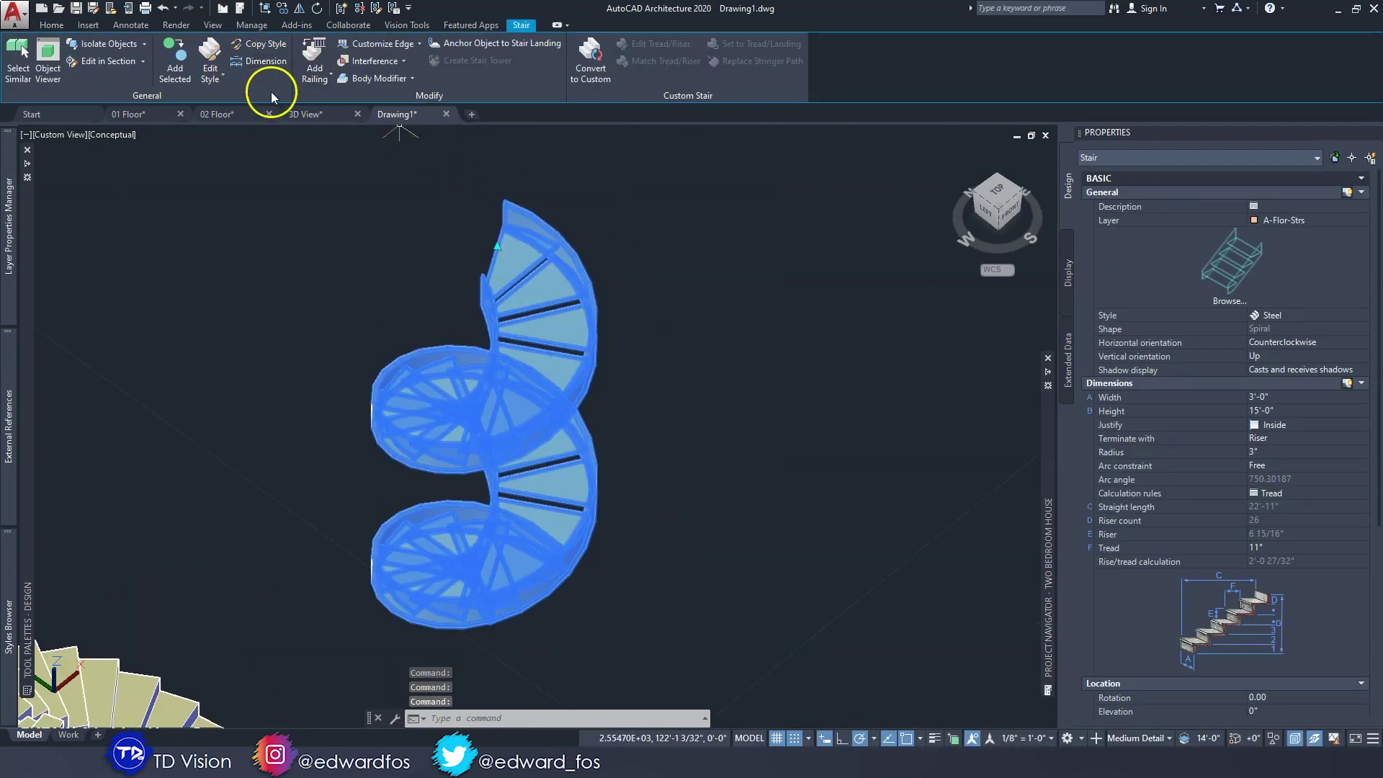
pyautogui.click(210, 49)
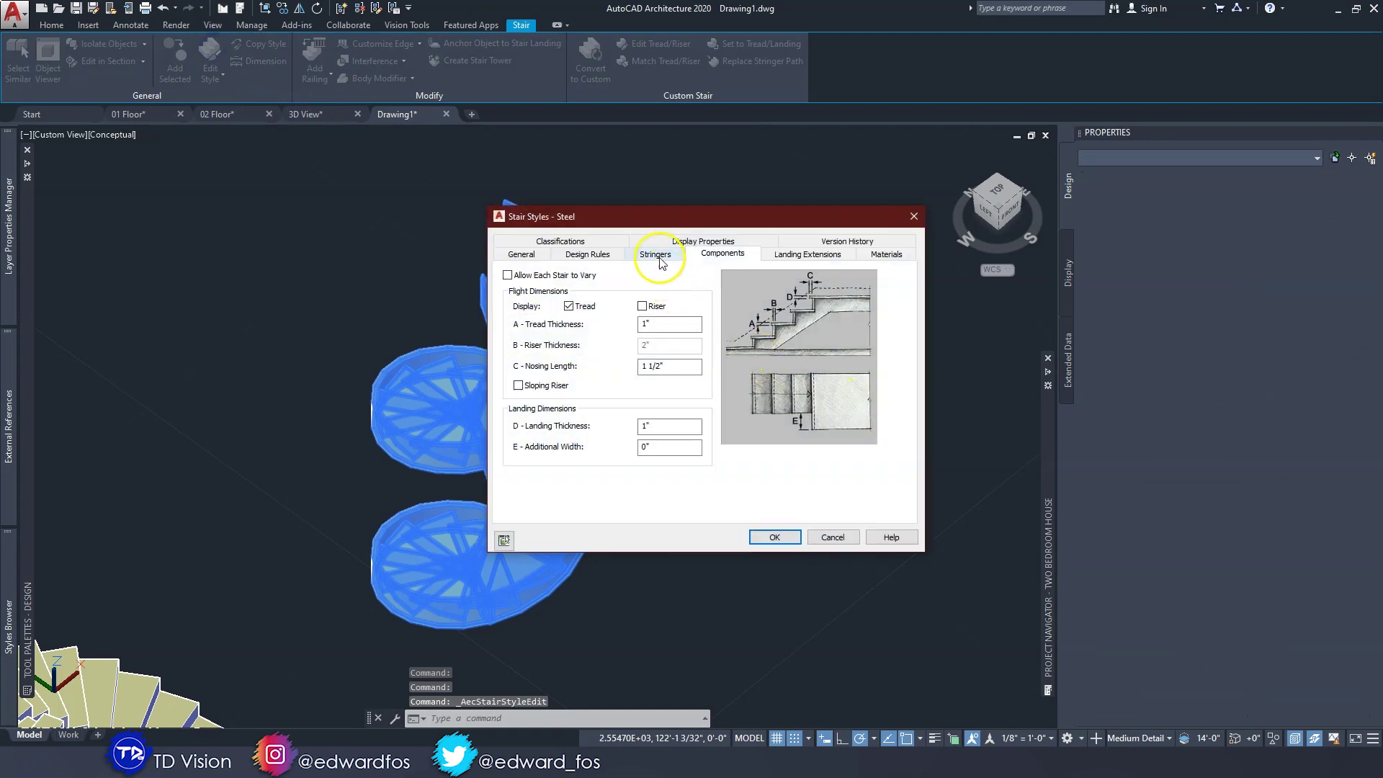
pyautogui.click(653, 254)
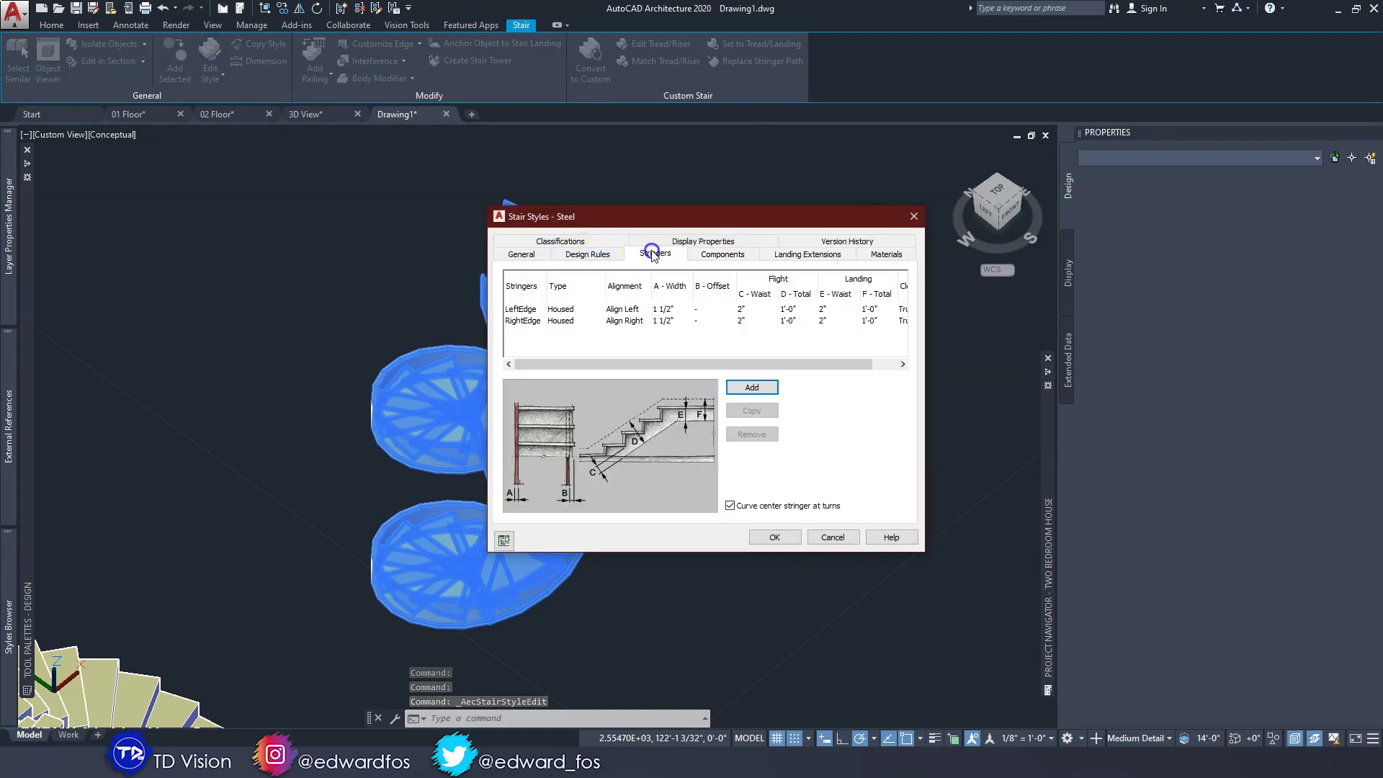
pyautogui.moveTo(577, 217); pyautogui.dragTo(804, 210)
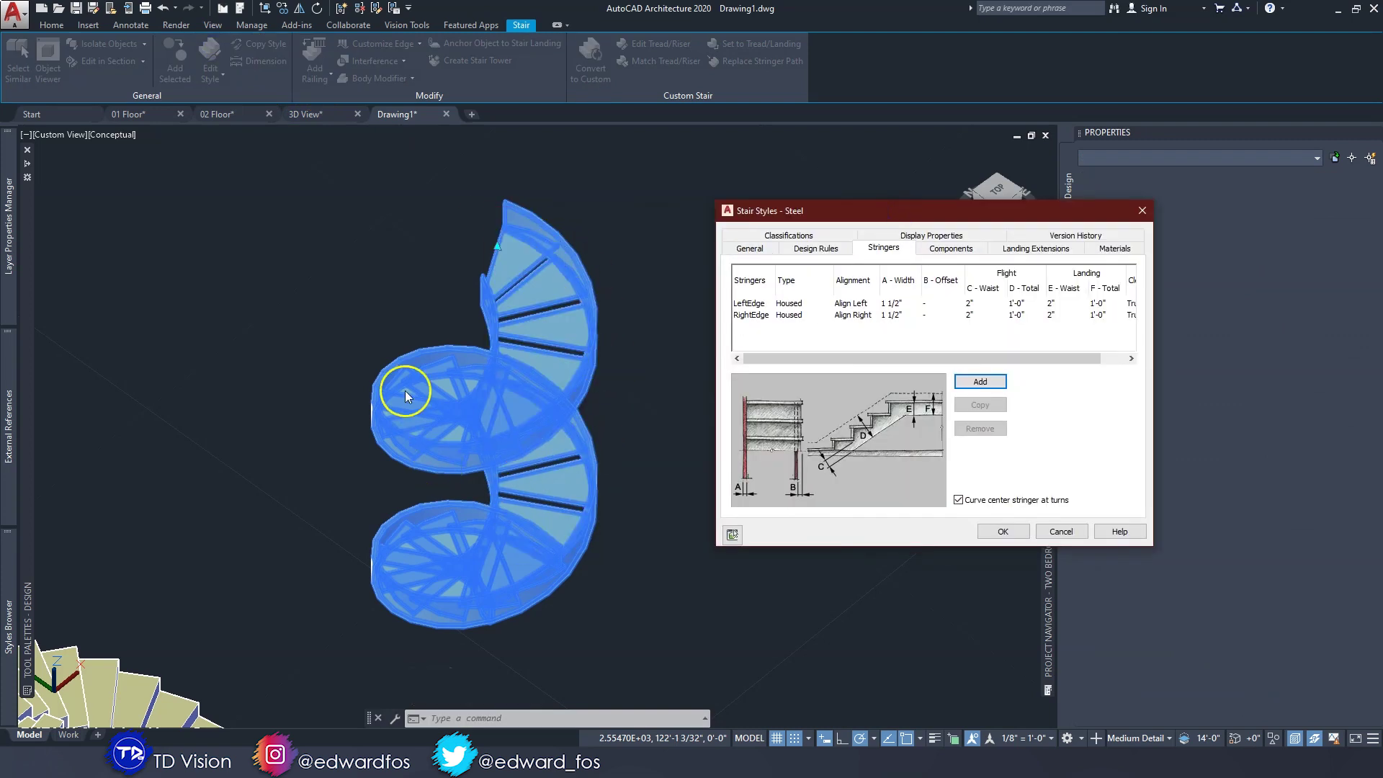
pyautogui.press('Delete')
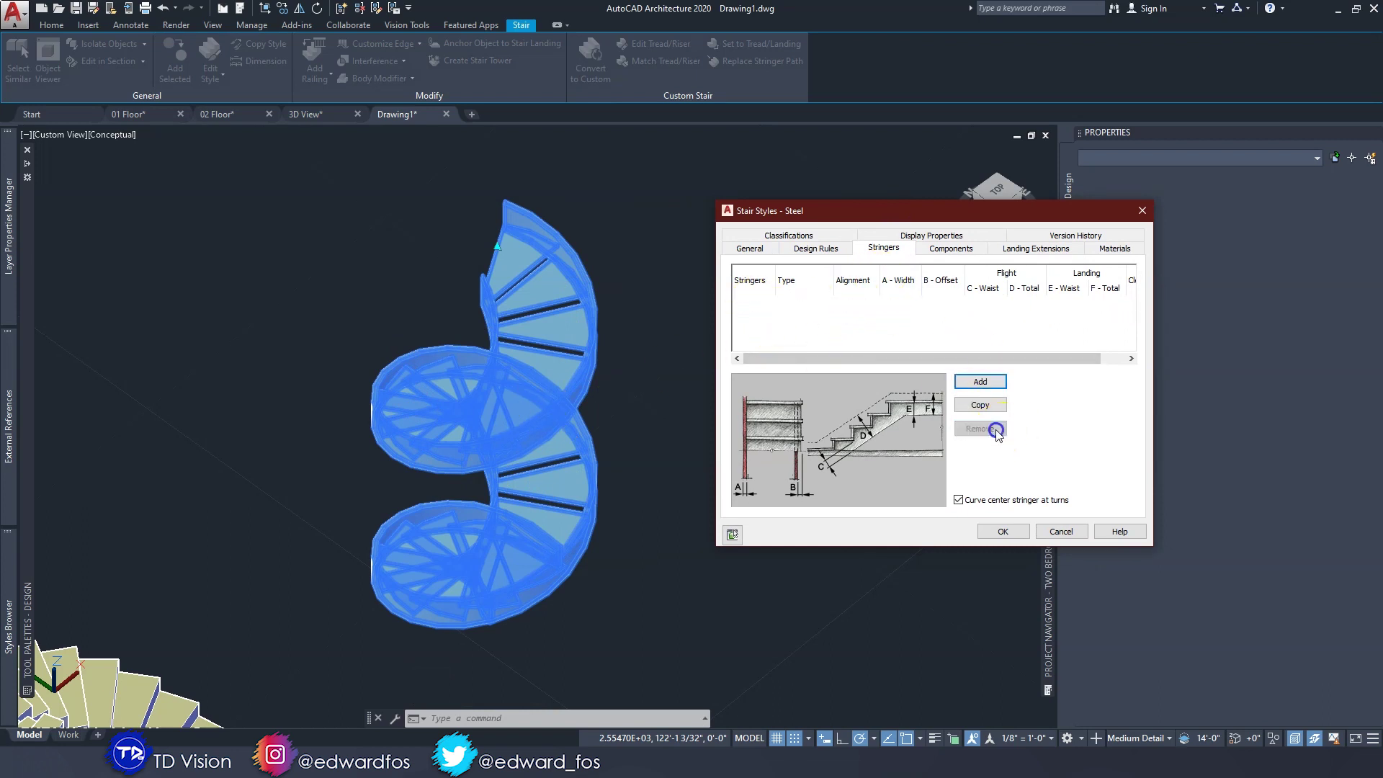
pyautogui.click(1003, 532)
pyautogui.press('Escape')
pyautogui.press('Escape')
pyautogui.keyDown('shift'); pyautogui.moveTo(531, 479); pyautogui.dragTo(546, 439, button='middle'); pyautogui.keyUp('shift')
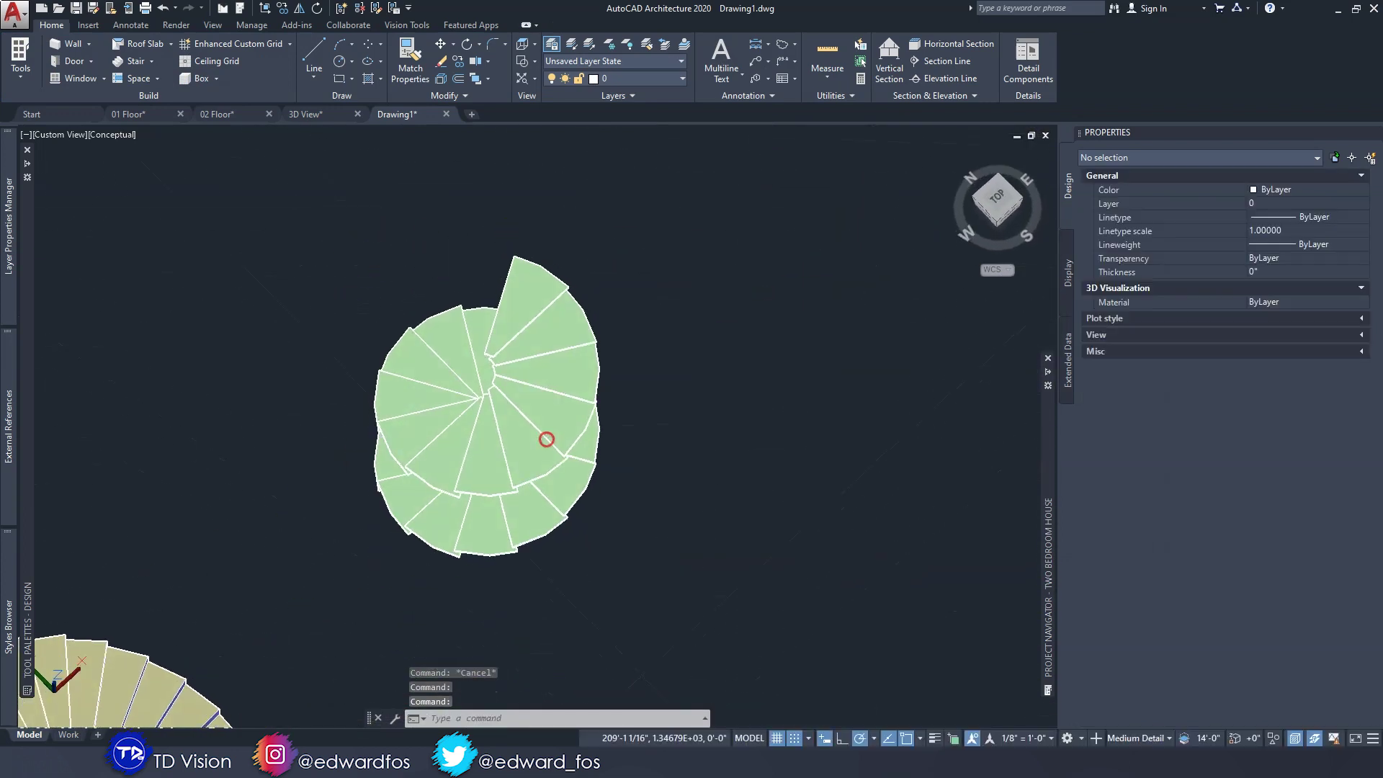
# - Place a cylinder mass element 15'-0" high with a 3" radius at the center of the tight spiral stair in the top view
pyautogui.click(993, 202)
pyautogui.scroll(5, 771, 392)
pyautogui.moveTo(787, 442); pyautogui.dragTo(686, 449, button='middle')
pyautogui.click(216, 79)
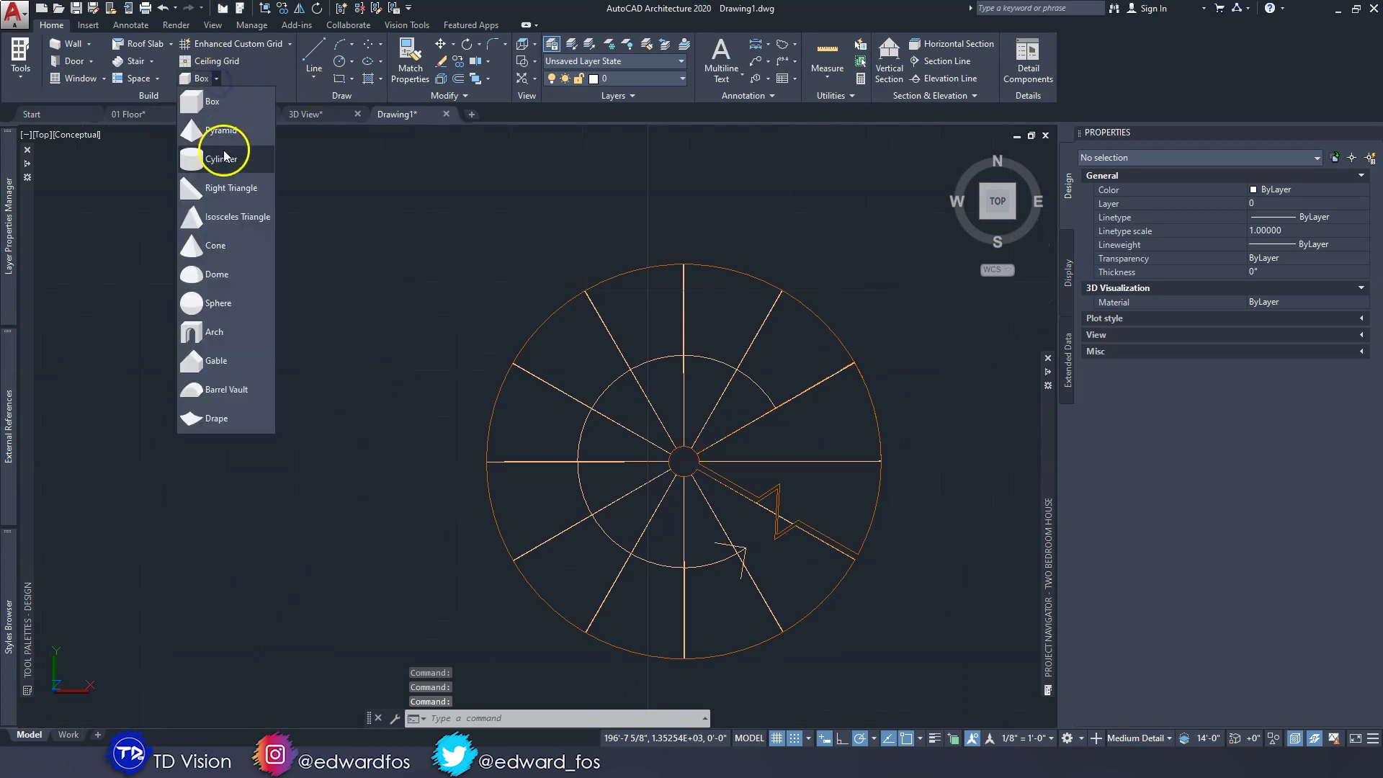
pyautogui.click(221, 166)
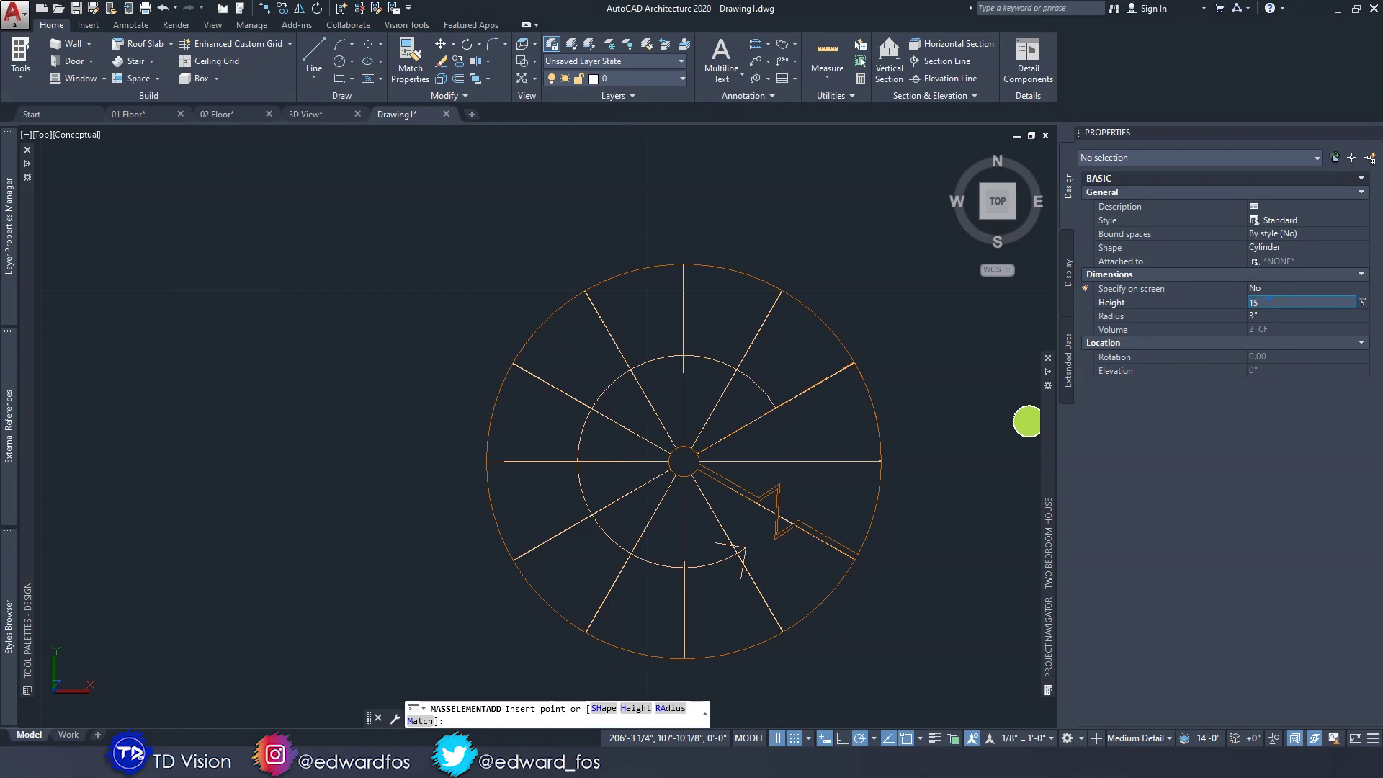
pyautogui.write('15')
pyautogui.press('Tab')
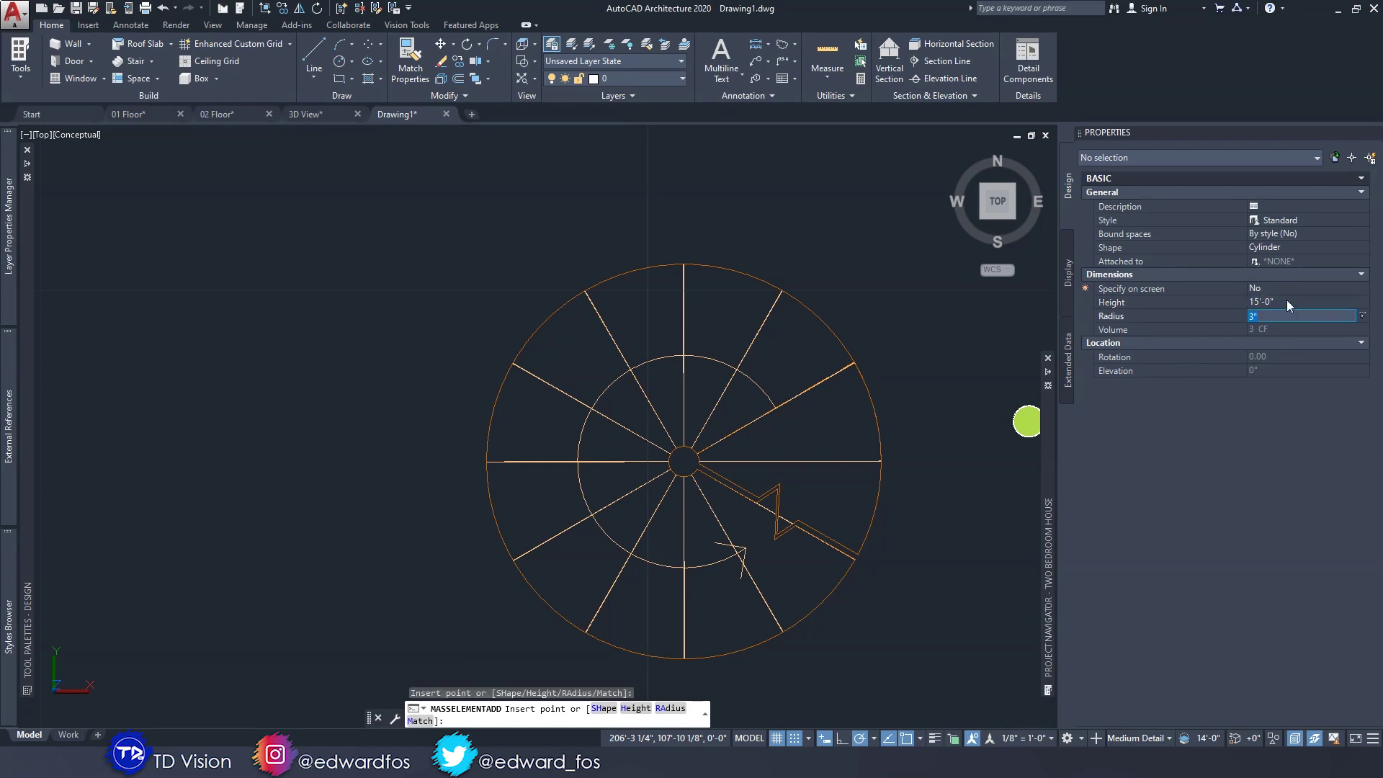
pyautogui.scroll(1, 659, 469)
pyautogui.scroll(3, 695, 468)
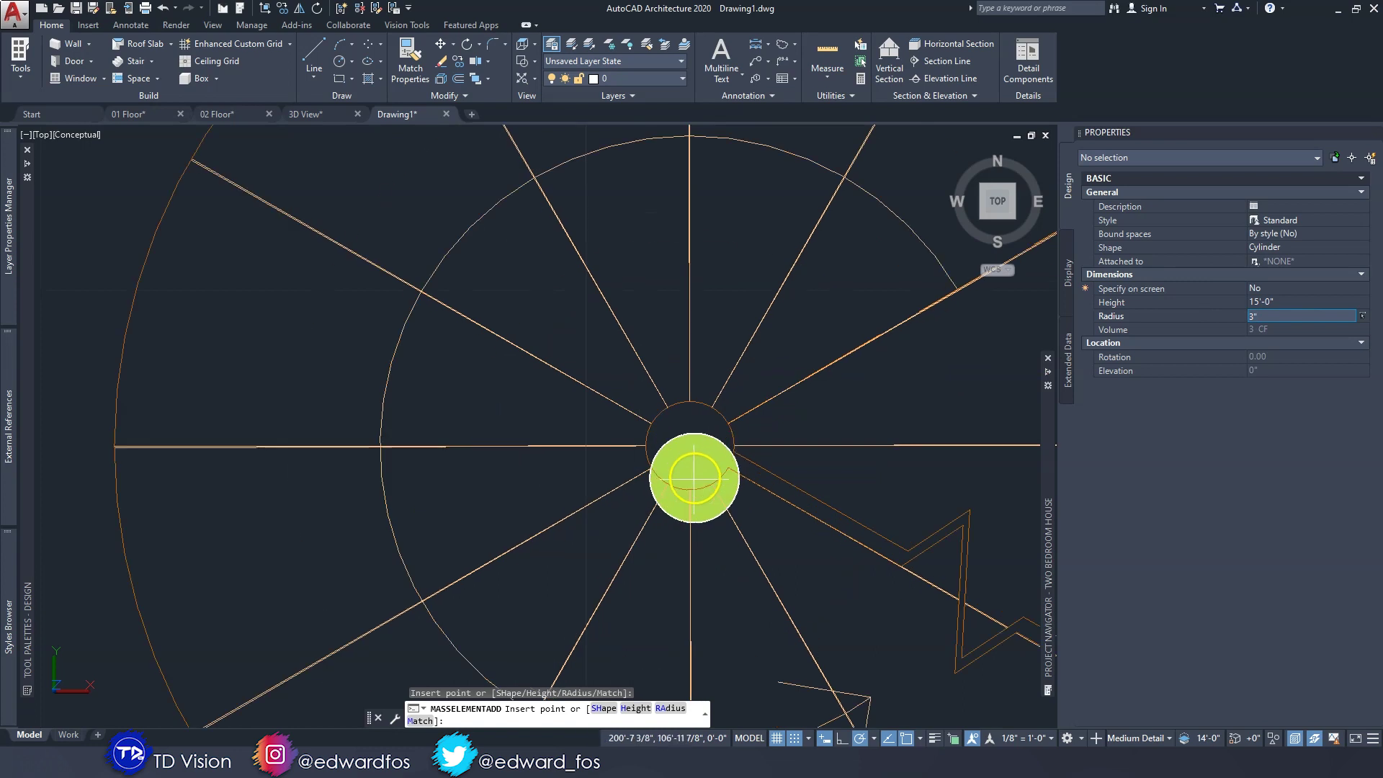
pyautogui.click(689, 447)
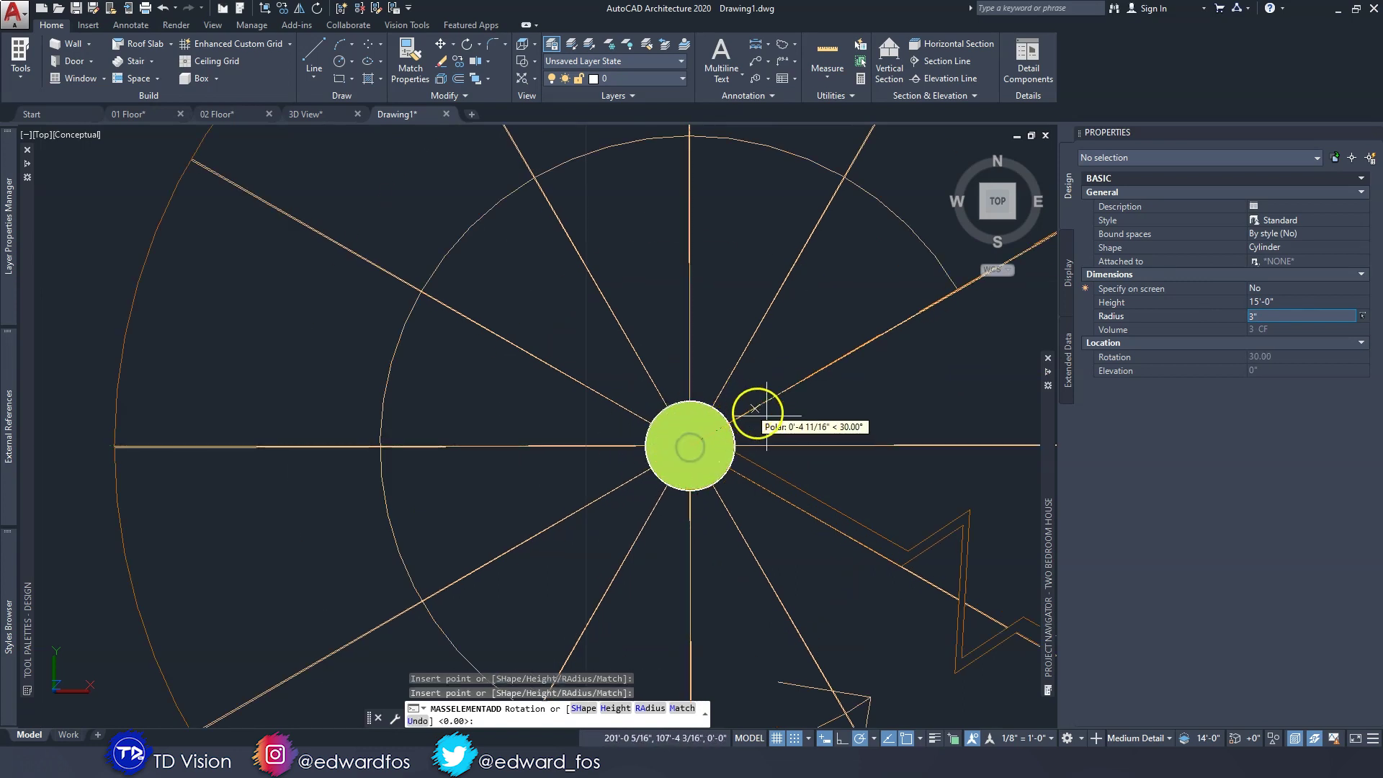
pyautogui.press('Return')
pyautogui.press('Escape')
# - Examine the cylinder column inside the spiral stair from several 3D angles
pyautogui.scroll(-5, 809, 425)
pyautogui.keyDown('shift'); pyautogui.moveTo(809, 426); pyautogui.dragTo(748, 517, button='middle'); pyautogui.keyUp('shift')
pyautogui.click(677, 403)
pyautogui.keyDown('shift'); pyautogui.moveTo(677, 403); pyautogui.dragTo(707, 451, button='middle'); pyautogui.keyUp('shift')
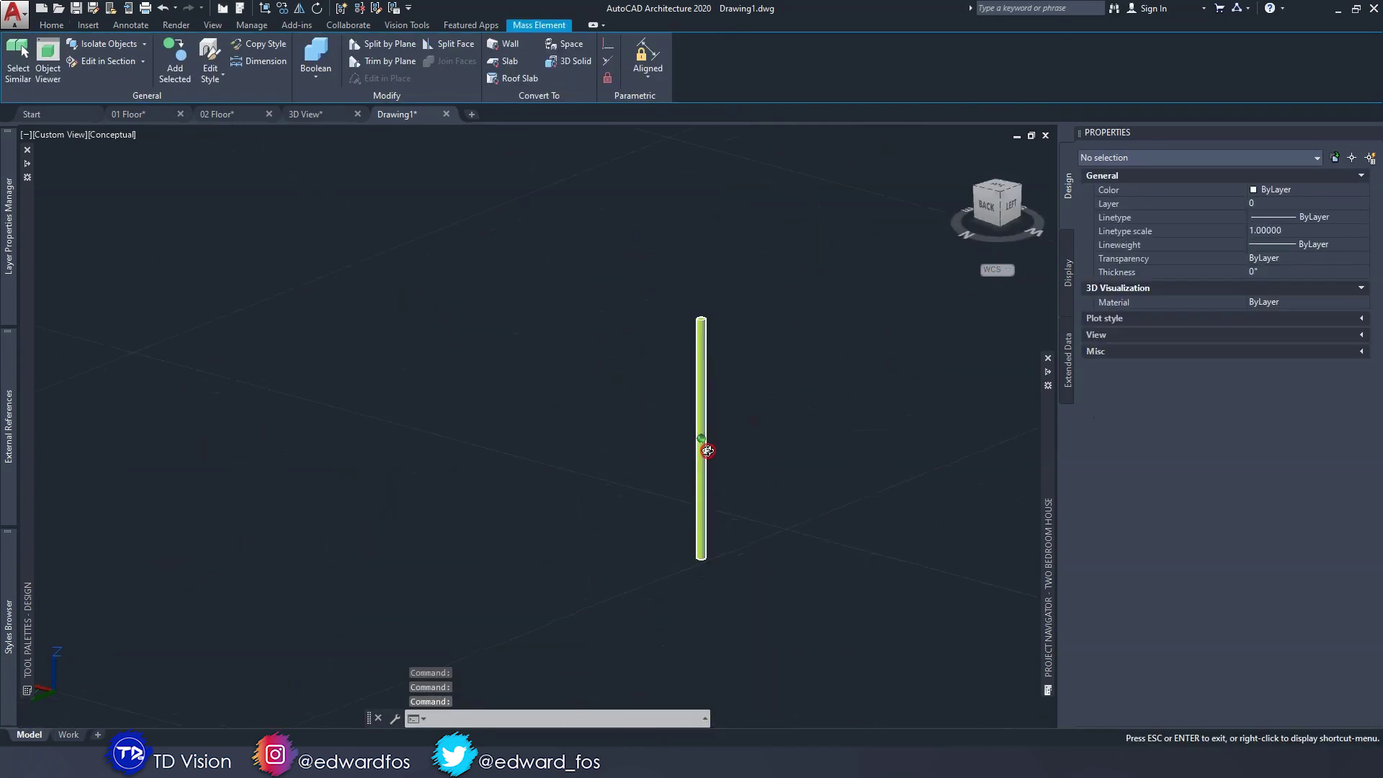
pyautogui.press('Escape')
pyautogui.click(711, 417)
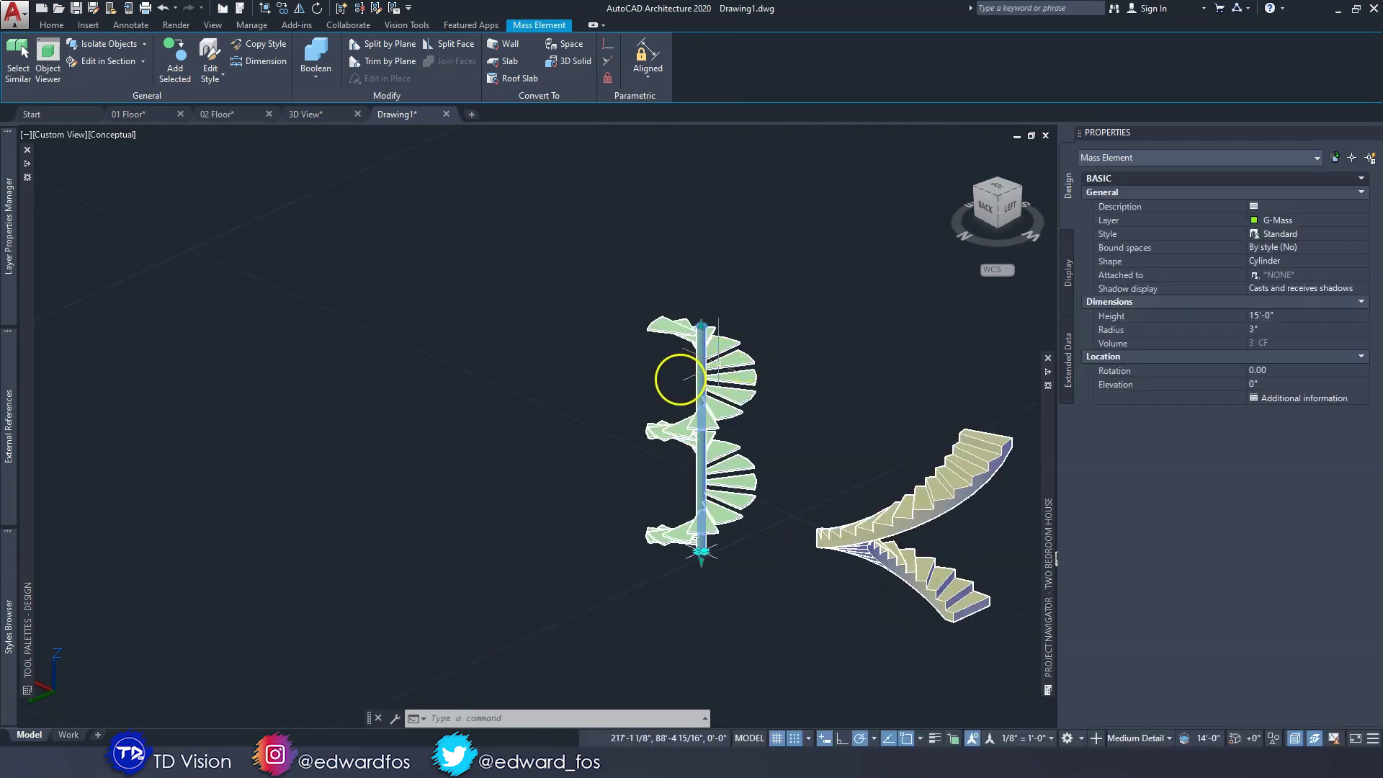
pyautogui.keyDown('shift'); pyautogui.moveTo(684, 396); pyautogui.dragTo(639, 442, button='middle'); pyautogui.keyUp('shift')
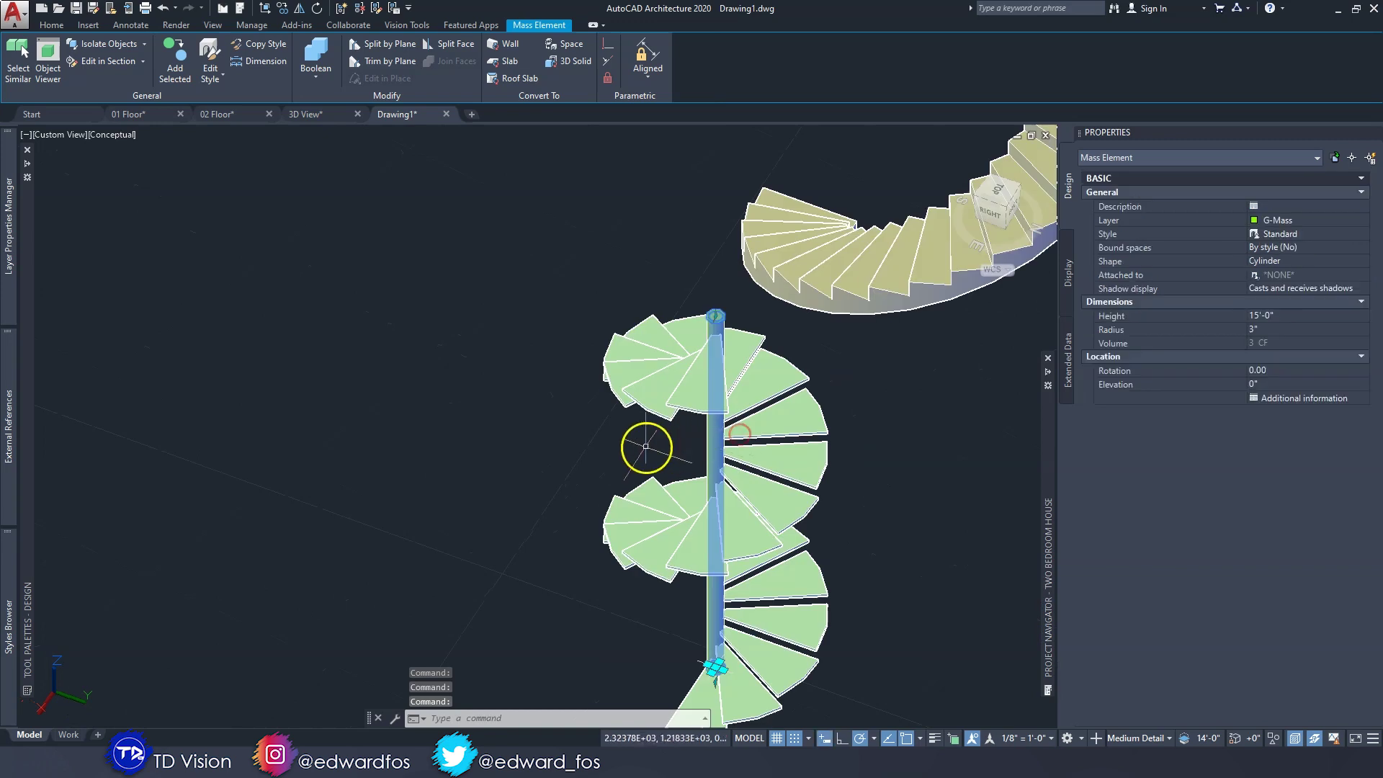
pyautogui.press('Escape')
pyautogui.press('Escape')
pyautogui.keyDown('shift'); pyautogui.moveTo(660, 491); pyautogui.dragTo(766, 477, button='middle'); pyautogui.keyUp('shift')
# - Add a Standard railing with a 2" side offset to the outer edge of the tight spiral stair
pyautogui.click(989, 188)
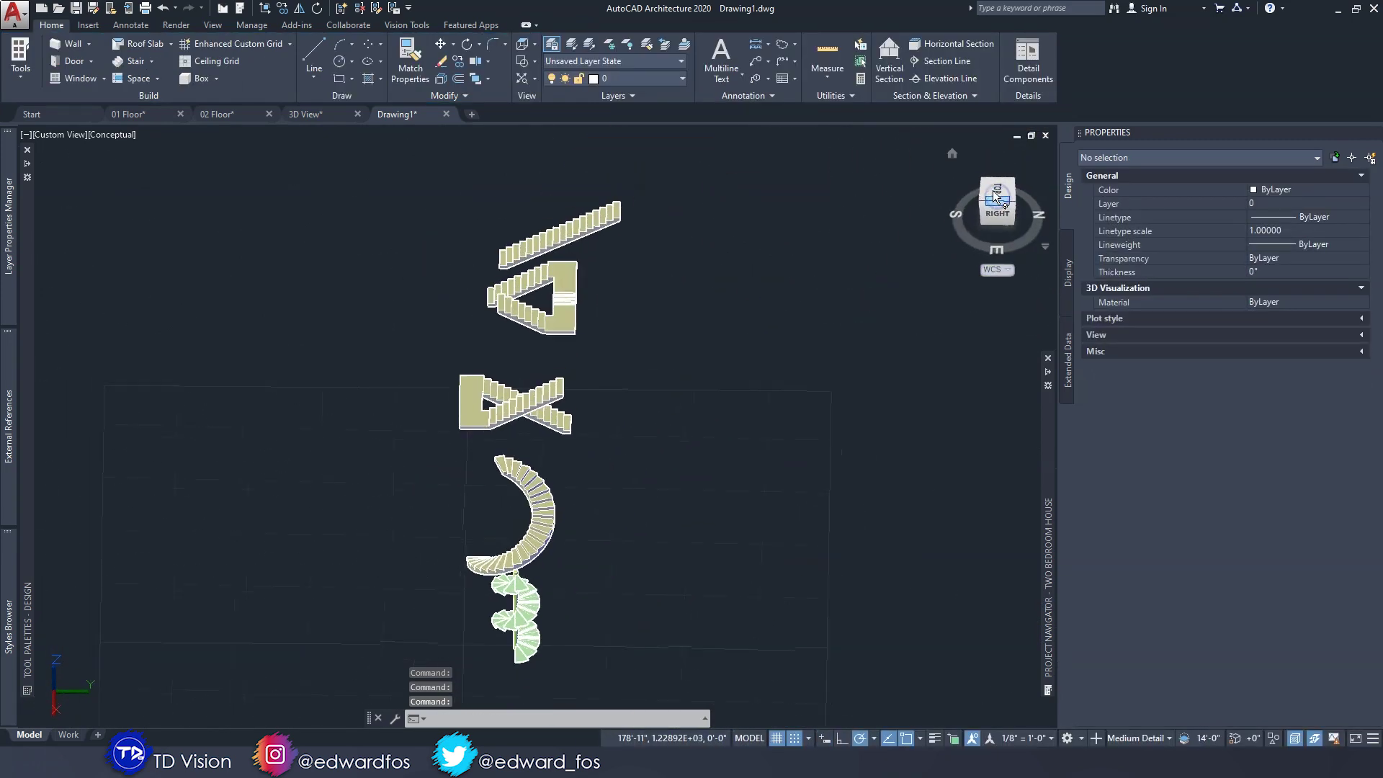
pyautogui.scroll(5, 809, 469)
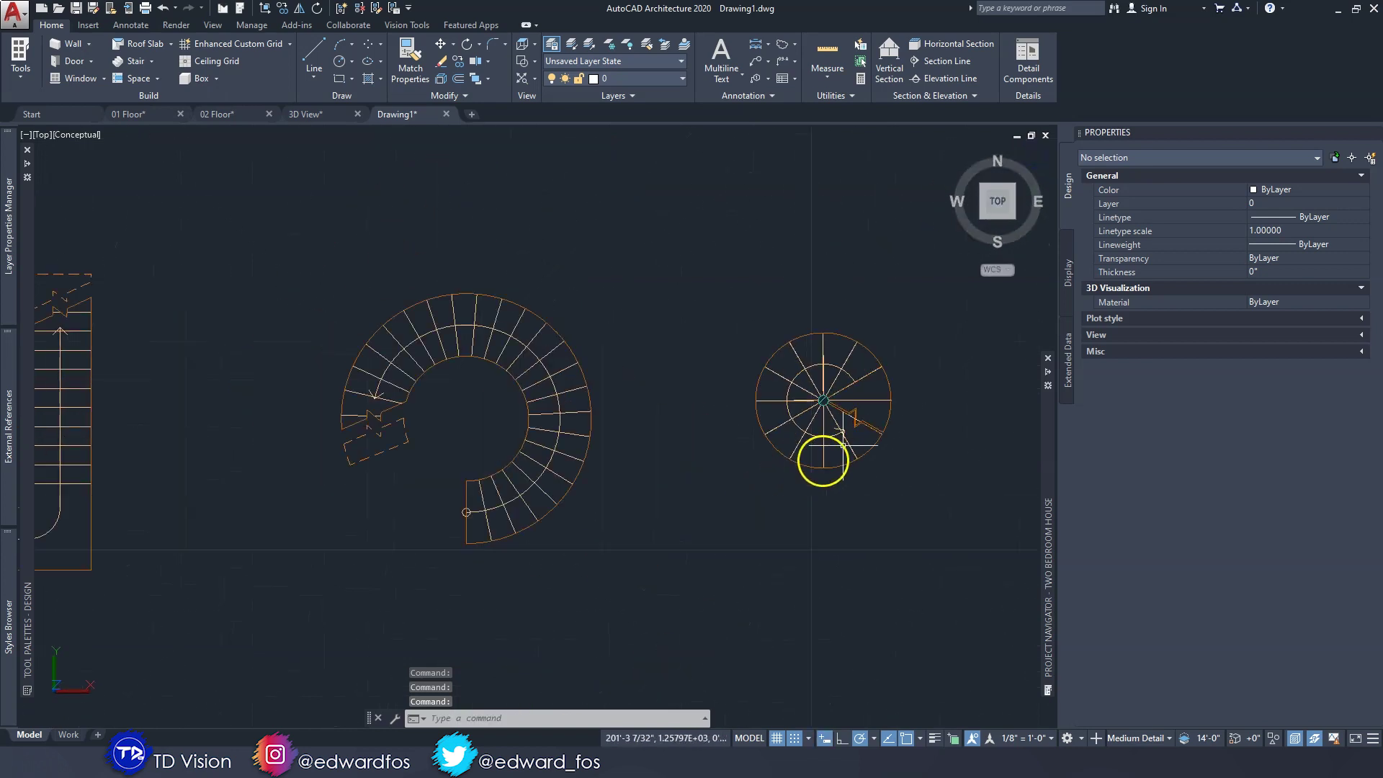
pyautogui.press('Escape')
pyautogui.press('Escape')
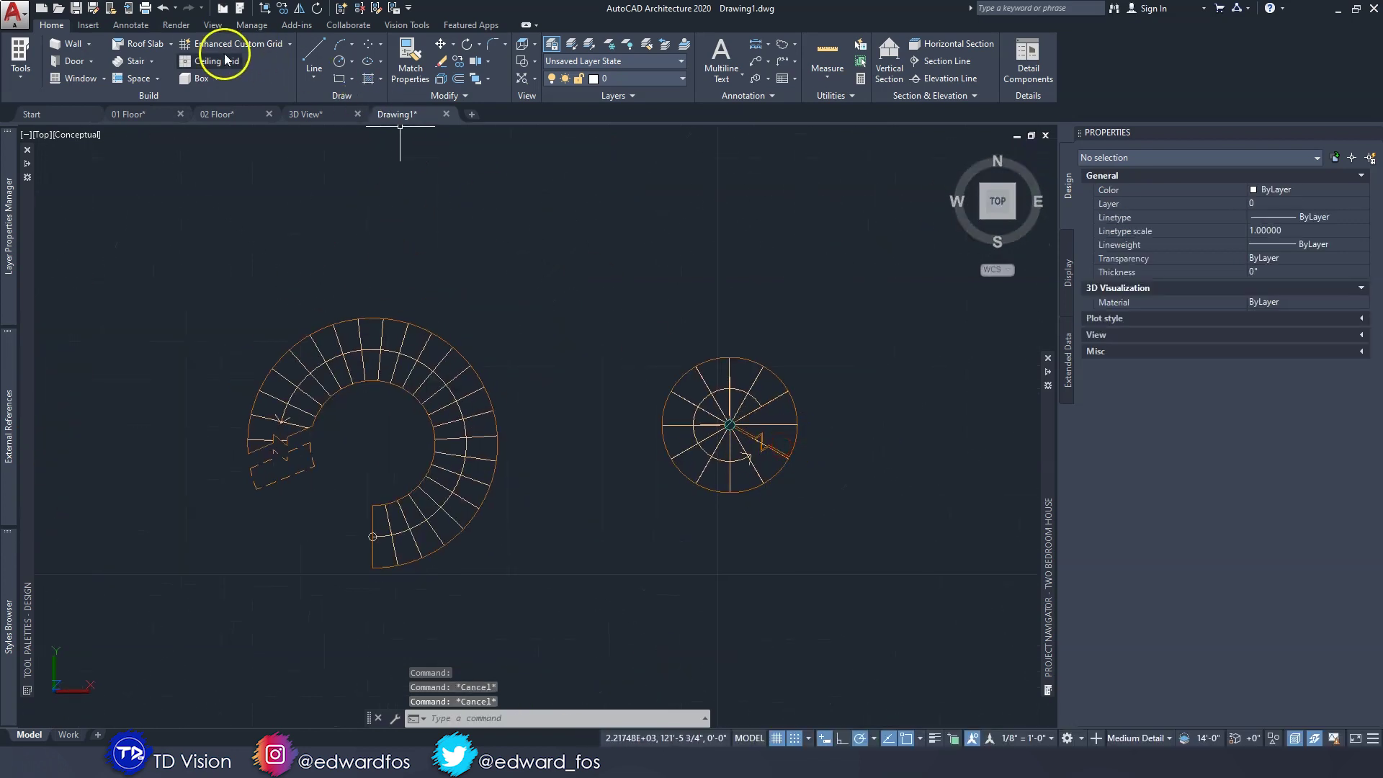
pyautogui.click(156, 63)
pyautogui.click(154, 116)
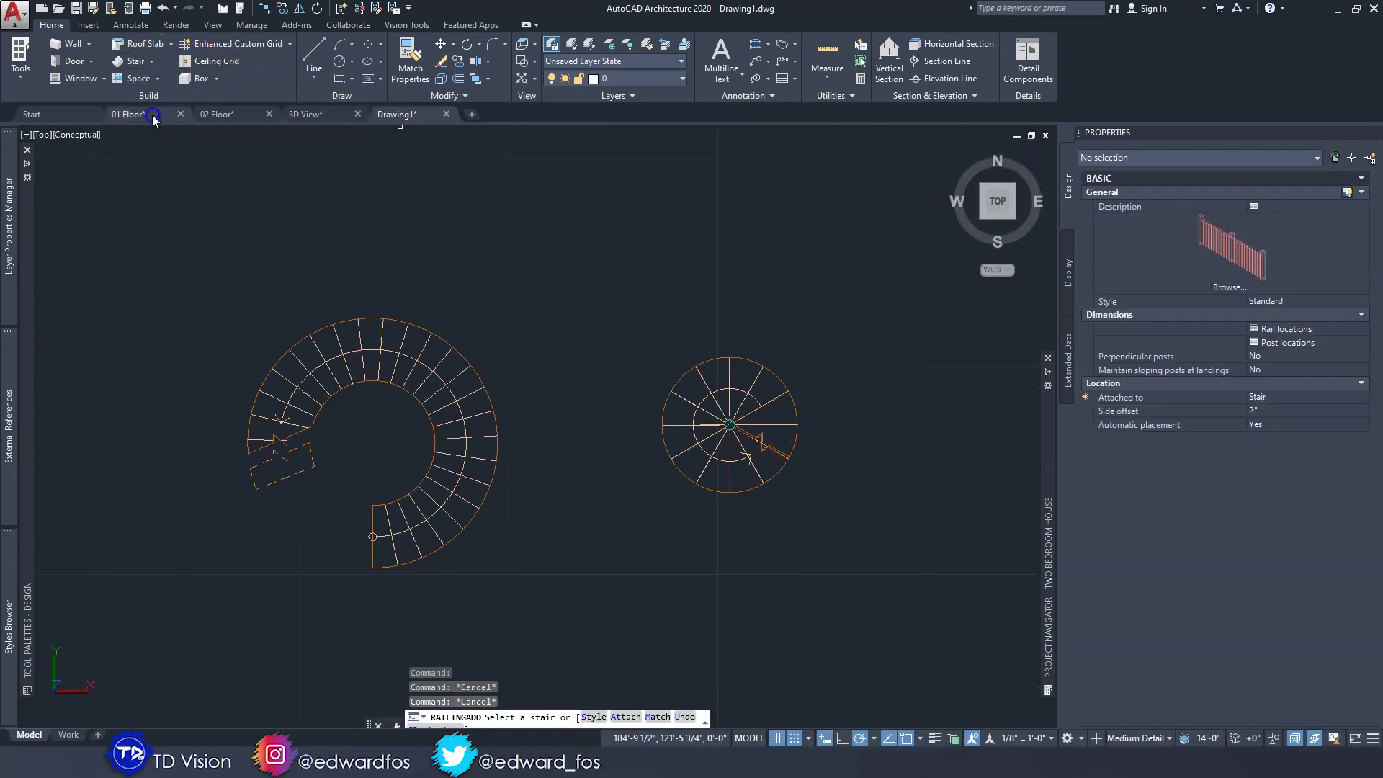
pyautogui.scroll(2, 762, 377)
pyautogui.scroll(2, 744, 424)
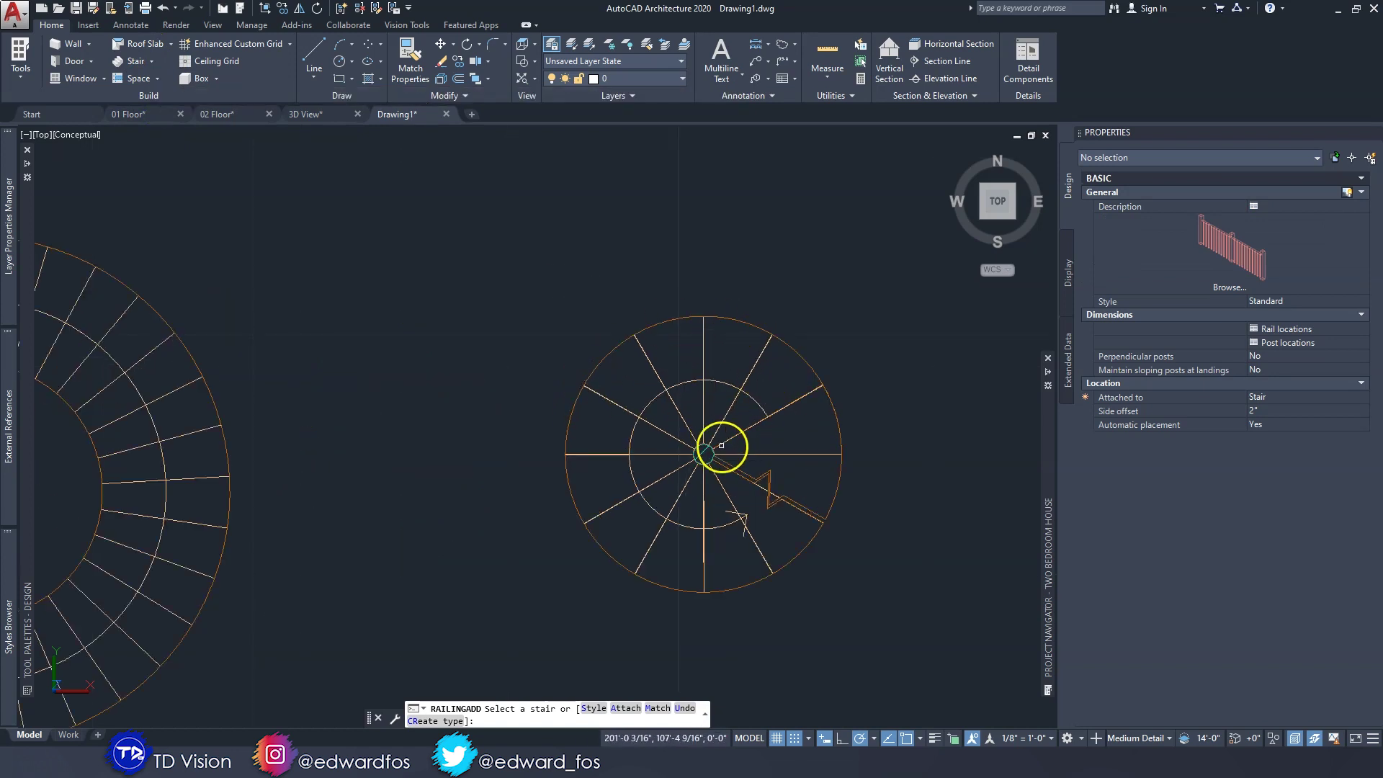
pyautogui.scroll(2, 631, 341)
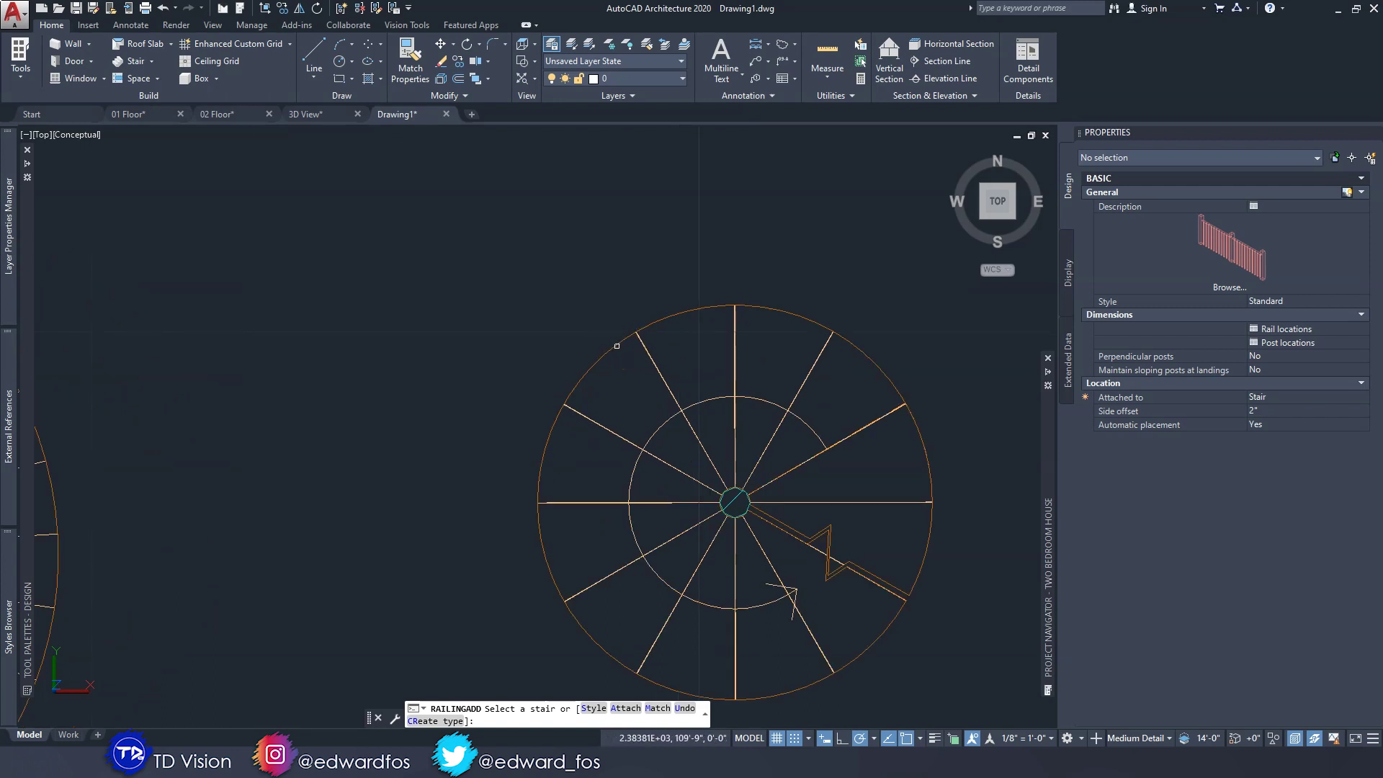
pyautogui.click(611, 346)
pyautogui.press('Escape')
pyautogui.press('Escape')
# - Add a Standard railing to the outer edge of the wide concrete spiral stair in a 3D view
pyautogui.scroll(-5, 616, 328)
pyautogui.keyDown('shift'); pyautogui.moveTo(616, 327); pyautogui.dragTo(605, 339, button='middle'); pyautogui.keyUp('shift')
pyautogui.scroll(6, 591, 278)
pyautogui.scroll(-3, 591, 277)
pyautogui.keyDown('shift'); pyautogui.moveTo(591, 278); pyautogui.dragTo(634, 414, button='middle'); pyautogui.keyUp('shift')
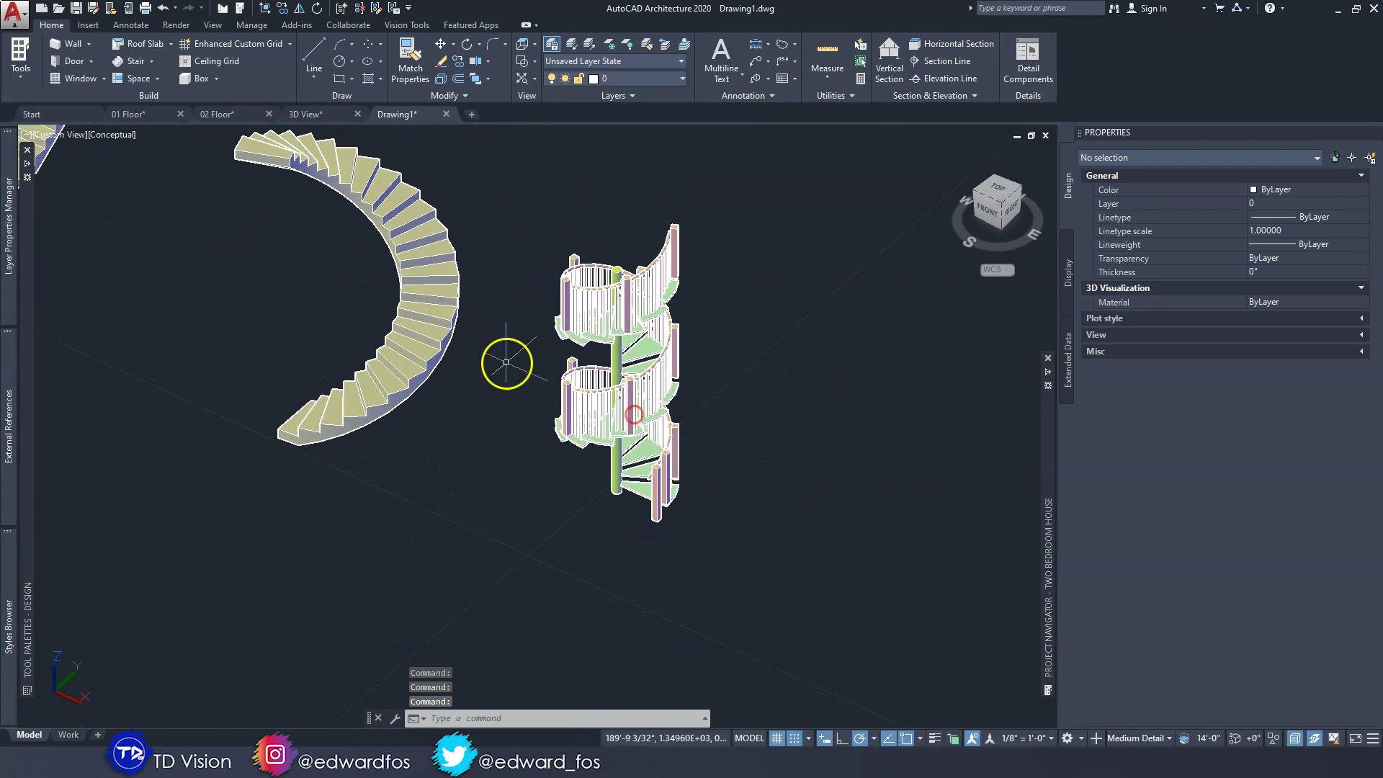
pyautogui.moveTo(507, 362); pyautogui.dragTo(694, 453, button='middle')
pyautogui.click(153, 62)
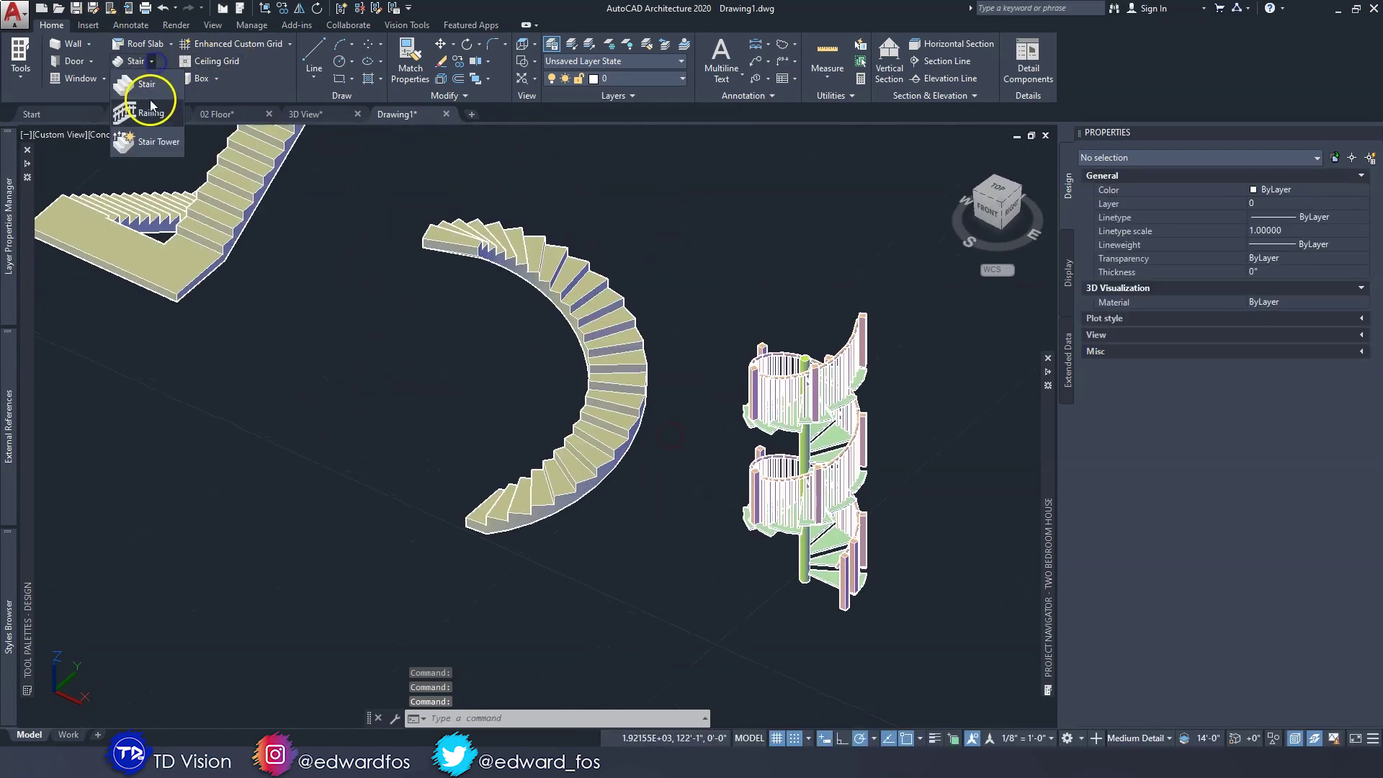
pyautogui.click(151, 110)
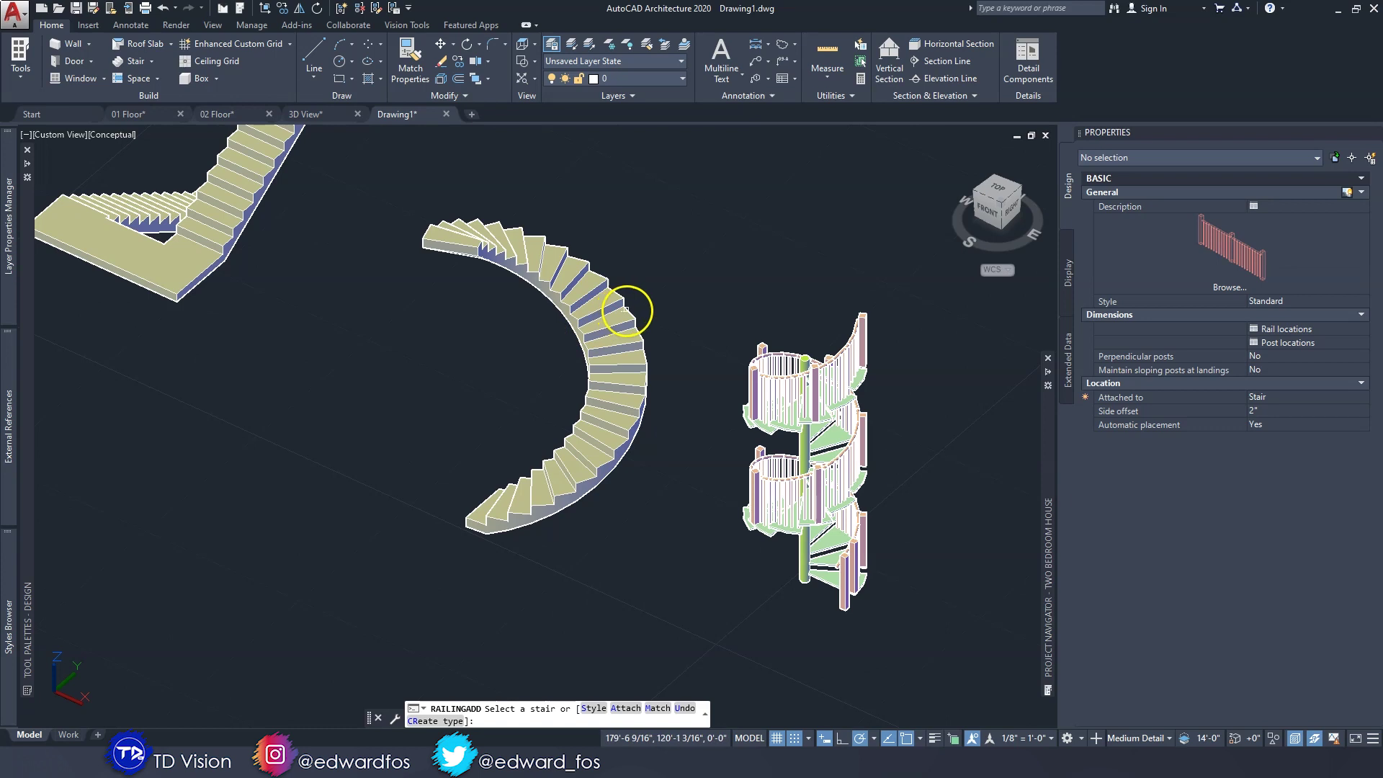
pyautogui.click(627, 310)
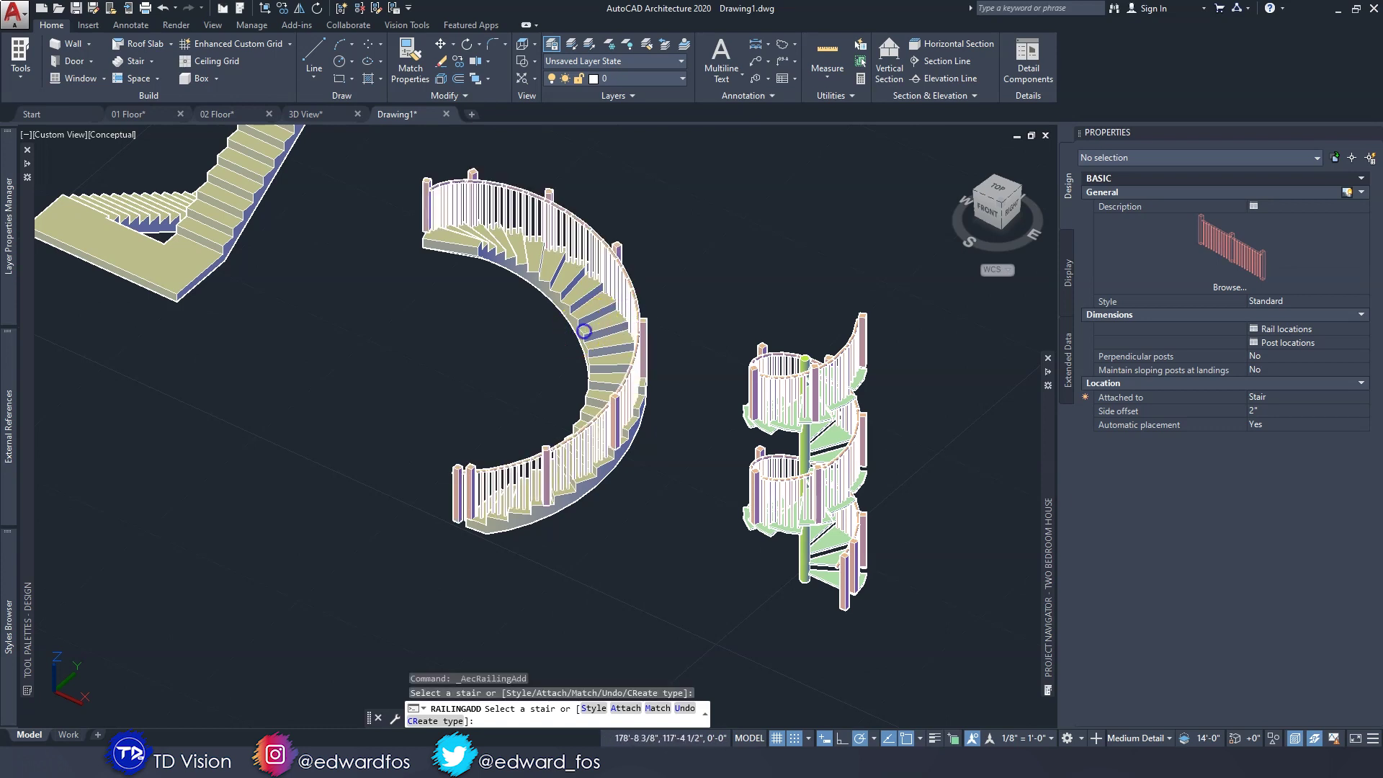
# - Add a Standard railing along the inner edge of the U-shaped stair
pyautogui.moveTo(377, 235); pyautogui.dragTo(661, 358, button='middle')
pyautogui.scroll(3, 539, 351)
pyautogui.click(533, 394)
pyautogui.press('Escape')
pyautogui.scroll(-5, 533, 394)
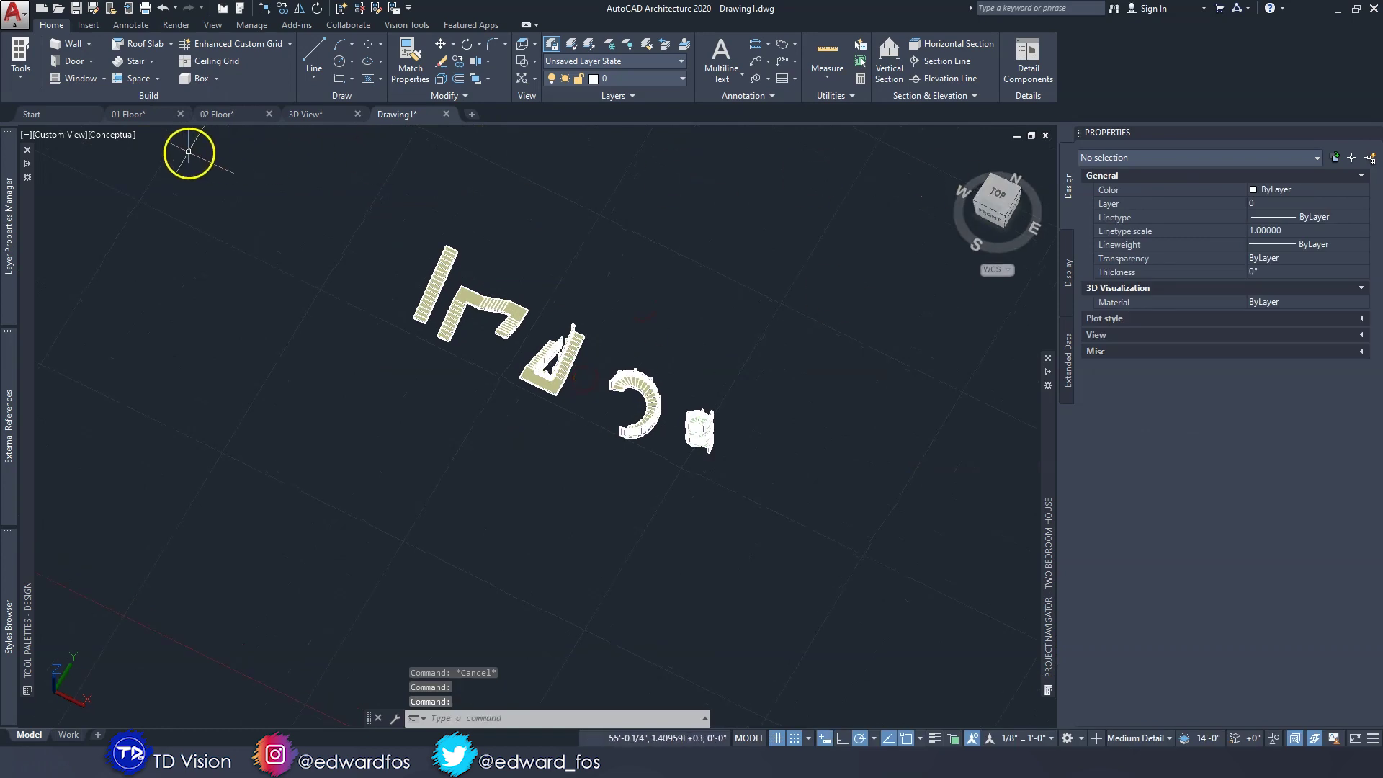
# - Add a Standard railing with a 2" side offset along the outer edge of the U-shaped stair in top view
pyautogui.click(62, 135)
pyautogui.click(80, 167)
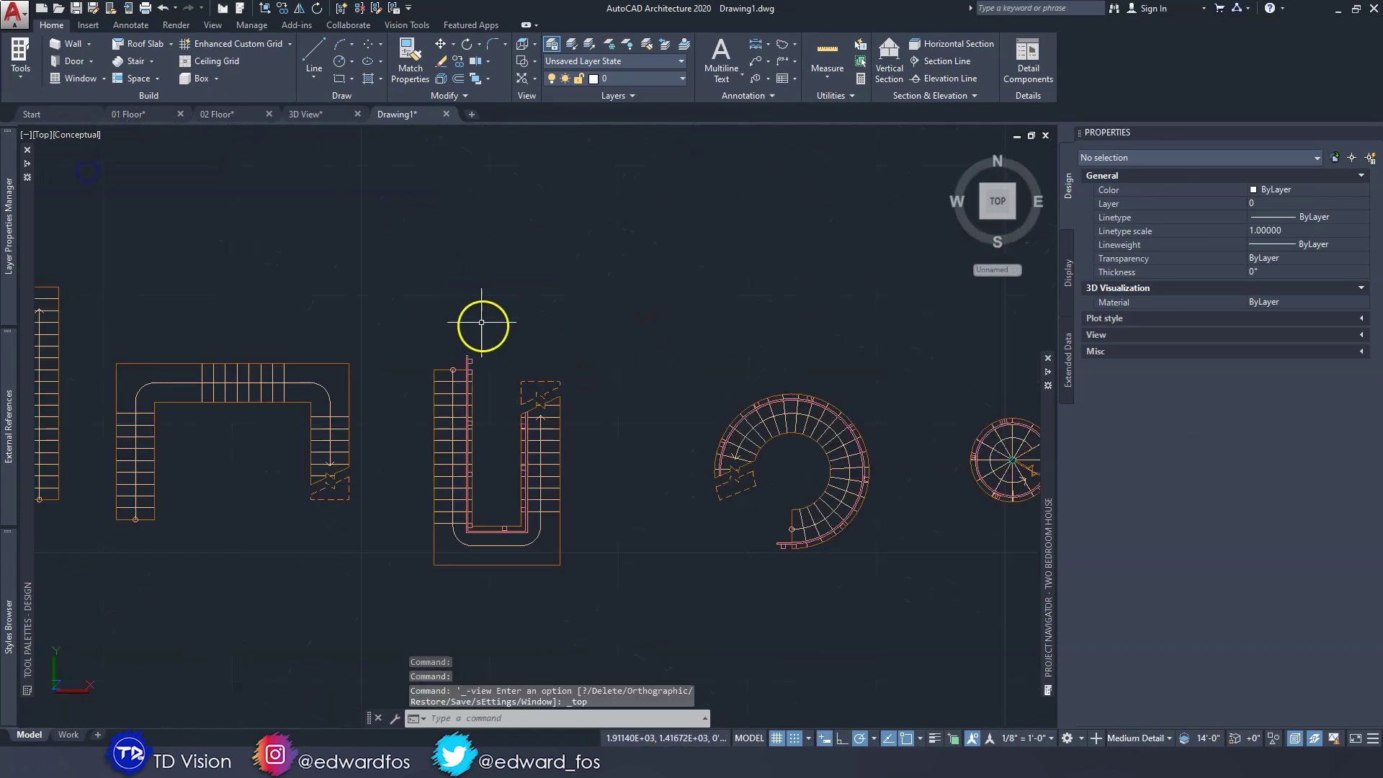
pyautogui.scroll(3, 464, 345)
pyautogui.click(152, 63)
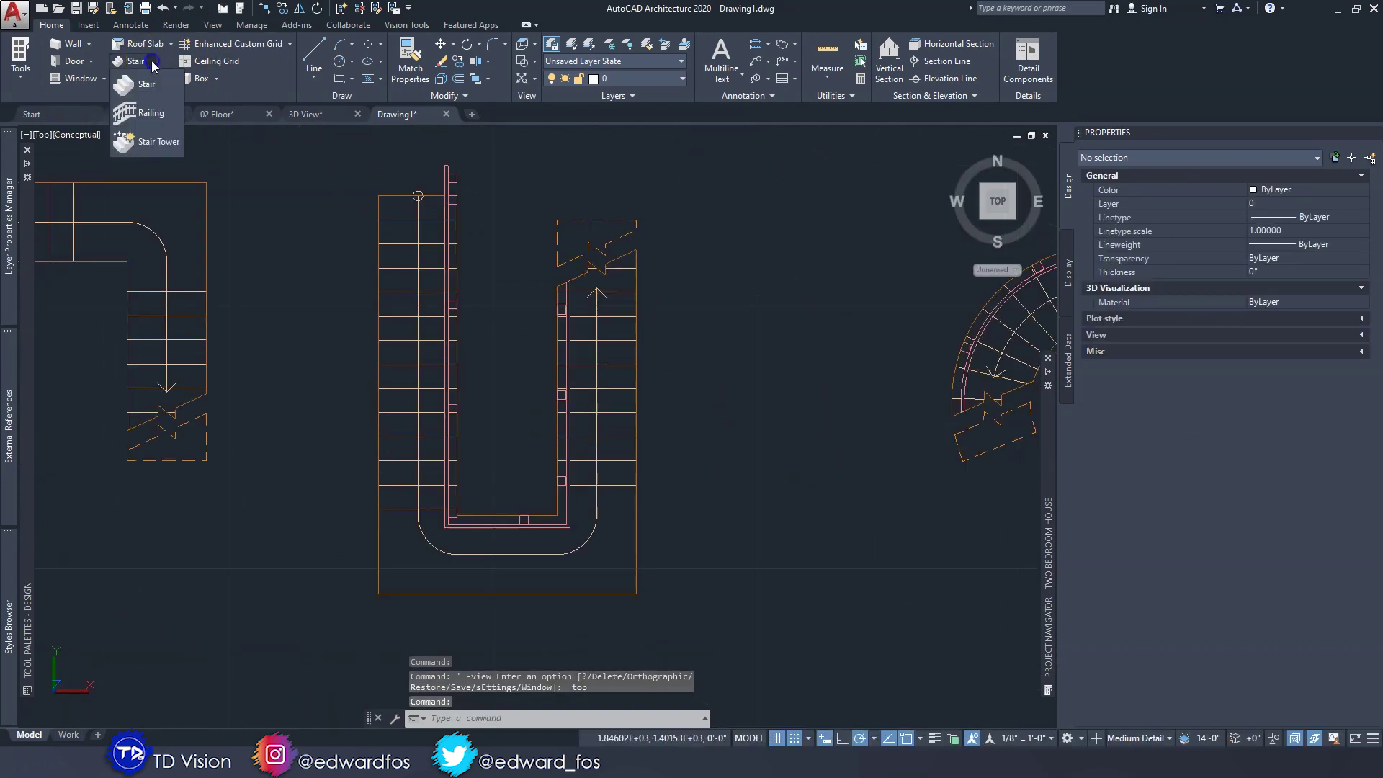
pyautogui.click(147, 114)
pyautogui.click(380, 339)
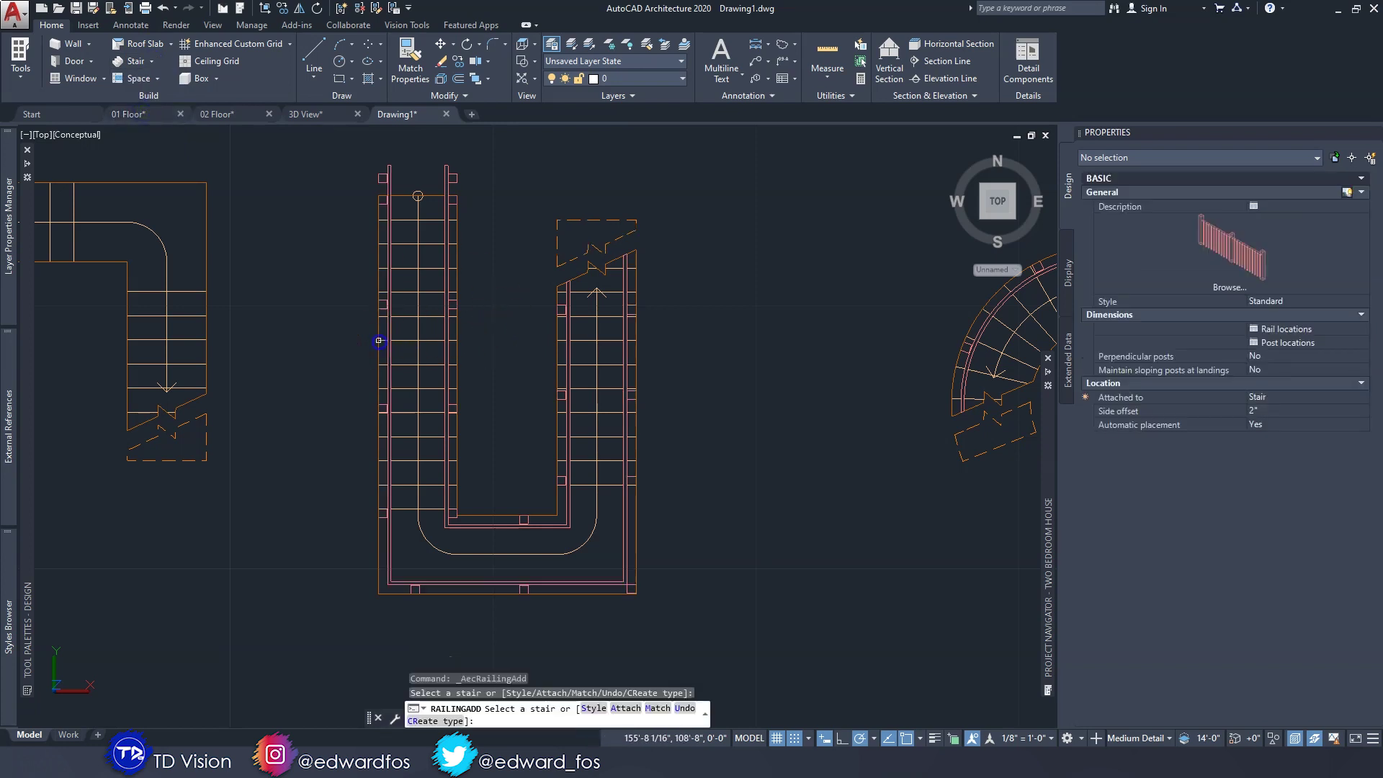
# - Add Standard railings along the outer and inner edges of the multi-landing stair
pyautogui.moveTo(348, 342); pyautogui.dragTo(556, 354, button='middle')
pyautogui.click(442, 342)
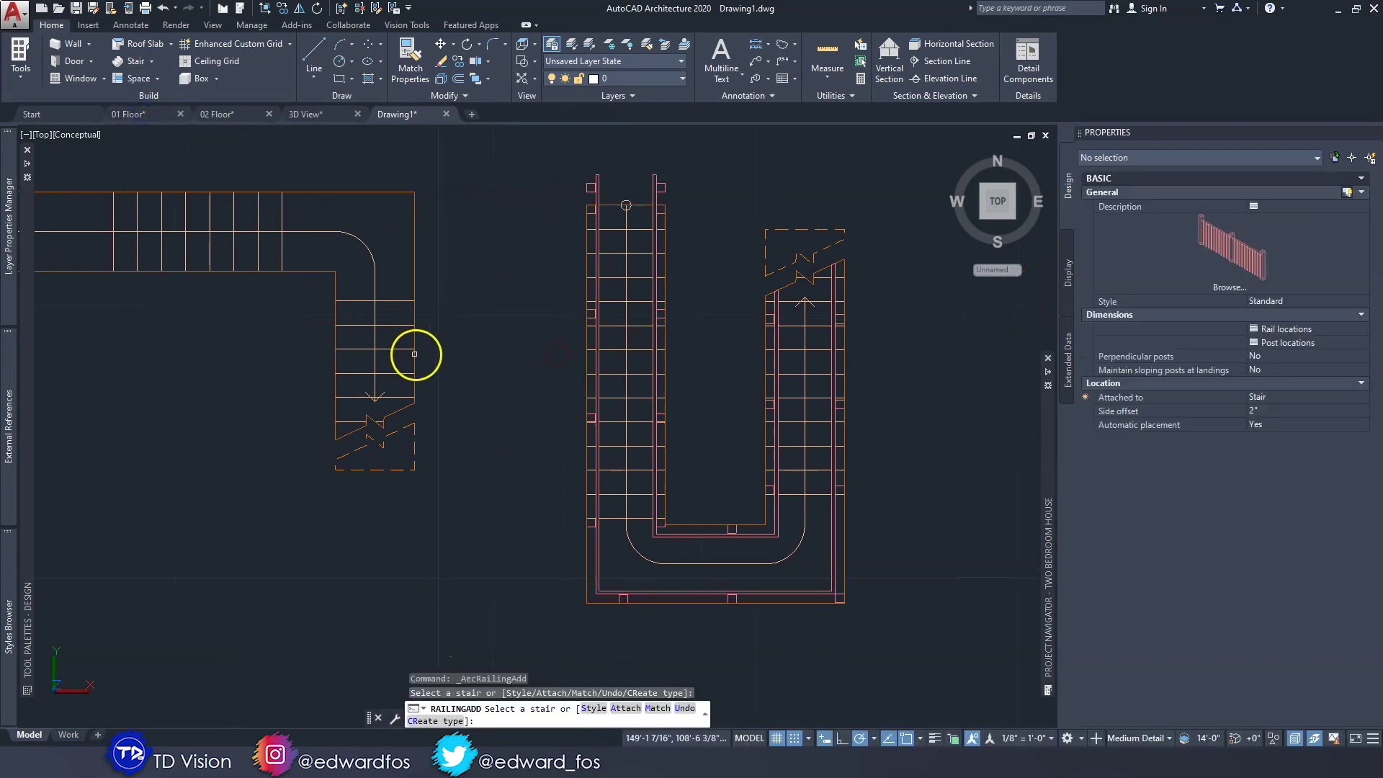
pyautogui.click(415, 352)
pyautogui.click(346, 333)
# - Add Standard railings along both edges of the straight stair
pyautogui.moveTo(252, 339); pyautogui.dragTo(686, 344, button='middle')
pyautogui.click(371, 310)
pyautogui.click(181, 349)
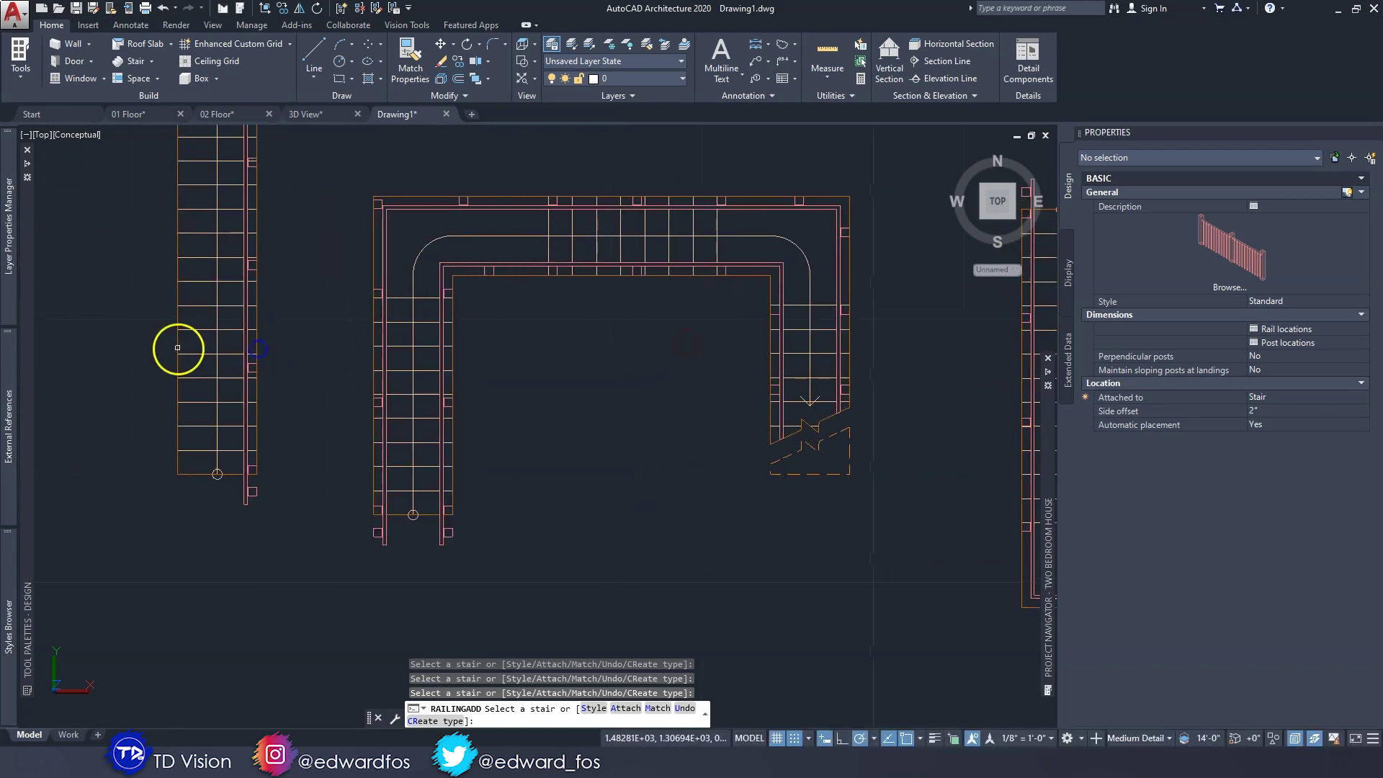
# - Examine the center of the tight spiral stair in plan, and the railings on the stairs in a 3D view
pyautogui.scroll(-5, 296, 325)
pyautogui.scroll(7, 617, 339)
pyautogui.scroll(5, 592, 297)
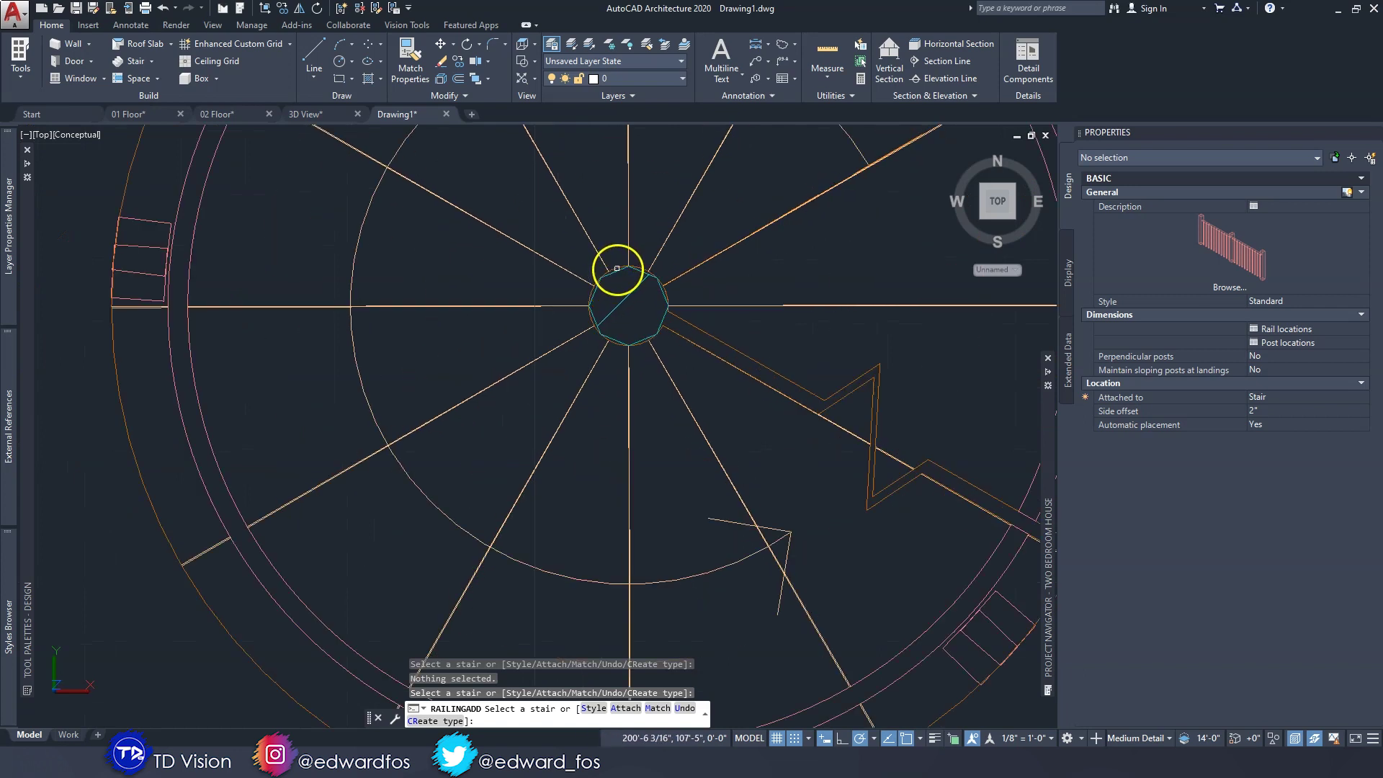
pyautogui.scroll(-8, 583, 279)
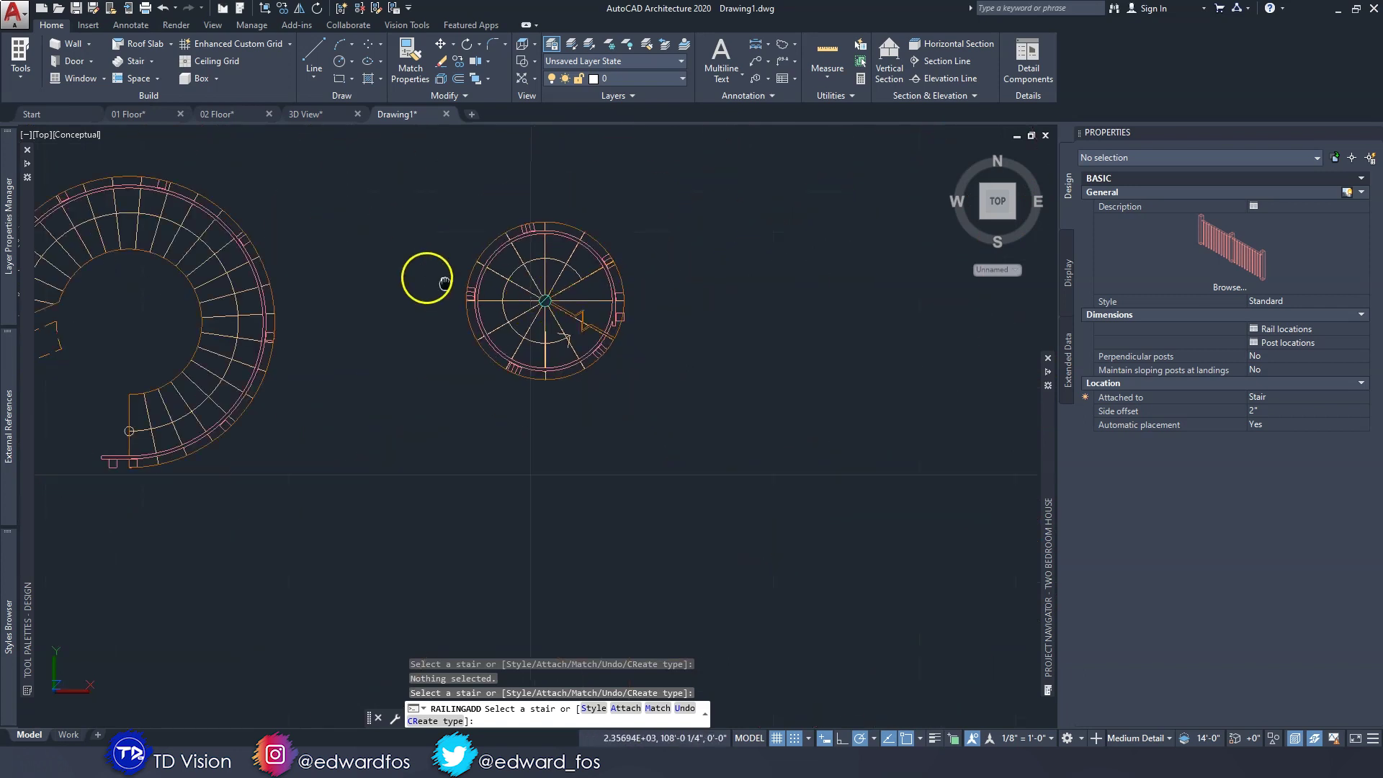
pyautogui.moveTo(423, 274); pyautogui.dragTo(639, 281, button='middle')
pyautogui.press('Escape')
pyautogui.press('Escape')
pyautogui.scroll(-5, 769, 298)
pyautogui.keyDown('shift'); pyautogui.moveTo(757, 309); pyautogui.dragTo(618, 324, button='middle'); pyautogui.keyUp('shift')
pyautogui.scroll(5, 618, 258)
pyautogui.scroll(2, 609, 284)
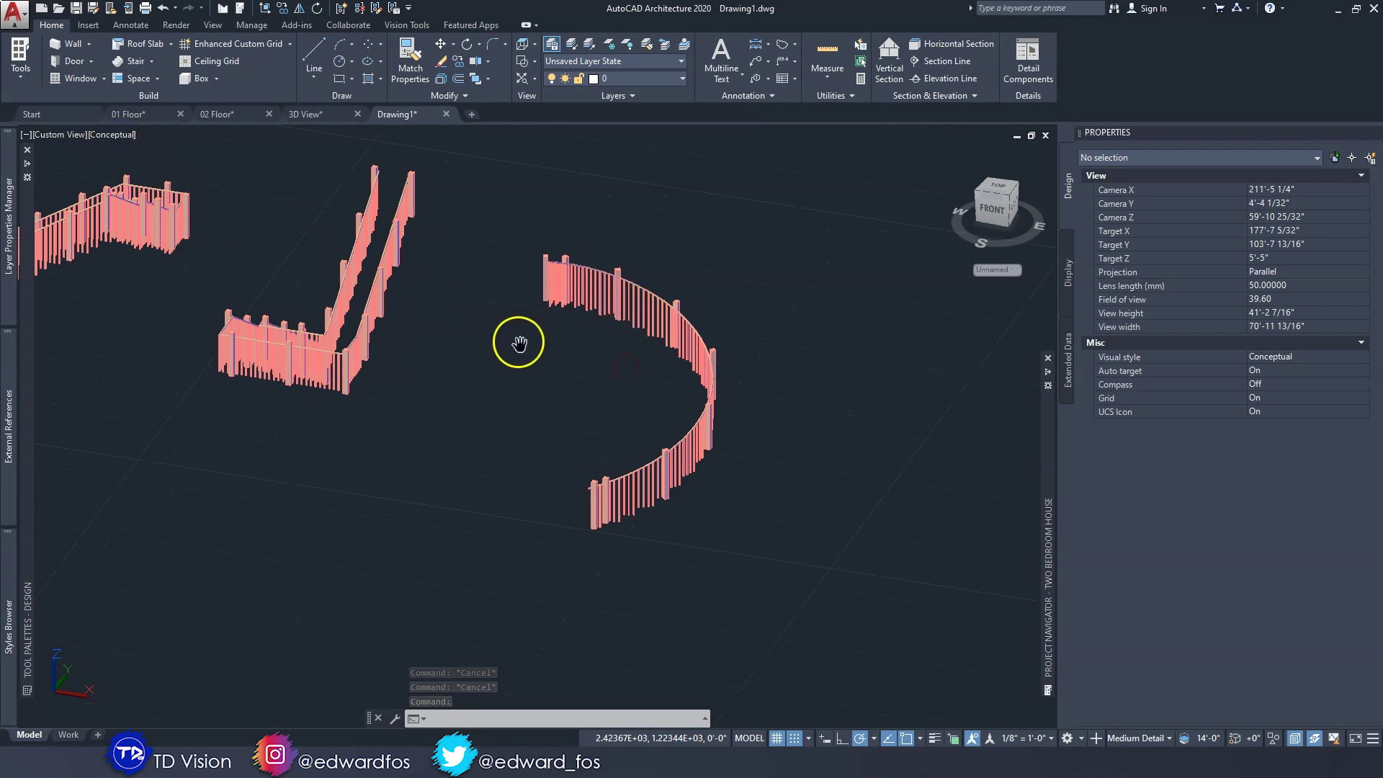
pyautogui.moveTo(519, 342); pyautogui.dragTo(495, 300, button='middle')
pyautogui.scroll(2, 494, 300)
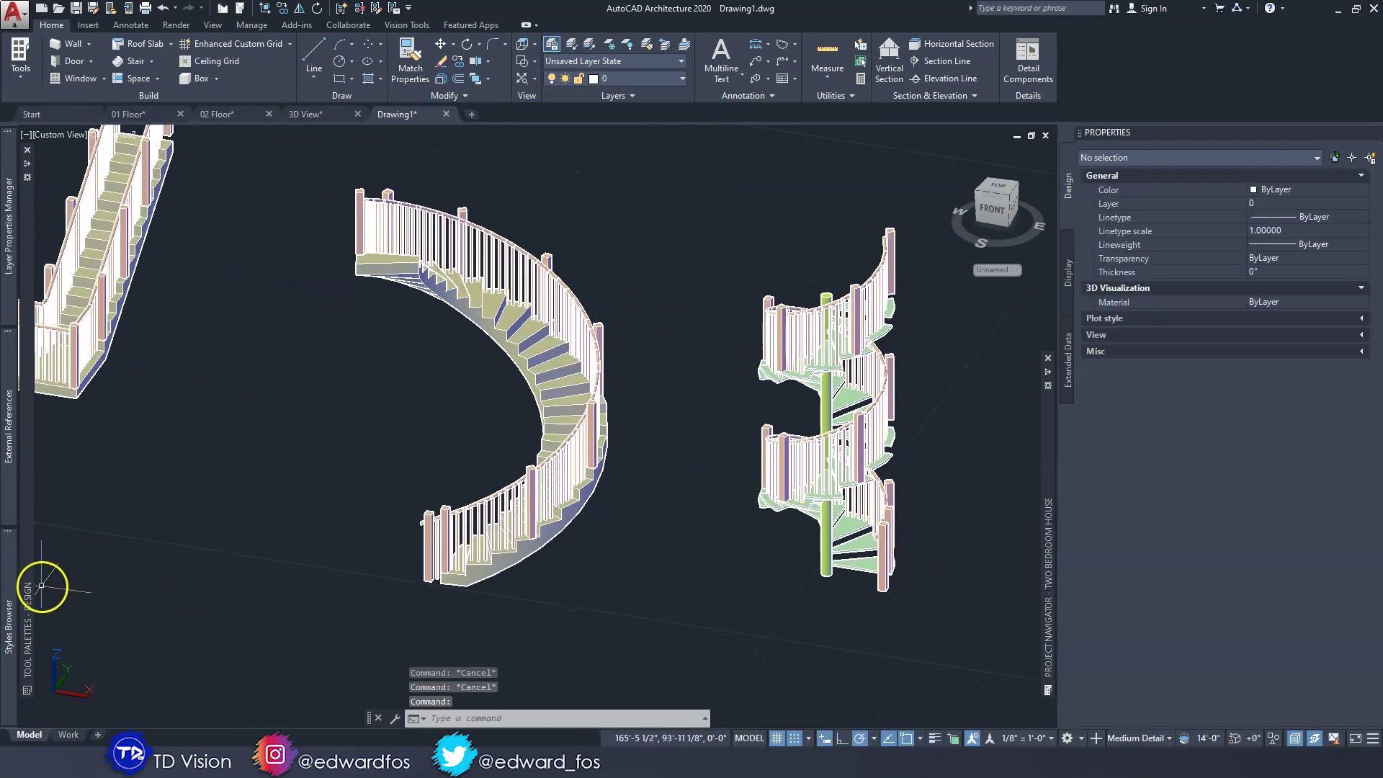
# - Import the Guardrail - Pipe + Toe railing style from the content library drawings
pyautogui.click(17, 618)
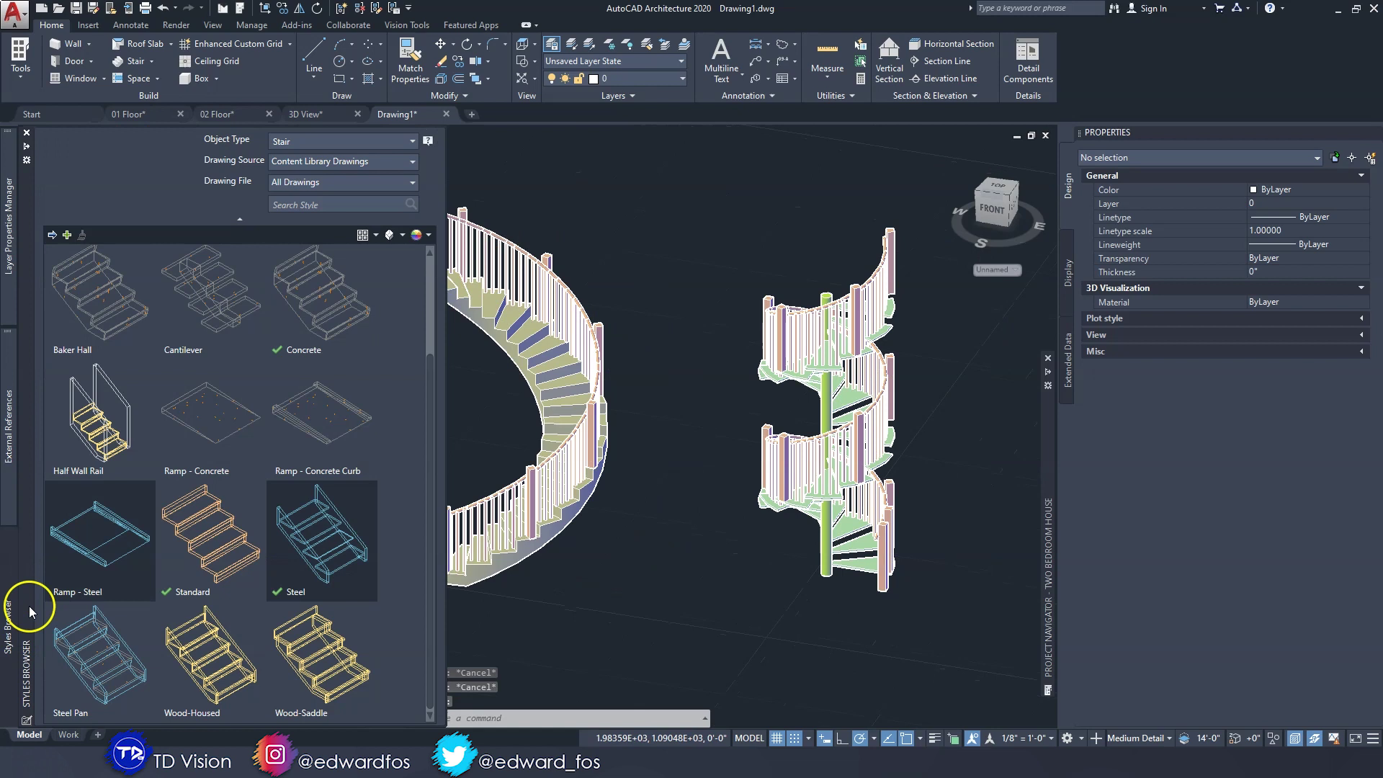
pyautogui.click(317, 144)
pyautogui.press('Escape')
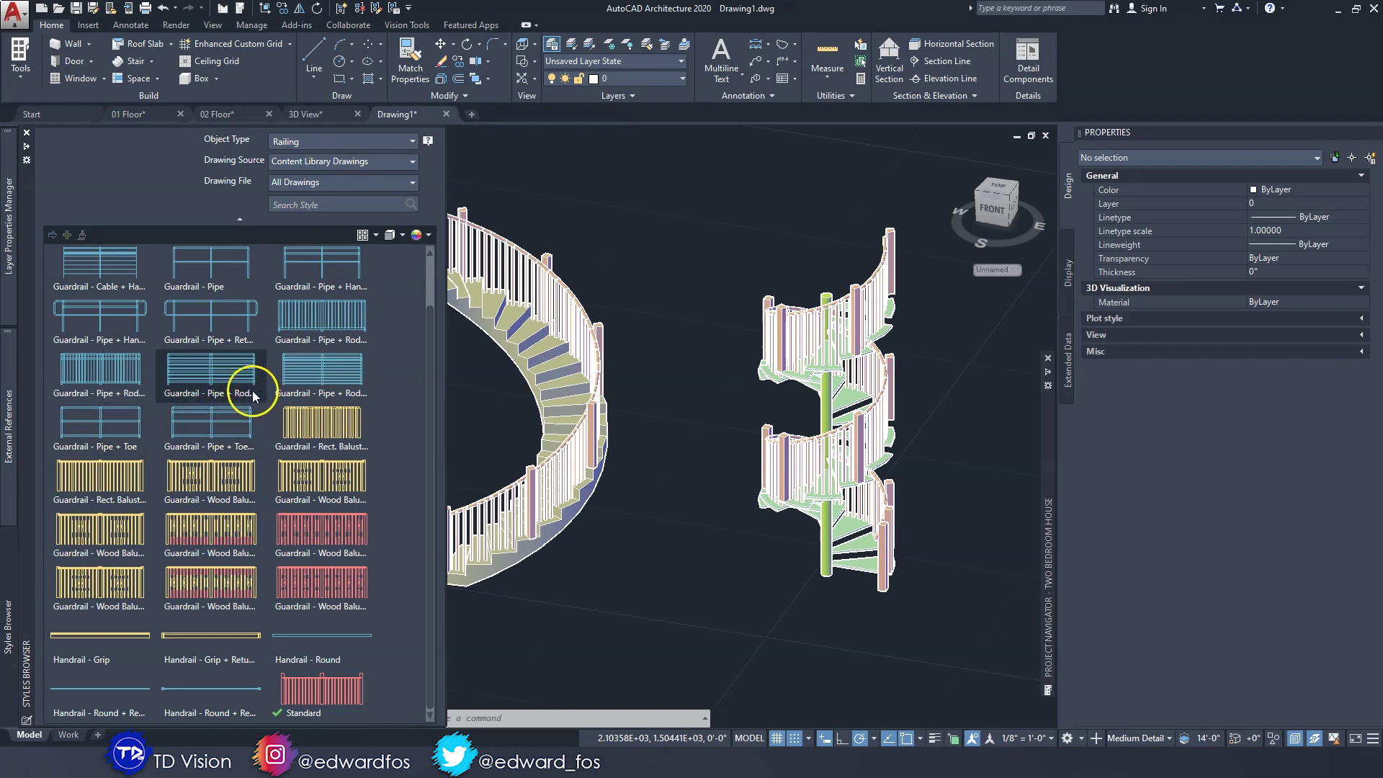
pyautogui.rightClick(111, 425)
pyautogui.click(144, 433)
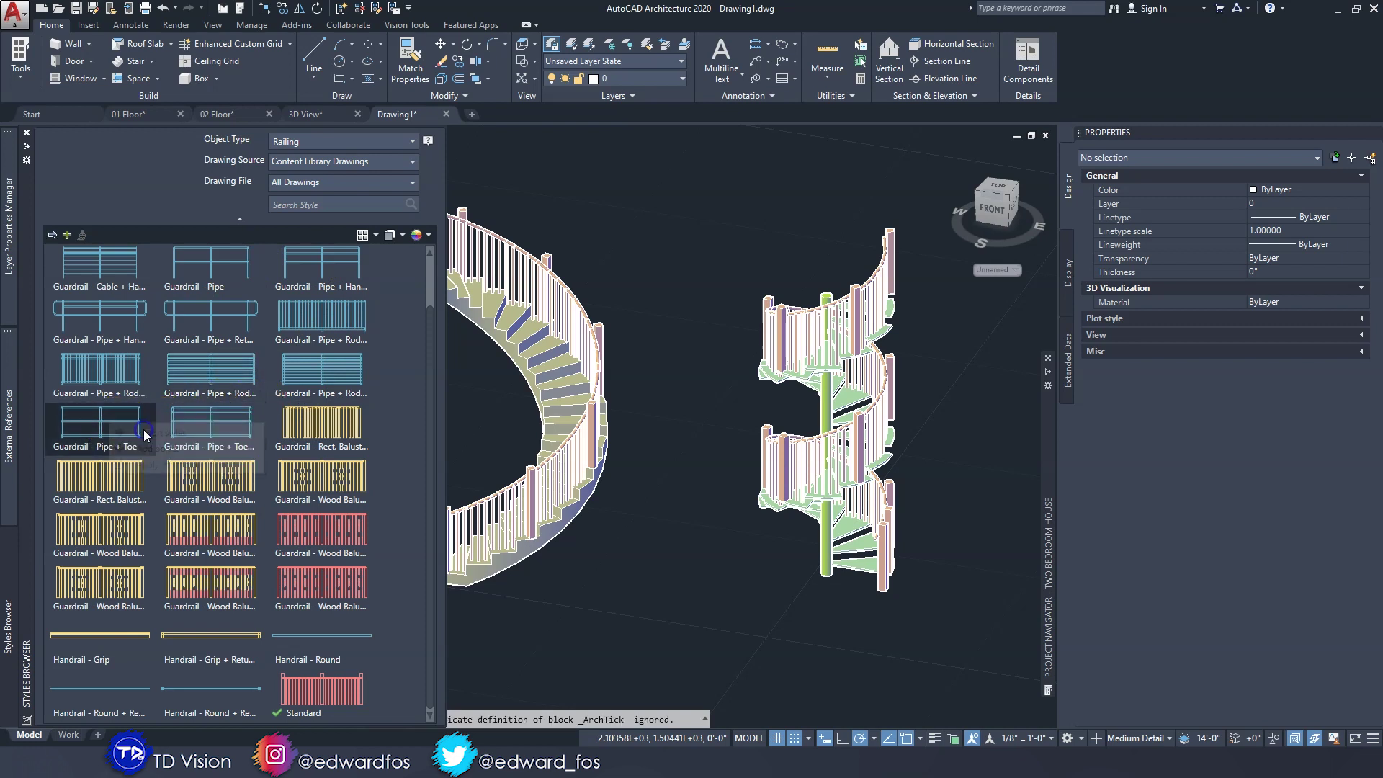
# - Select all railings similar to the spiral stair's railing and change their style to Guardrail - Pipe + Toe
pyautogui.click(890, 310)
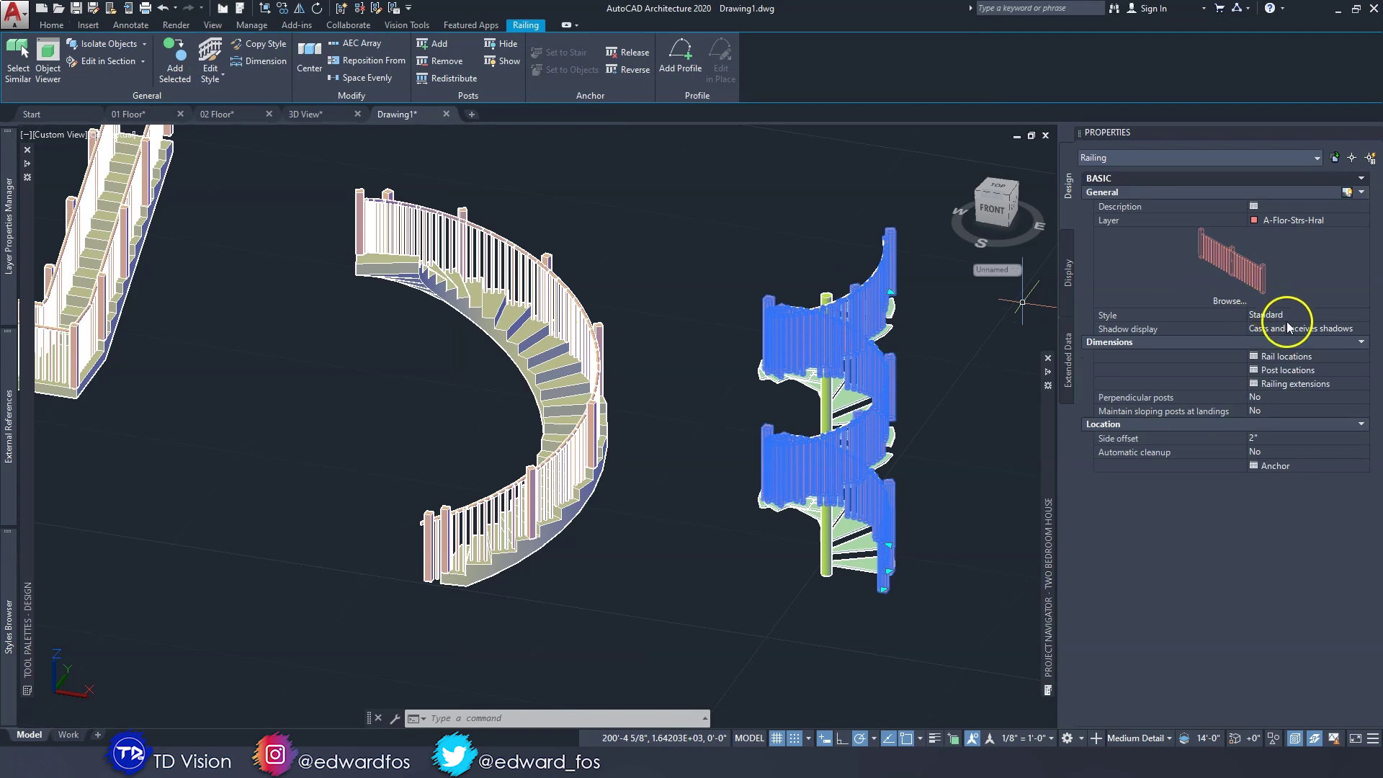
pyautogui.click(64, 66)
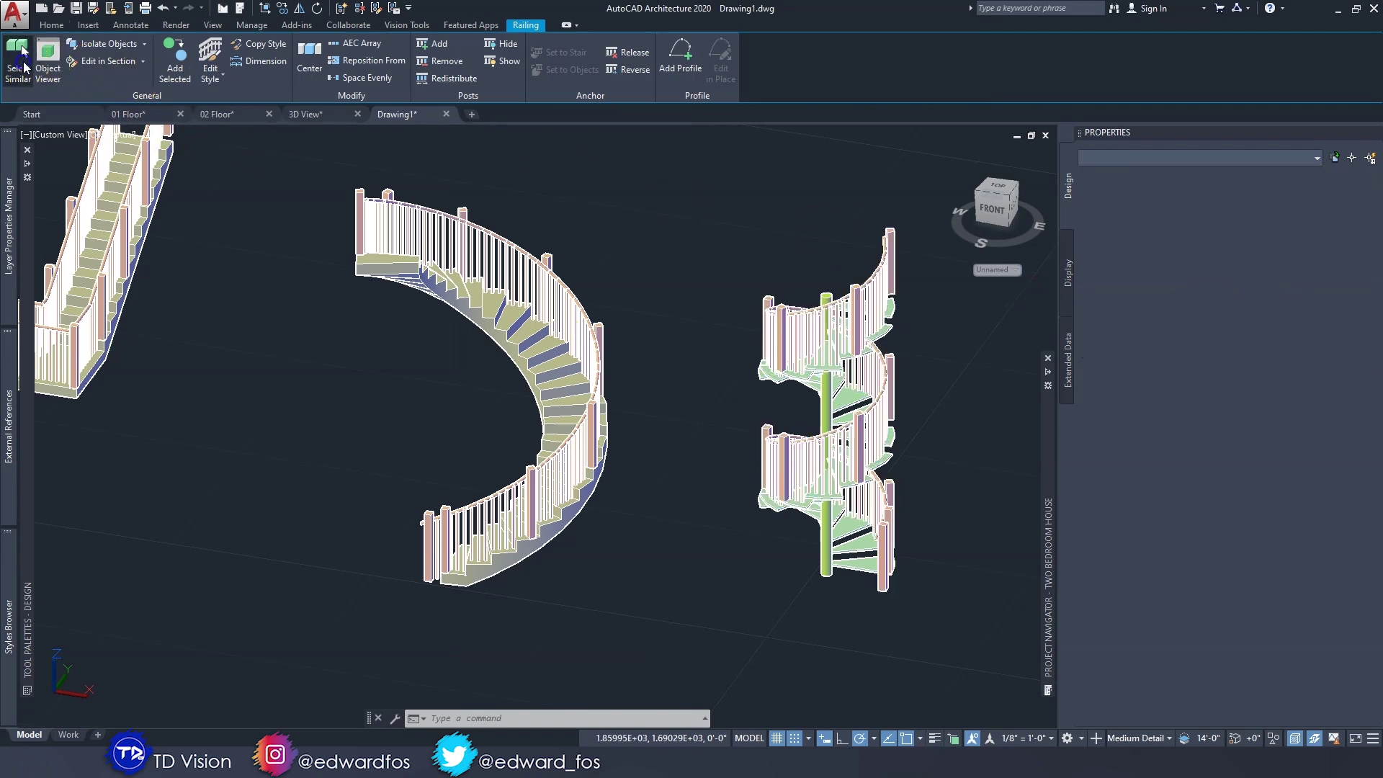
pyautogui.click(1308, 317)
pyautogui.click(1297, 339)
pyautogui.press('Escape')
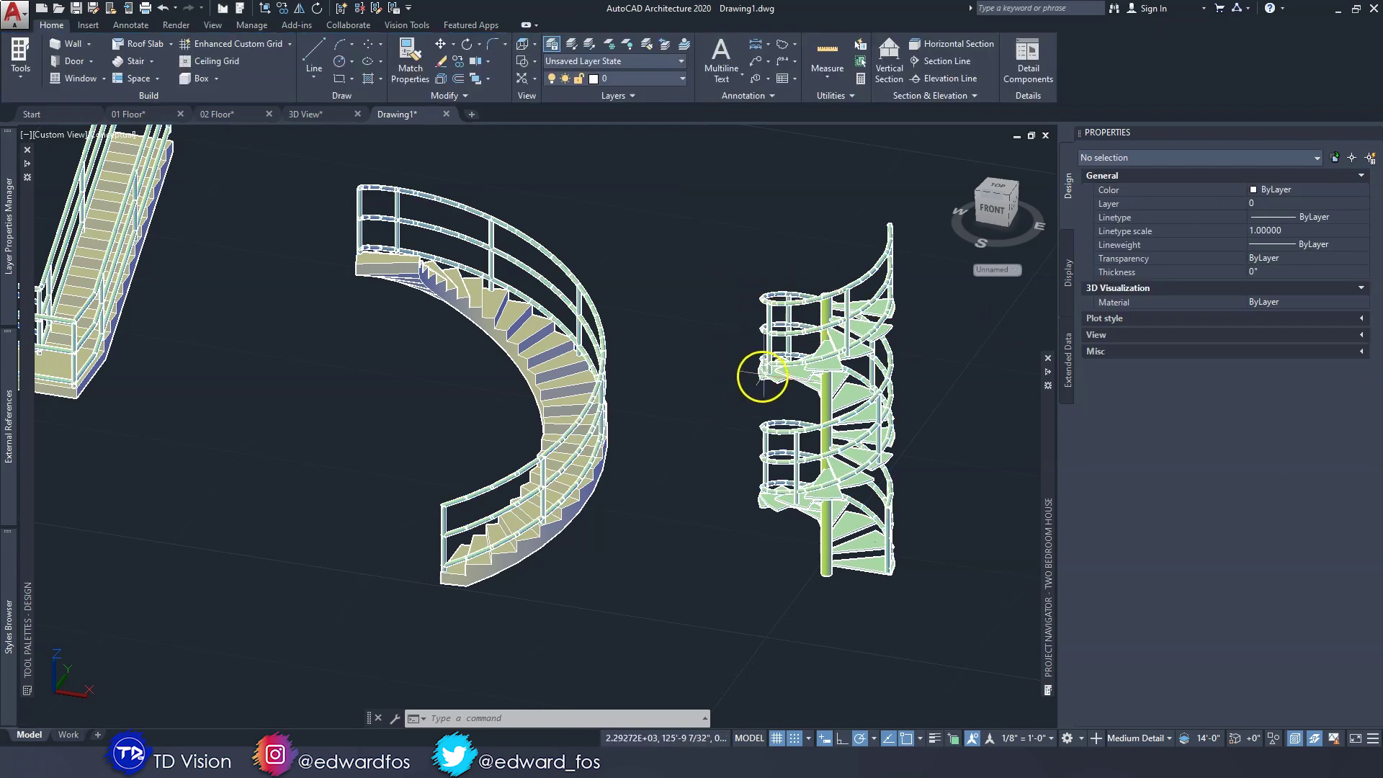
# - Examine the pipe guardrails on the straight, multi-landing and U-shaped stairs from several 3D angles
pyautogui.keyDown('shift'); pyautogui.moveTo(749, 377); pyautogui.dragTo(633, 303, button='middle'); pyautogui.keyUp('shift')
pyautogui.scroll(5, 370, 300)
pyautogui.scroll(2, 365, 286)
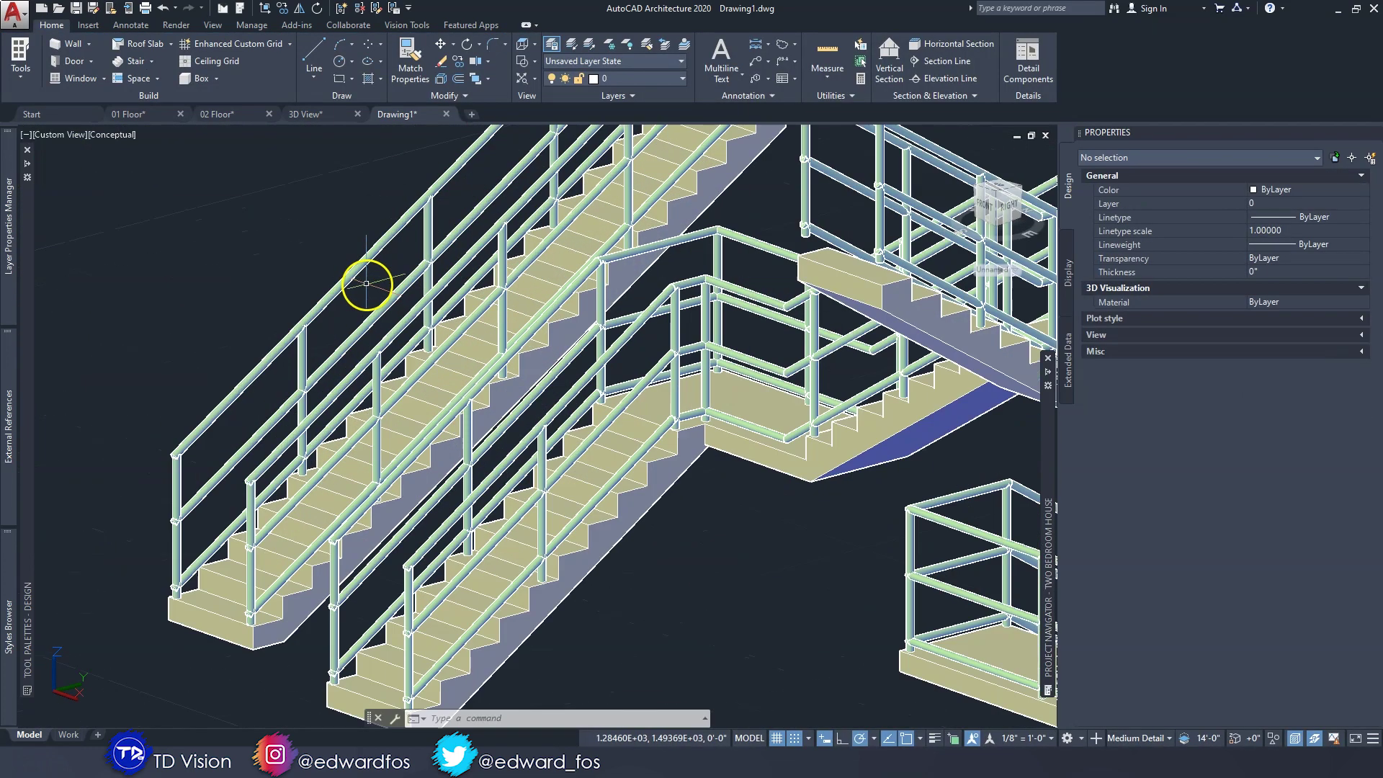
pyautogui.scroll(-5, 679, 361)
pyautogui.scroll(3, 656, 351)
pyautogui.keyDown('shift'); pyautogui.moveTo(656, 350); pyautogui.dragTo(634, 330, button='middle'); pyautogui.keyUp('shift')
# - Review the rail locations, post locations and components of the U-shaped stair's railing style without changing them
pyautogui.click(633, 331)
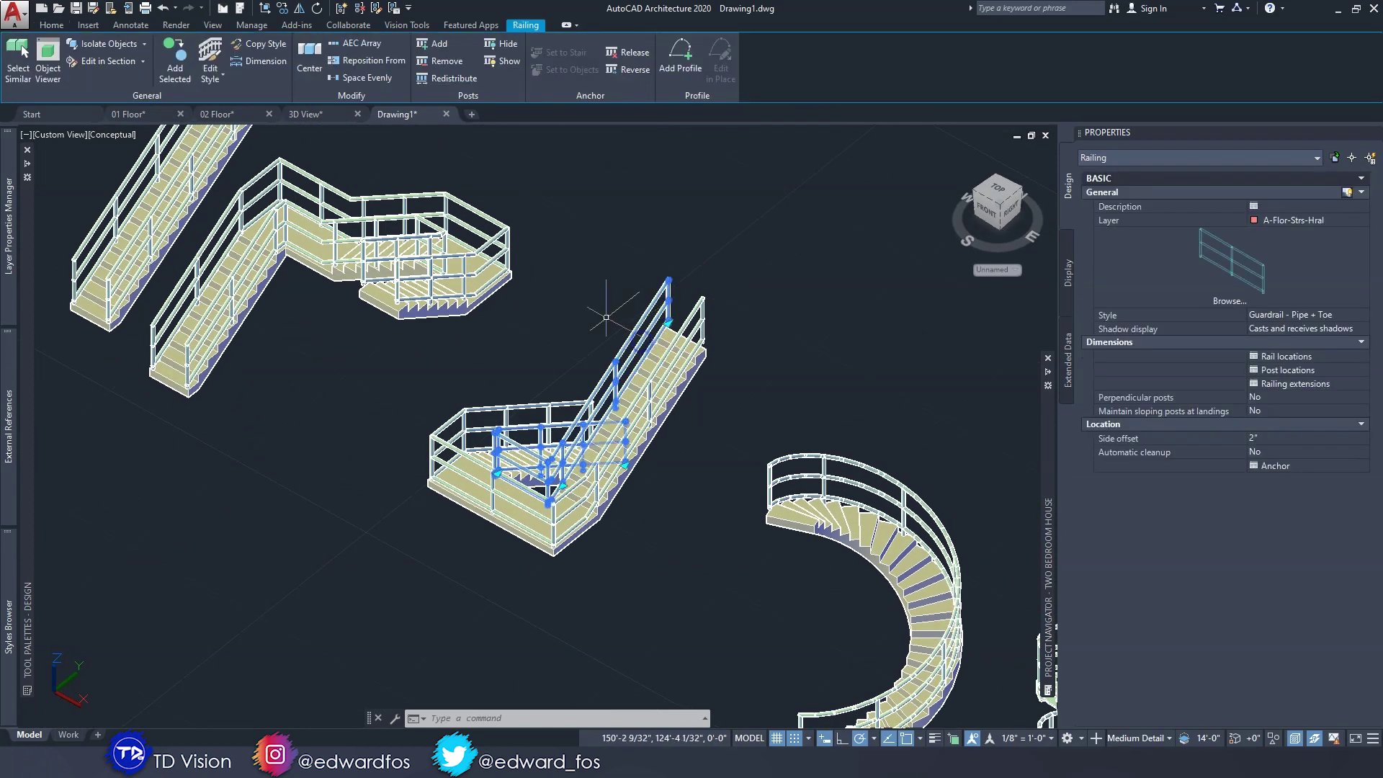
pyautogui.click(210, 56)
pyautogui.click(510, 234)
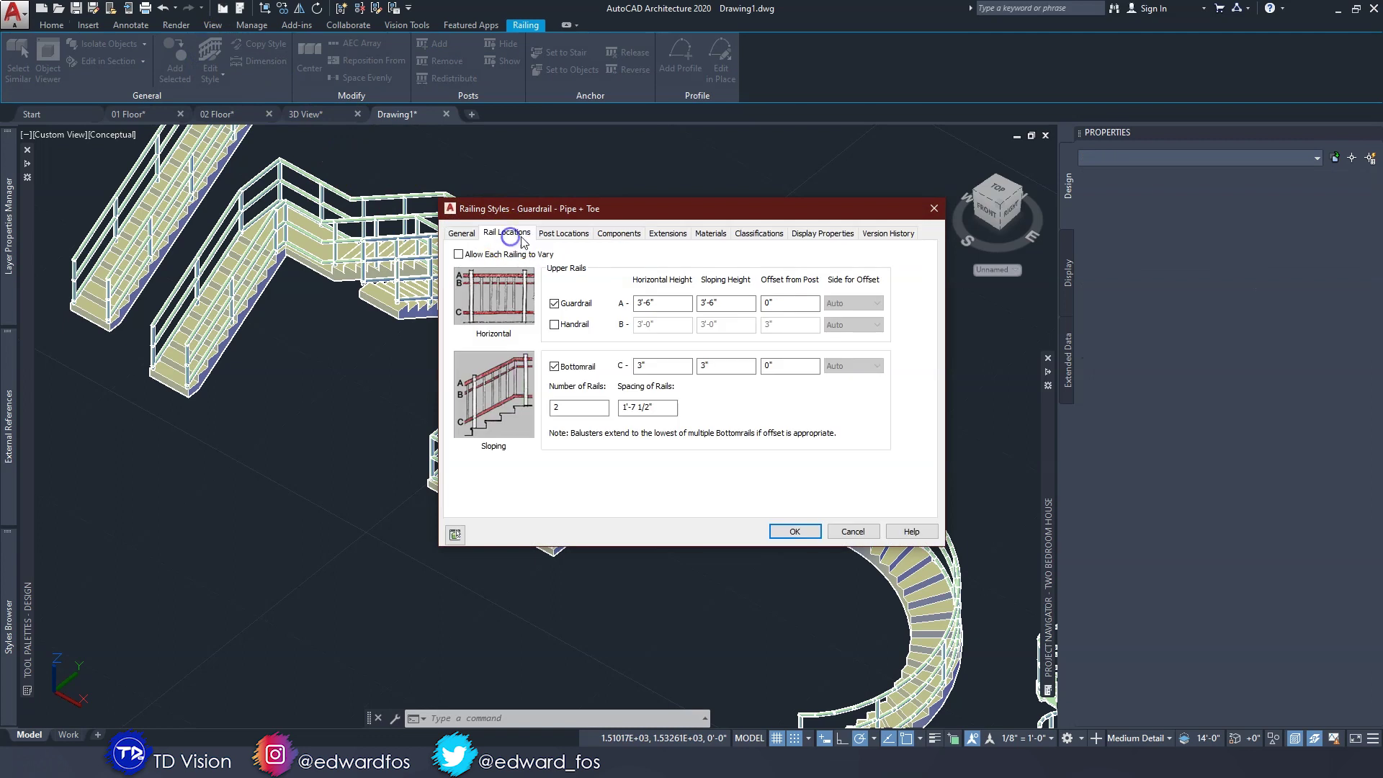
pyautogui.click(577, 237)
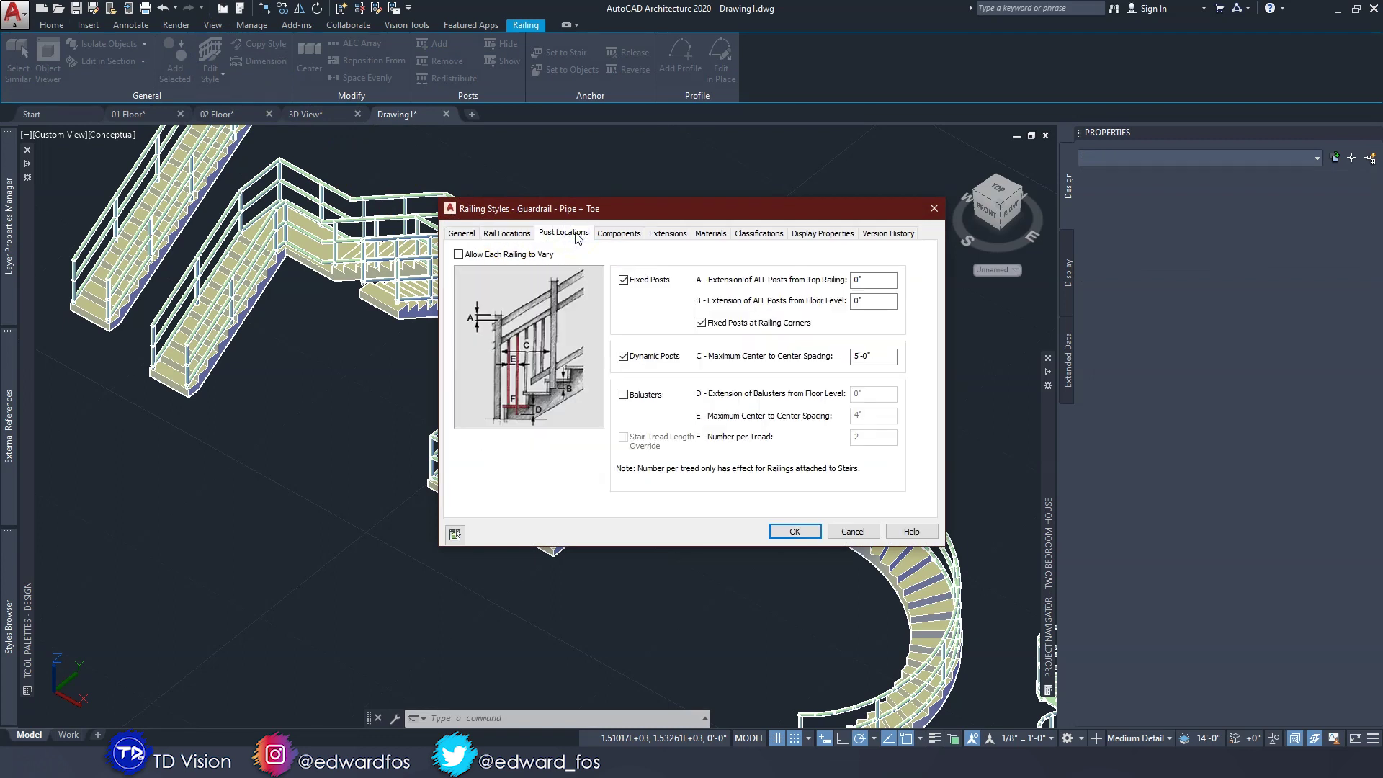
pyautogui.click(616, 235)
pyautogui.click(571, 234)
pyautogui.click(503, 236)
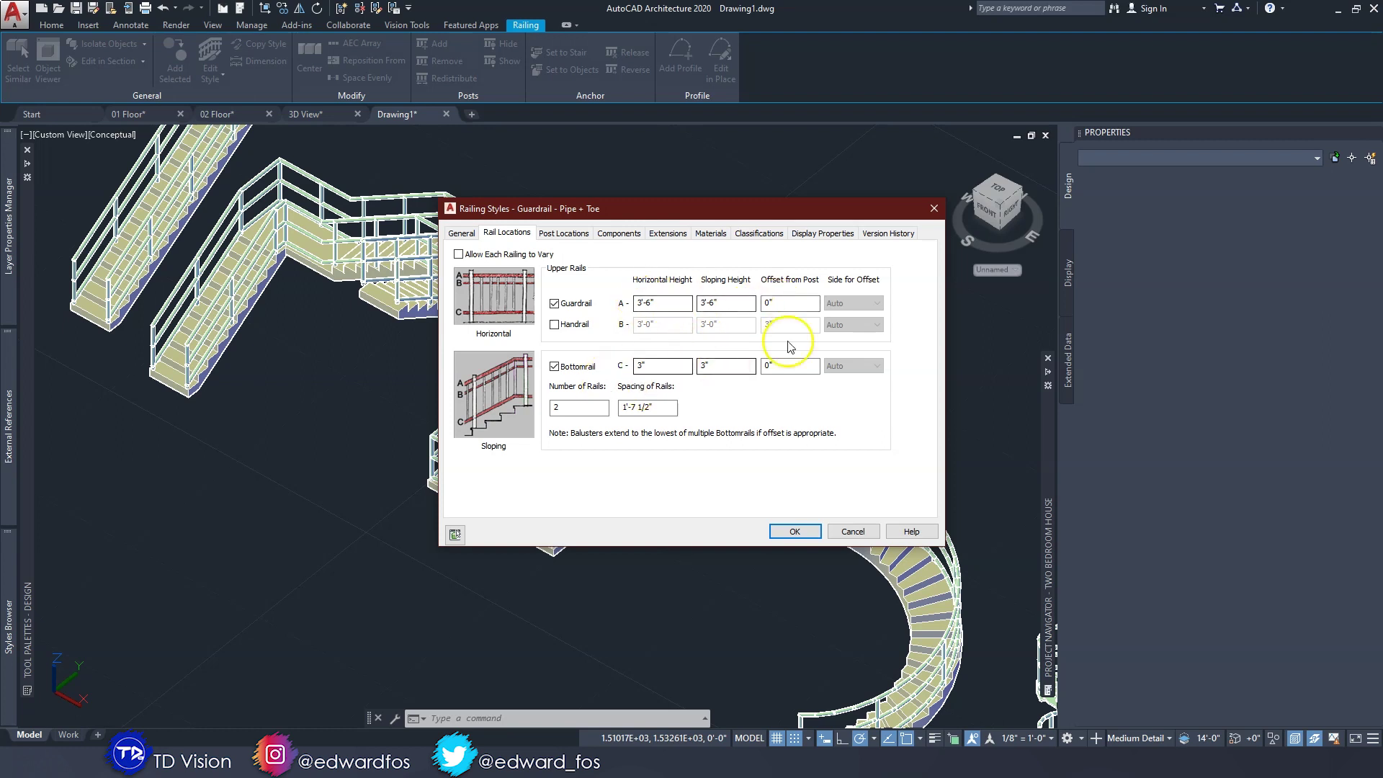
pyautogui.click(934, 209)
pyautogui.press('Escape')
# - Save the stair drawing as Drawing1.dwg on the Desktop and close it
pyautogui.scroll(-2, 728, 353)
pyautogui.moveTo(728, 355); pyautogui.dragTo(613, 328, button='middle')
pyautogui.scroll(5, 613, 329)
pyautogui.moveTo(721, 432); pyautogui.dragTo(661, 420, button='middle')
pyautogui.scroll(-5, 613, 407)
pyautogui.moveTo(574, 395)
pyautogui.keyDown('shift'); pyautogui.mouseDown(button='middle')
pyautogui.moveTo(454, 426)
pyautogui.moveTo(487, 463)
pyautogui.moveTo(464, 436)
pyautogui.moveTo(580, 416)
pyautogui.mouseUp(button='middle'); pyautogui.keyUp('shift')
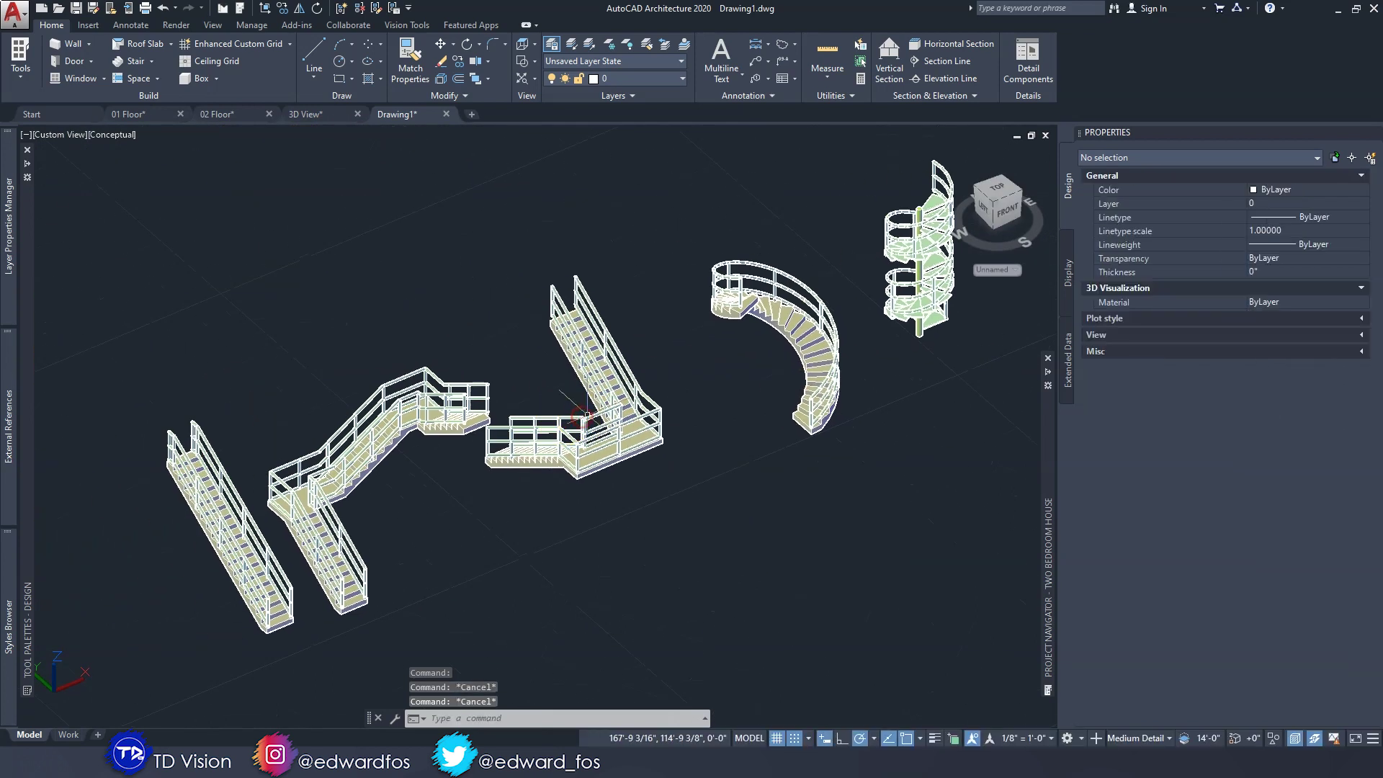
pyautogui.hotkey('ctrl', 's')
pyautogui.press('Return')
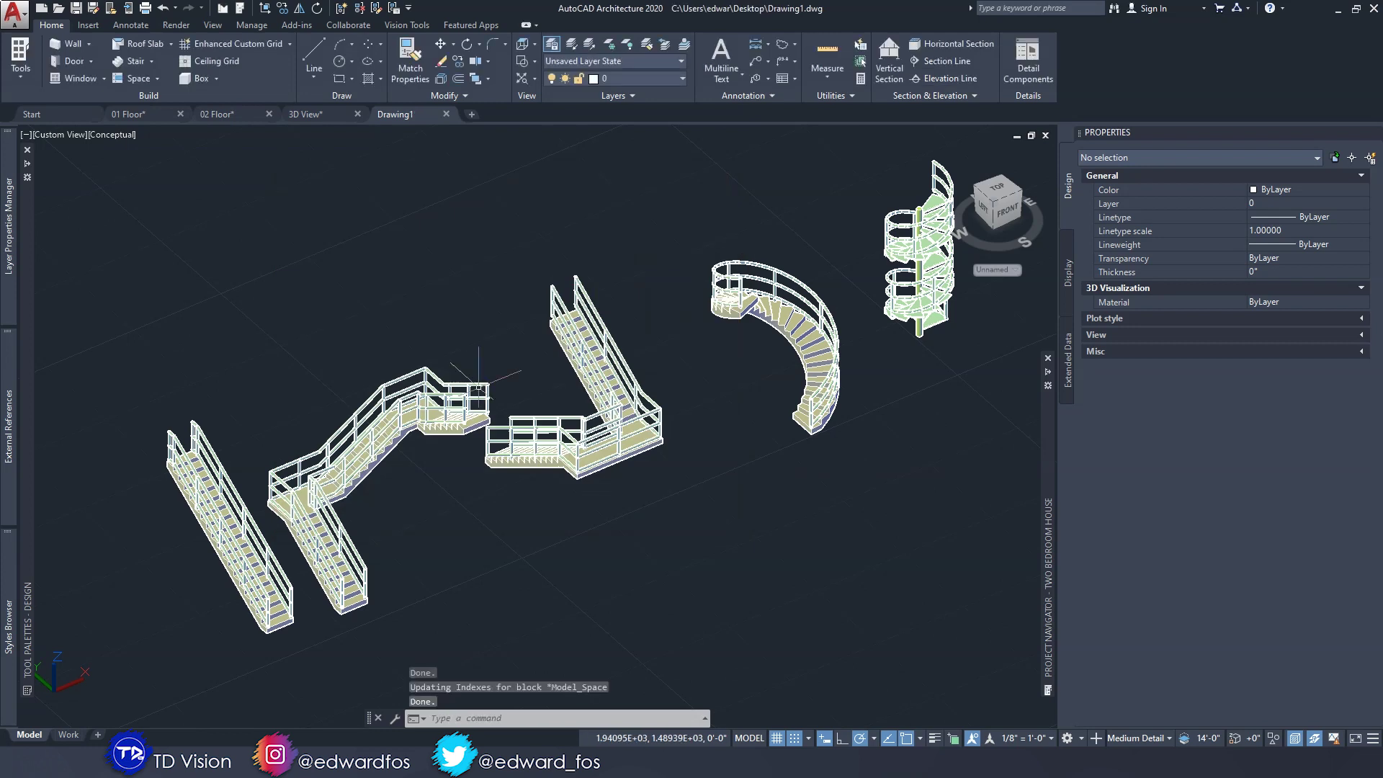
pyautogui.click(447, 113)
# - Look over the house model in the 3D View drawing and switch to the 01 Floor drawing
pyautogui.click(166, 333)
pyautogui.press('Escape')
pyautogui.press('Escape')
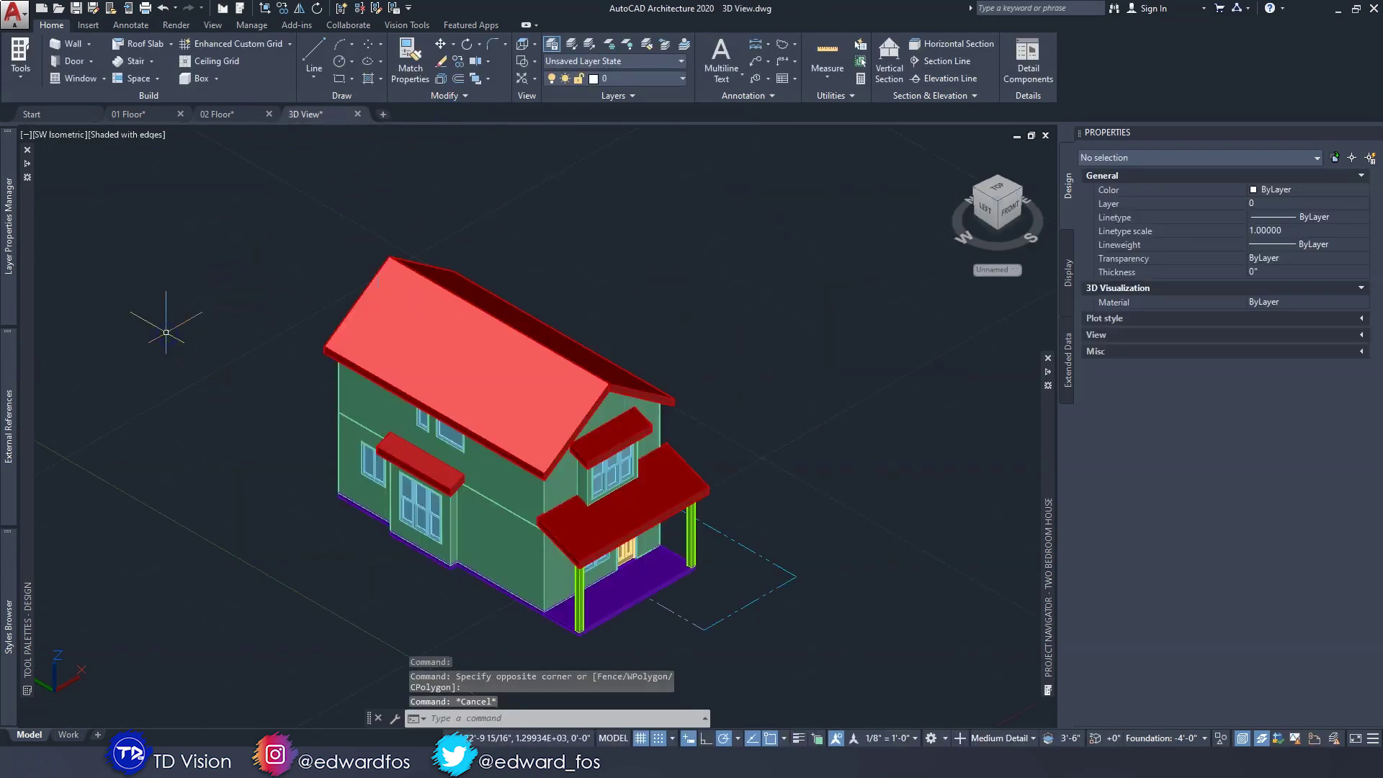
pyautogui.moveTo(294, 394); pyautogui.dragTo(370, 381, button='middle')
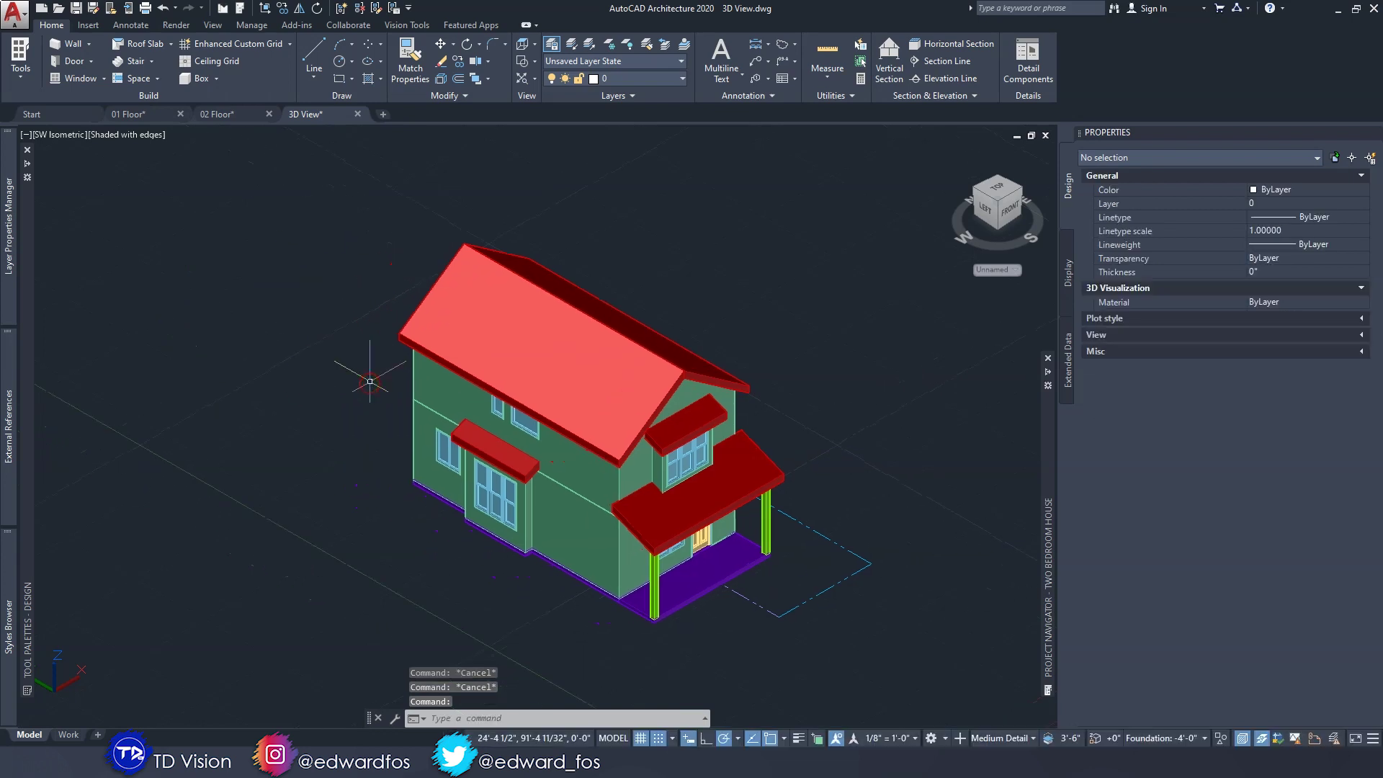
pyautogui.click(137, 114)
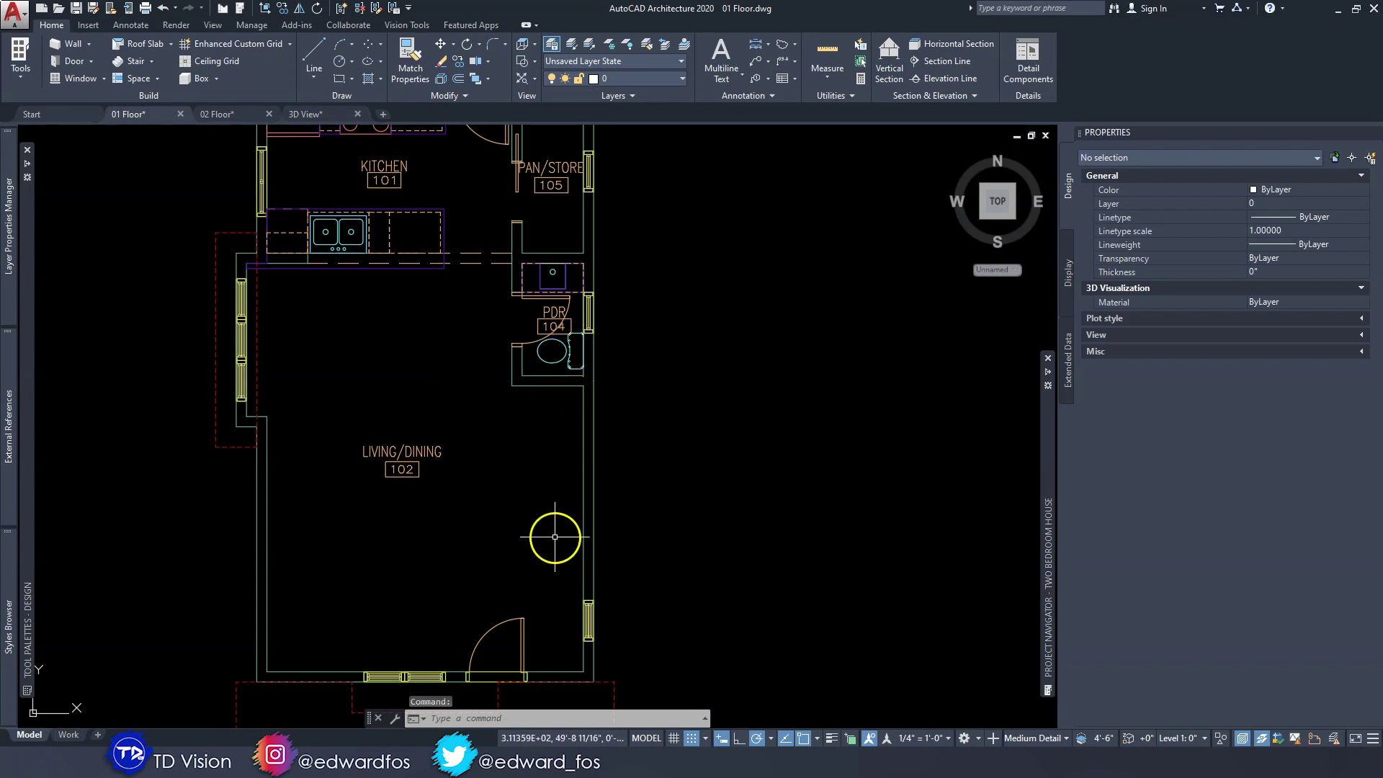